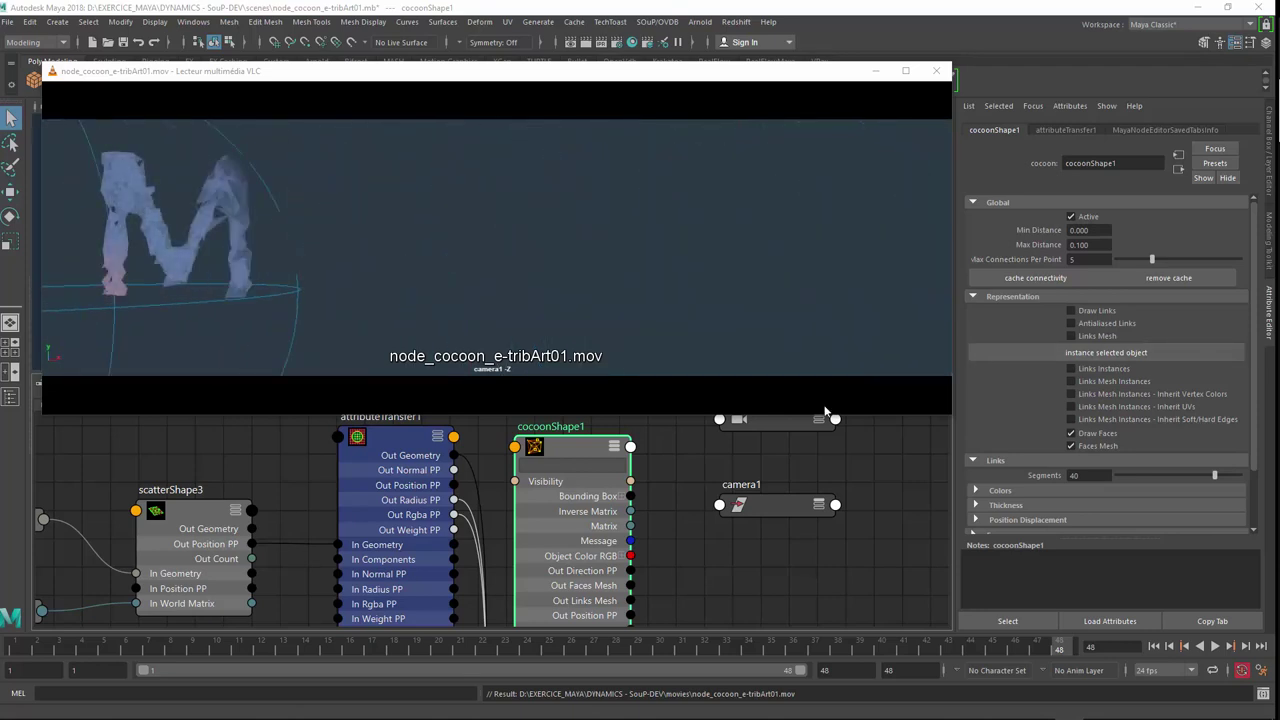
Nudge the cocoonShape1 node slightly to the right in the node graph.
left_click_drag(557, 440, 607, 447)
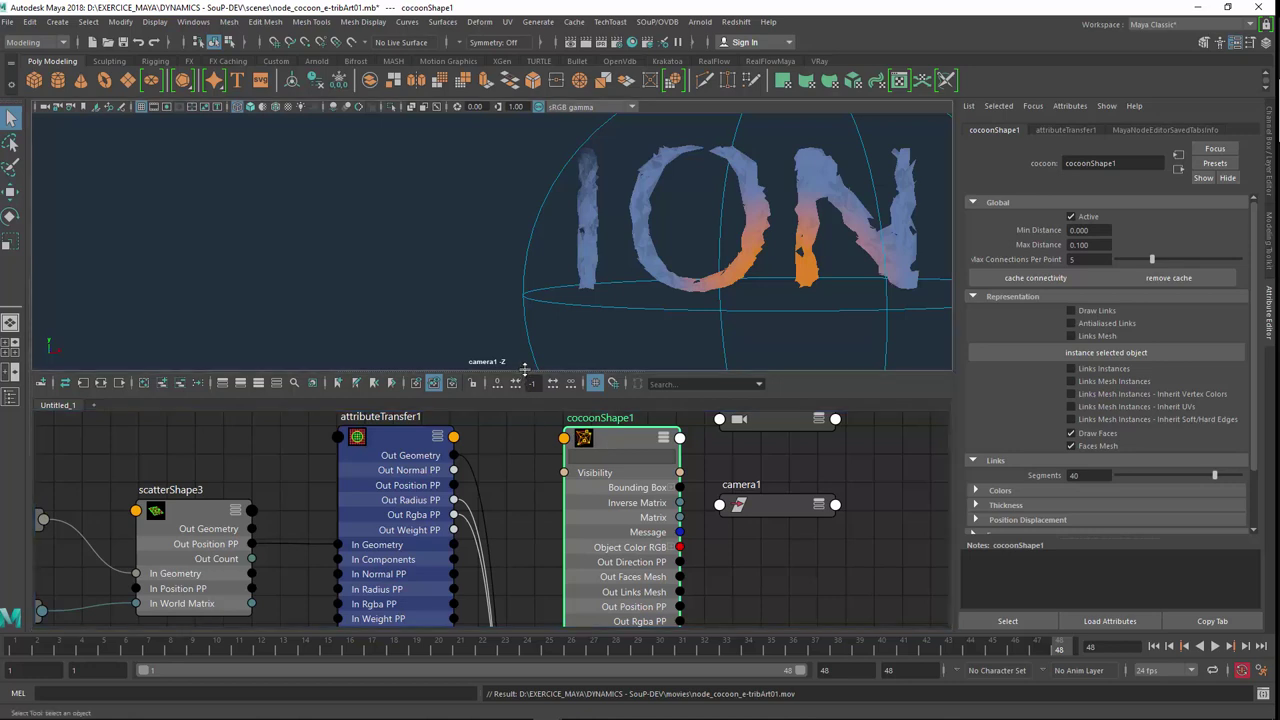
Pull the camera back from the ION text and select the bounding sphere around it.
left_click_drag(526, 370, 524, 362)
middle_click_drag(610, 296, 534, 289, "alt")
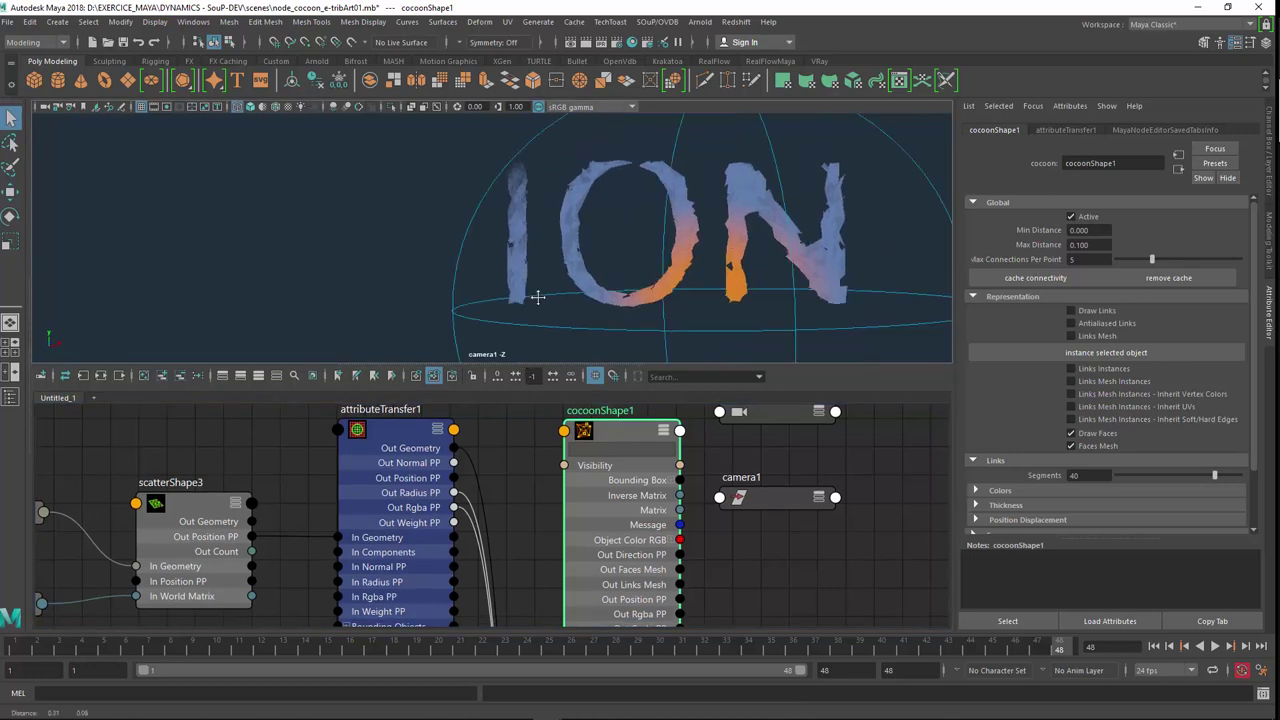
left_click_drag(534, 289, 477, 306, "alt")
scroll(480, 306, "down", 2)
middle_click_drag(484, 306, 582, 302, "alt")
left_click_drag(582, 302, 576, 297, "alt")
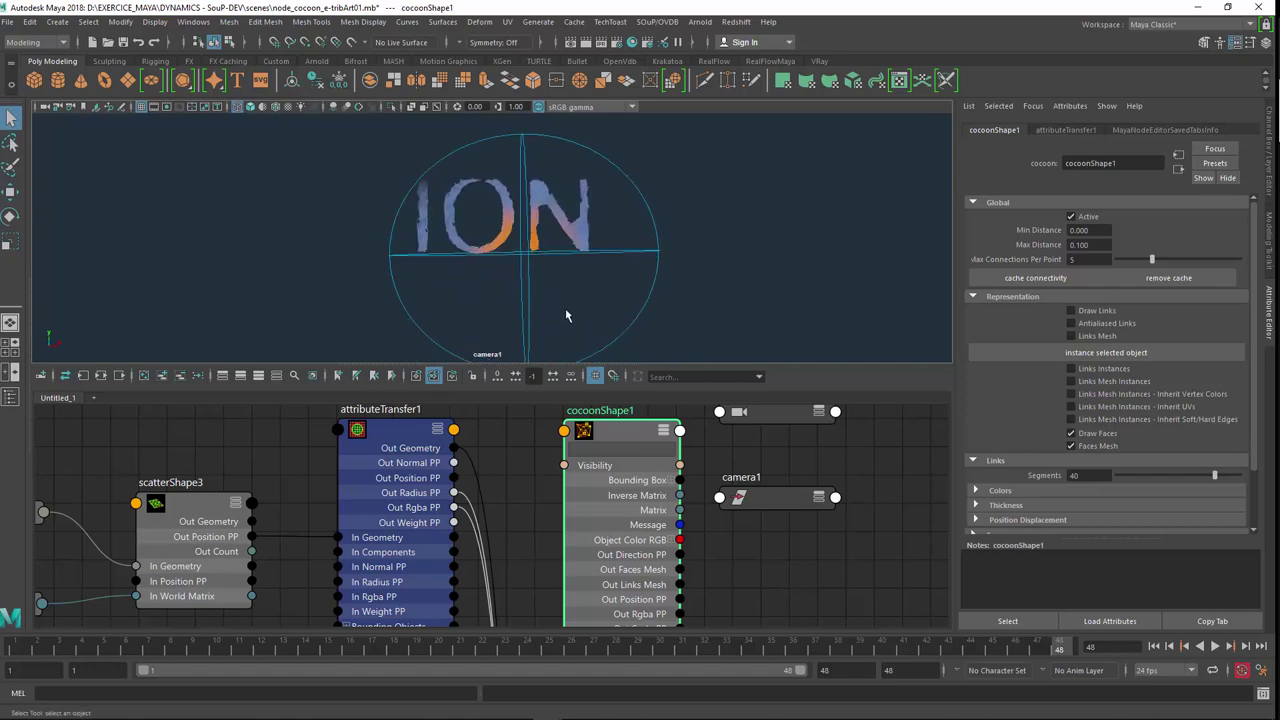
left_click(655, 254)
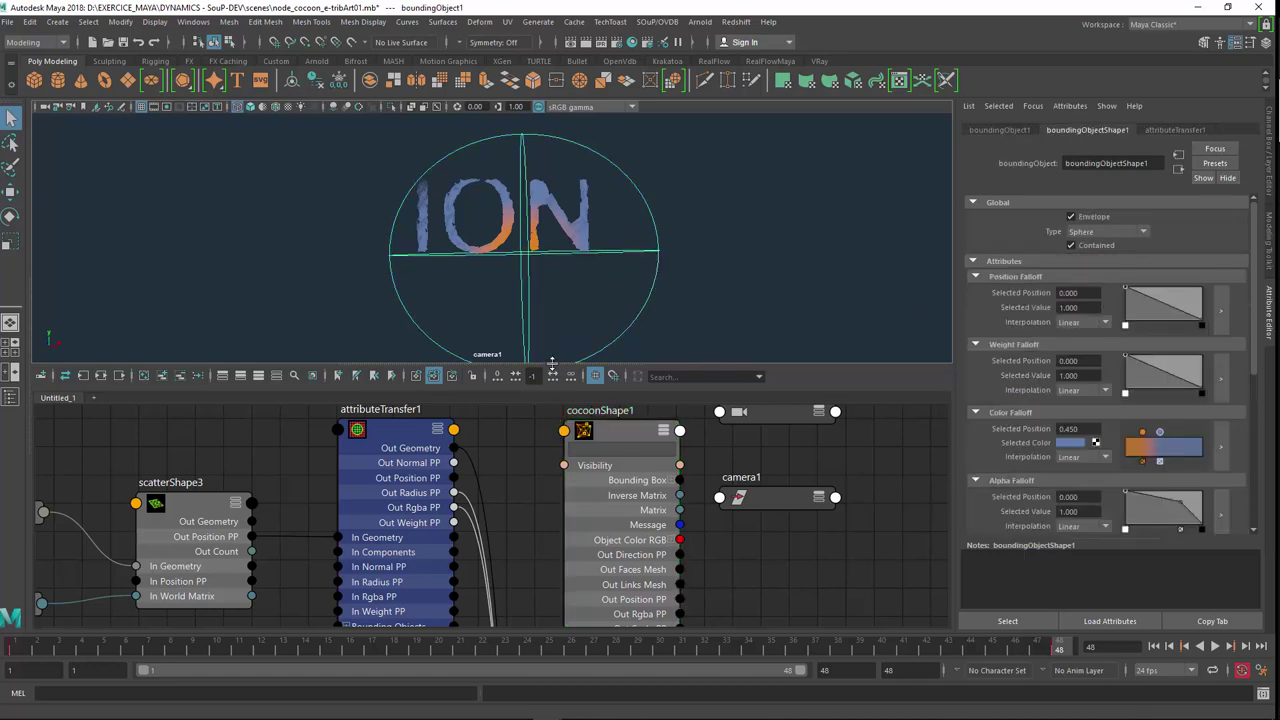
Enlarge and pan the node graph, collapsing cocoonShape1 to its connected attributes.
left_click_drag(551, 362, 551, 340)
scroll(508, 447, "down", 2)
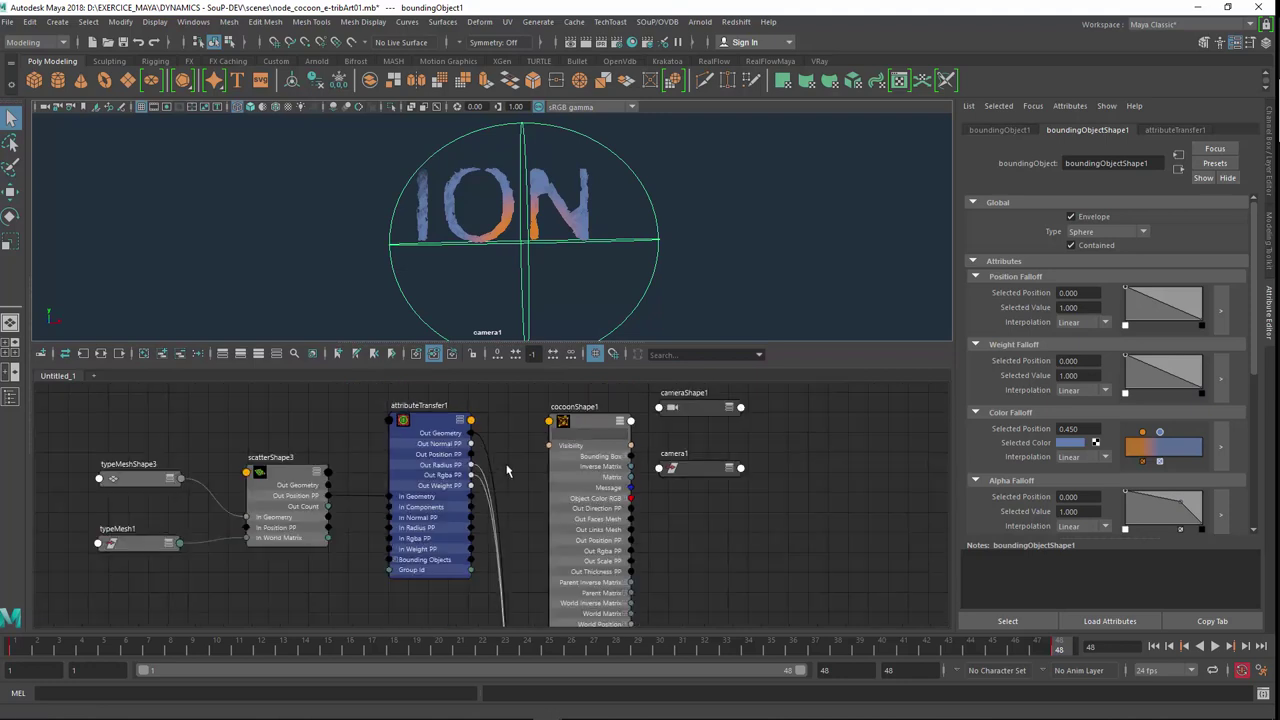
mouse_move(507, 471)
middle_mouse_down("alt")
mouse_move(562, 461)
mouse_move(545, 510)
middle_mouse_up("alt")
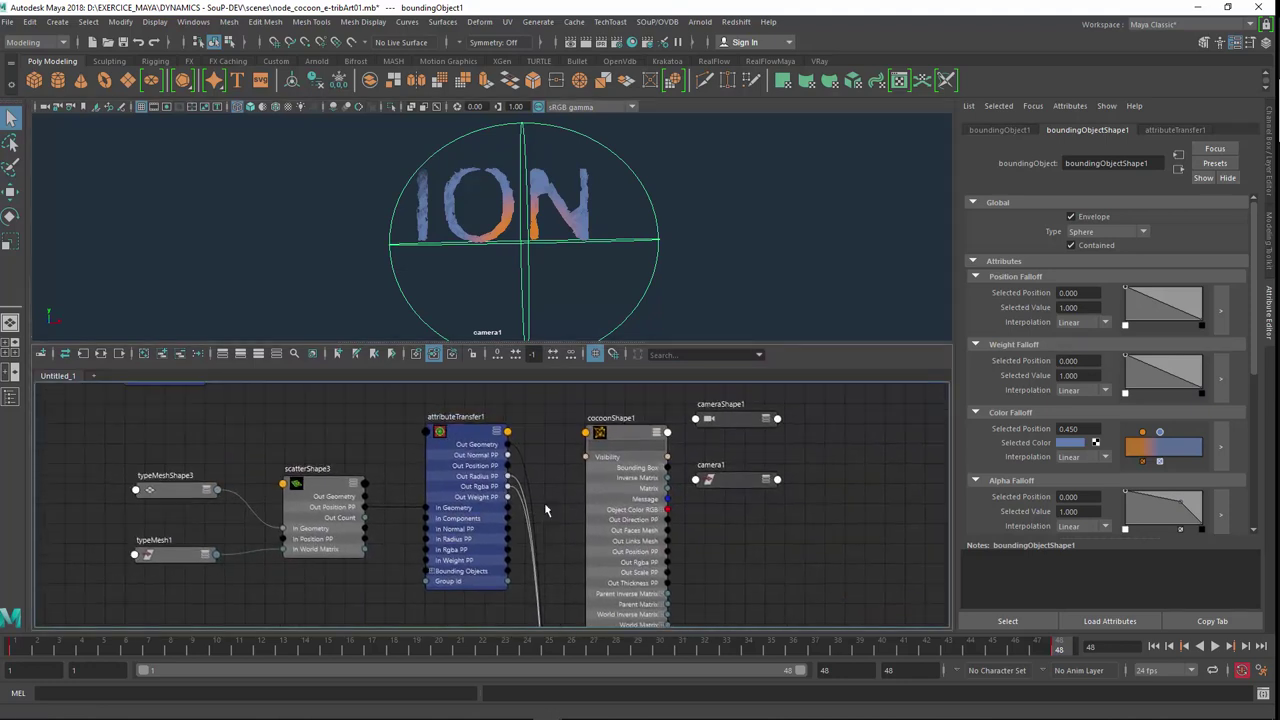
left_click(657, 436)
left_click(657, 433)
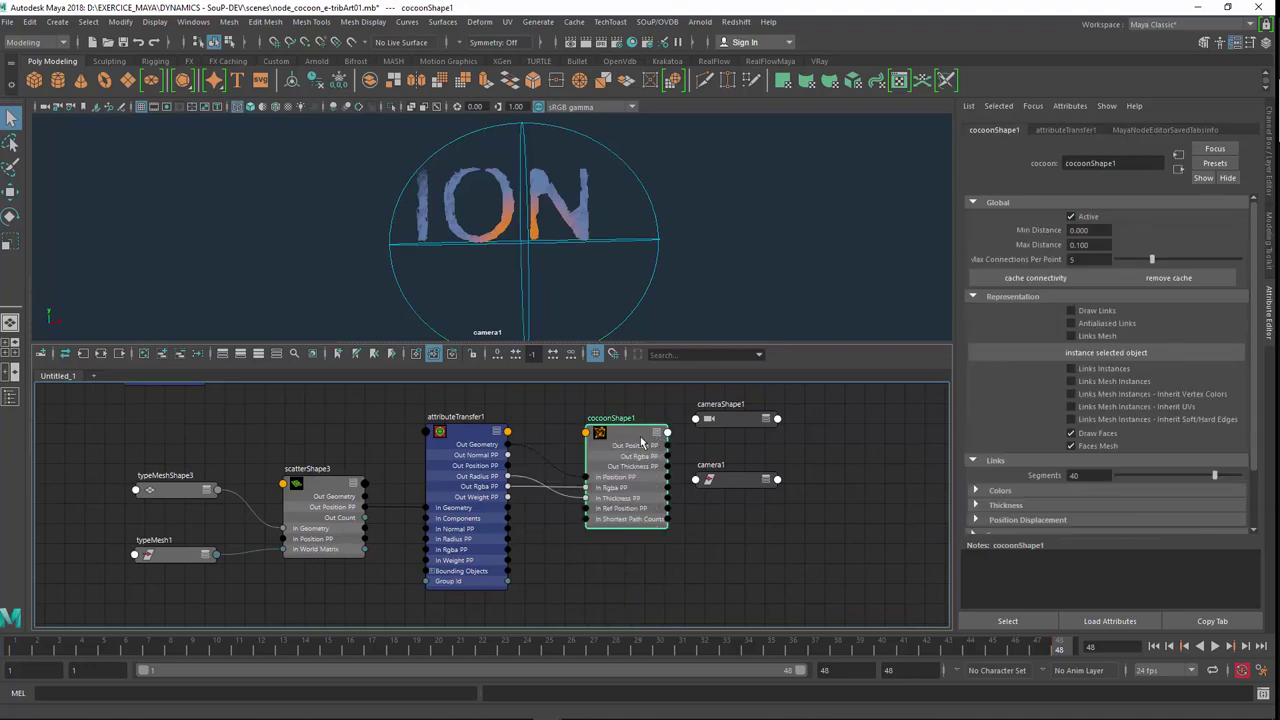
left_click_drag(641, 441, 647, 434)
Show attributeTransfer1's input and output connections, then make the graph taller and refit the network.
left_click(481, 430)
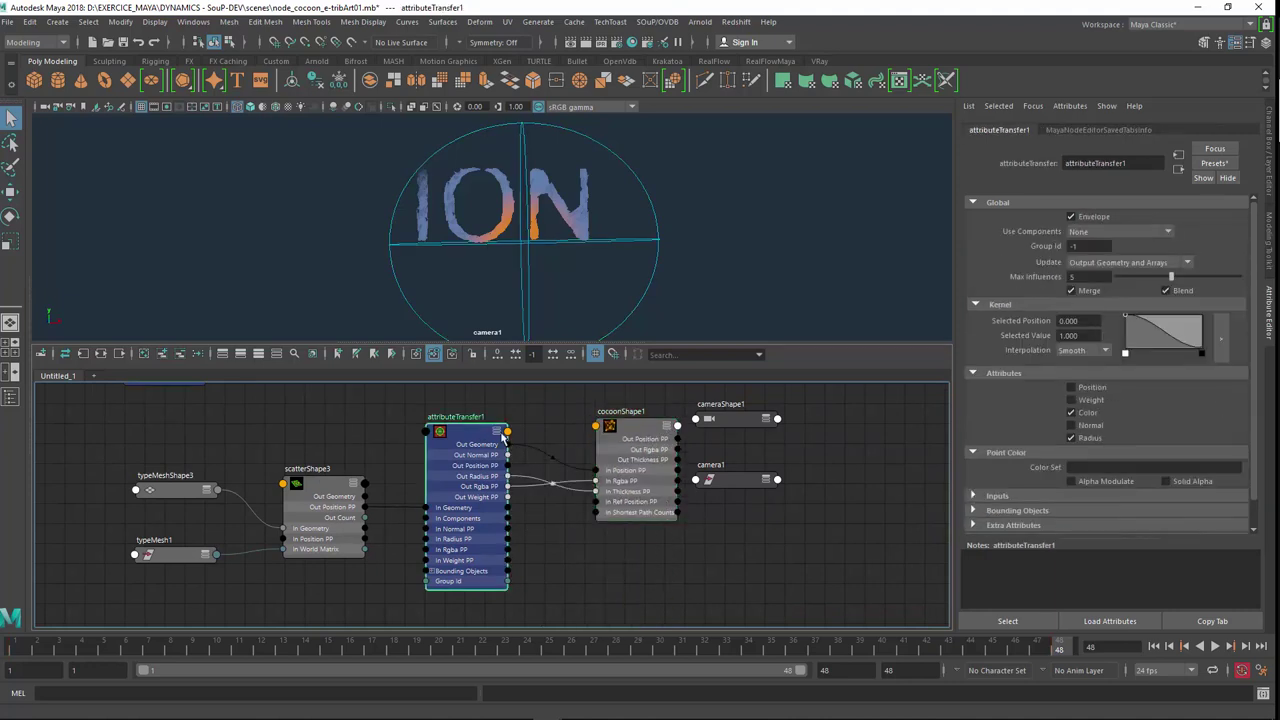
left_click(101, 355)
middle_click_drag(459, 535, 372, 528, "alt")
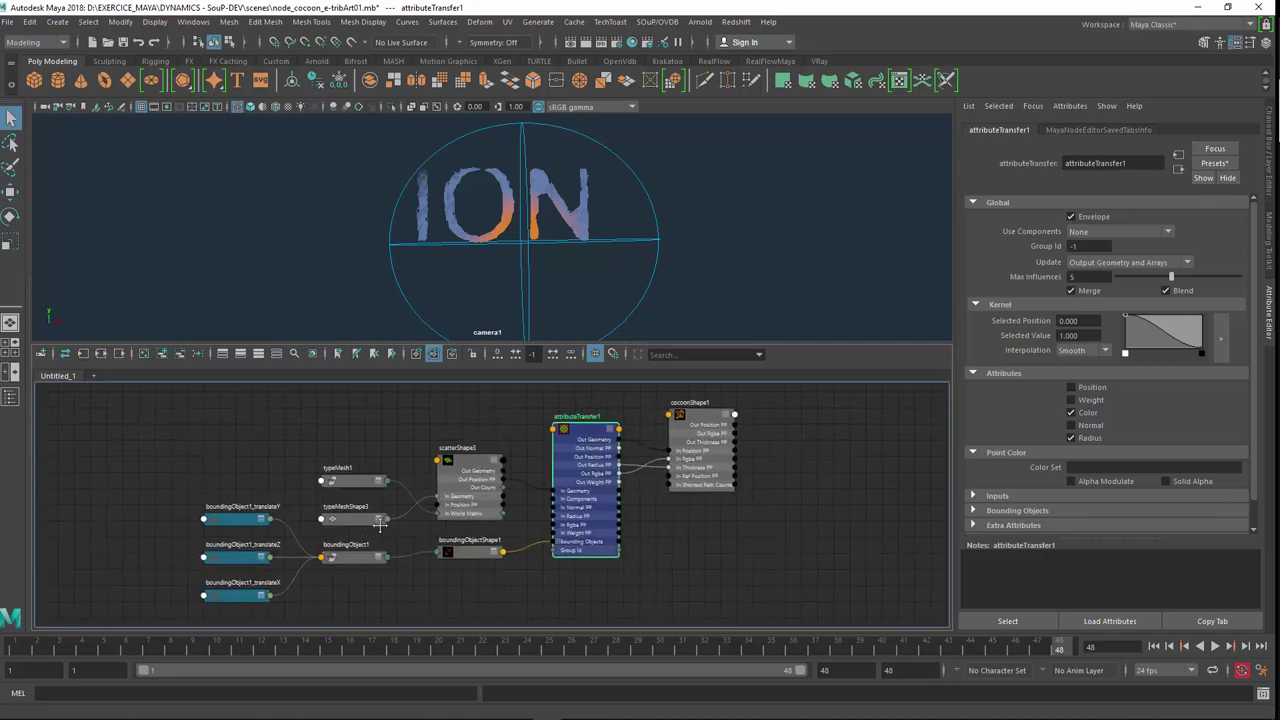
left_click(666, 418)
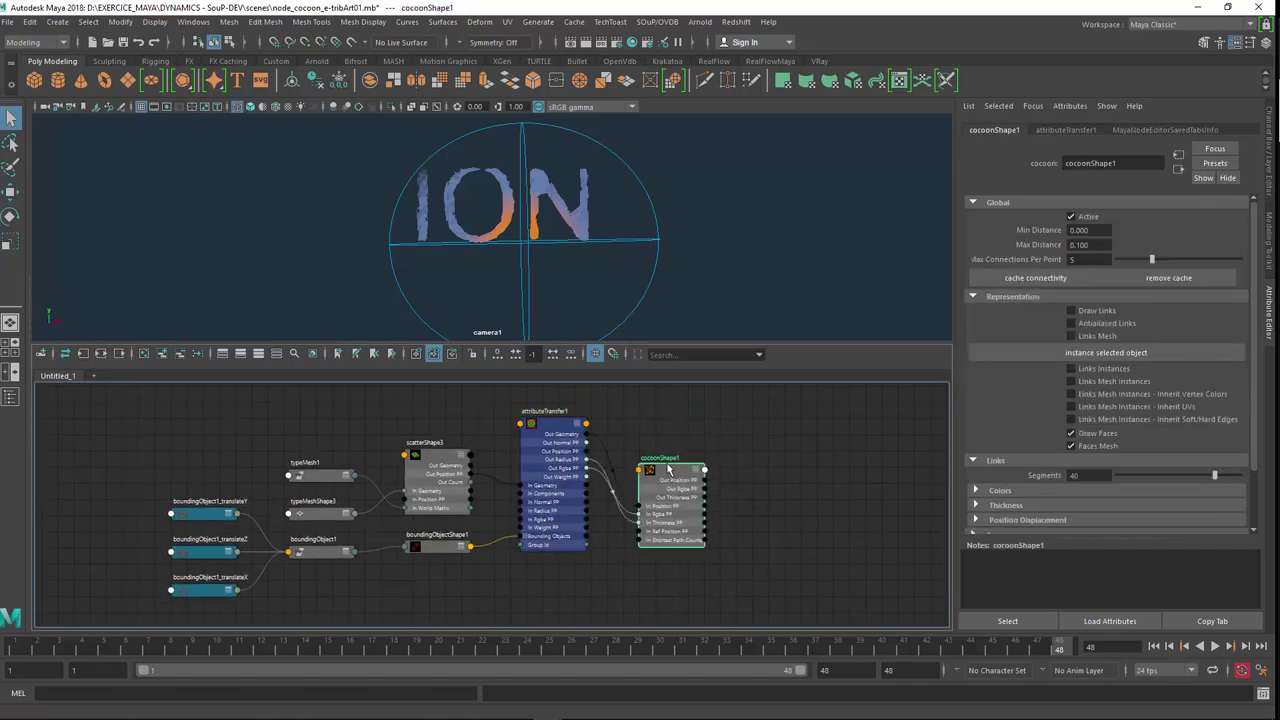
scroll(601, 497, "up", 2)
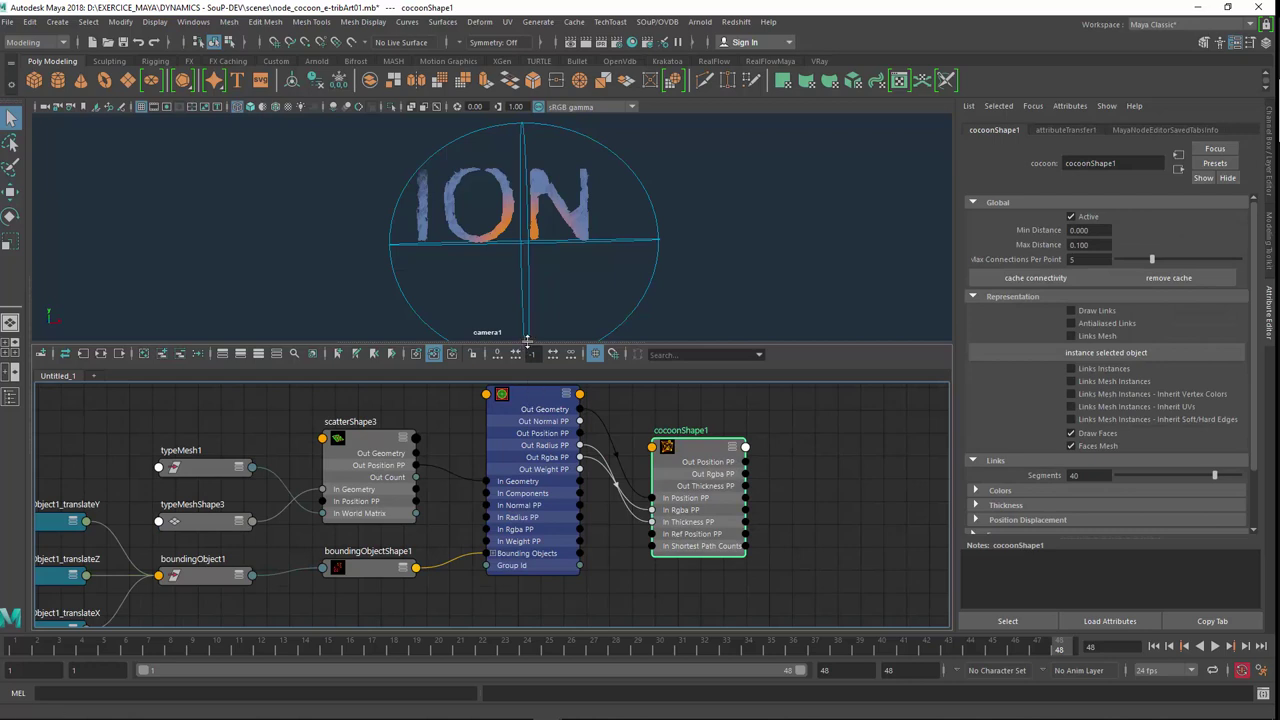
left_click_drag(527, 341, 527, 253)
mouse_move(461, 431)
middle_mouse_down("alt")
mouse_move(594, 443)
mouse_move(575, 480)
middle_mouse_up("alt")
left_click_drag(497, 386, 495, 358)
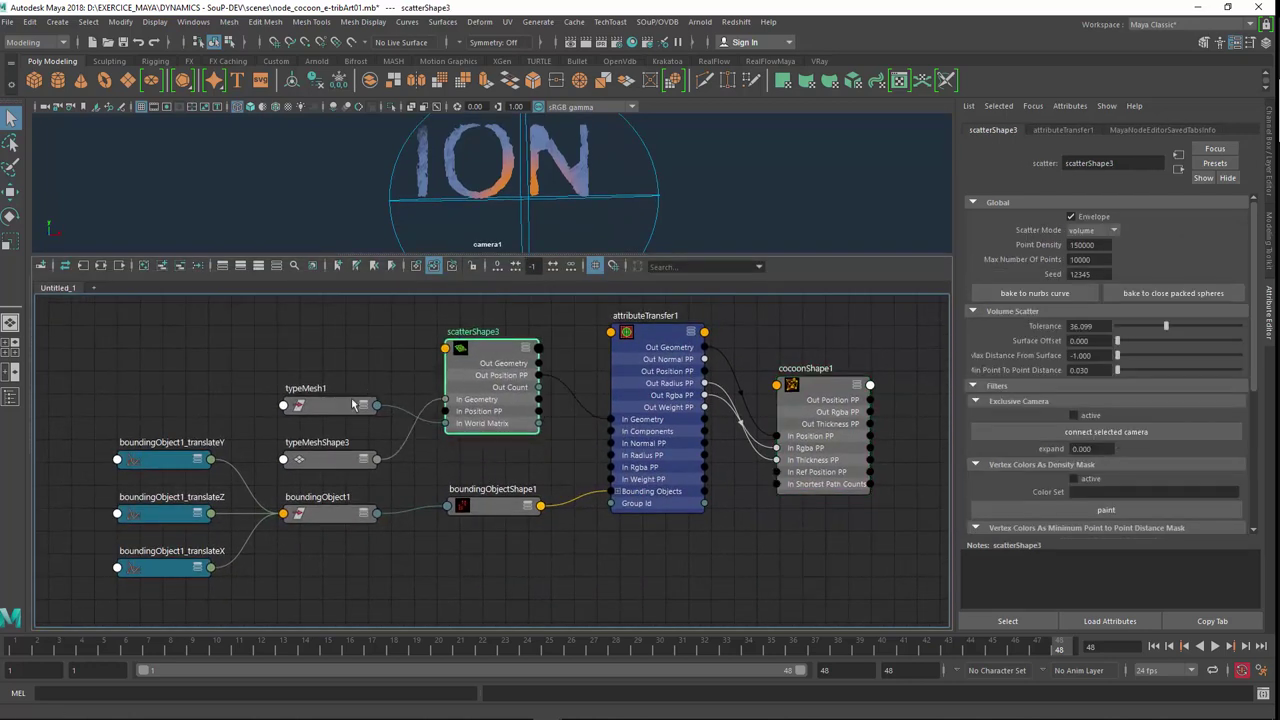
Line up typeMesh1, typeMeshShape3, cocoonShape1 and attributeTransfer1 in neat rows, glancing at the SOuP menu.
left_click_drag(350, 410, 340, 355)
left_click_drag(336, 468, 323, 406)
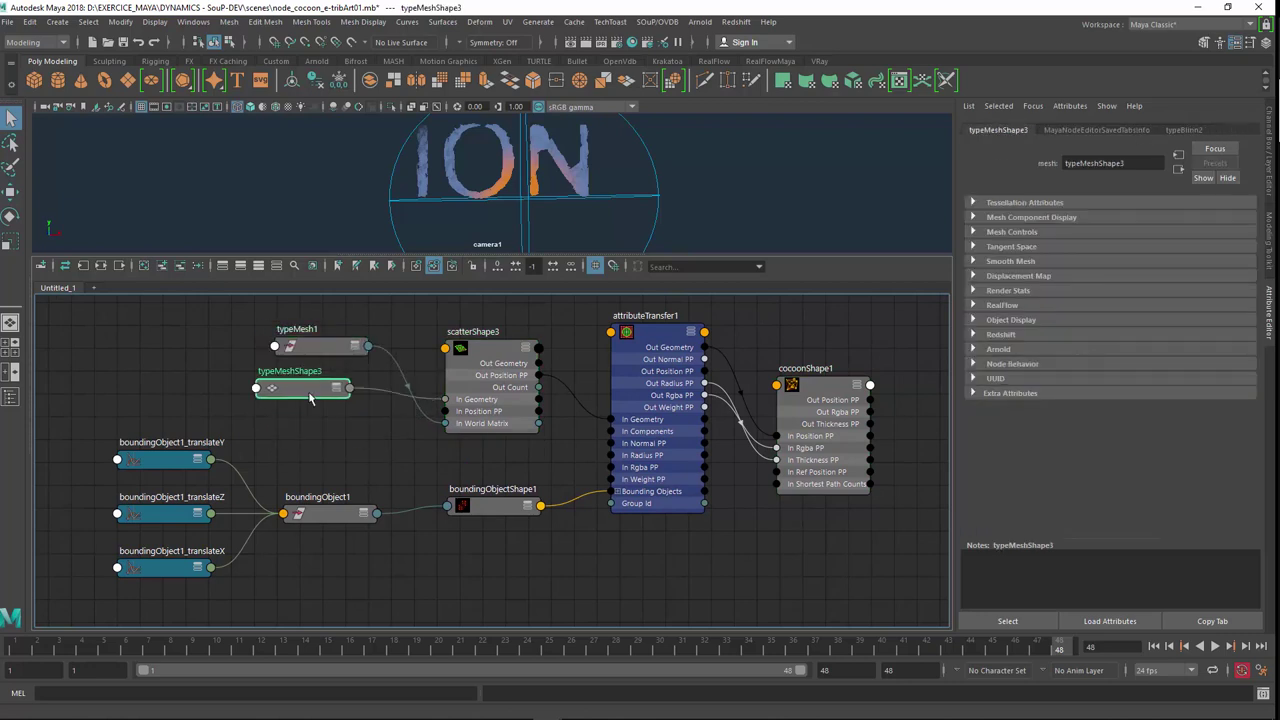
left_click_drag(324, 354, 326, 360)
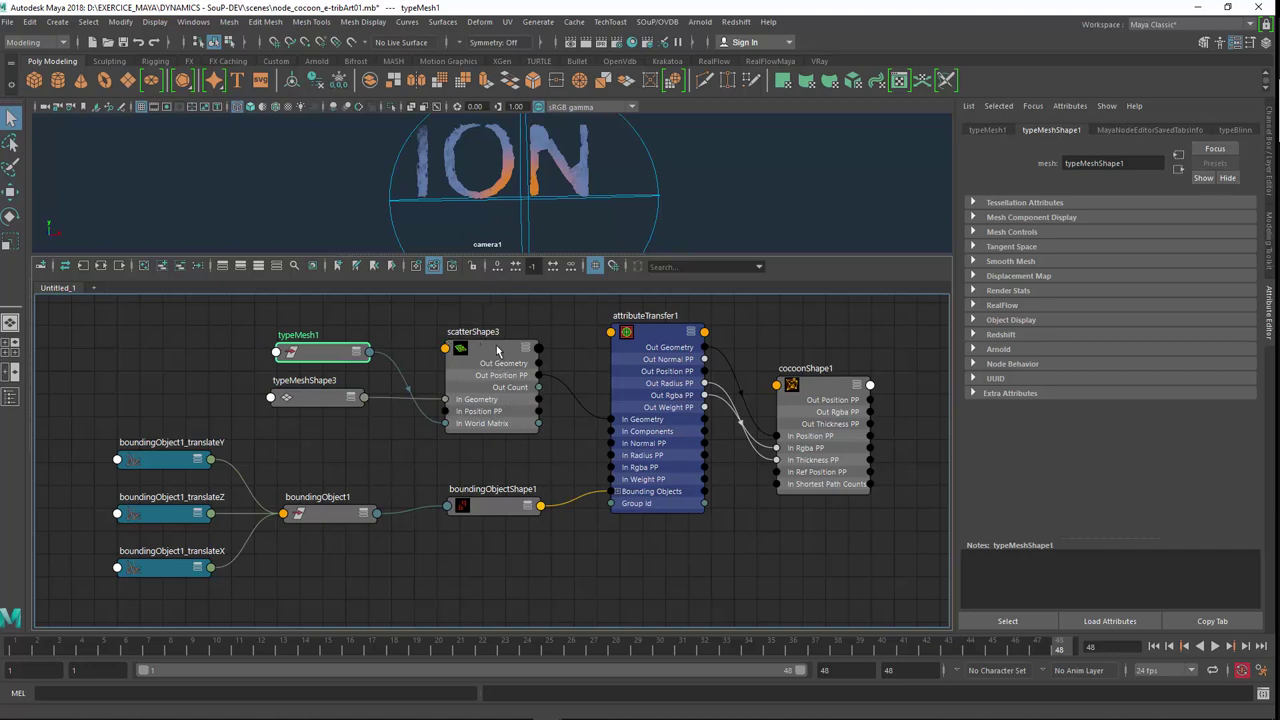
left_click(658, 24)
mouse_move(670, 59)
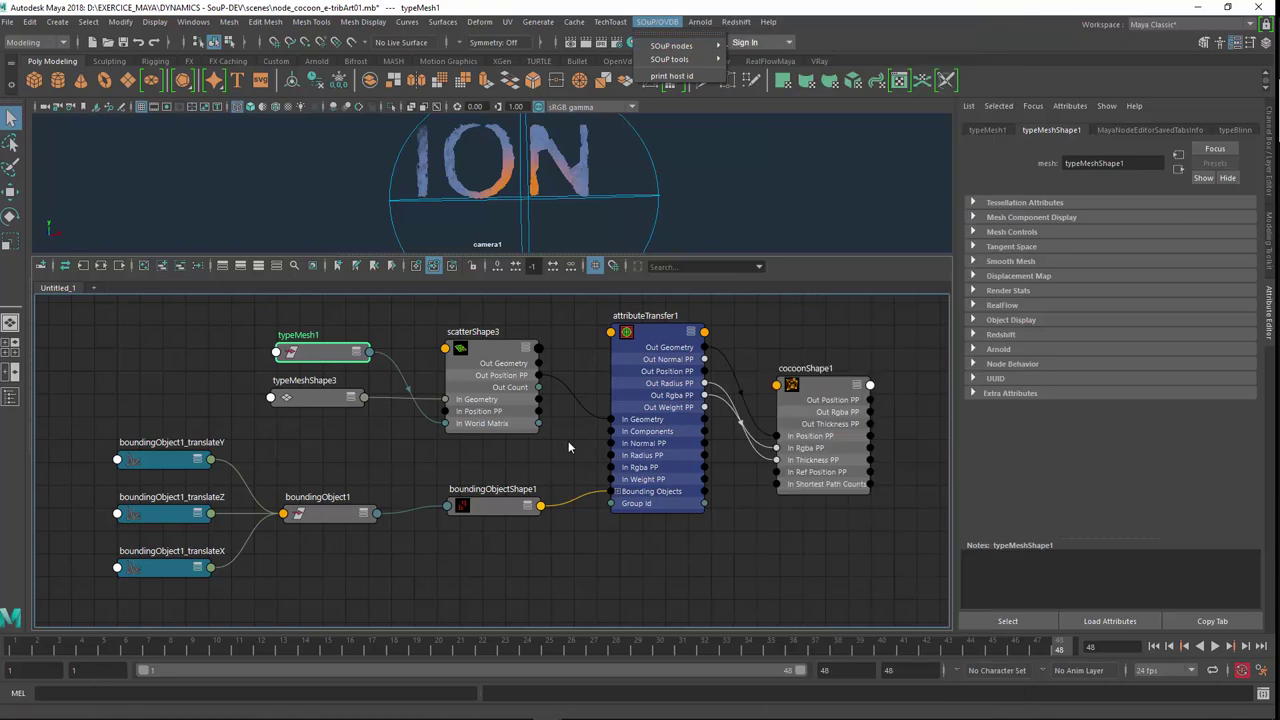
left_click_drag(815, 403, 824, 340)
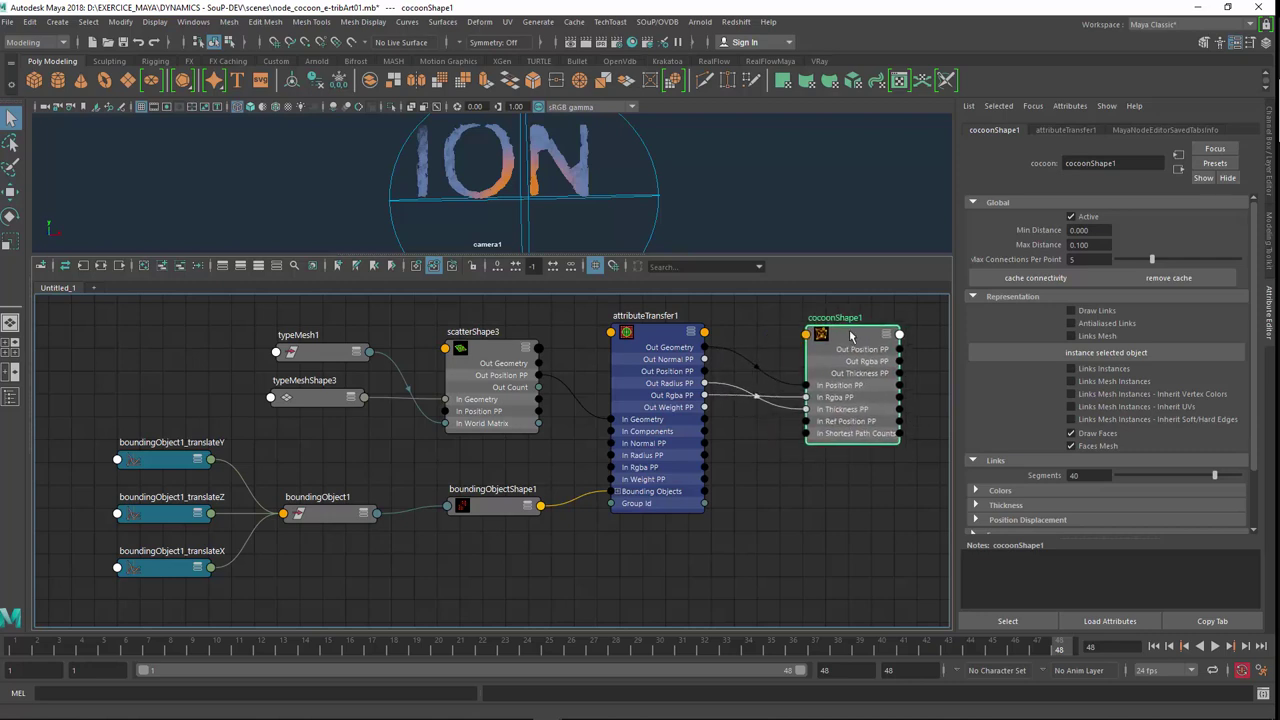
left_click_drag(823, 340, 849, 336)
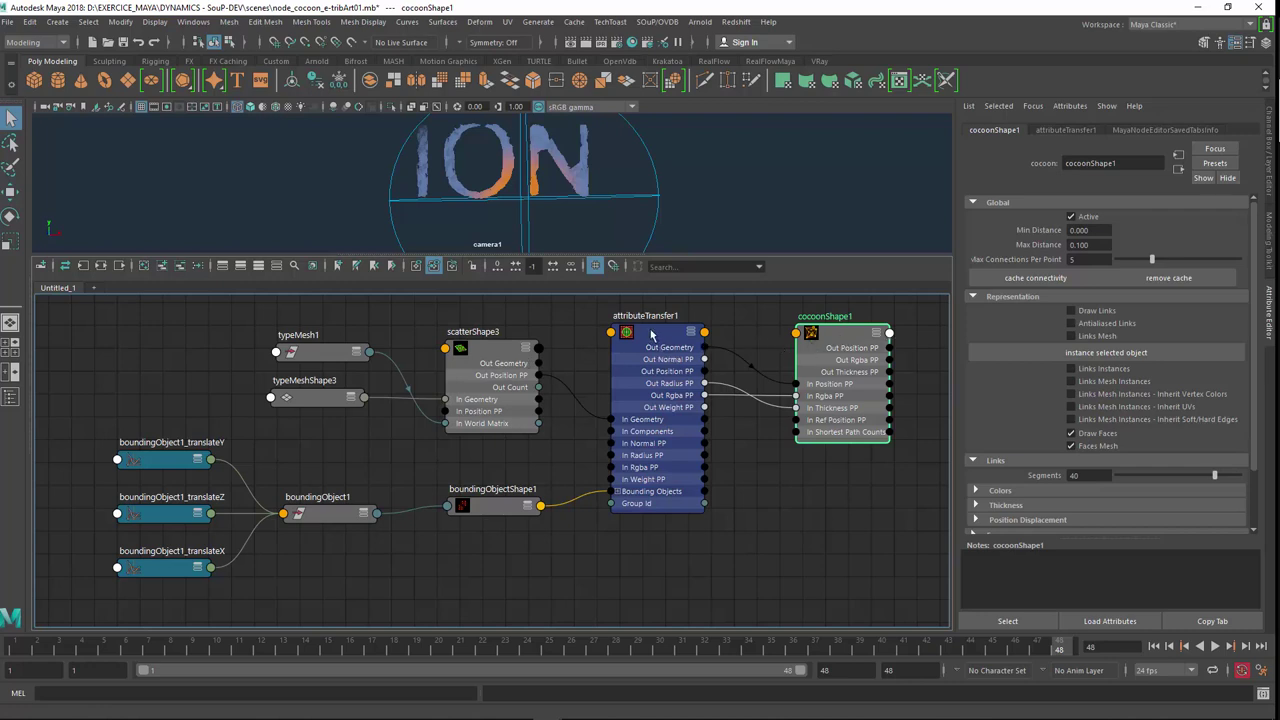
left_click_drag(655, 334, 669, 336)
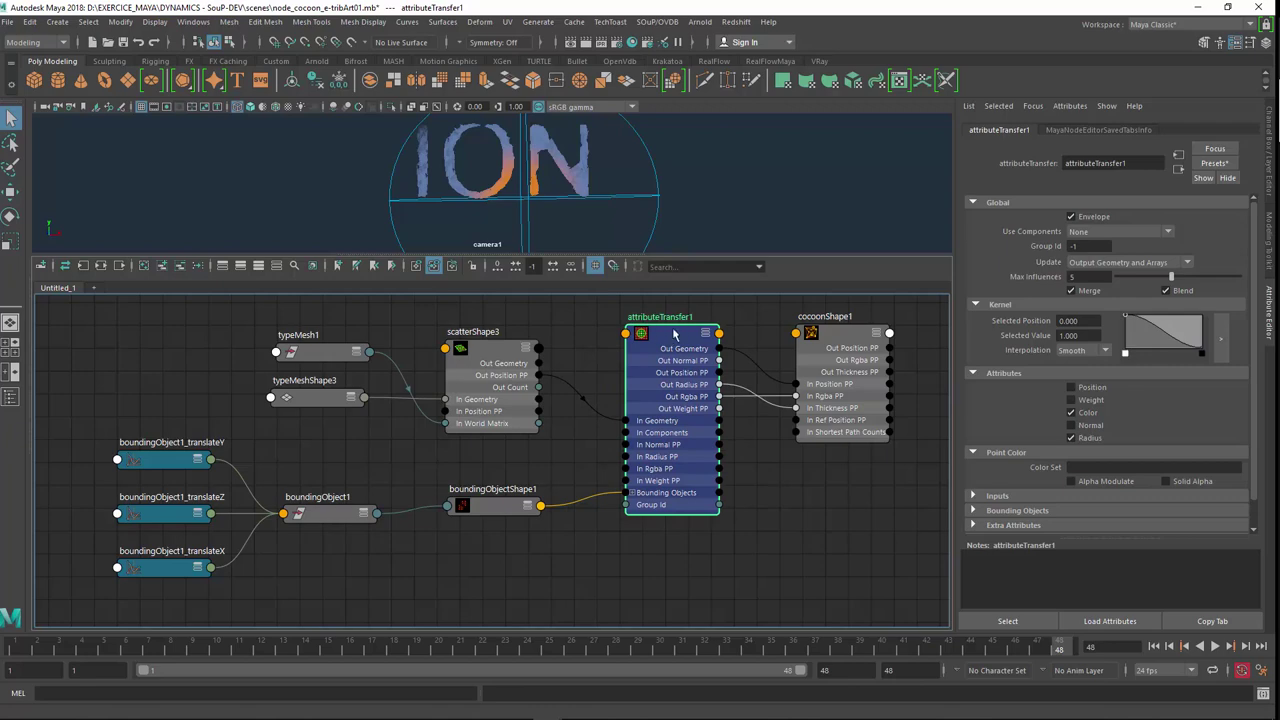
left_click(664, 26)
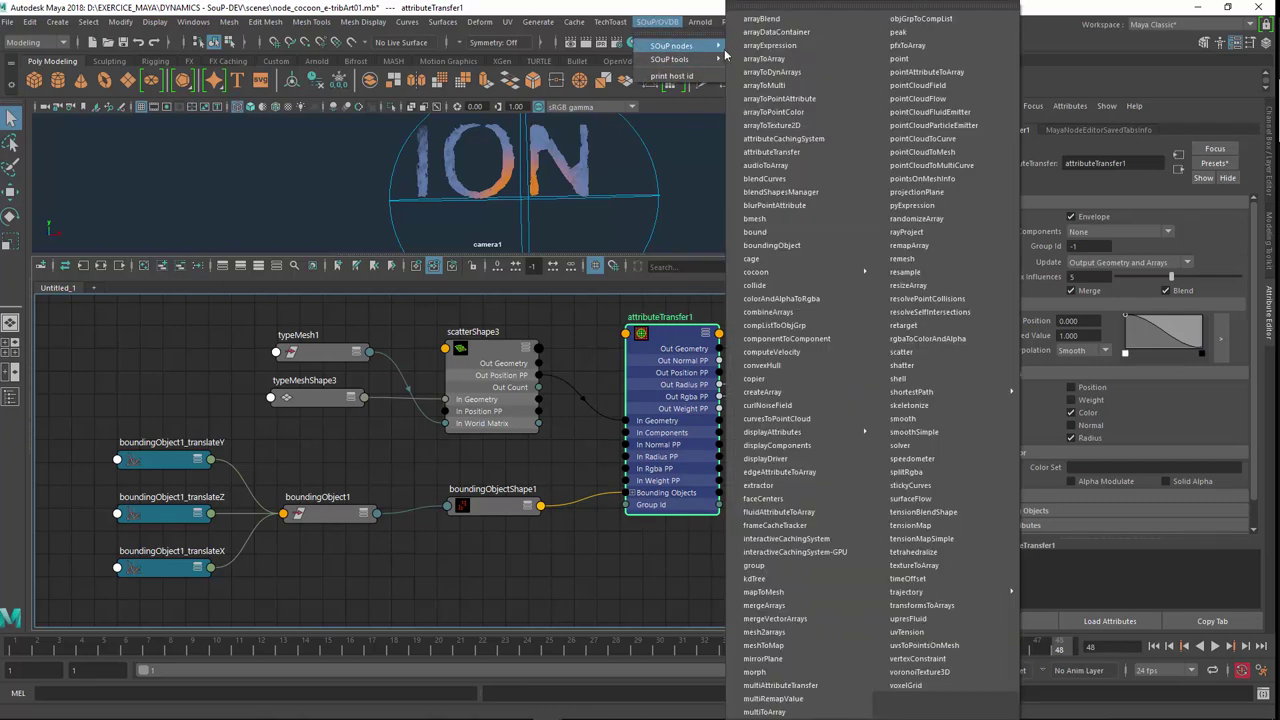
left_click(755, 271)
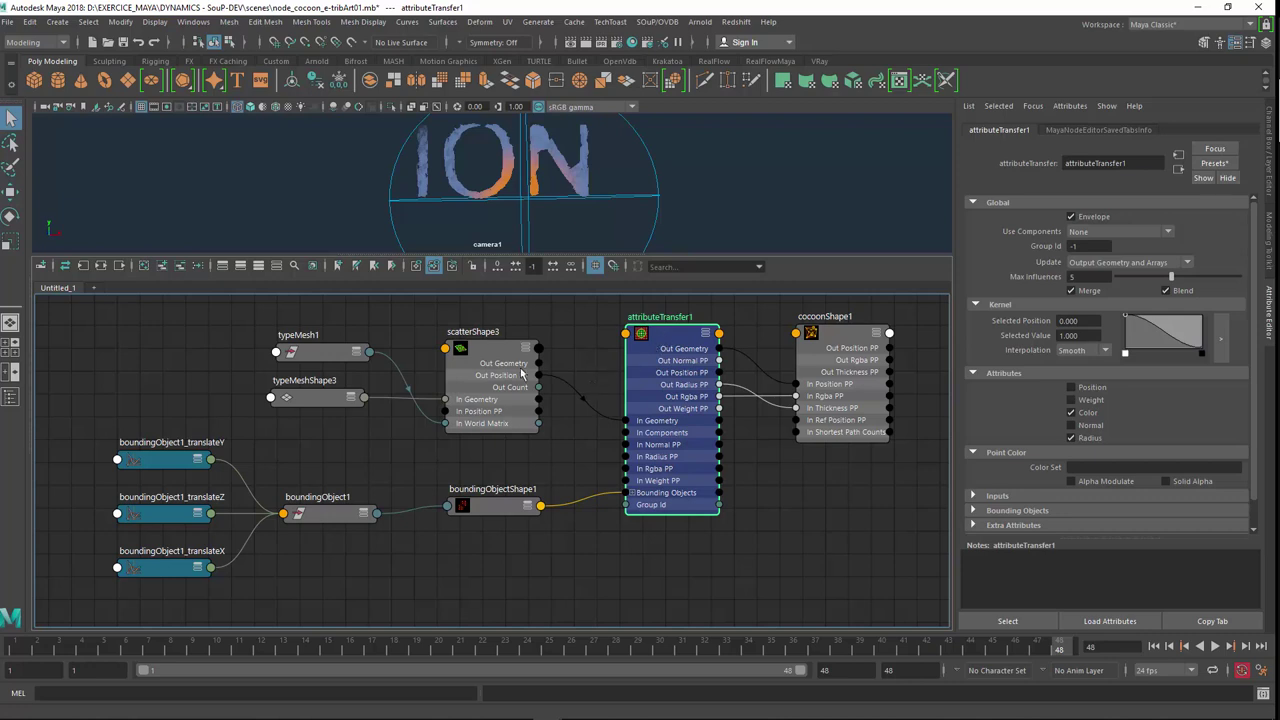
left_click_drag(499, 349, 496, 346)
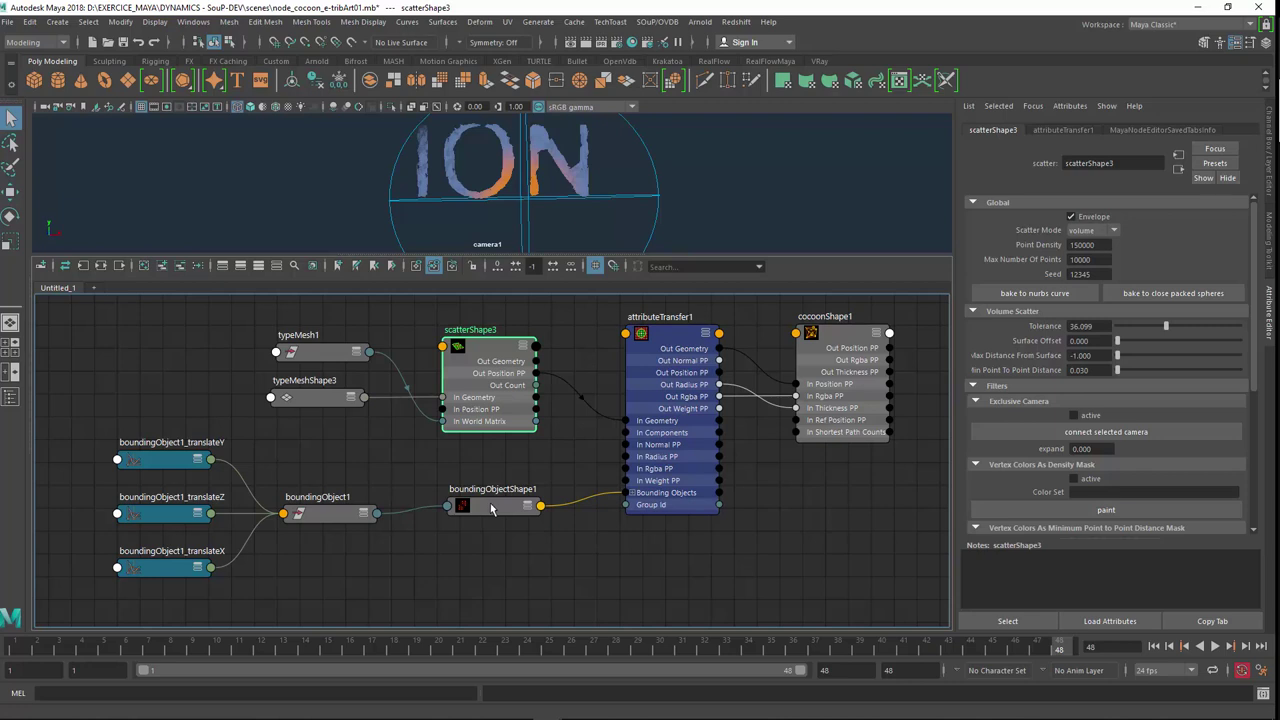
left_click_drag(850, 347, 843, 347)
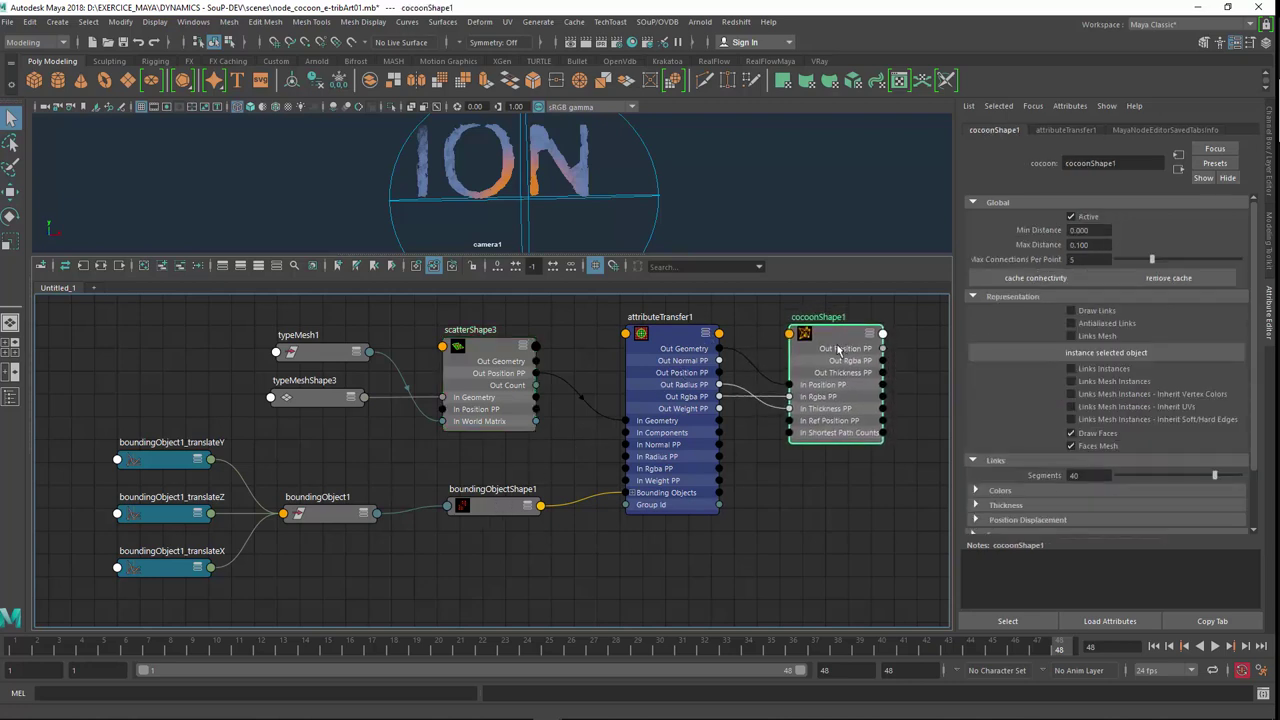
left_click(566, 466)
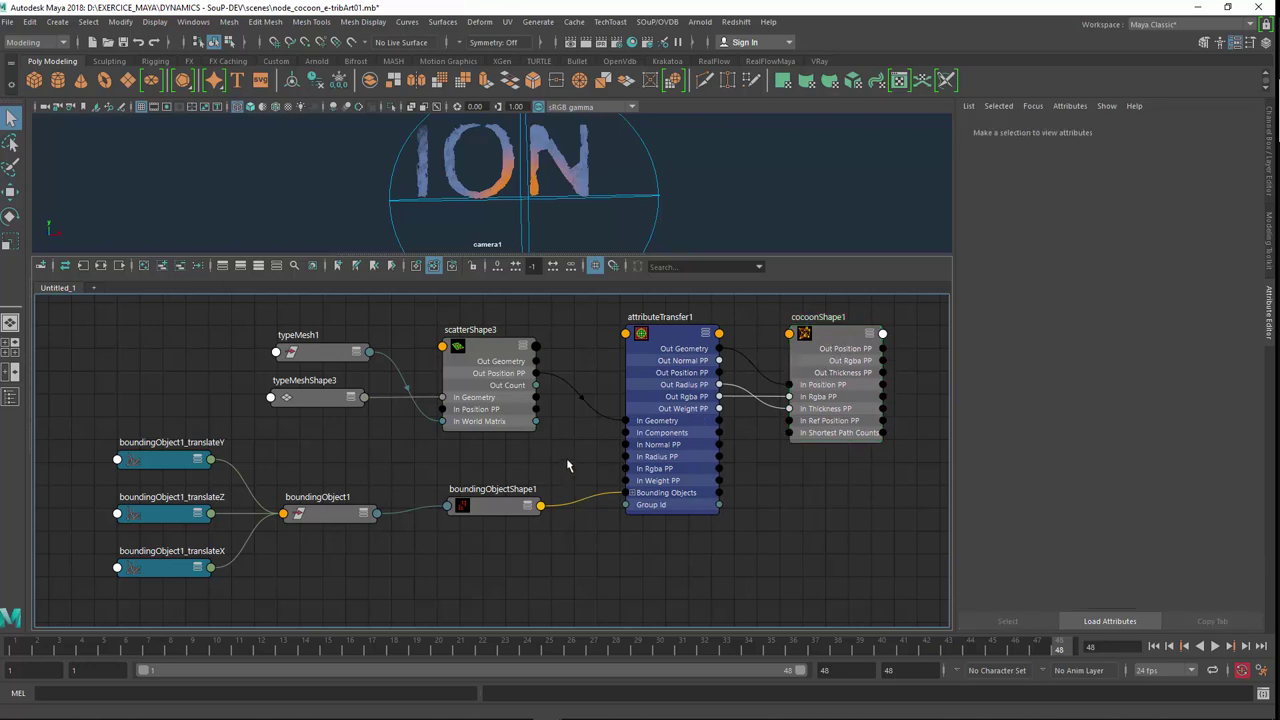
Recentre the node network and reduce scatterShape3 to its connected attributes.
key("a")
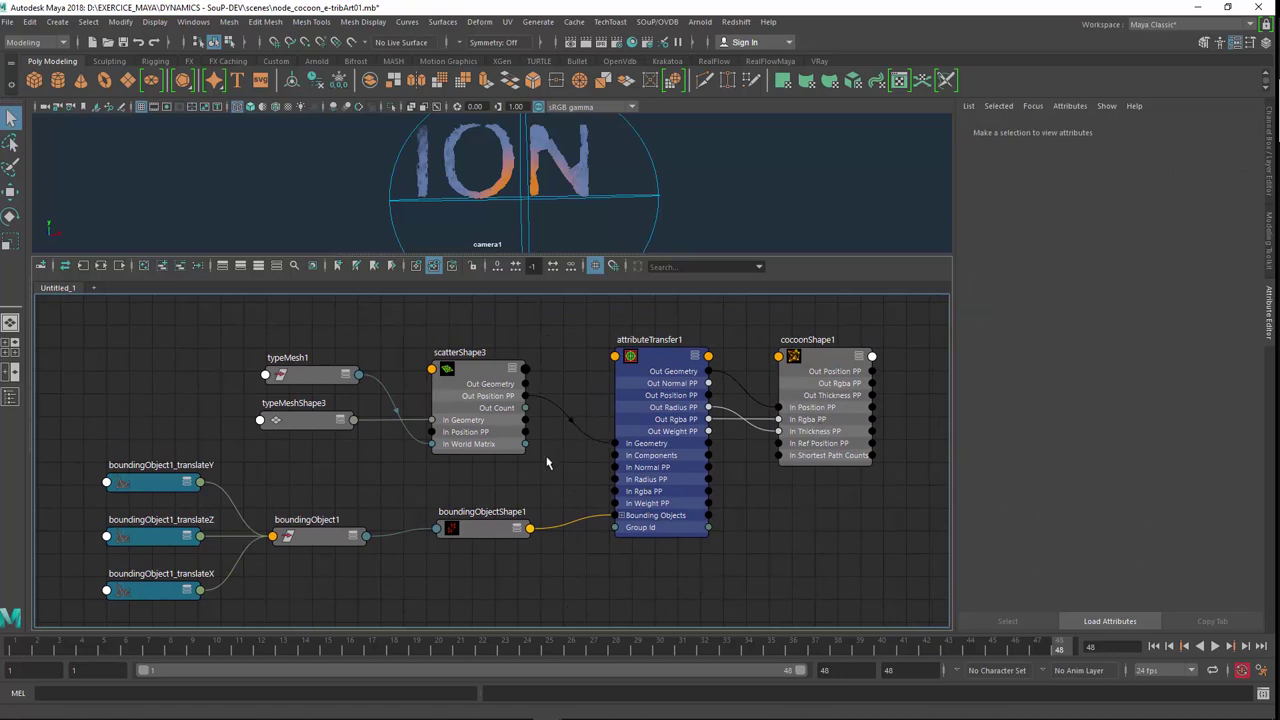
middle_click_drag(556, 485, 534, 454, "alt")
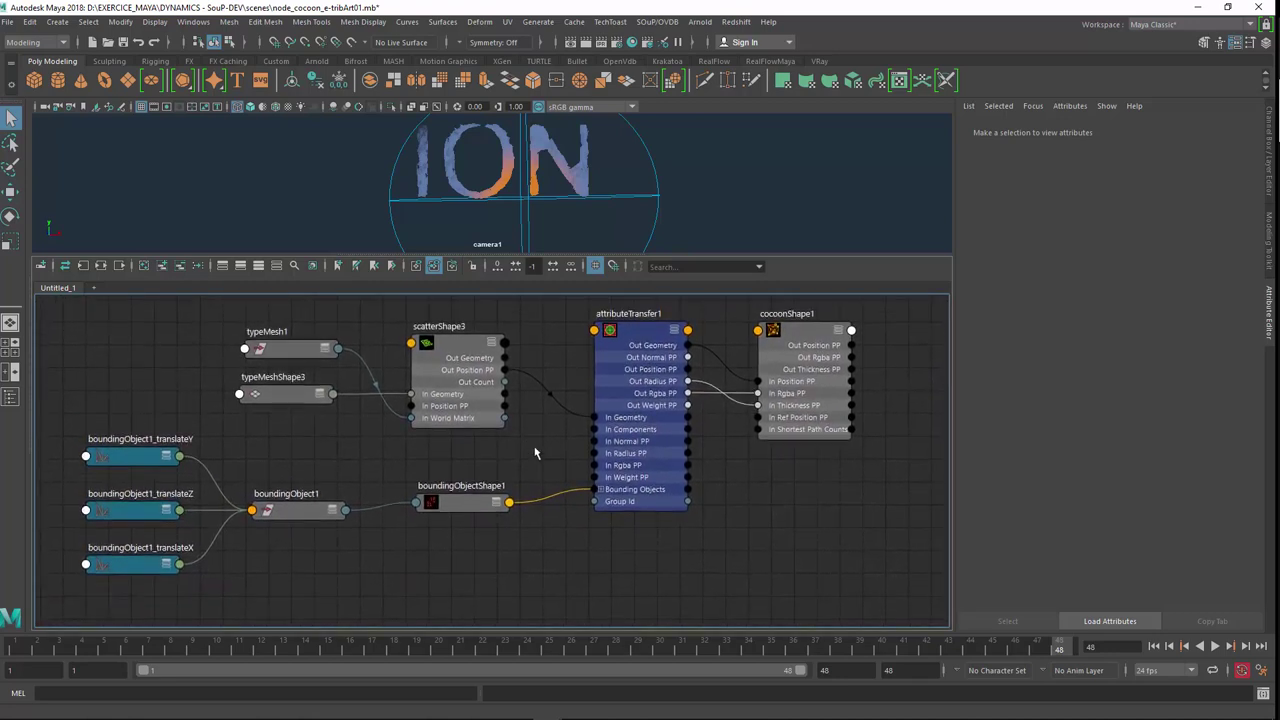
left_click(491, 345)
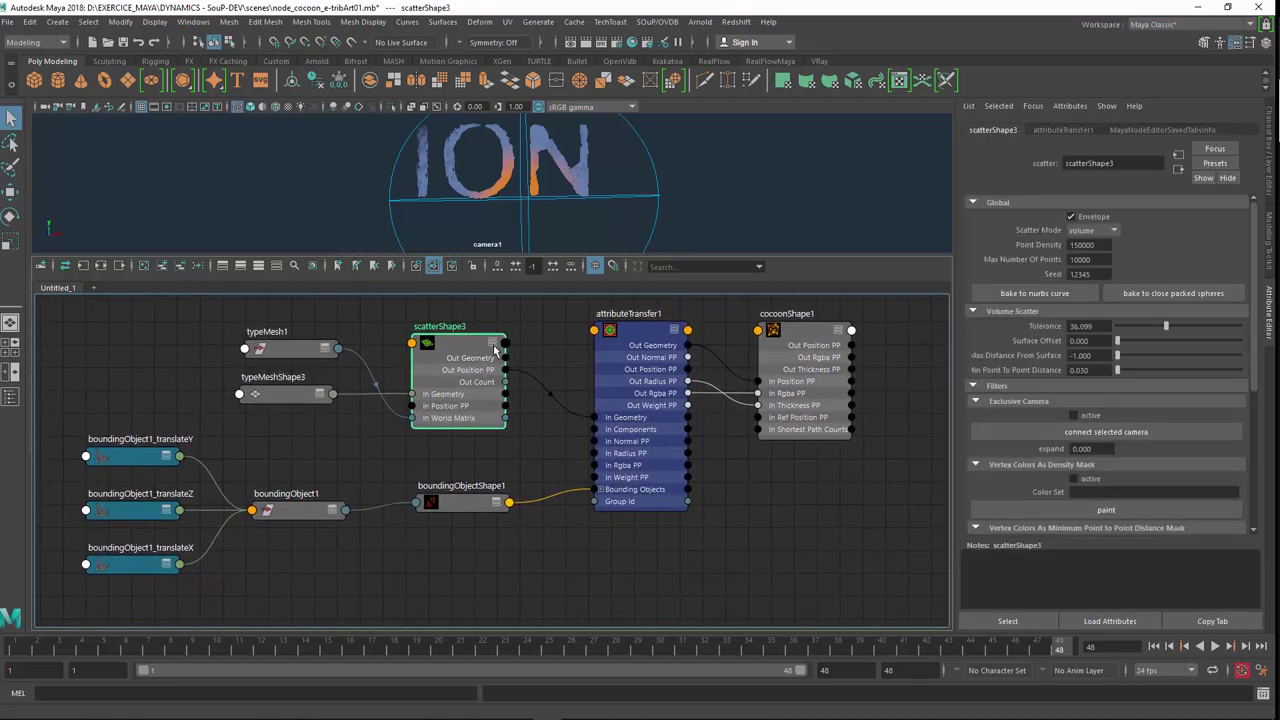
key("1")
key("2")
key("3")
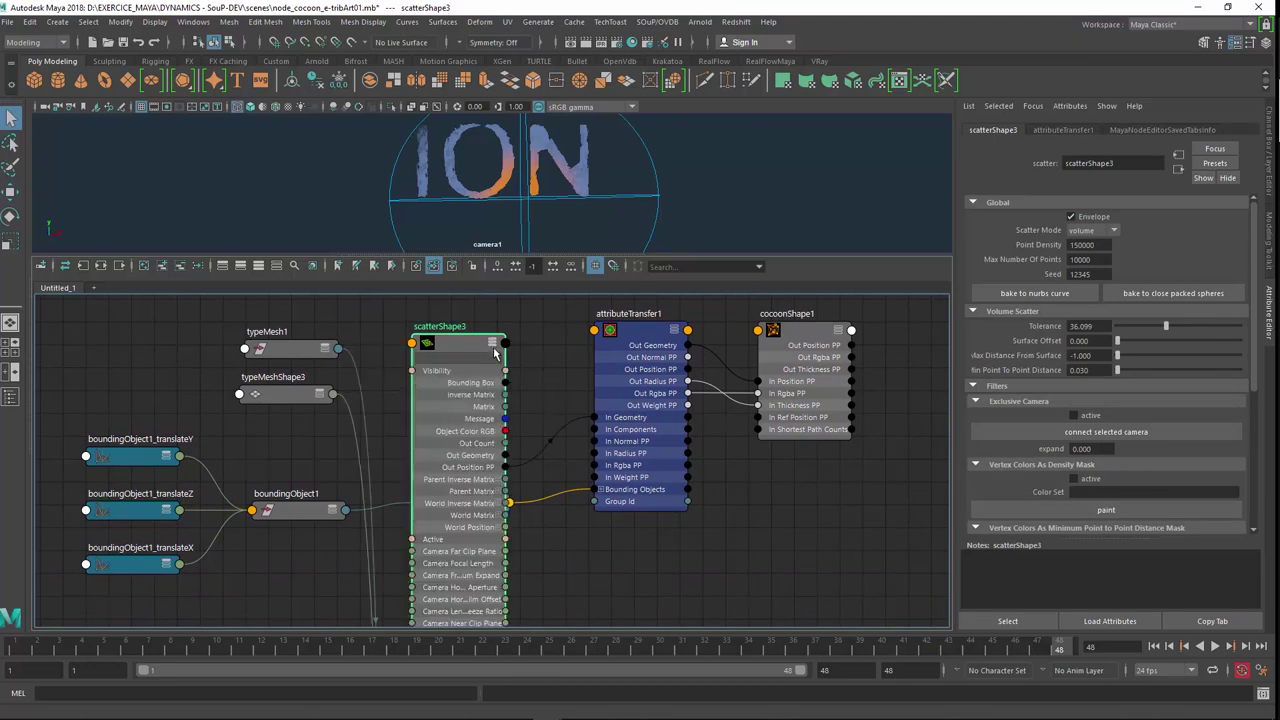
left_click_drag(478, 352, 474, 335)
key("2")
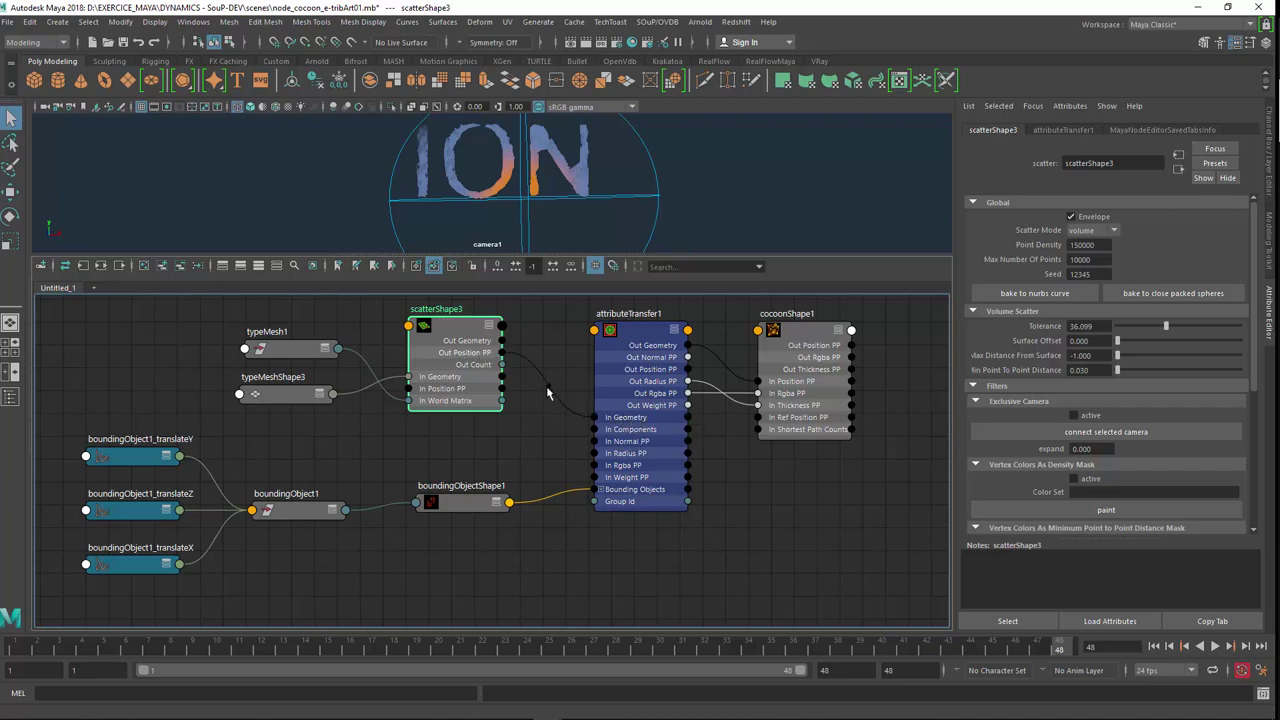
Connect scatterShape3's Out Position PP to attributeTransfer1's In Geometry and nudge cocoonShape1.
left_click_drag(549, 405, 625, 420)
left_click_drag(502, 352, 595, 417)
left_click(808, 340)
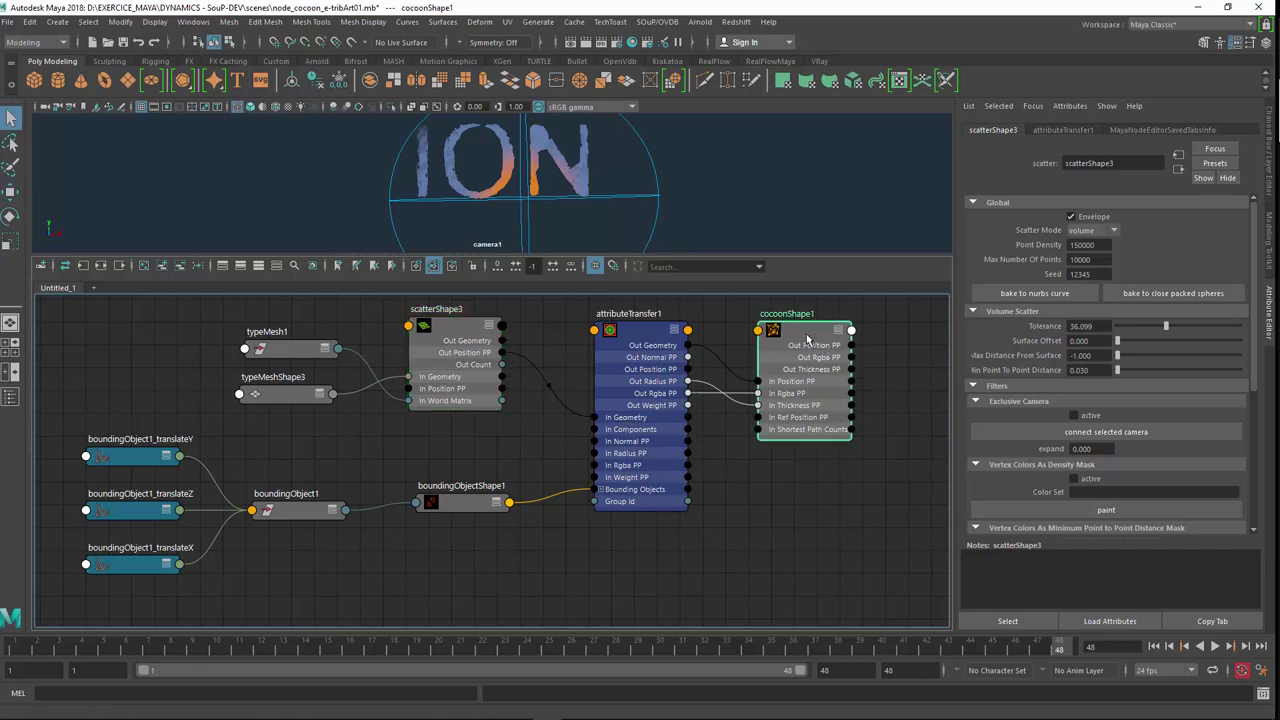
left_click_drag(808, 340, 817, 328)
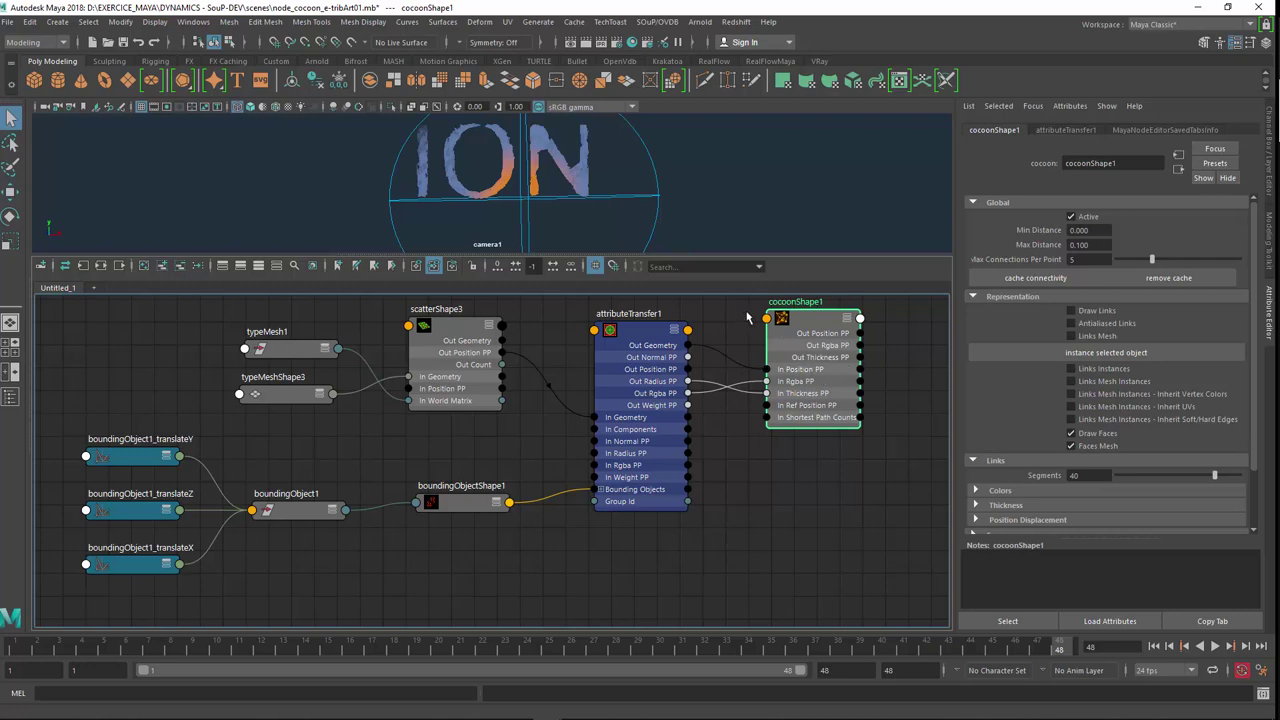
Tidy the graph and 3D view layout, then start a new empty scene.
left_click(564, 374)
middle_click_drag(572, 360, 597, 388, "alt")
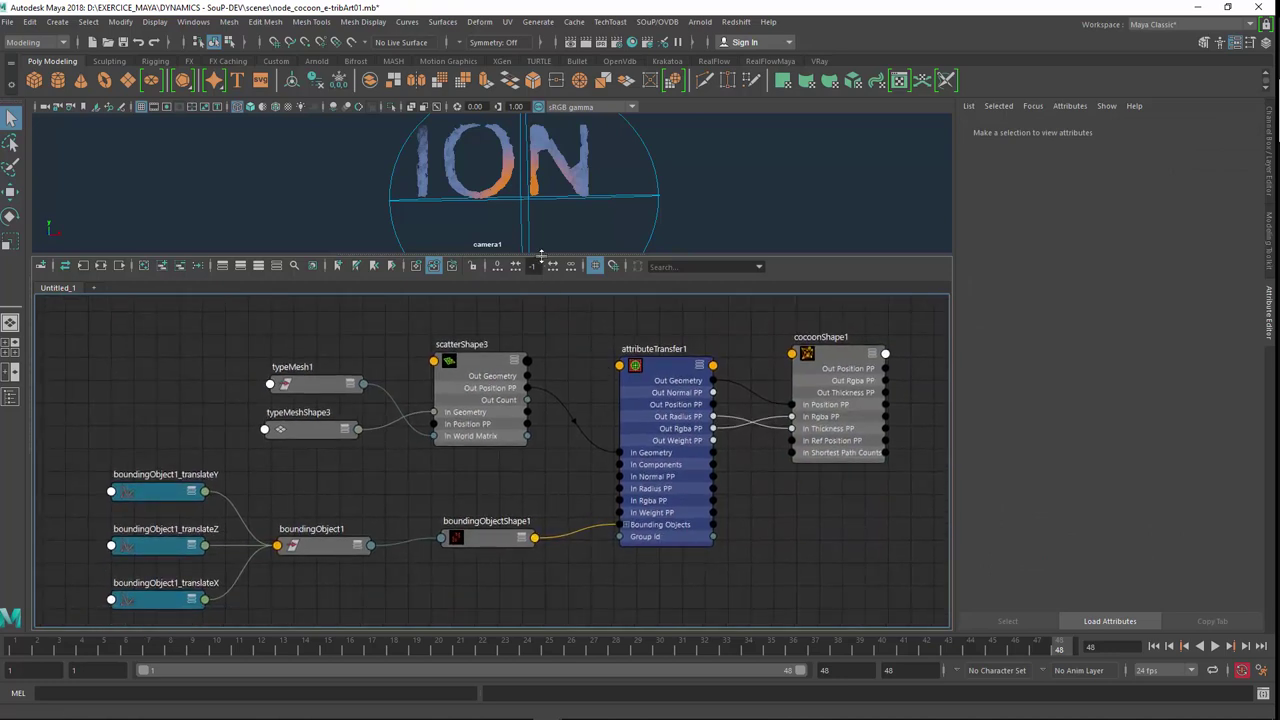
left_click_drag(537, 256, 537, 340)
middle_click_drag(543, 309, 541, 300, "alt")
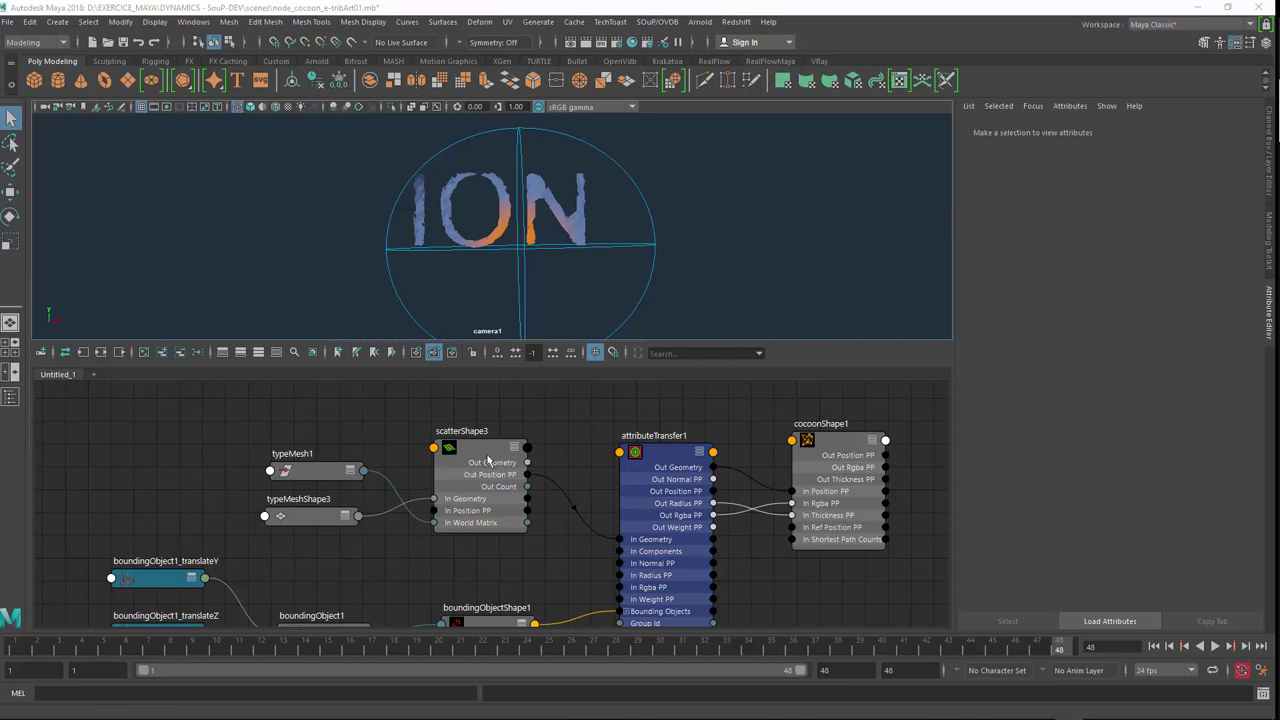
left_click_drag(692, 466, 688, 447)
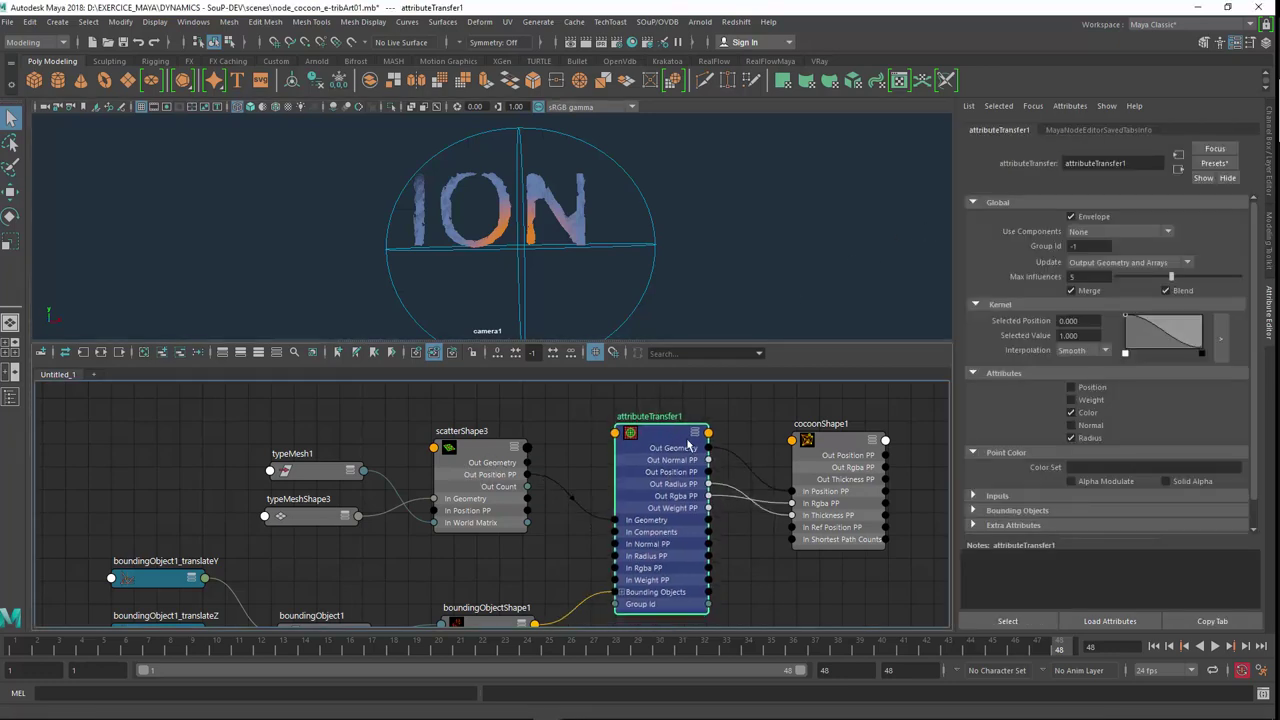
key("ctrl+n")
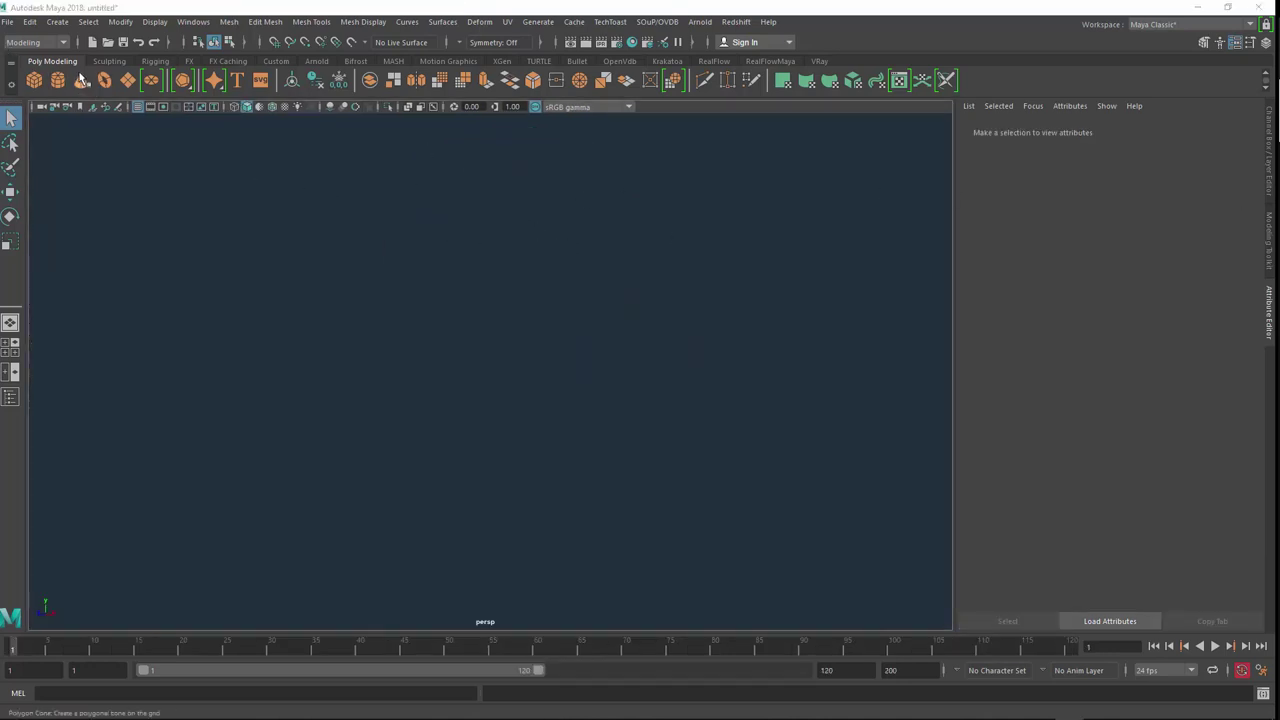
Create a 3D Type object and orbit the view to face it.
left_click(88, 22)
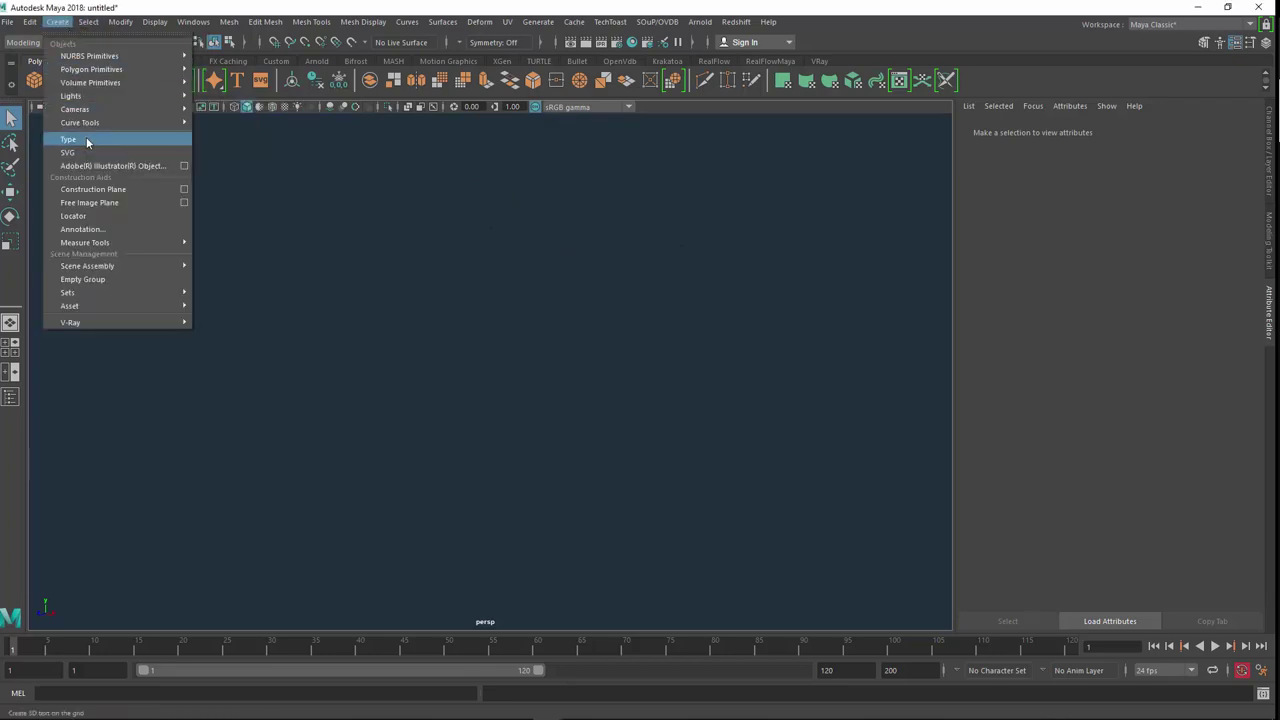
left_click(87, 142)
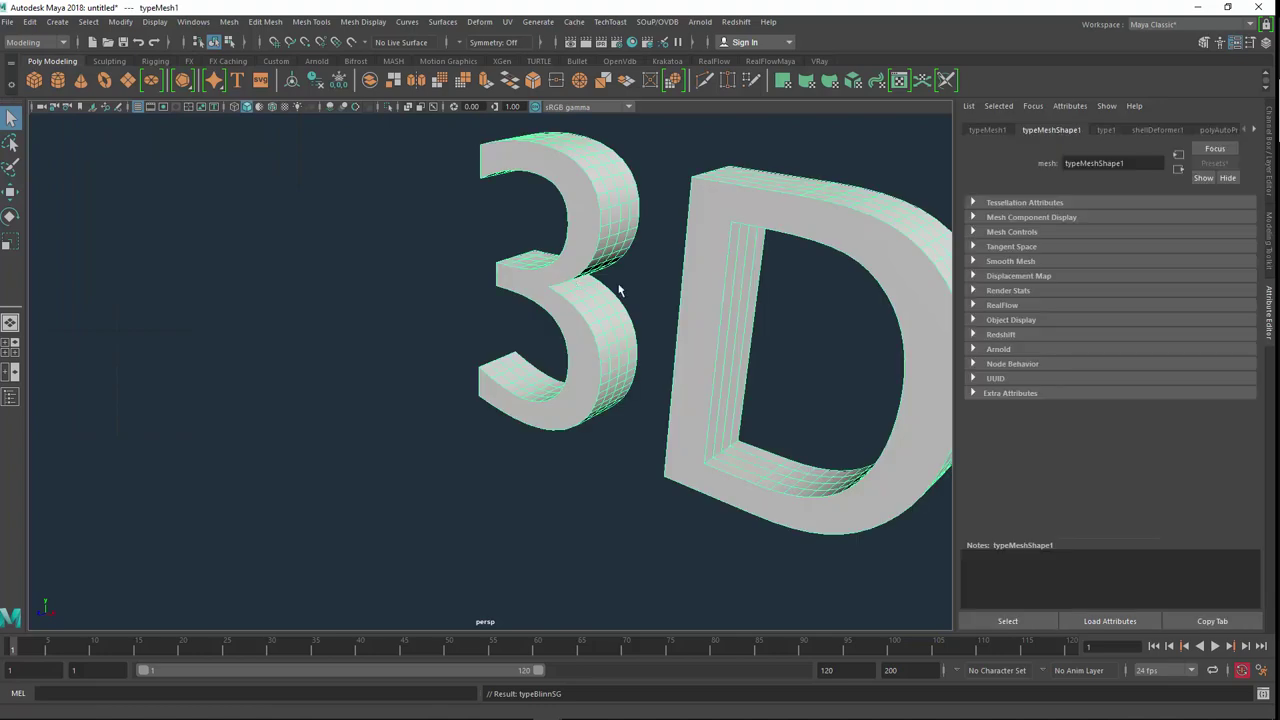
scroll(685, 370, "down", 3)
mouse_move(680, 388)
left_mouse_down("alt")
mouse_move(371, 323)
mouse_move(480, 334)
mouse_move(491, 349)
mouse_move(428, 357)
left_mouse_up("alt")
scroll(432, 355, "down", 2)
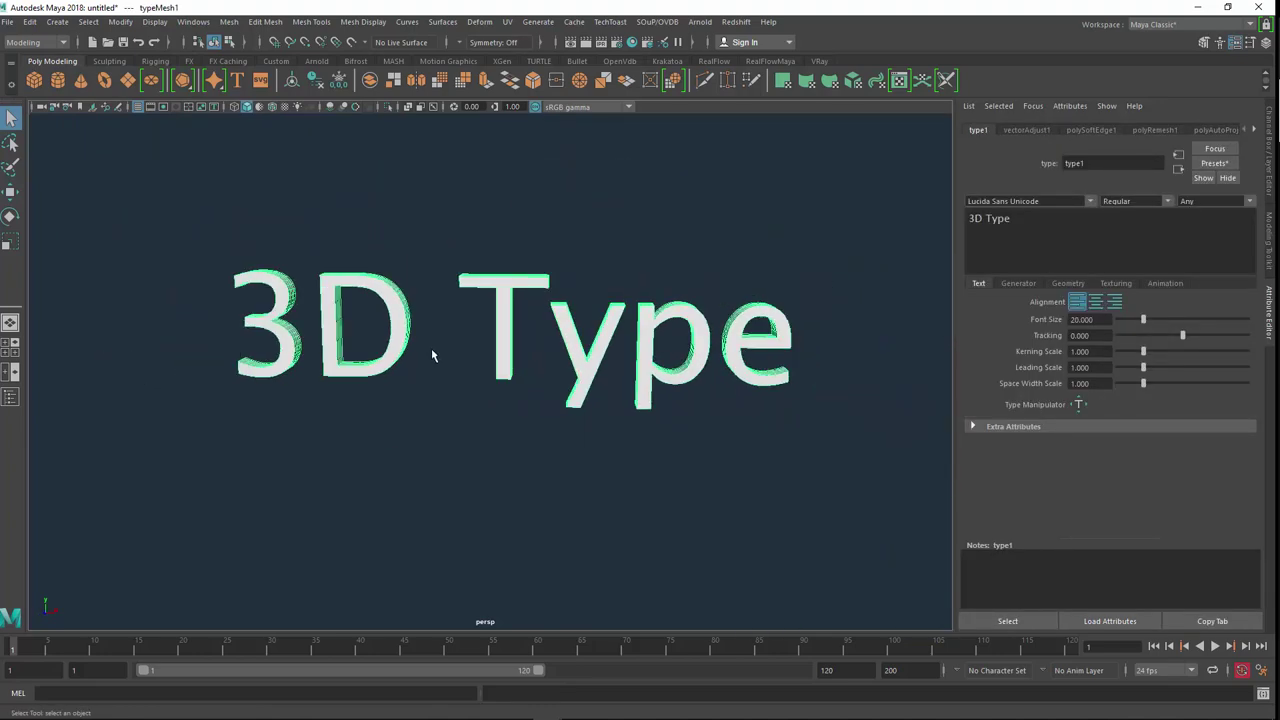
Change the type text to MOTION, reselect it, and turn on the ground grid.
left_click(1015, 222)
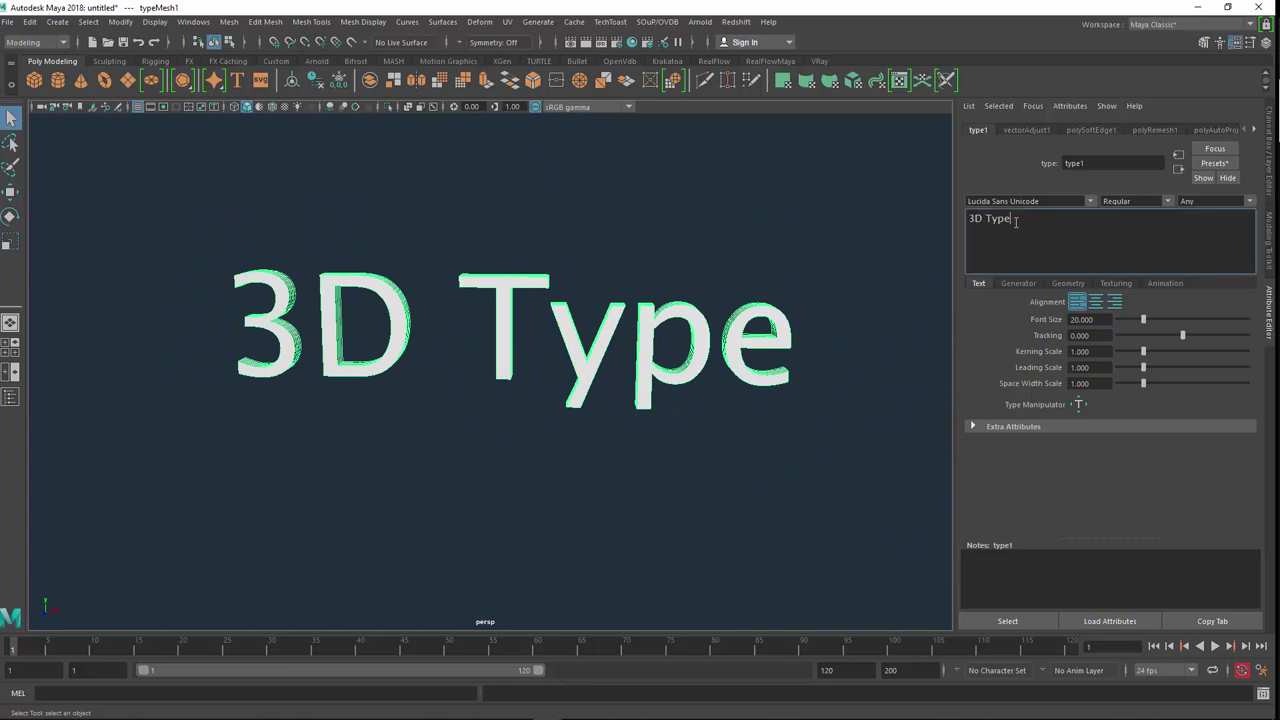
left_click(960, 218, "shift")
type("MO")
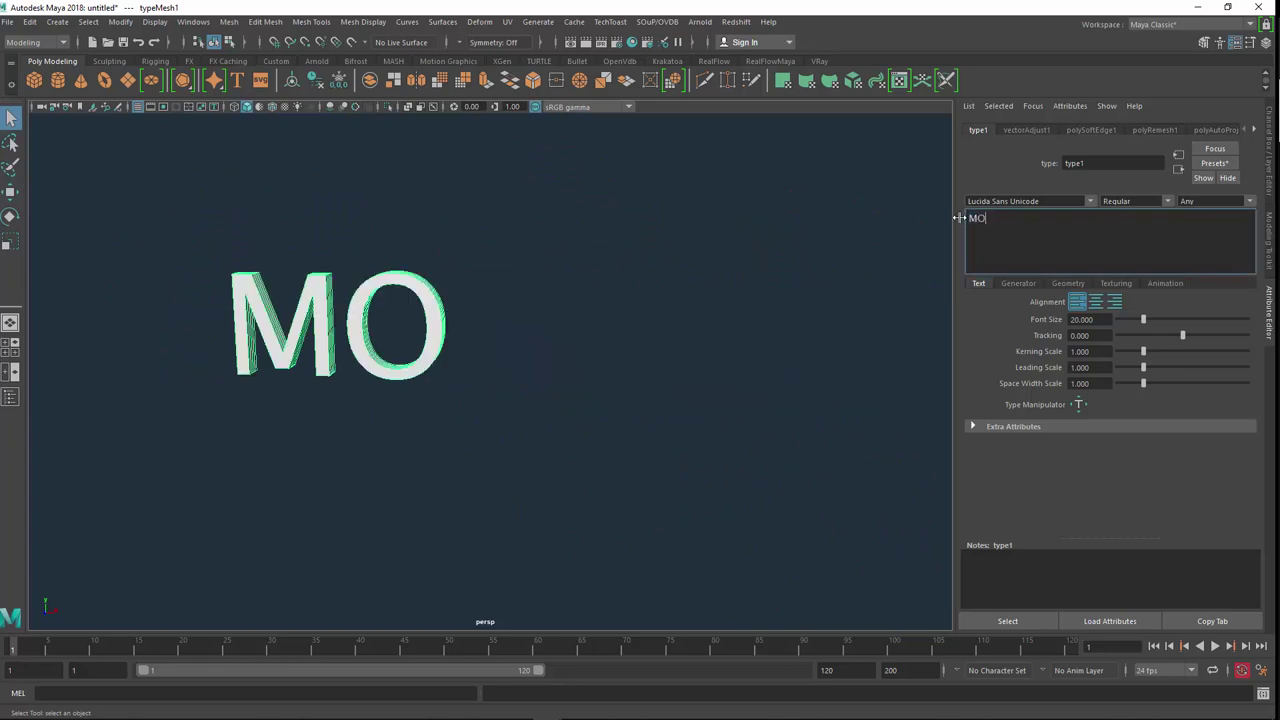
type("TIO")
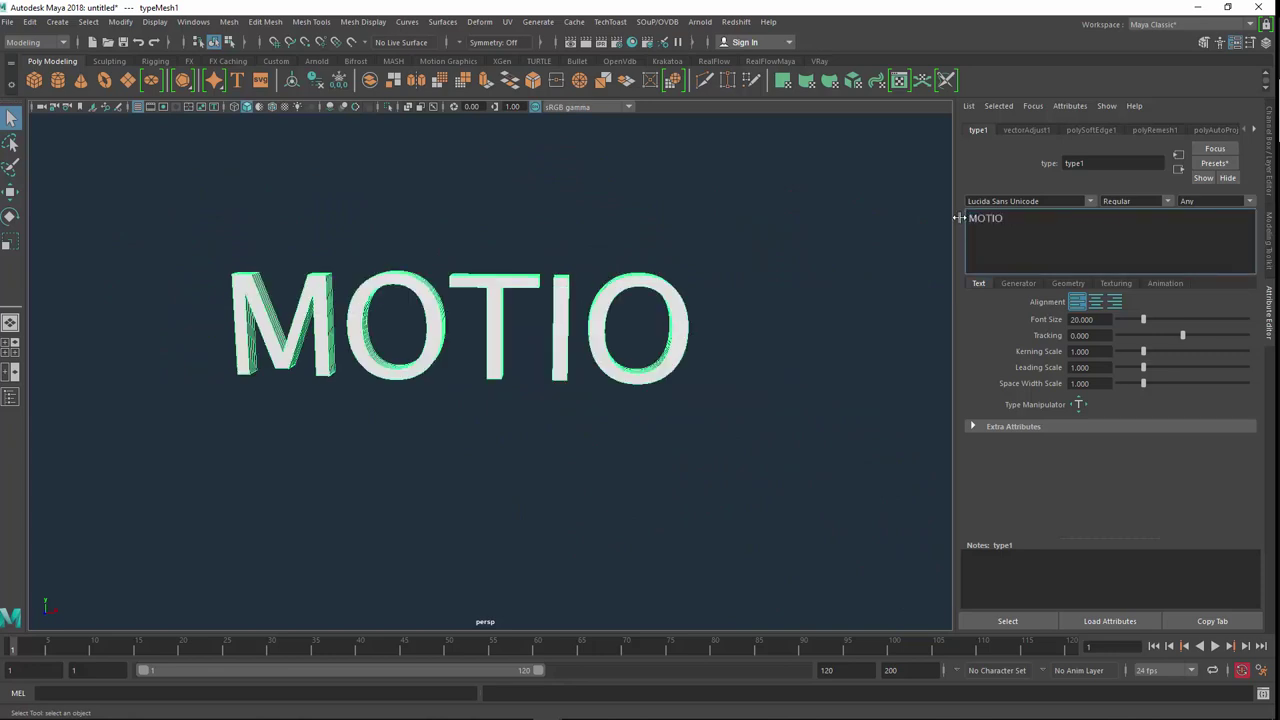
type("N")
left_click(830, 370)
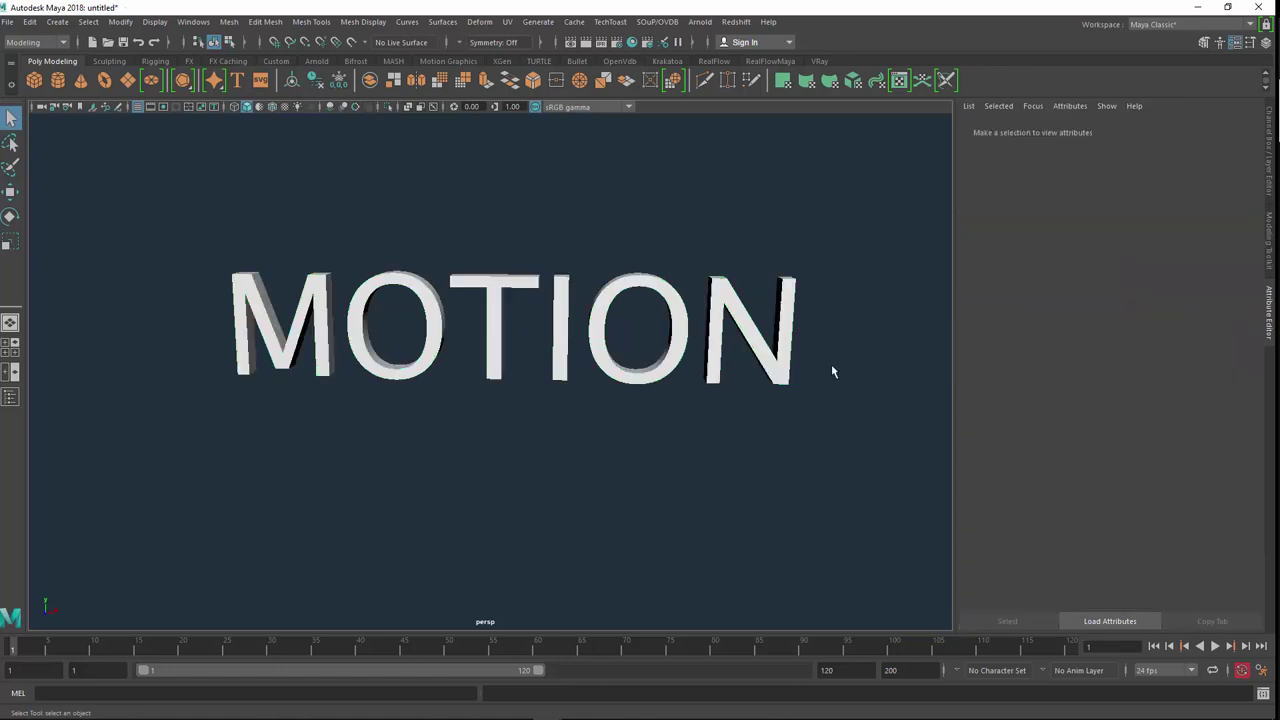
left_click(585, 345)
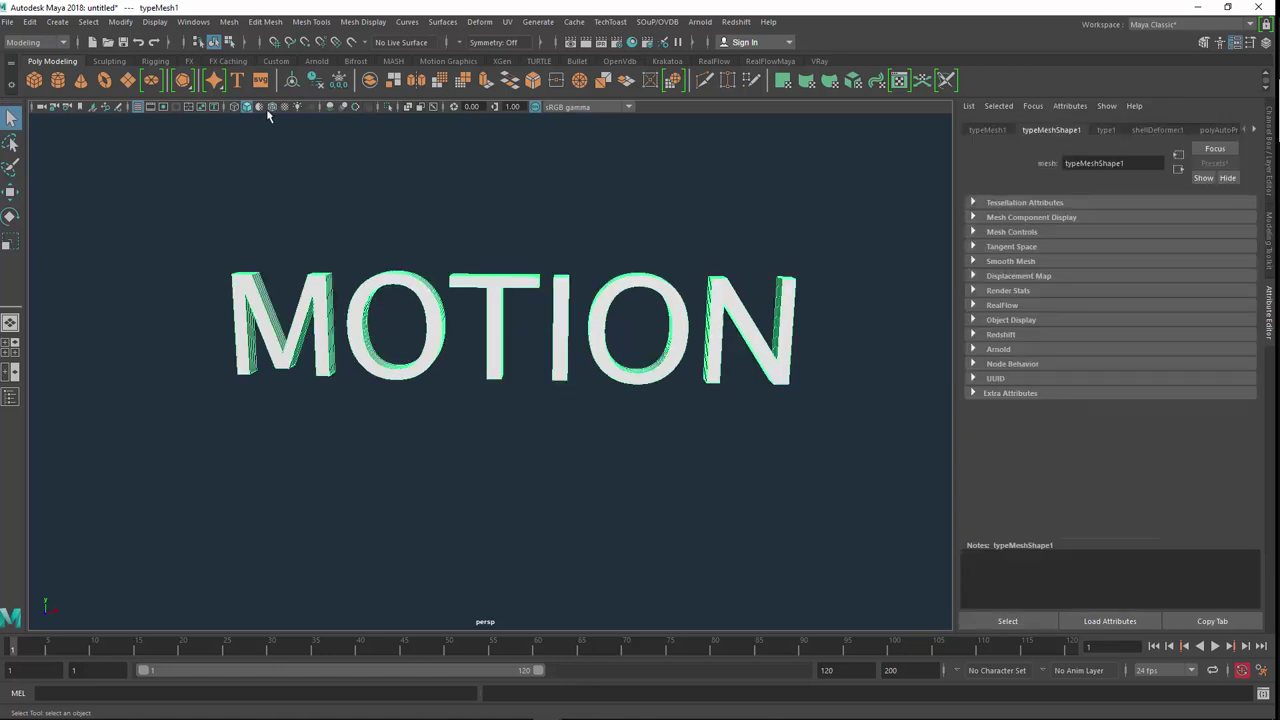
left_click(191, 22)
left_click(164, 54)
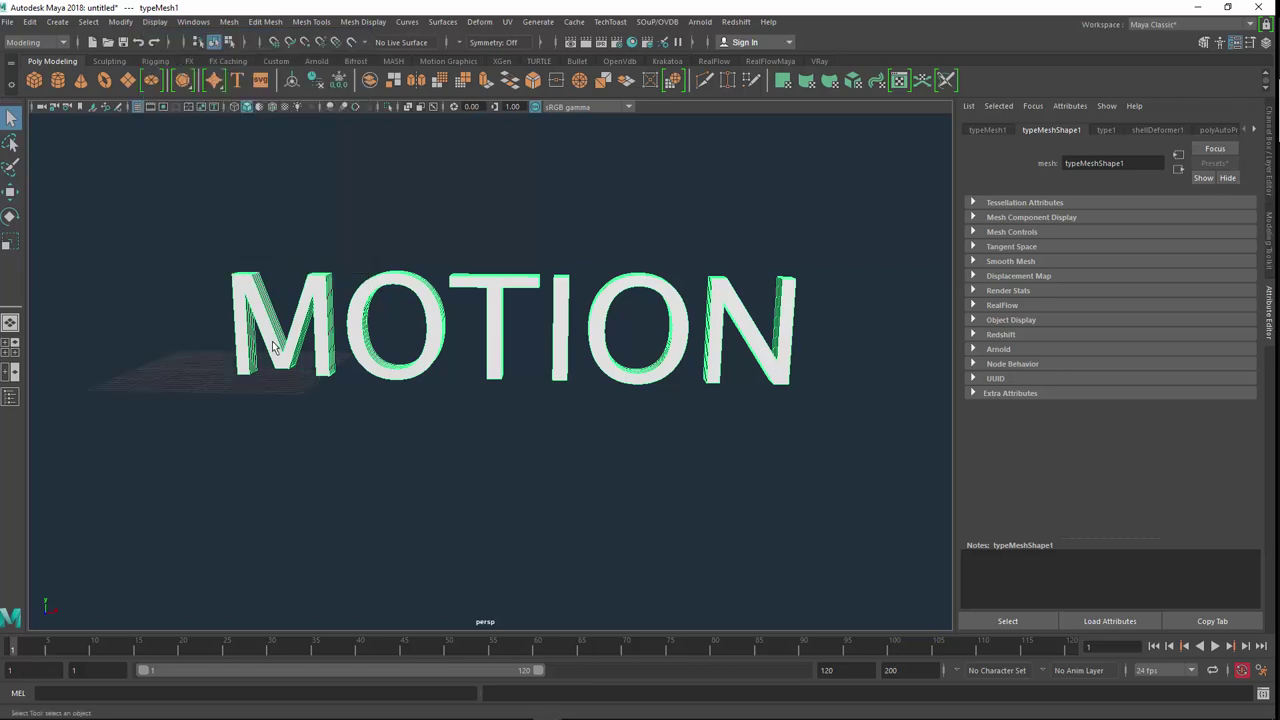
Scale the MOTION text uniformly down to about 0.08 with the Scale tool.
key("e")
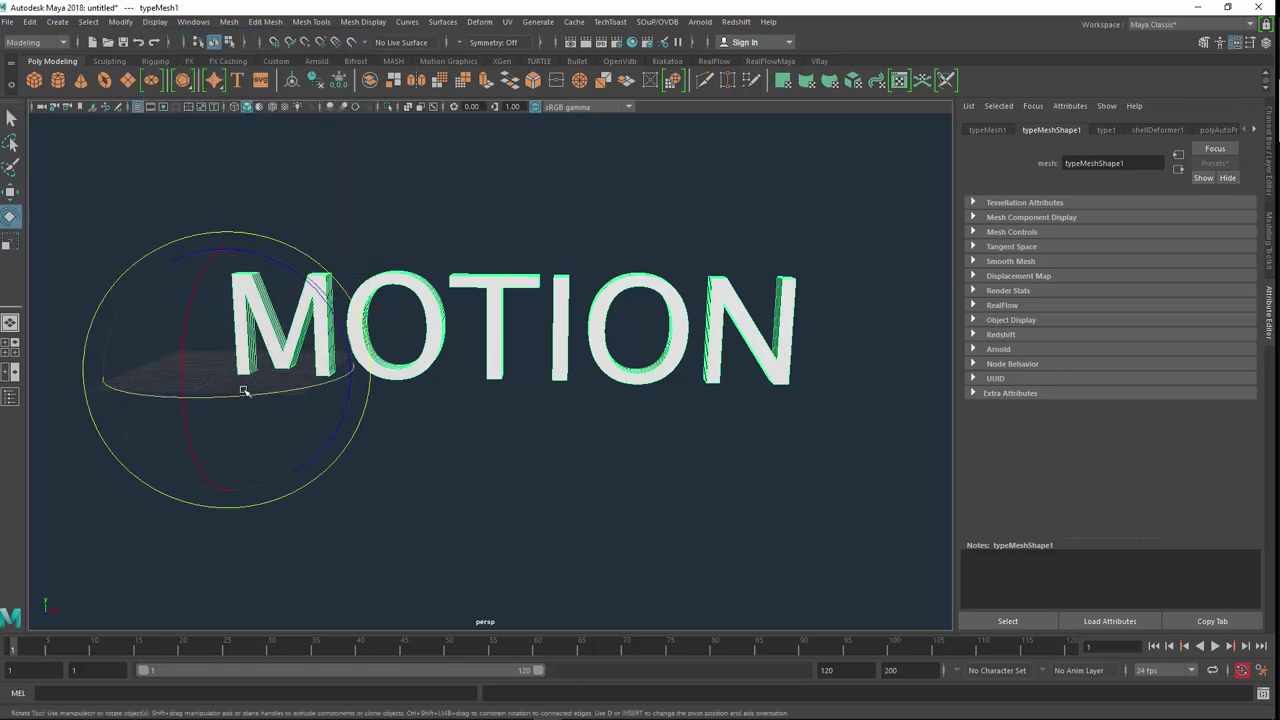
key("r")
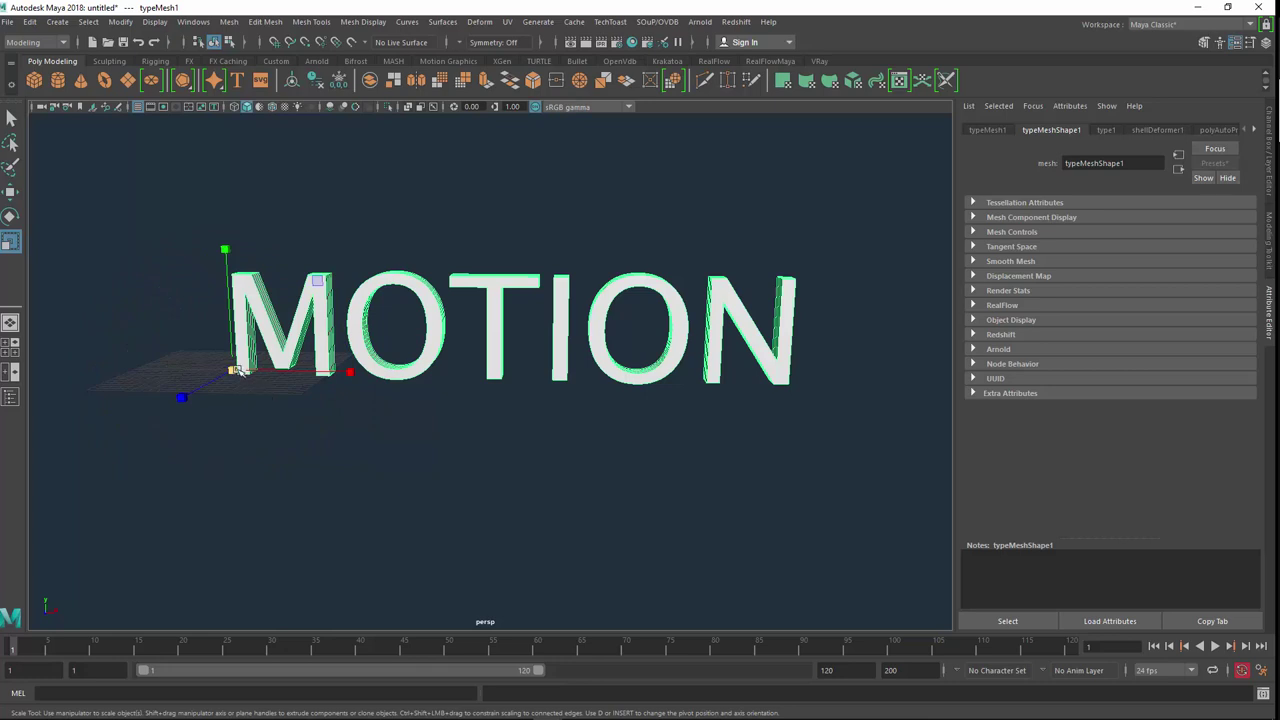
mouse_move(233, 370)
right_mouse_down("alt")
mouse_move(57, 409)
mouse_move(123, 457)
right_mouse_up("alt")
middle_click_drag(271, 443, 434, 473, "alt")
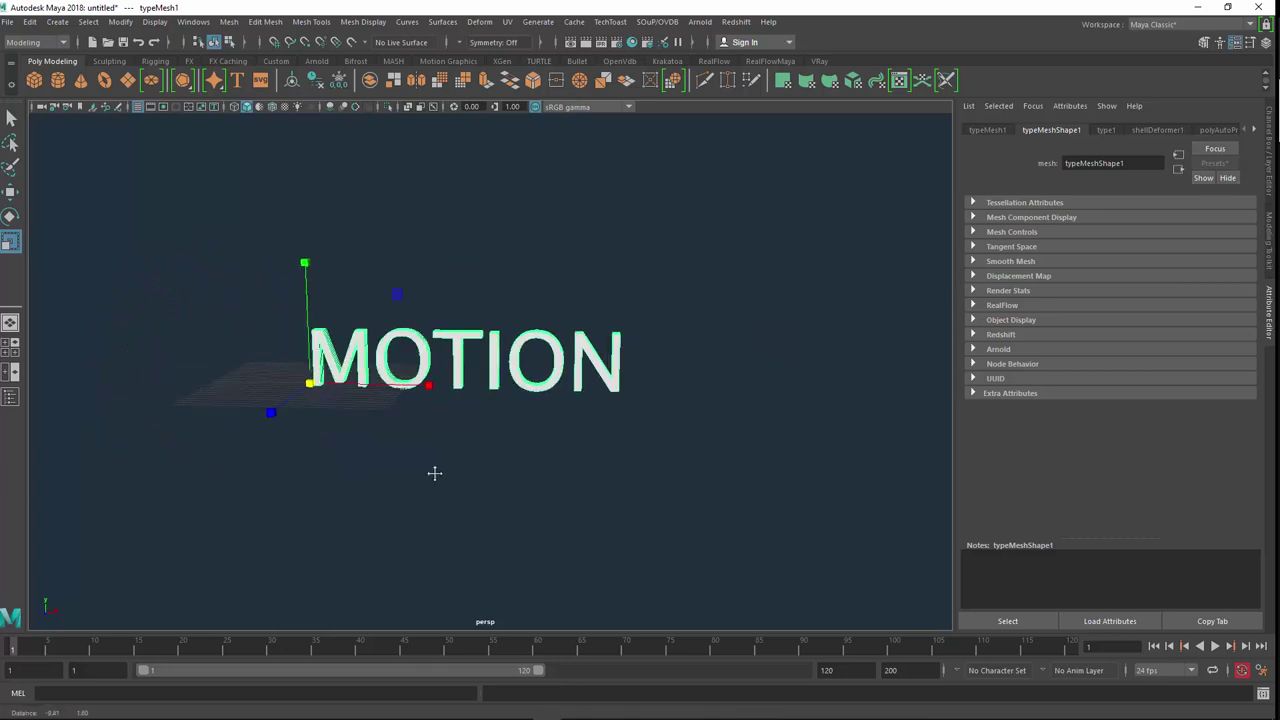
left_click_drag(449, 390, 201, 433)
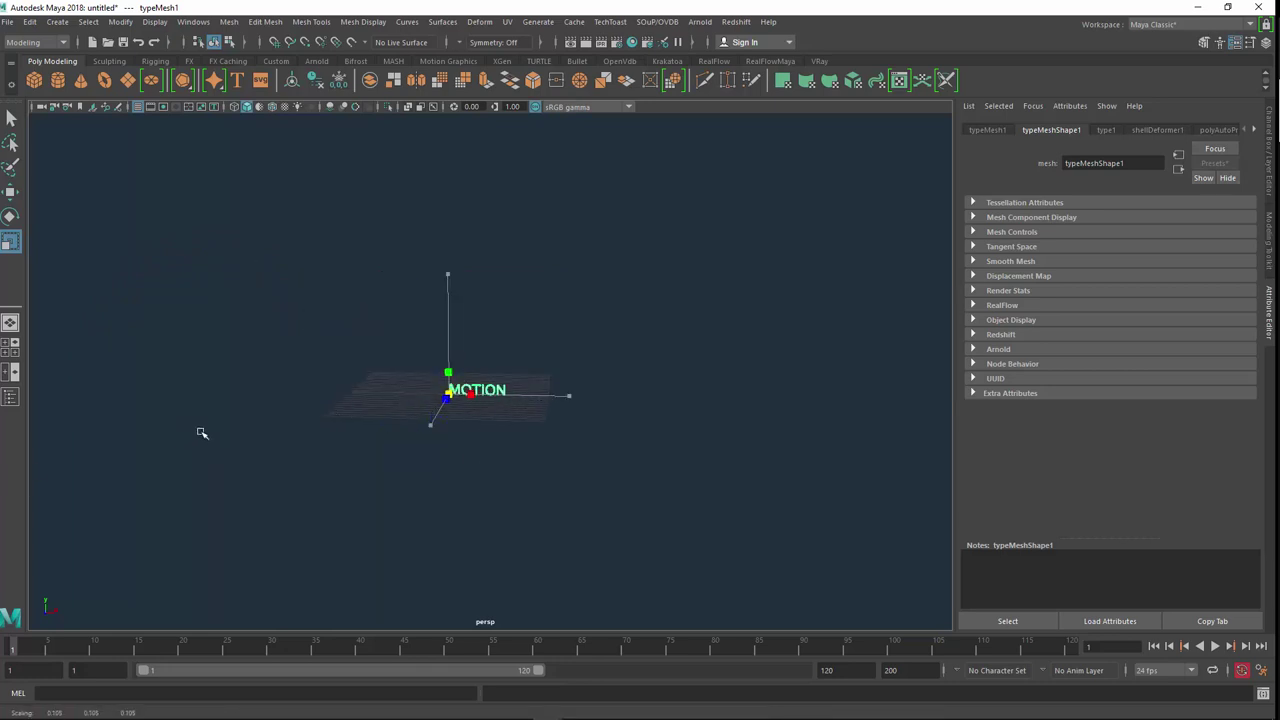
Zoom and tumble the camera to a front-on view of MOTION over the grid.
scroll(380, 443, "up", 3)
scroll(380, 434, "up", 2)
scroll(420, 440, "up", 3)
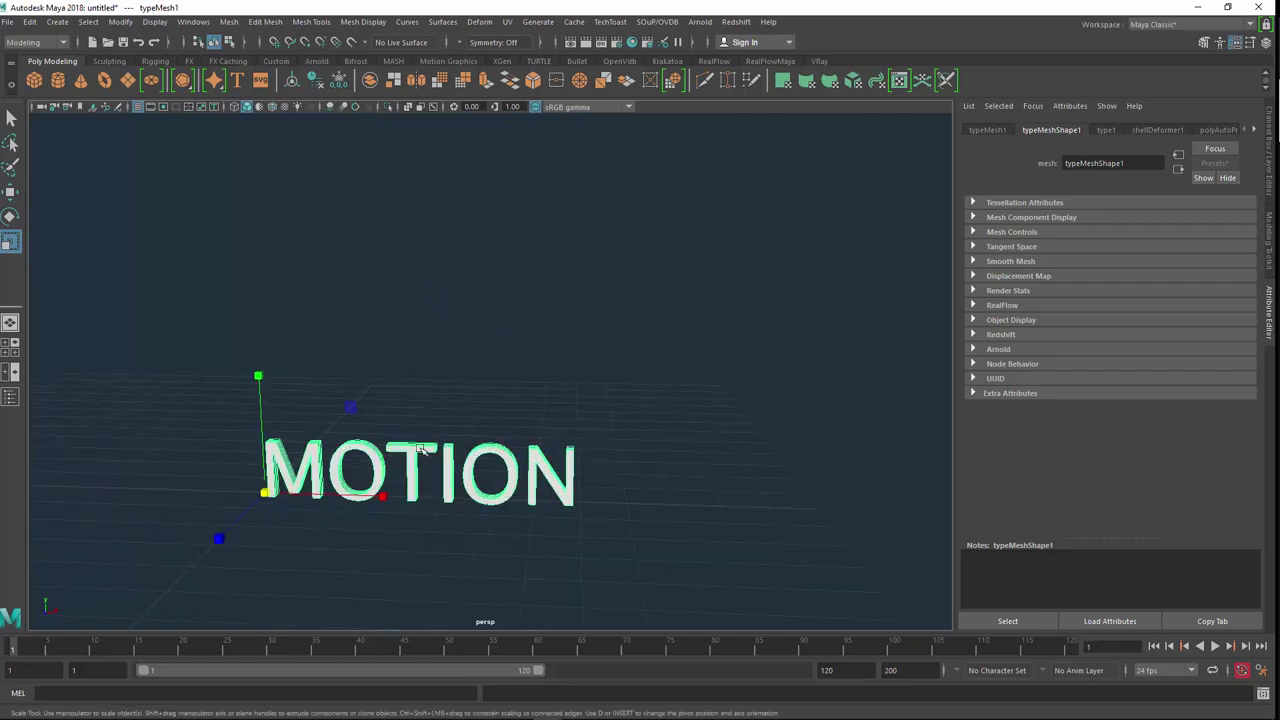
mouse_move(420, 448)
left_mouse_down("alt")
mouse_move(509, 337)
mouse_move(400, 437)
mouse_move(413, 423)
mouse_move(229, 416)
mouse_move(137, 431)
mouse_move(200, 423)
left_mouse_up("alt")
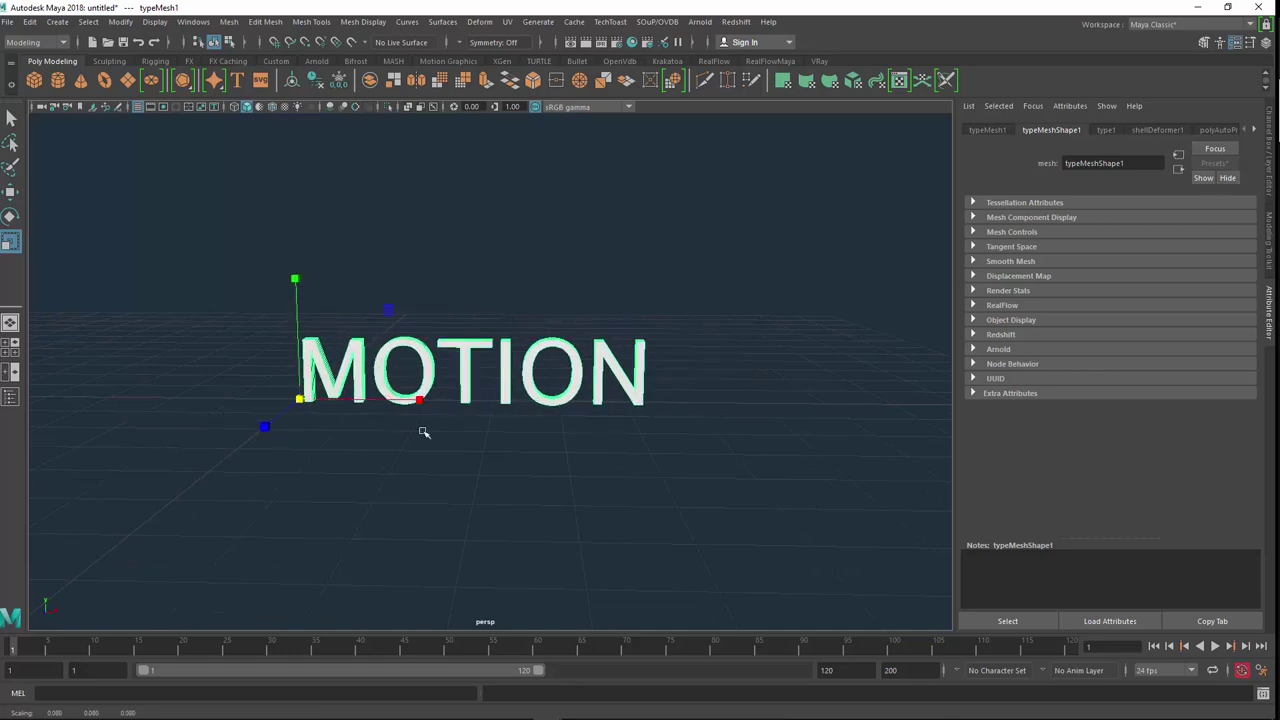
left_click_drag(424, 432, 429, 423, "alt")
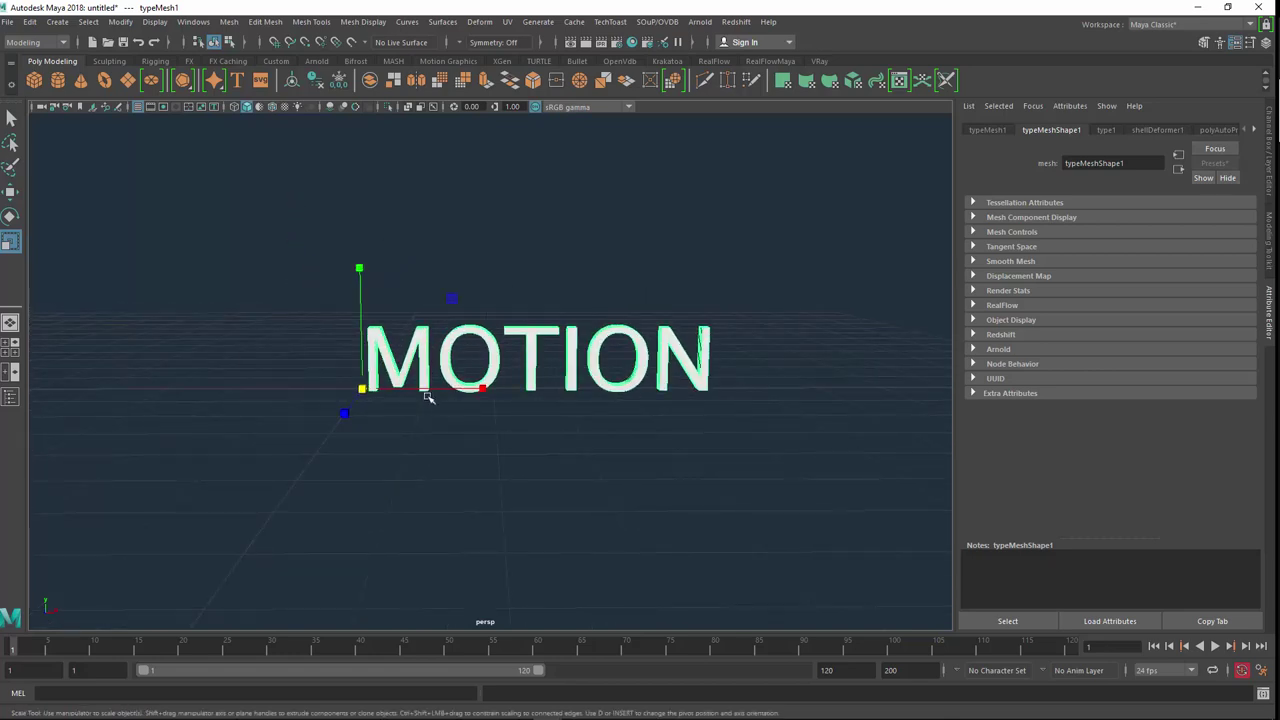
right_click_drag(428, 397, 466, 366, "alt")
mouse_move(466, 366)
left_mouse_down("alt")
mouse_move(423, 437)
mouse_move(476, 398)
mouse_move(469, 408)
left_mouse_up("alt")
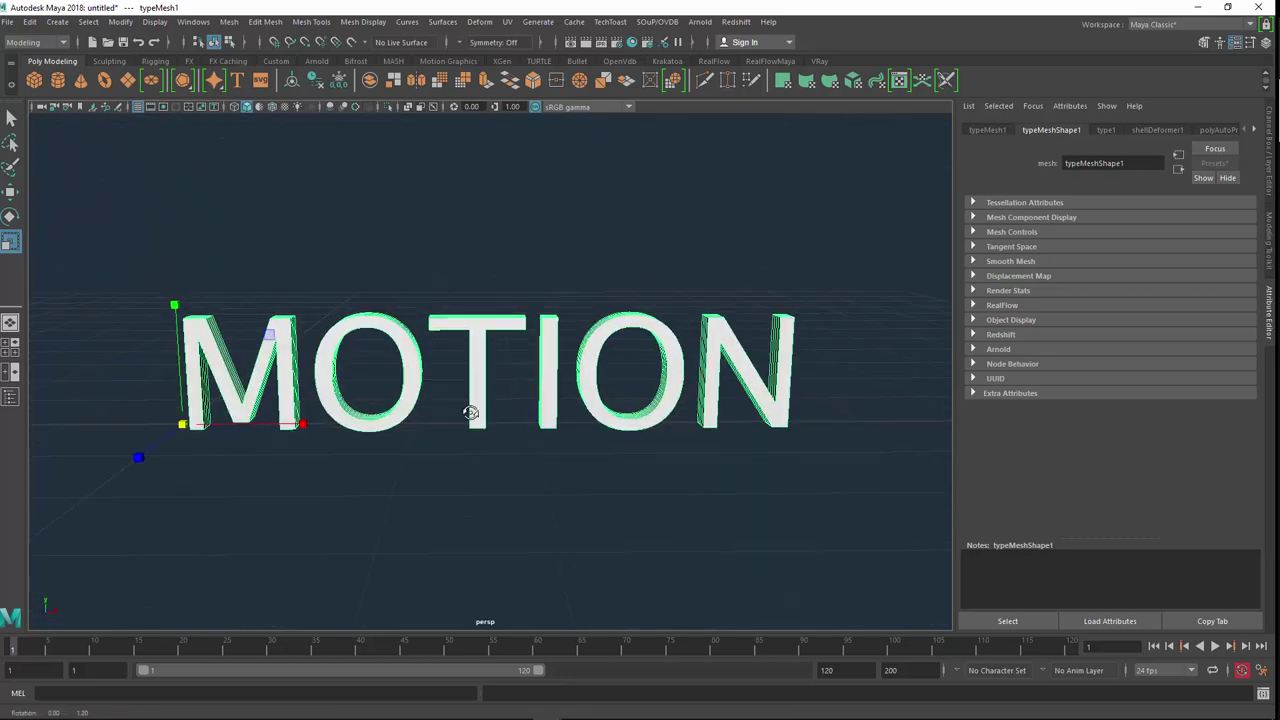
Delete the MOTION text's history and check the typeMesh1 and typeMeshShape1 attributes.
left_click(31, 23)
mouse_move(62, 179)
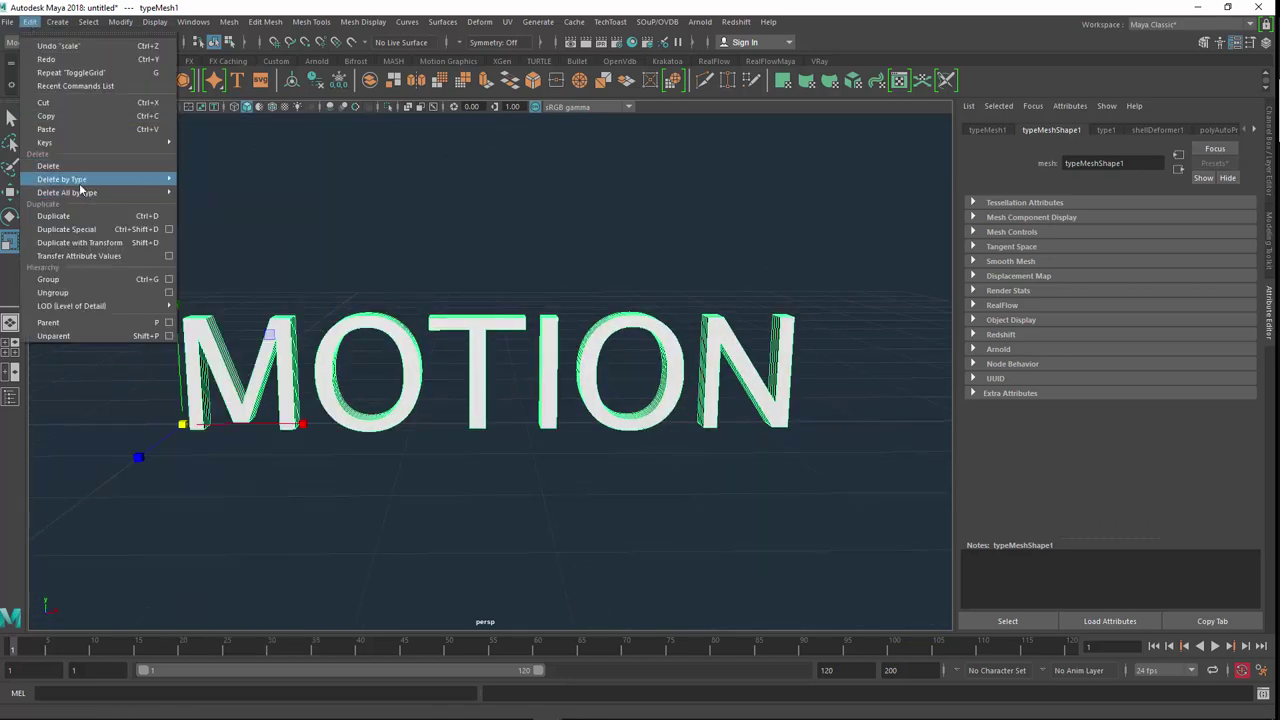
left_click(195, 190)
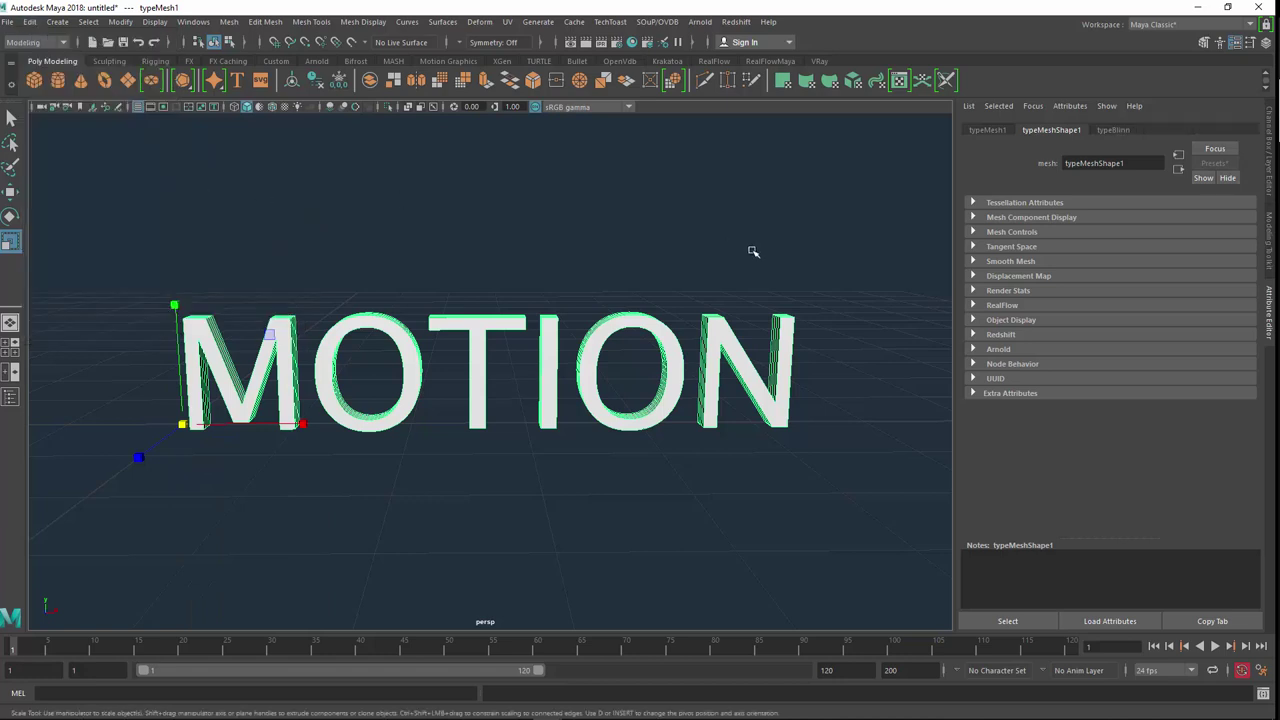
left_click(1008, 133)
left_click(1052, 132)
left_click(988, 131)
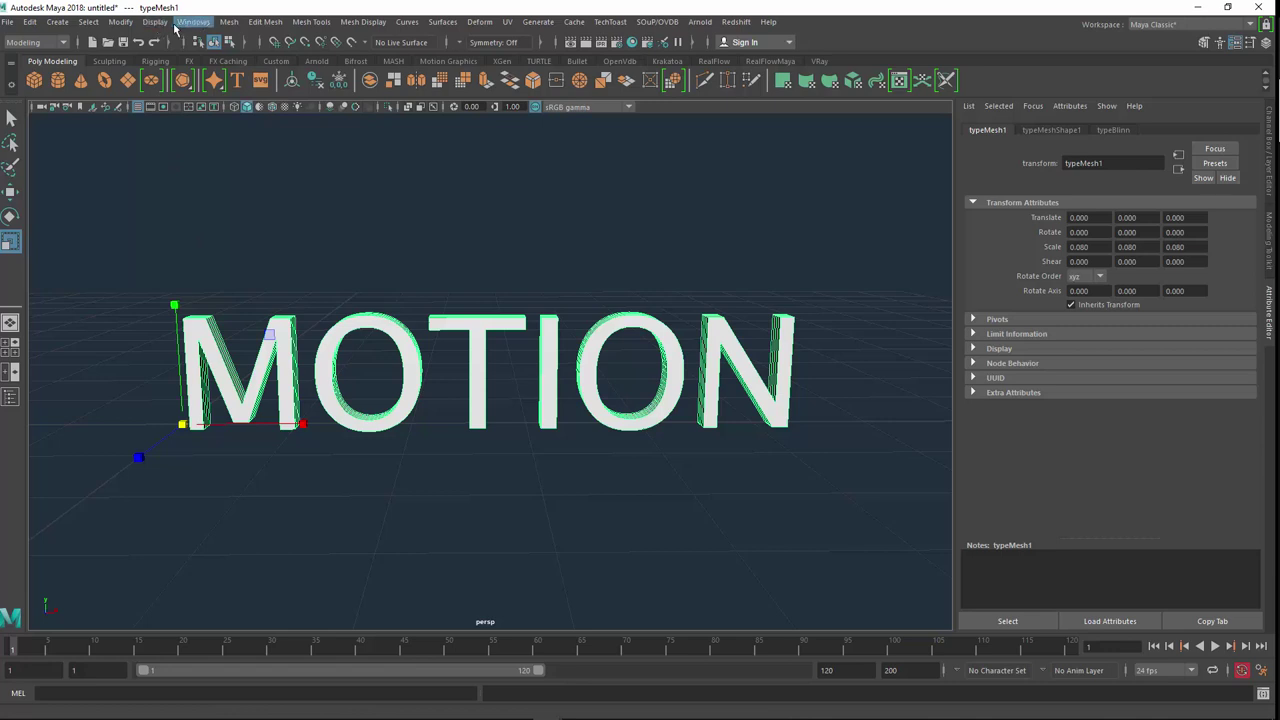
Freeze the MOTION text's translate, rotate and scale so scale reads 1, then reselect it.
left_click(118, 24)
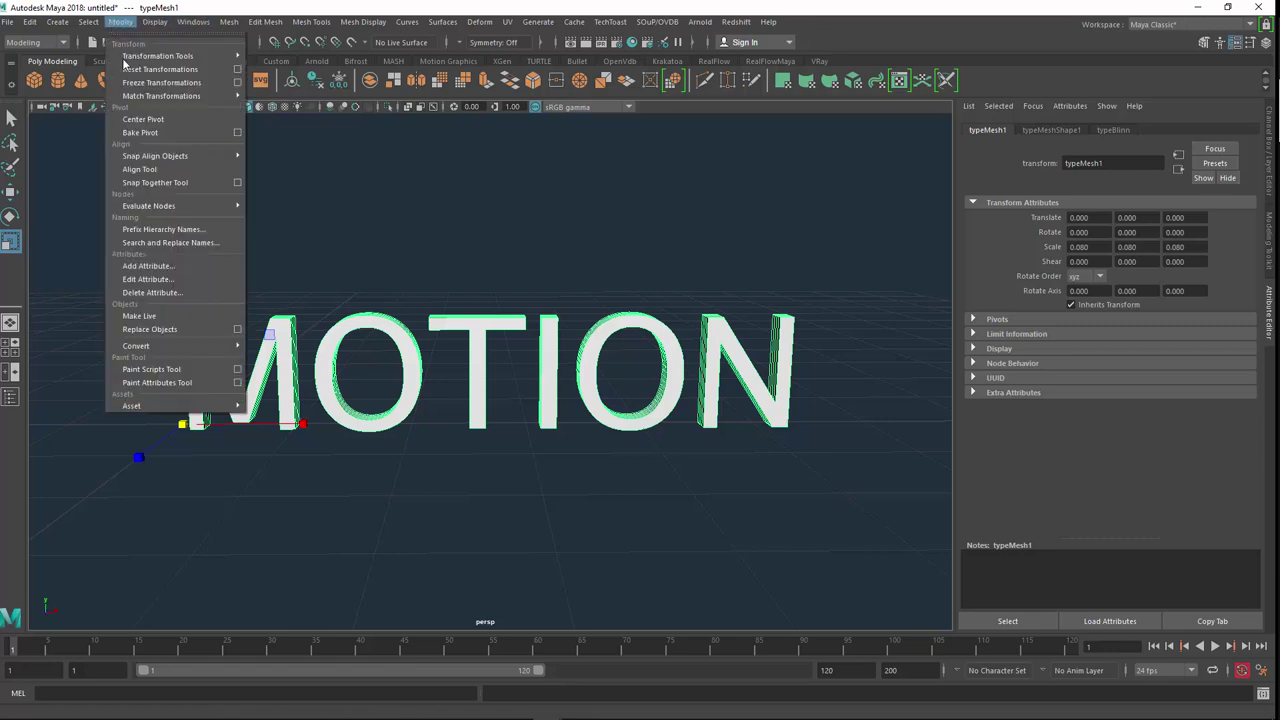
left_click(237, 82)
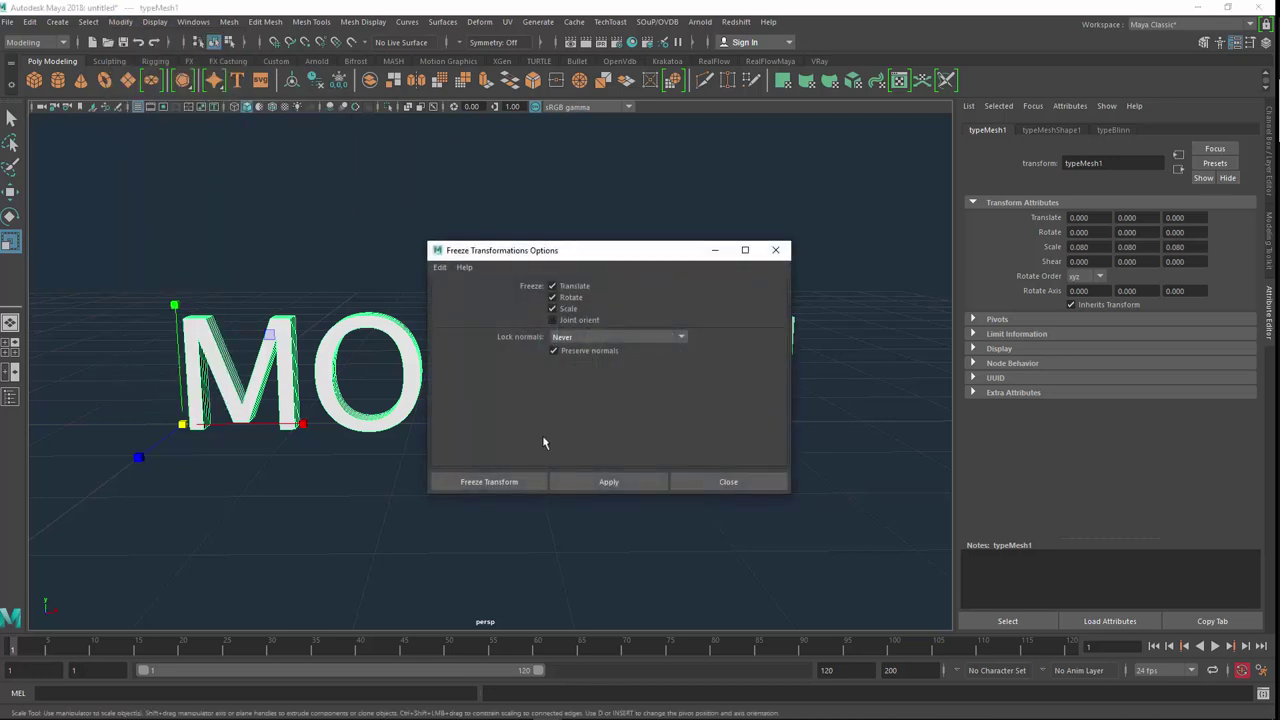
left_click(495, 482)
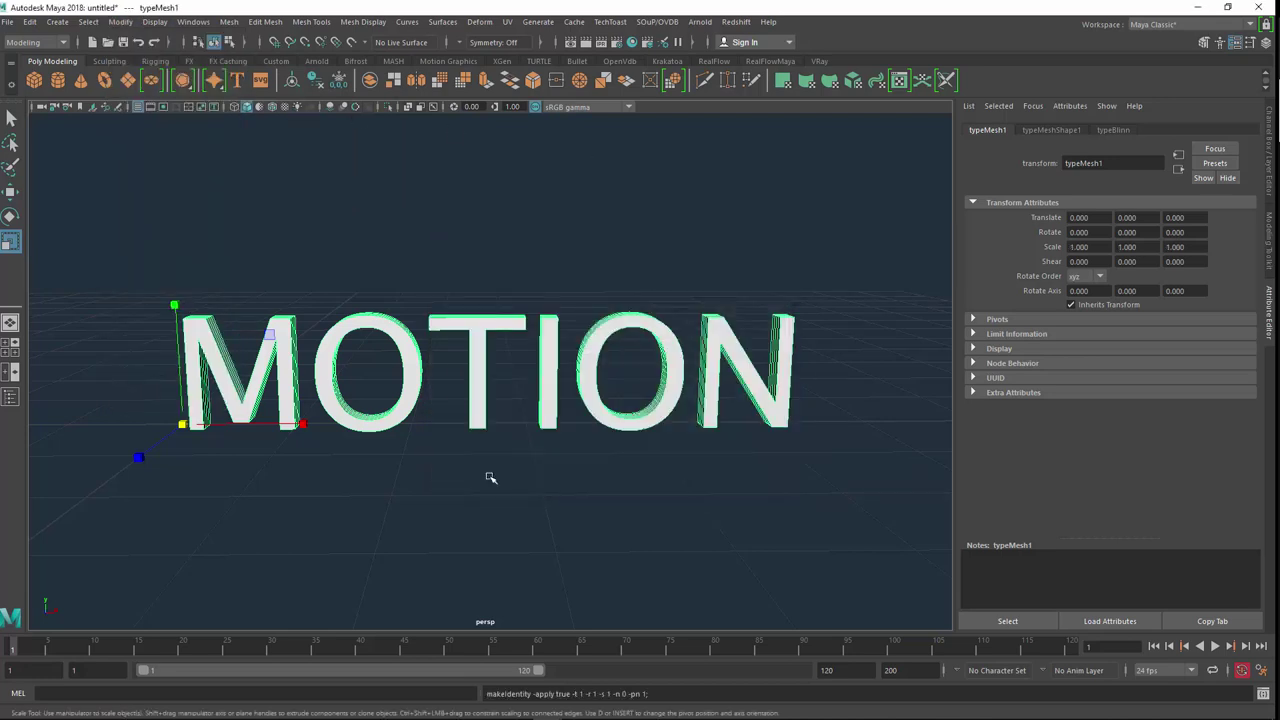
left_click(690, 238)
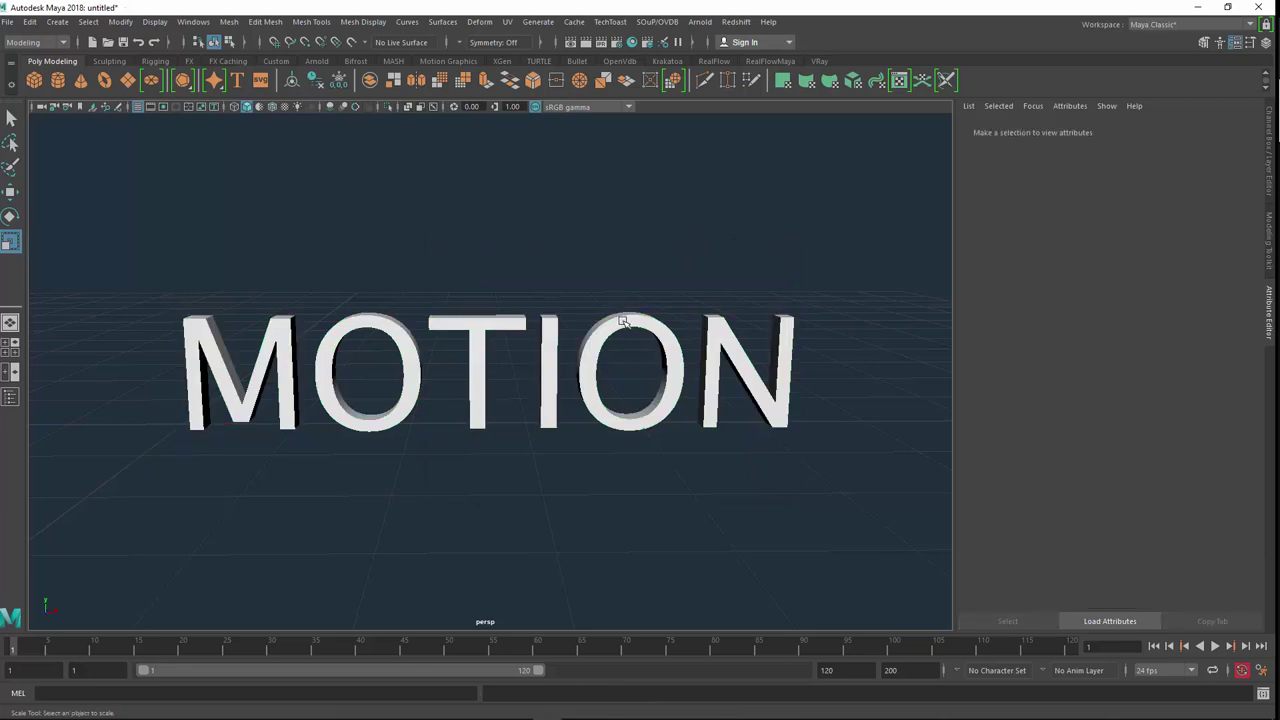
left_click(613, 362)
Reframe MOTION from a slightly higher front angle and open the SOuP menu.
scroll(597, 378, "down", 1)
left_click_drag(597, 378, 606, 366, "alt")
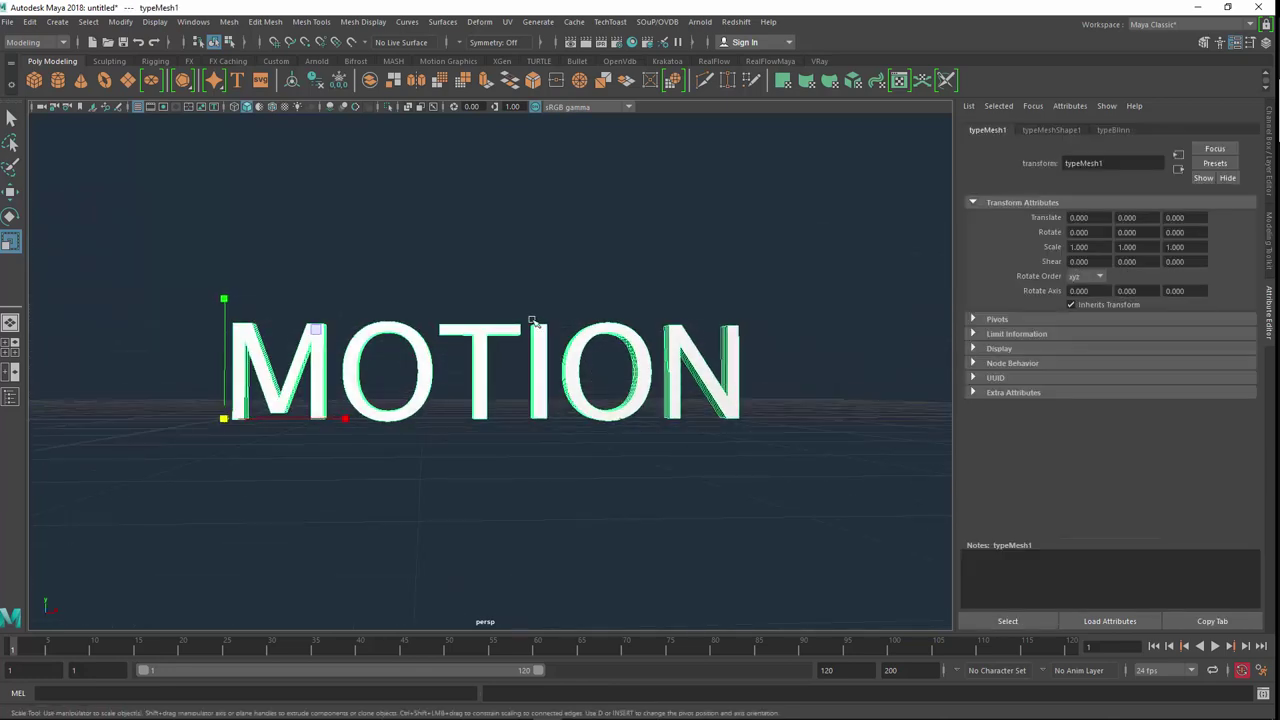
left_click_drag(533, 315, 535, 337, "alt")
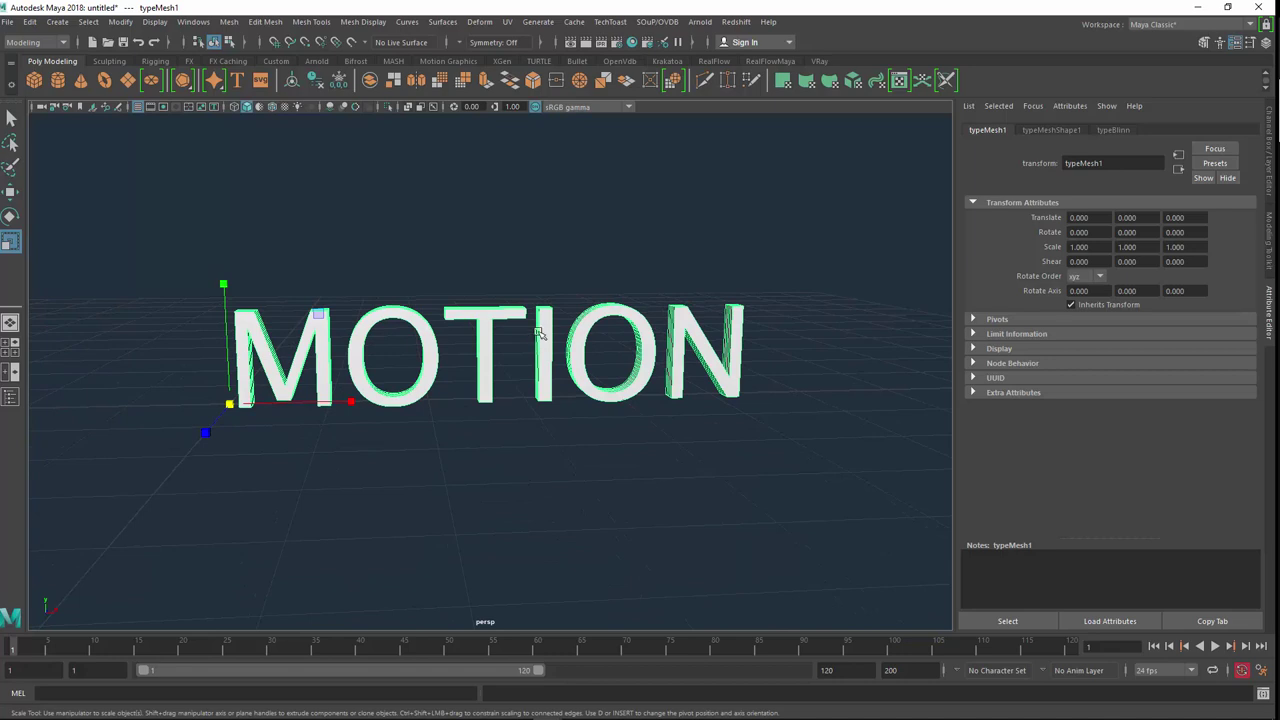
left_click(665, 22)
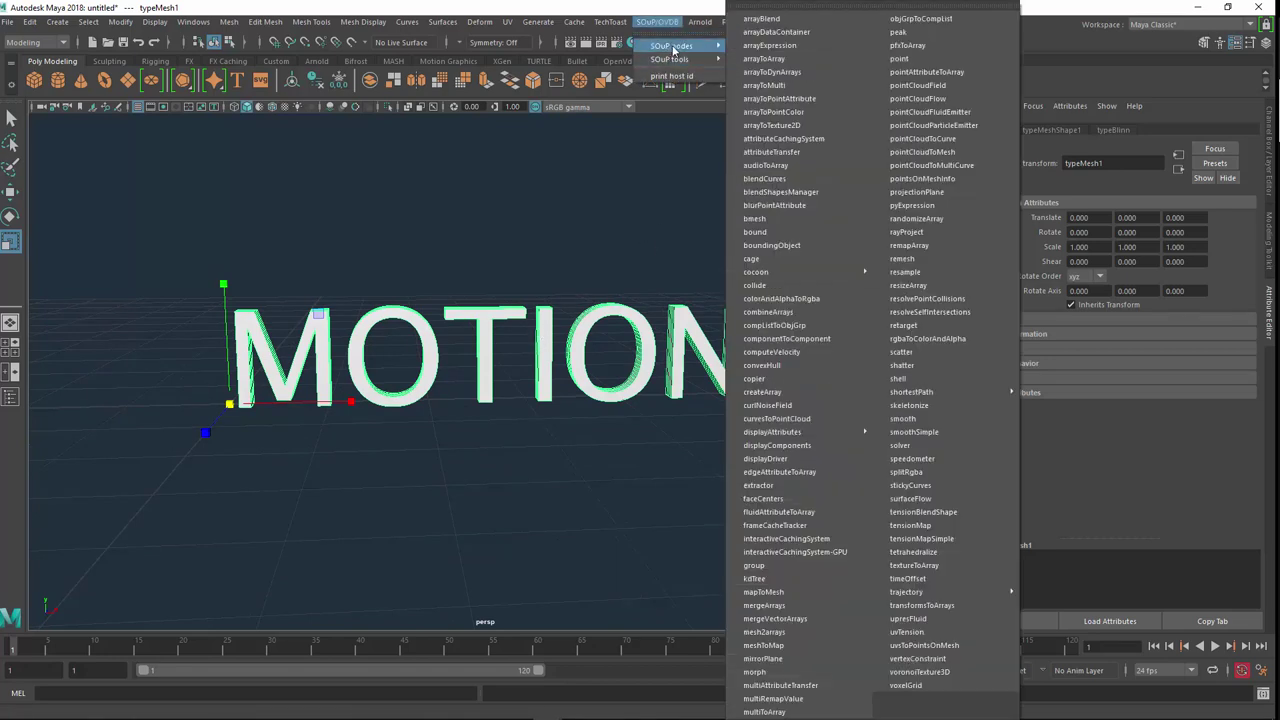
mouse_move(672, 45)
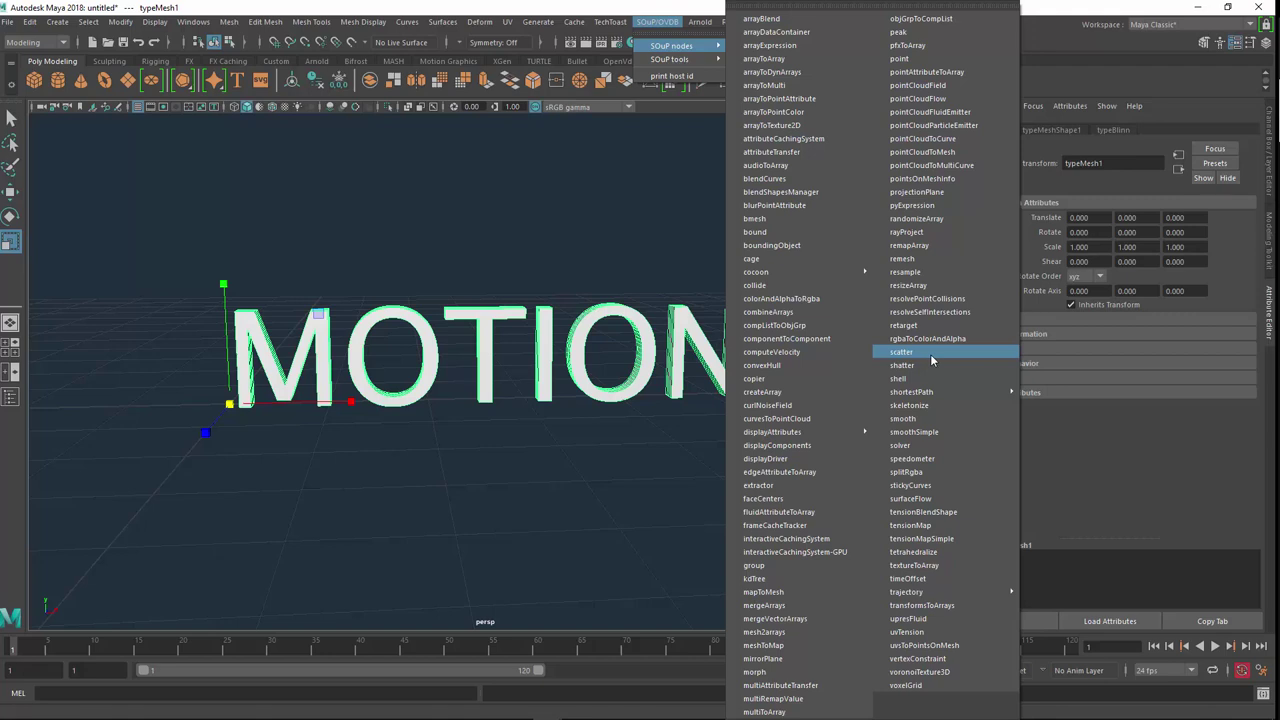
Add a scatter node to MOTION in wireframe view, leaving scatterShape1 in the Attribute Editor.
left_click(931, 352)
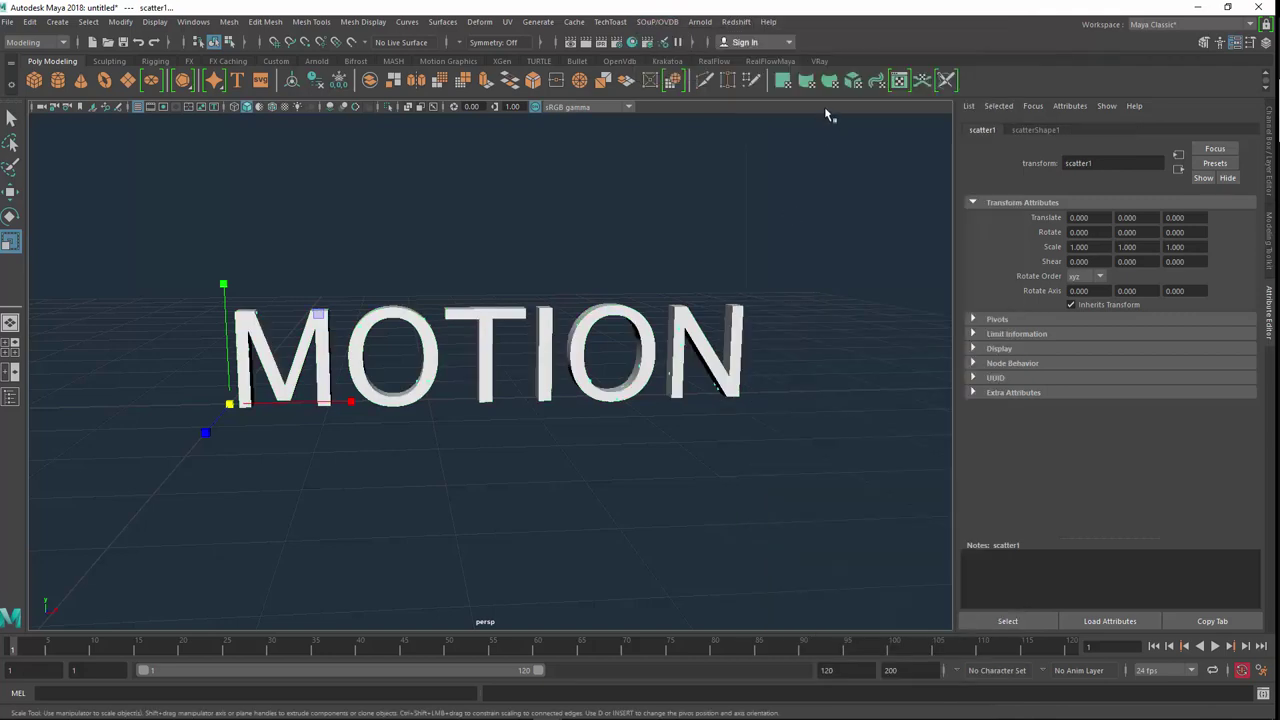
key("4")
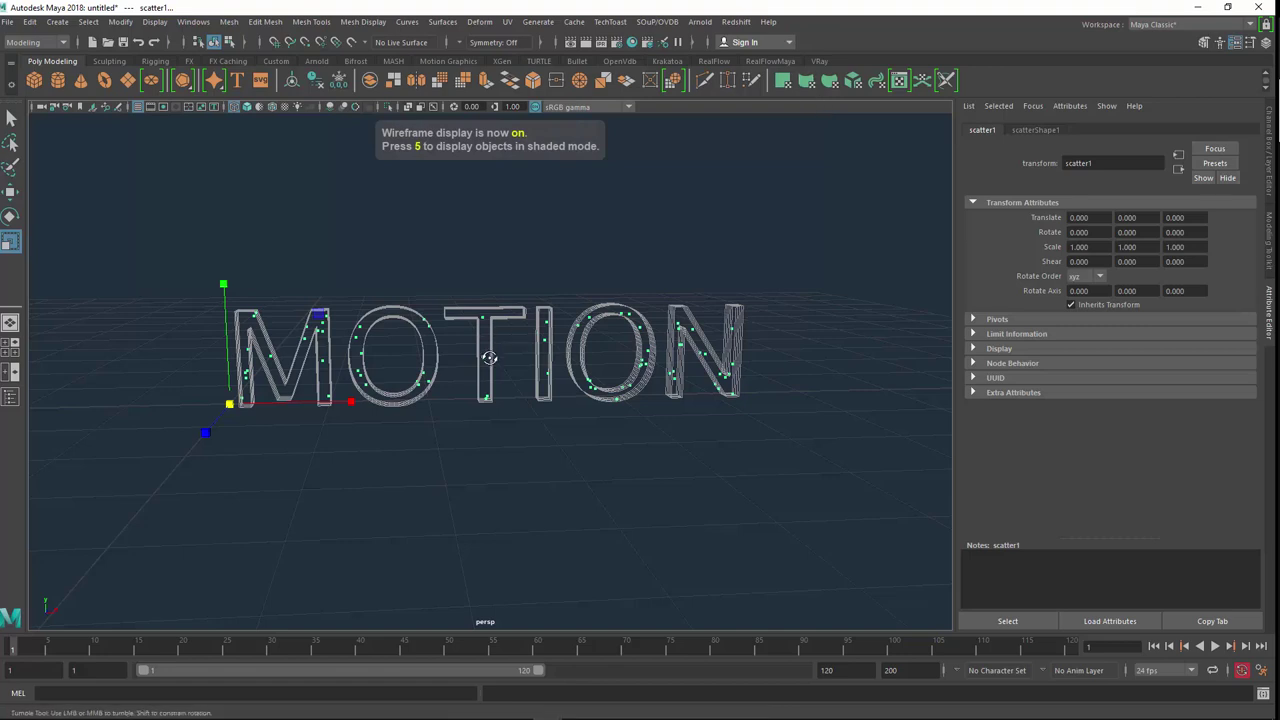
left_click_drag(489, 358, 306, 366, "alt")
key("ctrl+a")
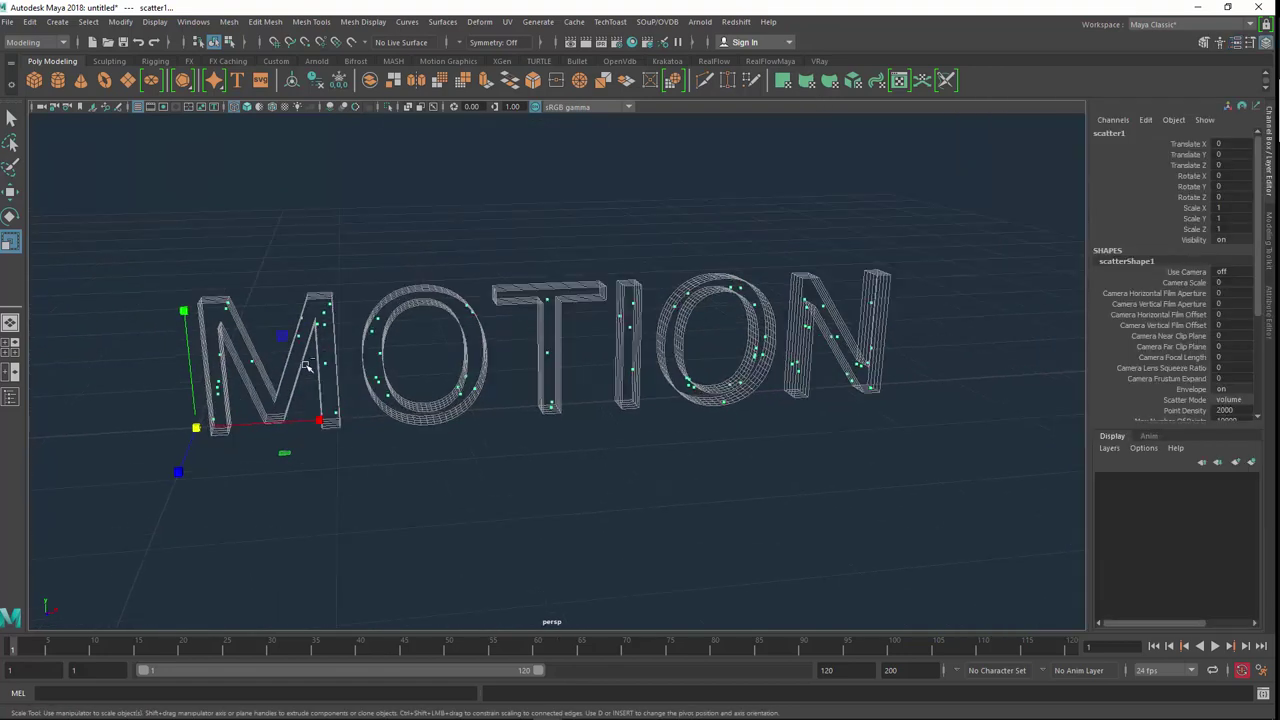
key("ctrl+a")
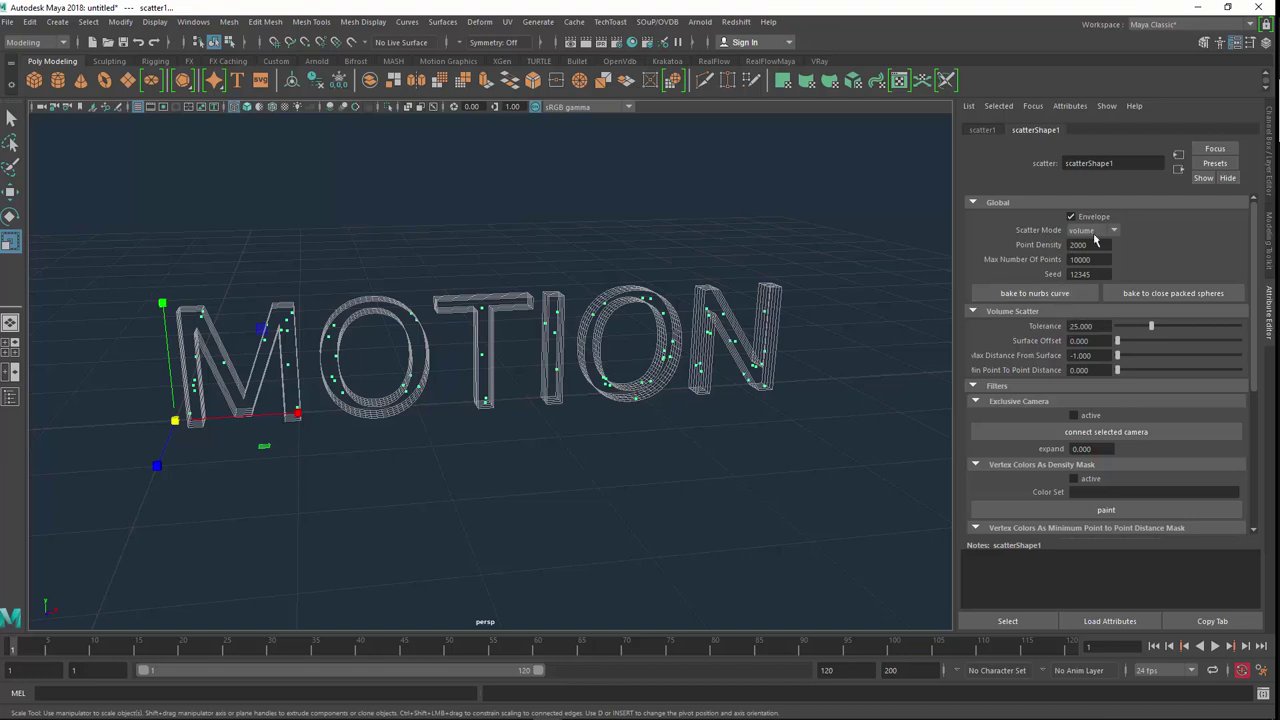
Keep Scatter Mode on volume, with Tolerance 75.165 and Point Density 4000.
left_click(1094, 232)
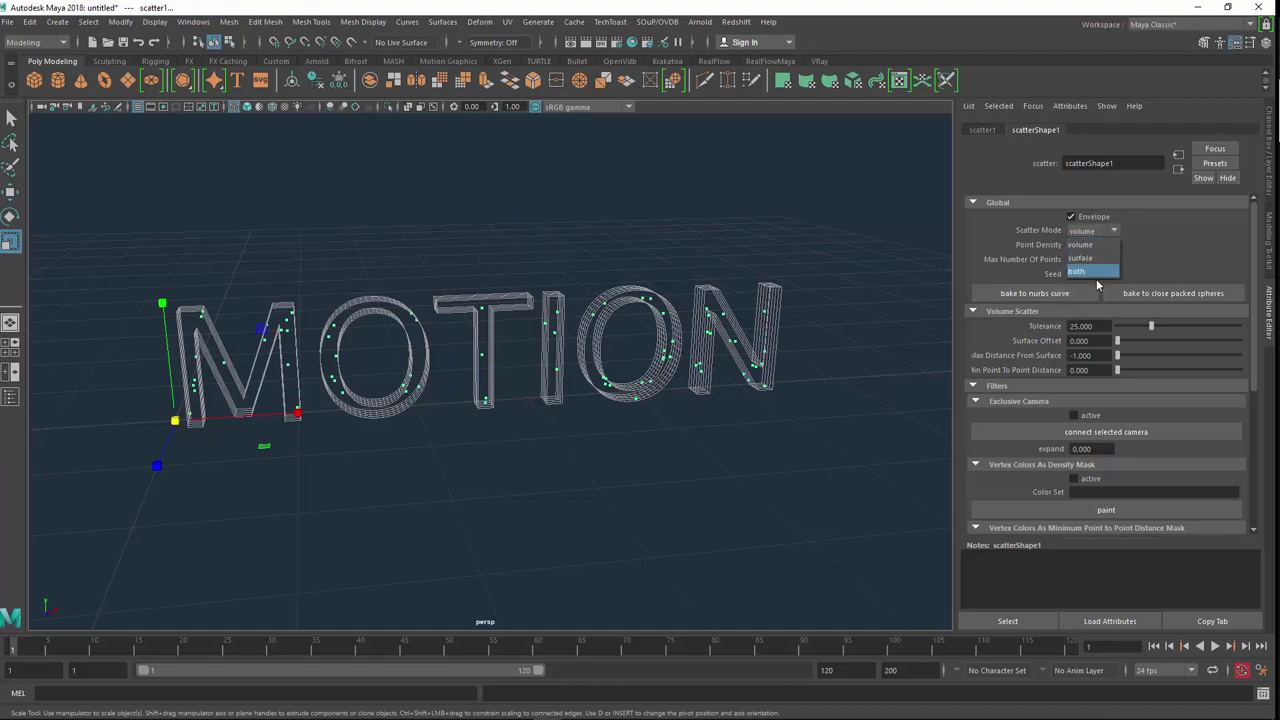
left_click(1085, 244)
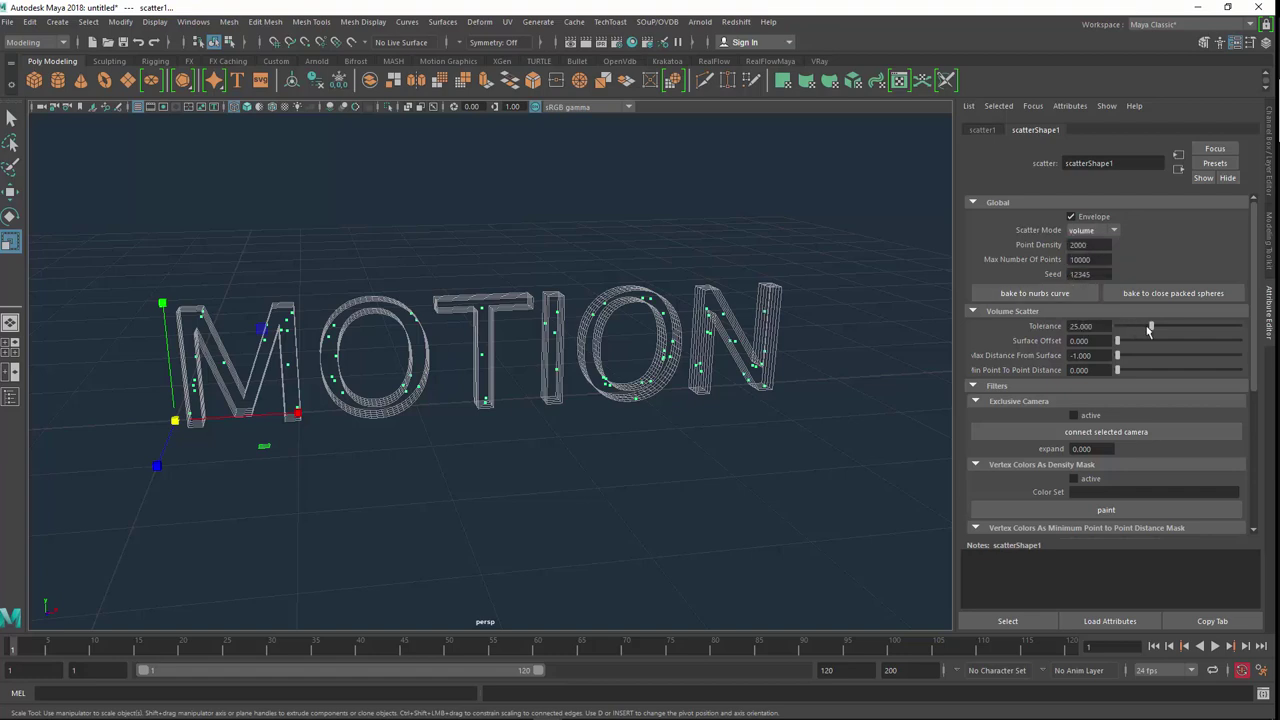
mouse_move(1151, 327)
left_mouse_down()
mouse_move(1231, 326)
mouse_move(1219, 326)
left_mouse_up()
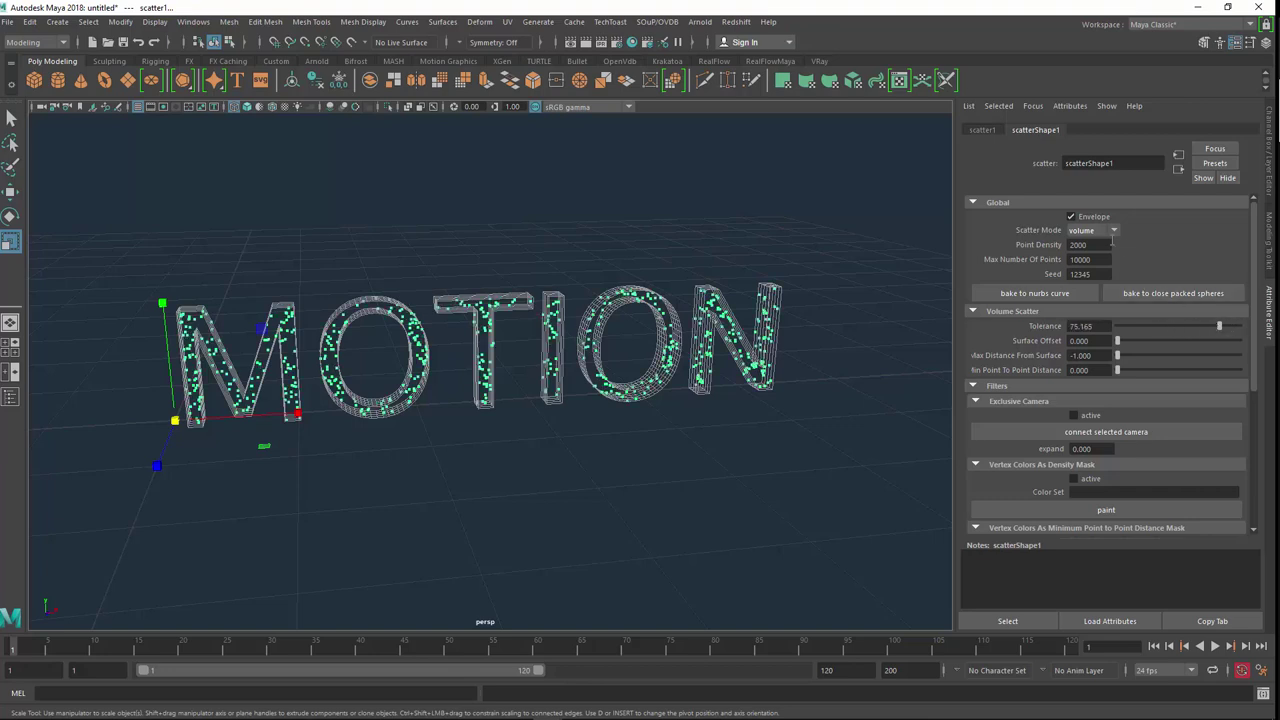
double_click(1108, 244)
type("4")
key("Return")
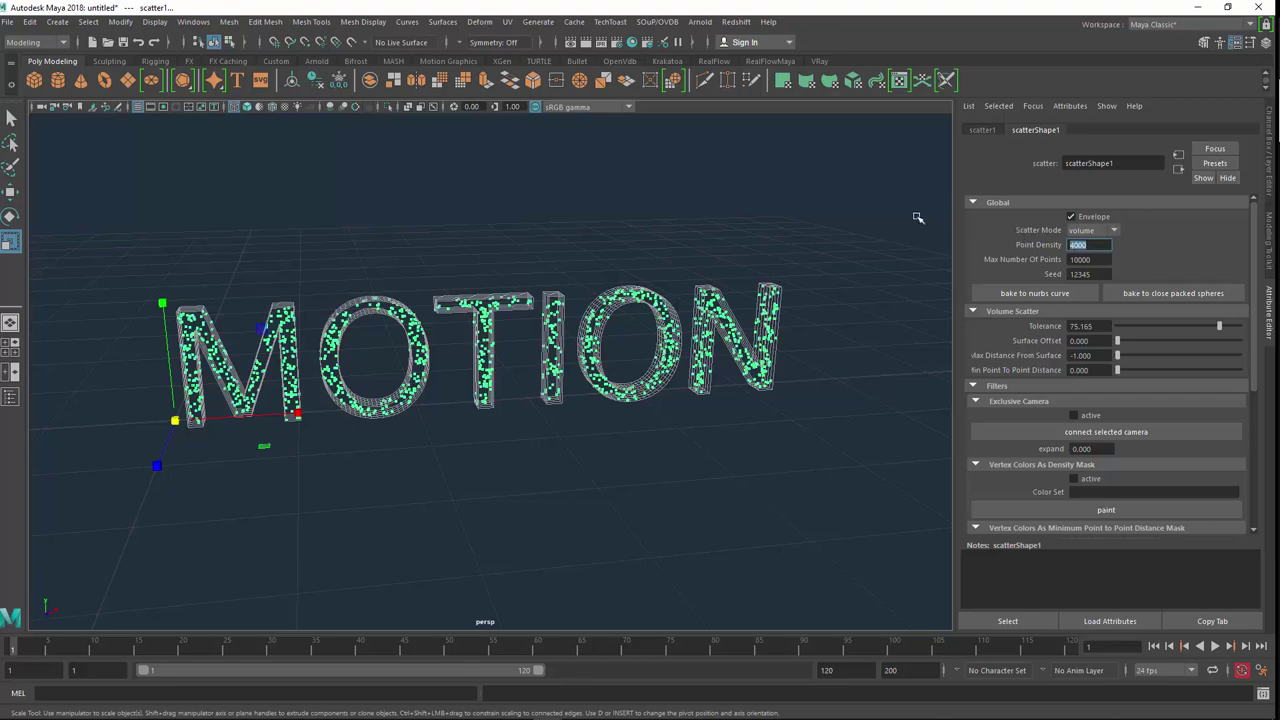
Orbit and zoom around MOTION to inspect the denser point fill.
left_click_drag(604, 377, 588, 366, "alt")
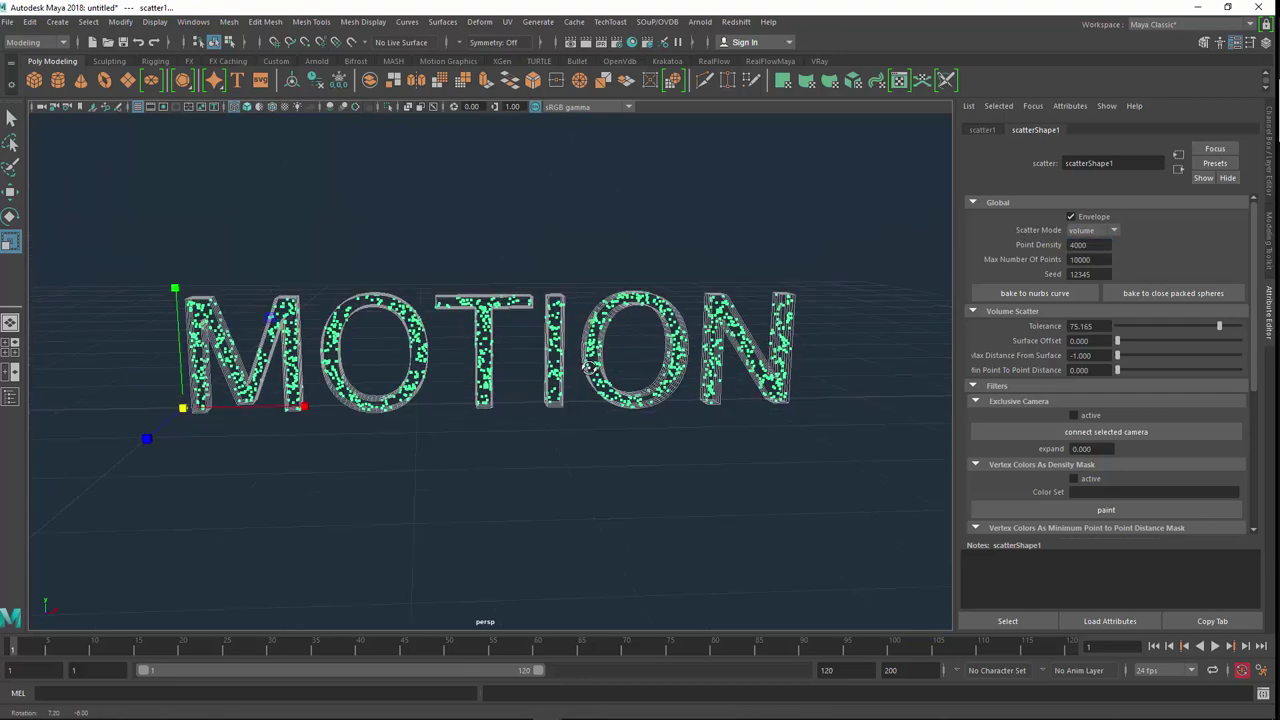
scroll(586, 364, "up", 1)
scroll(585, 365, "up", 1)
scroll(570, 368, "up", 1)
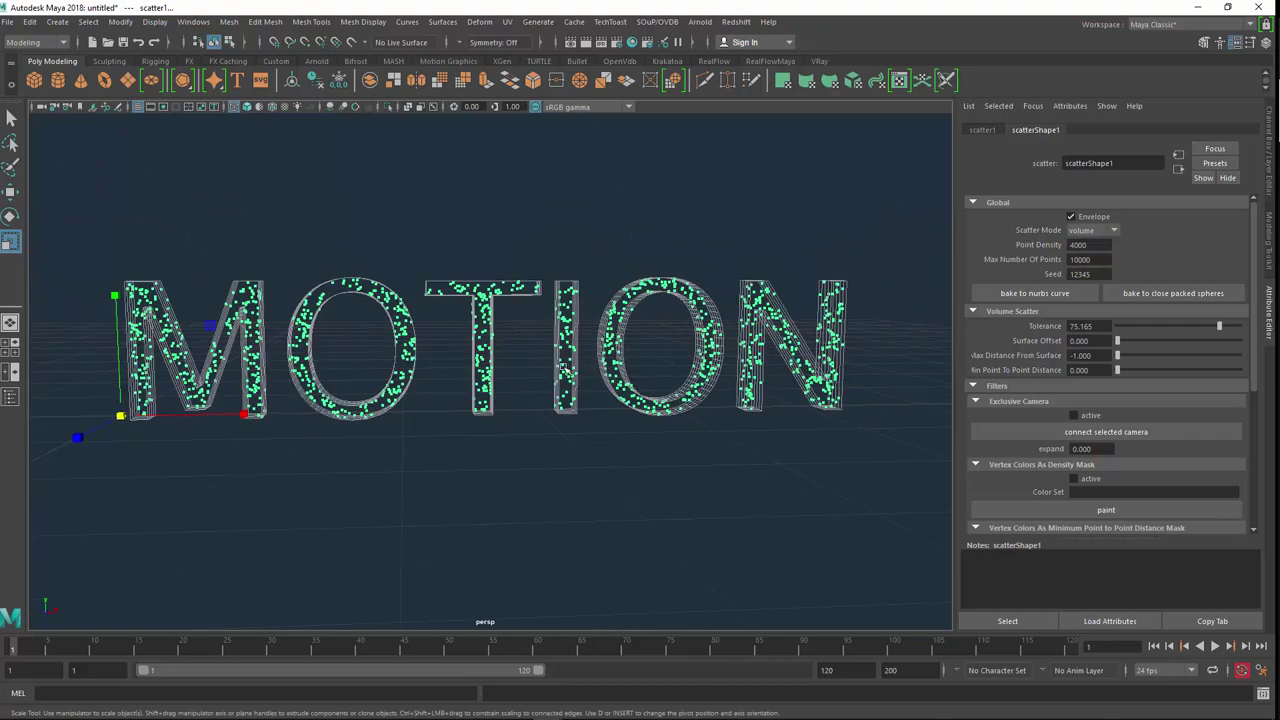
left_click_drag(565, 370, 562, 373, "alt")
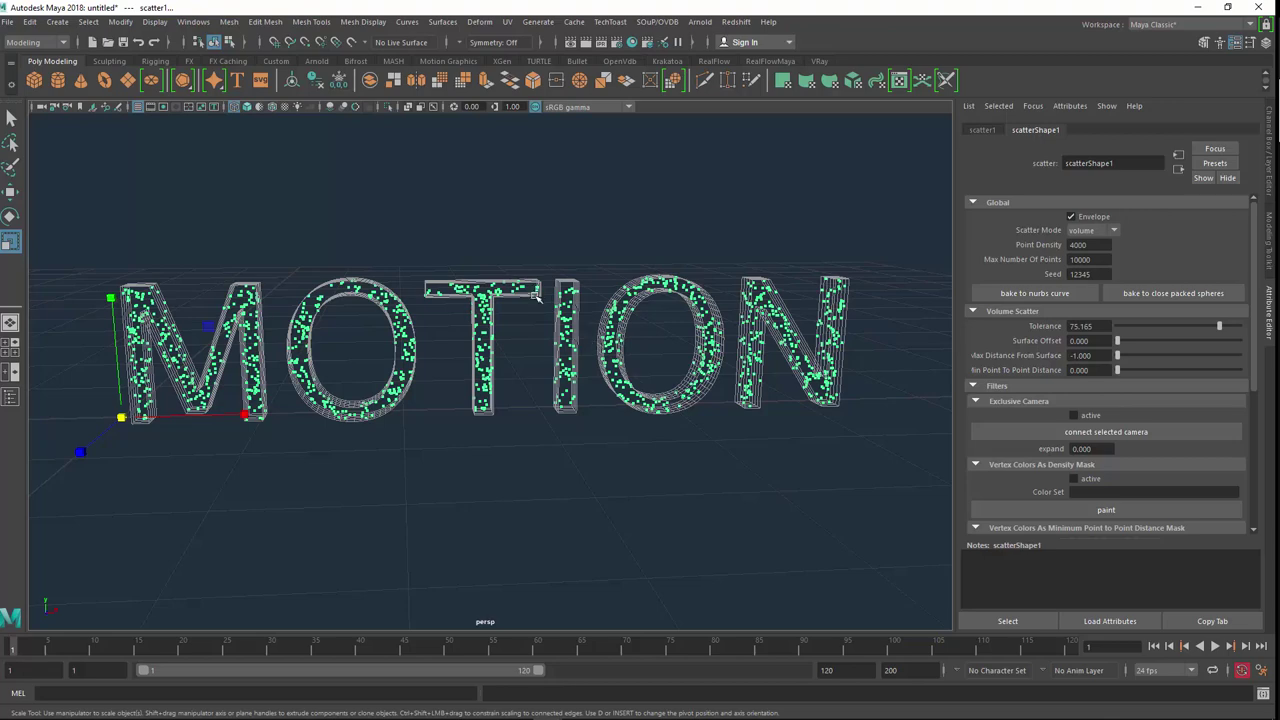
mouse_move(479, 368)
left_mouse_down("alt")
mouse_move(506, 361)
mouse_move(488, 377)
left_mouse_up("alt")
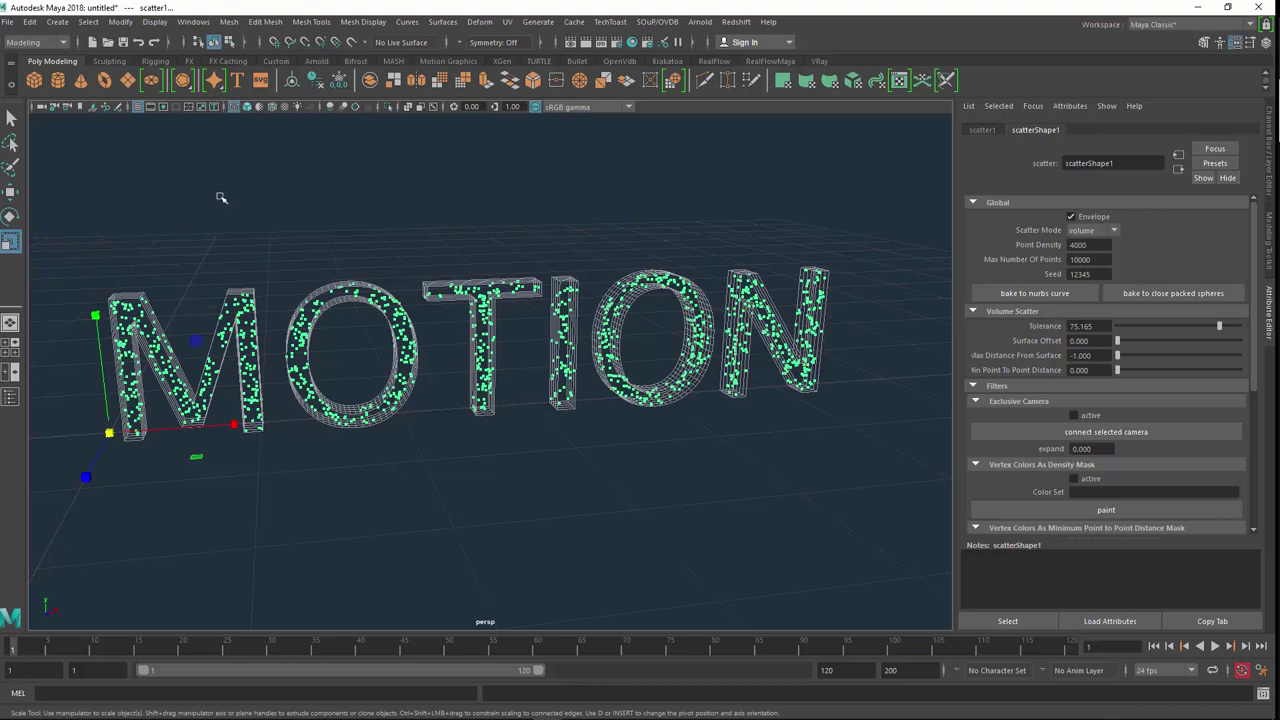
Hide the typeMesh1 MOTION text mesh from the Outliner so only scatter points remain.
left_click(154, 22)
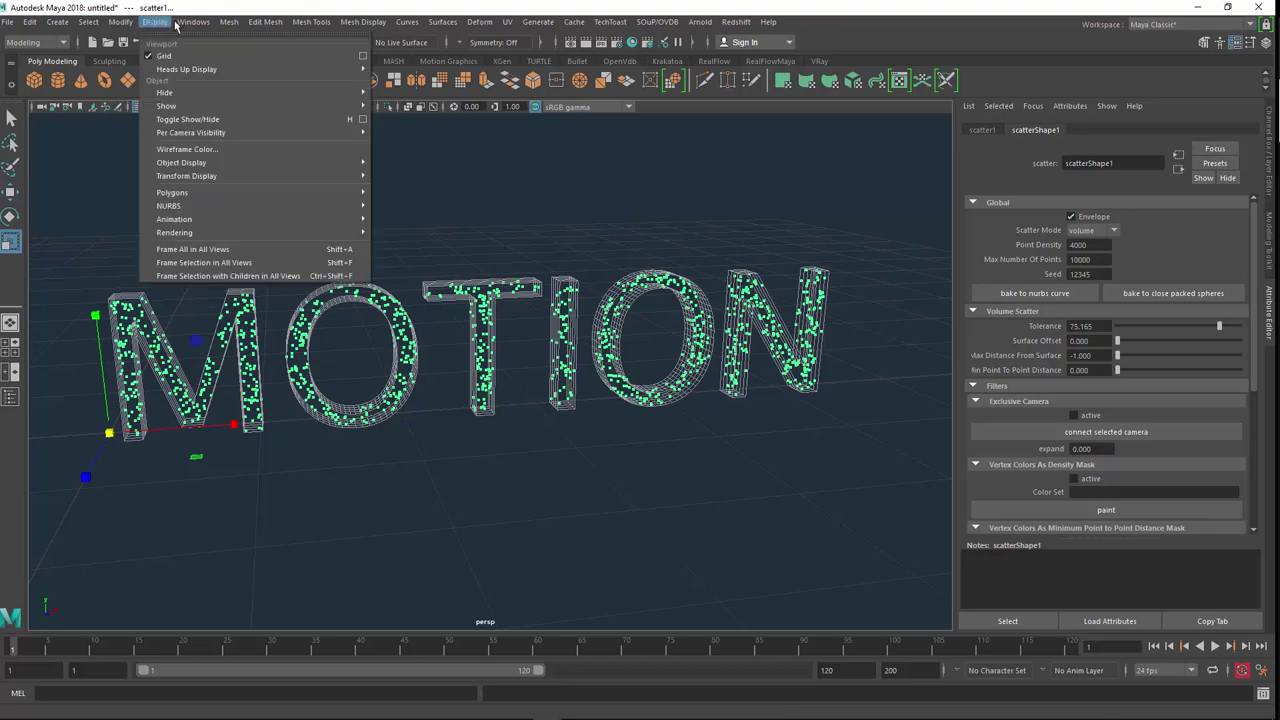
mouse_move(193, 22)
left_click(204, 167)
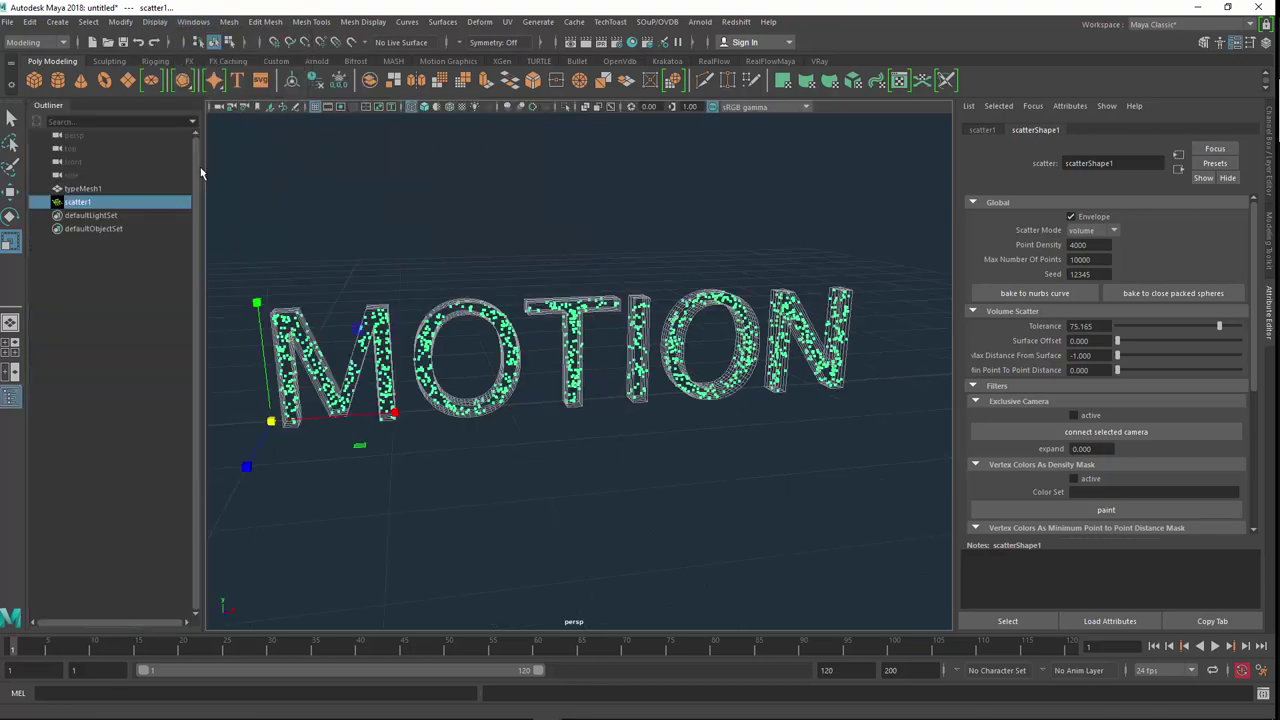
left_click(90, 189)
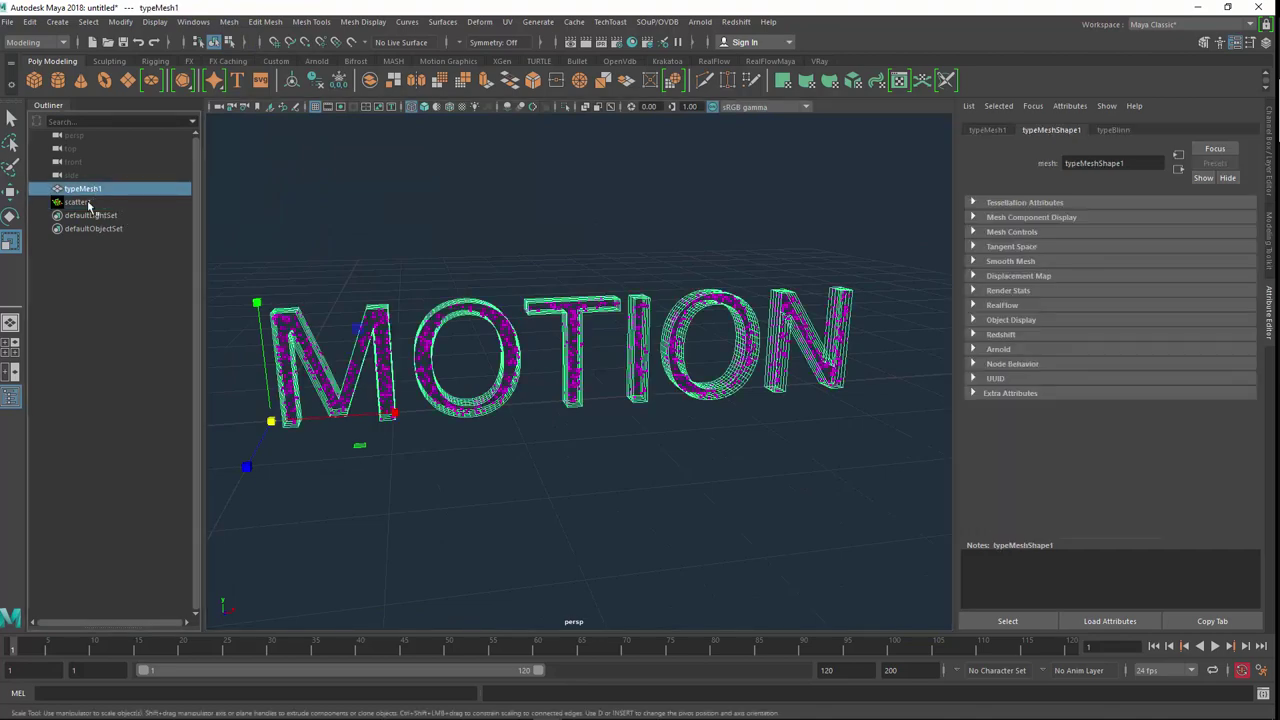
left_click(86, 204)
left_click(92, 190)
key("ctrl+h")
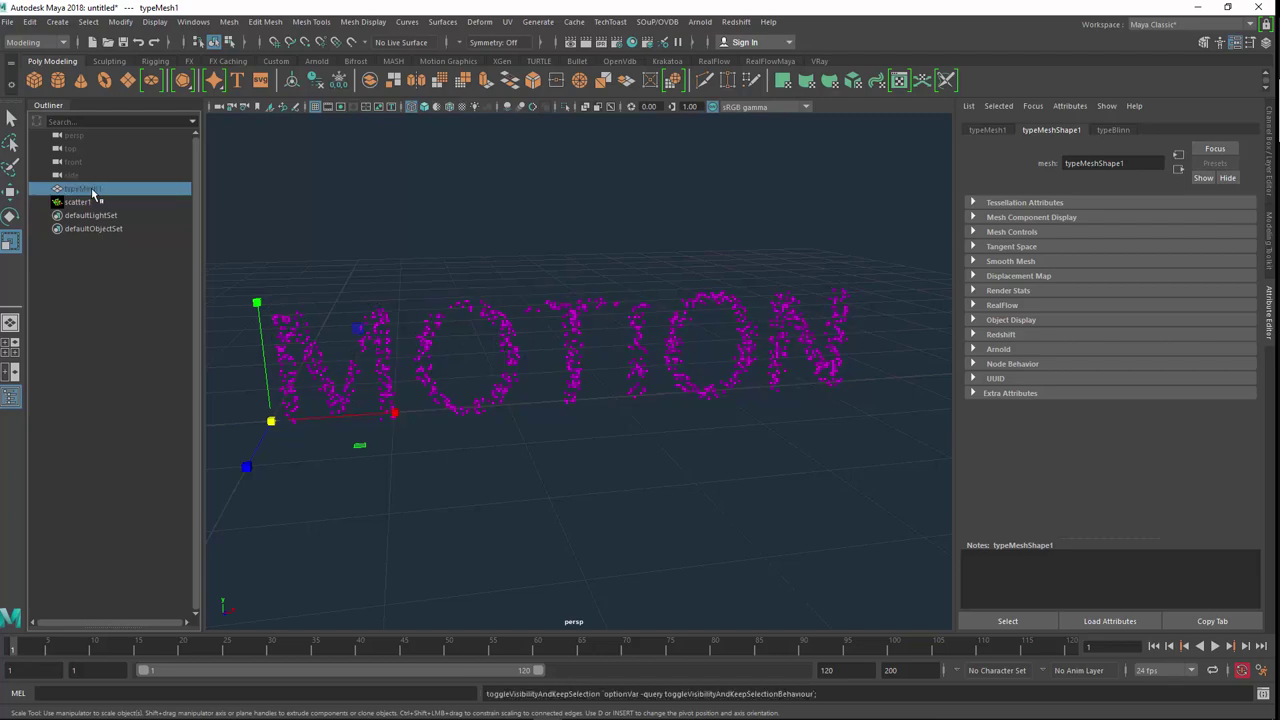
Frame the MOTION scatter points, select scatter1 and open the SOuP menu.
mouse_move(510, 447)
left_mouse_down("alt")
mouse_move(499, 476)
mouse_move(520, 429)
mouse_move(506, 437)
mouse_move(526, 429)
mouse_move(494, 426)
mouse_move(549, 429)
mouse_move(489, 431)
mouse_move(545, 433)
mouse_move(526, 431)
left_mouse_up("alt")
key("f")
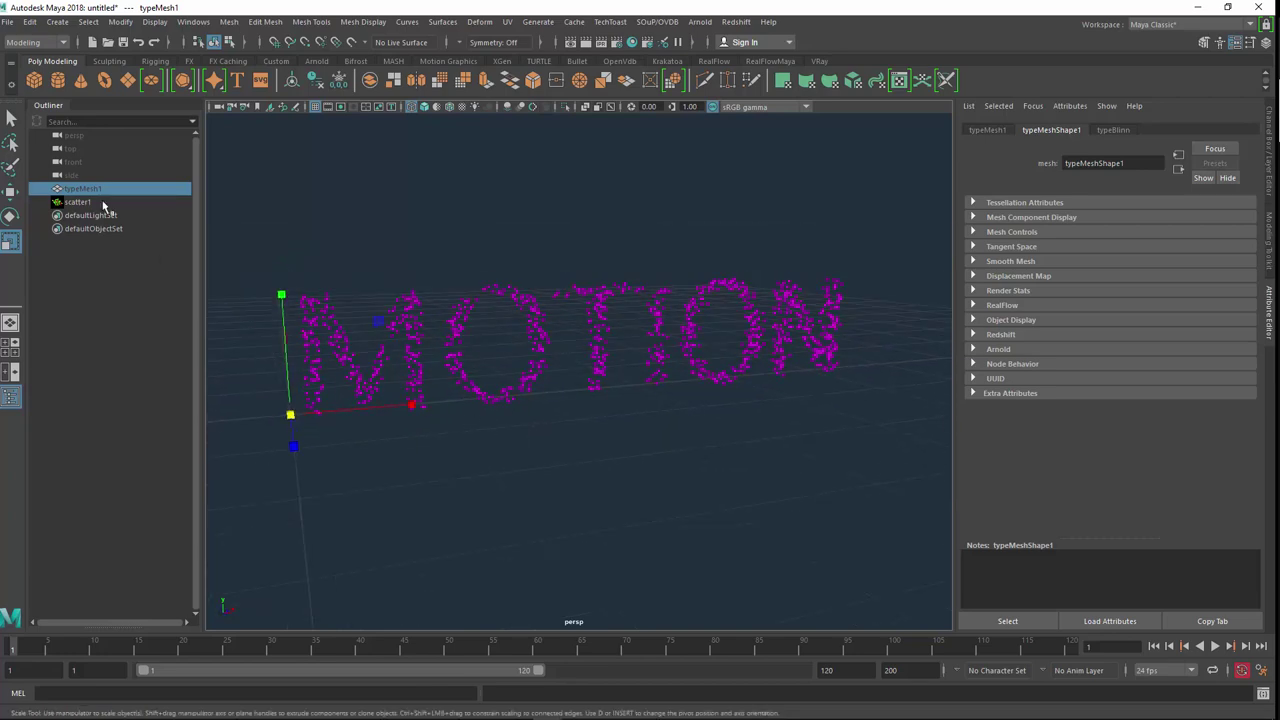
left_click(101, 207)
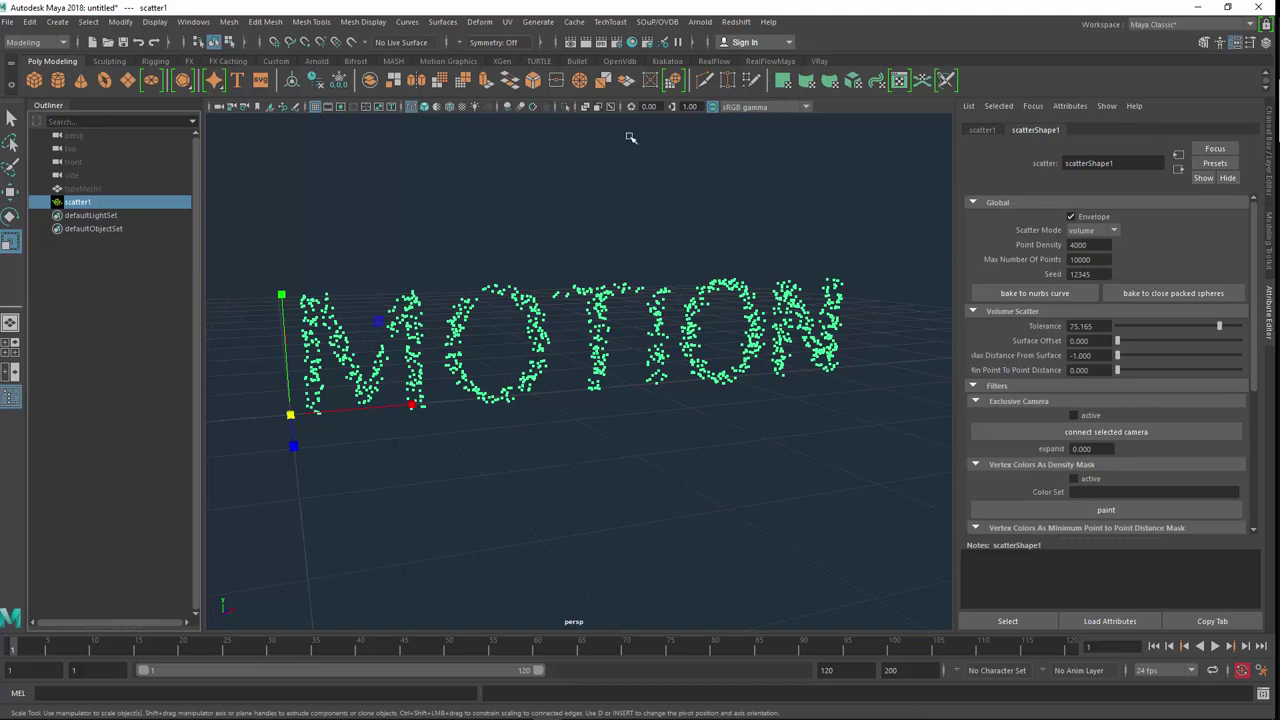
left_click(667, 23)
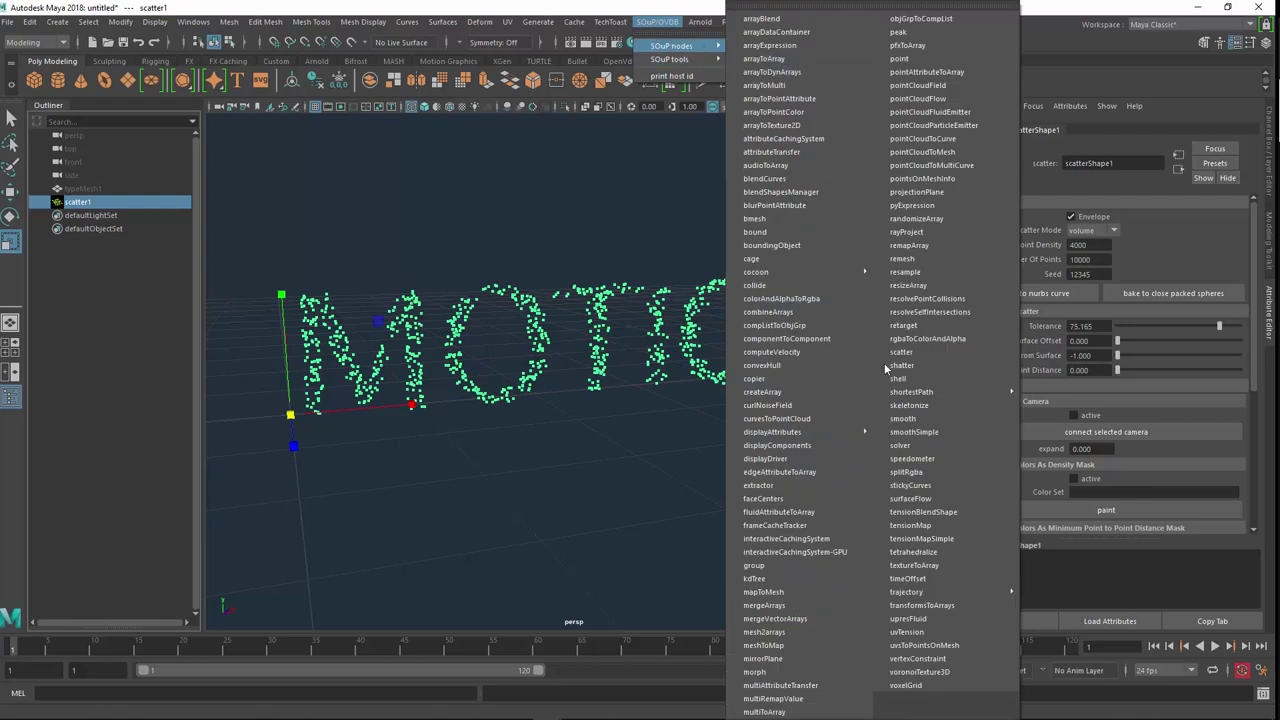
mouse_move(672, 46)
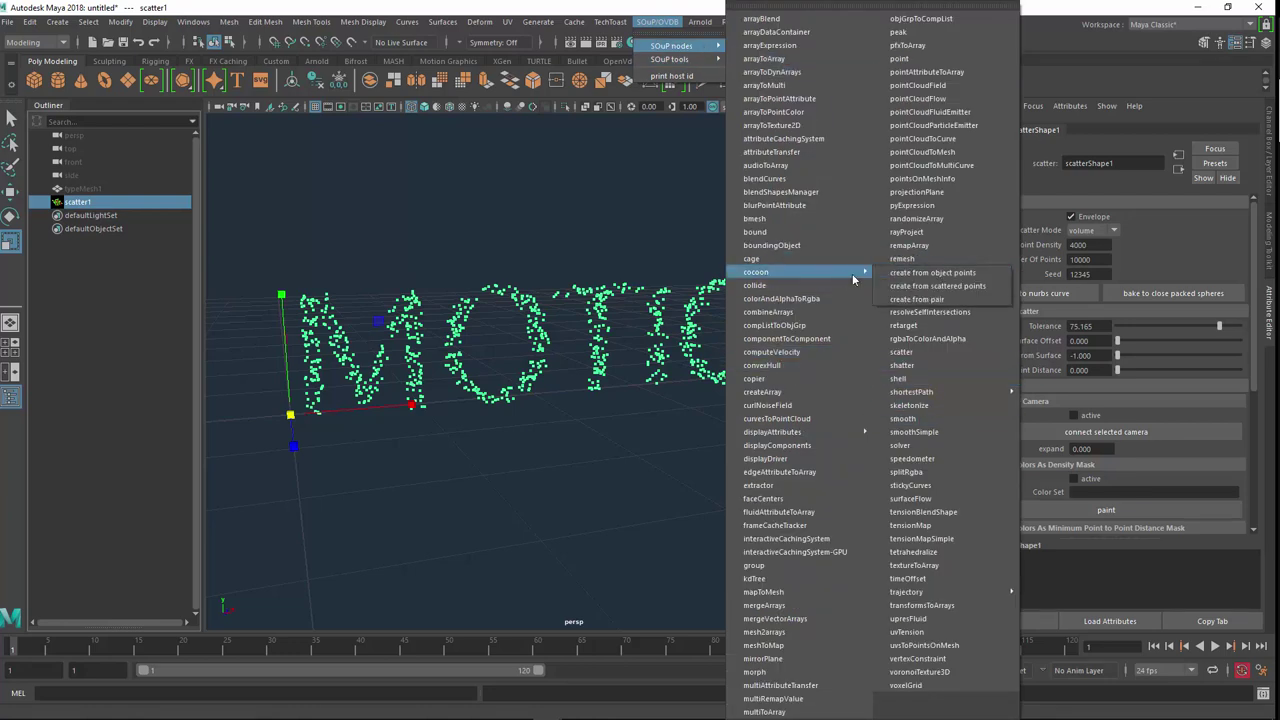
mouse_move(756, 272)
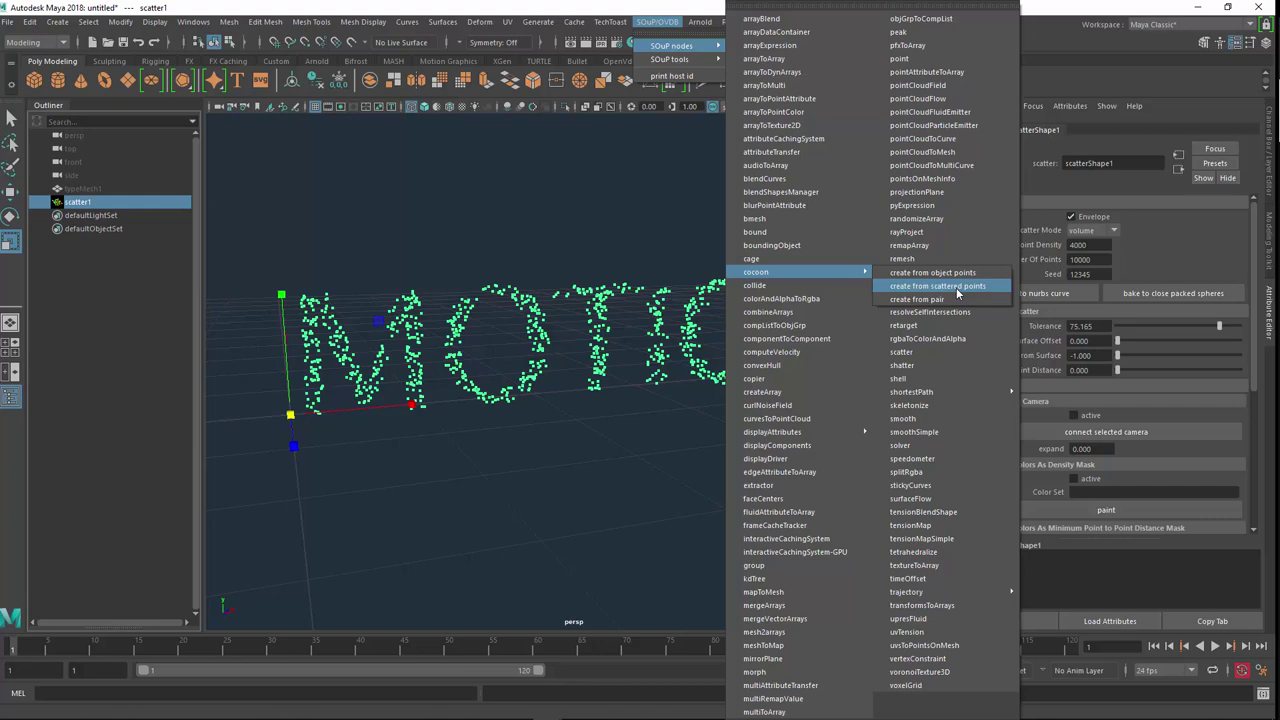
Create a cocoon link network from the scattered points and orbit to inspect it.
left_click(956, 287)
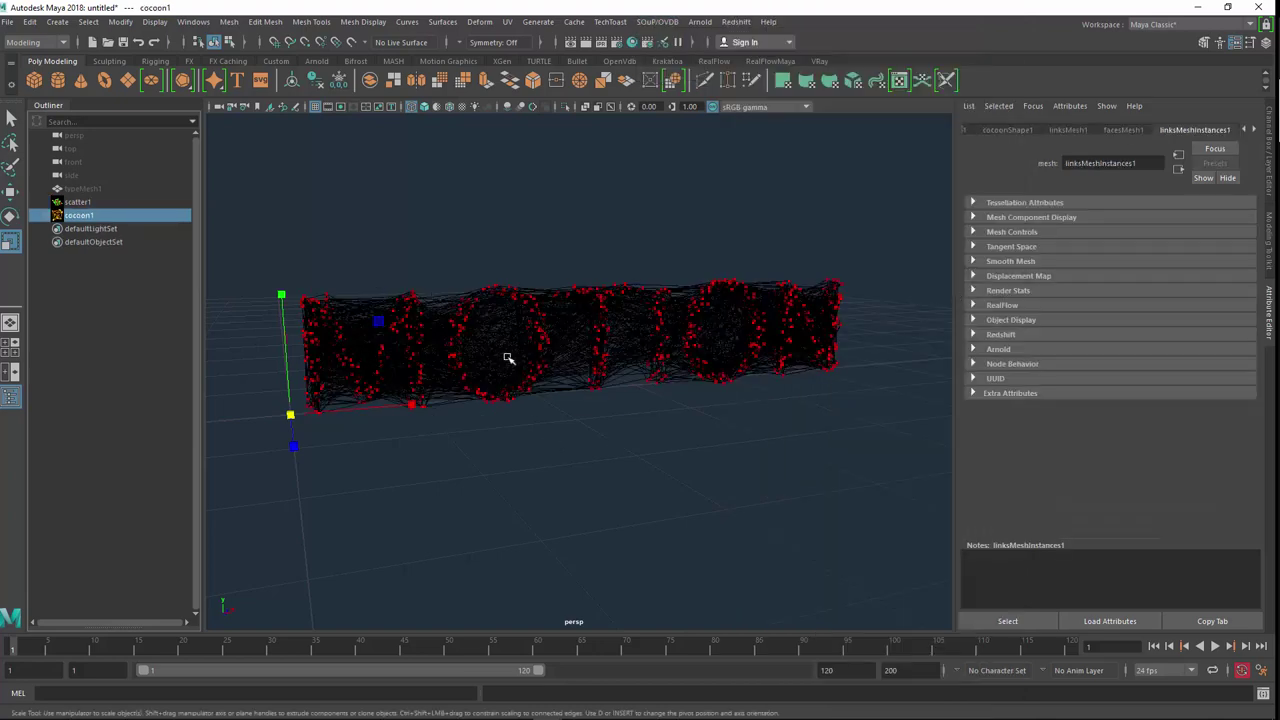
scroll(508, 357, "up", 2)
scroll(510, 357, "up", 3)
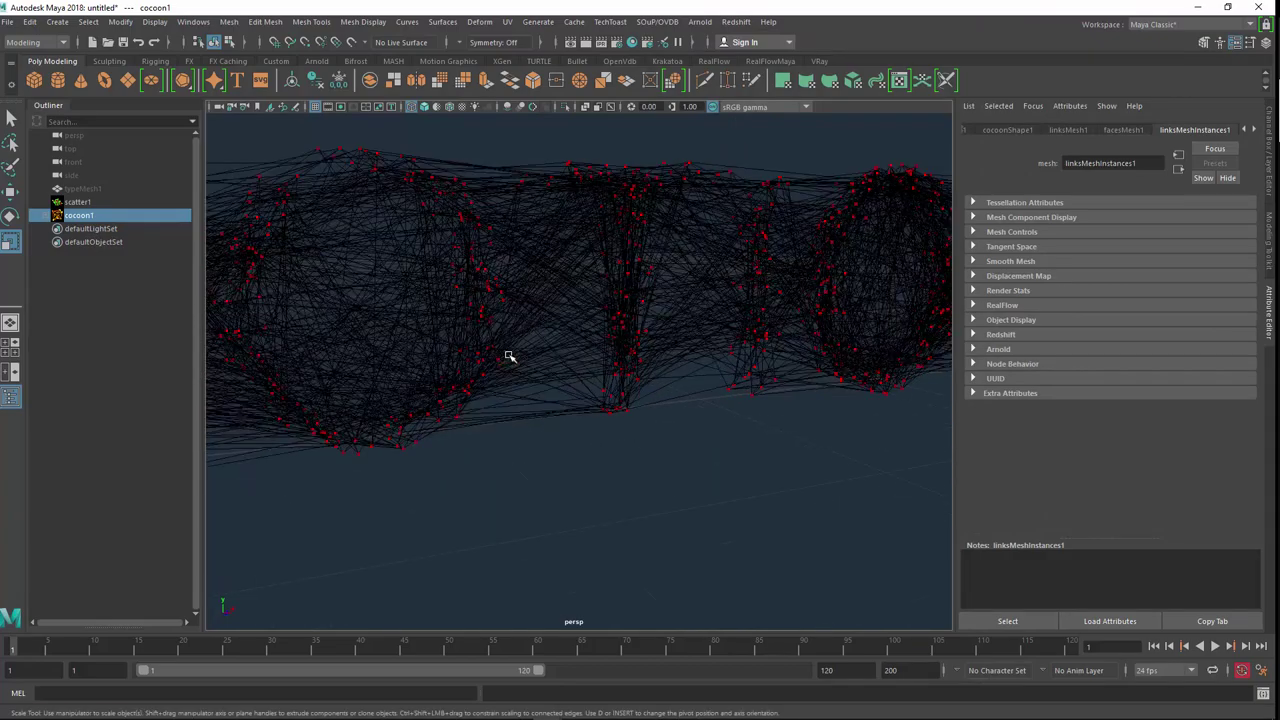
mouse_move(508, 357)
left_mouse_down("alt")
mouse_move(628, 394)
mouse_move(586, 386)
mouse_move(564, 405)
mouse_move(543, 389)
mouse_move(580, 371)
mouse_move(581, 387)
left_mouse_up("alt")
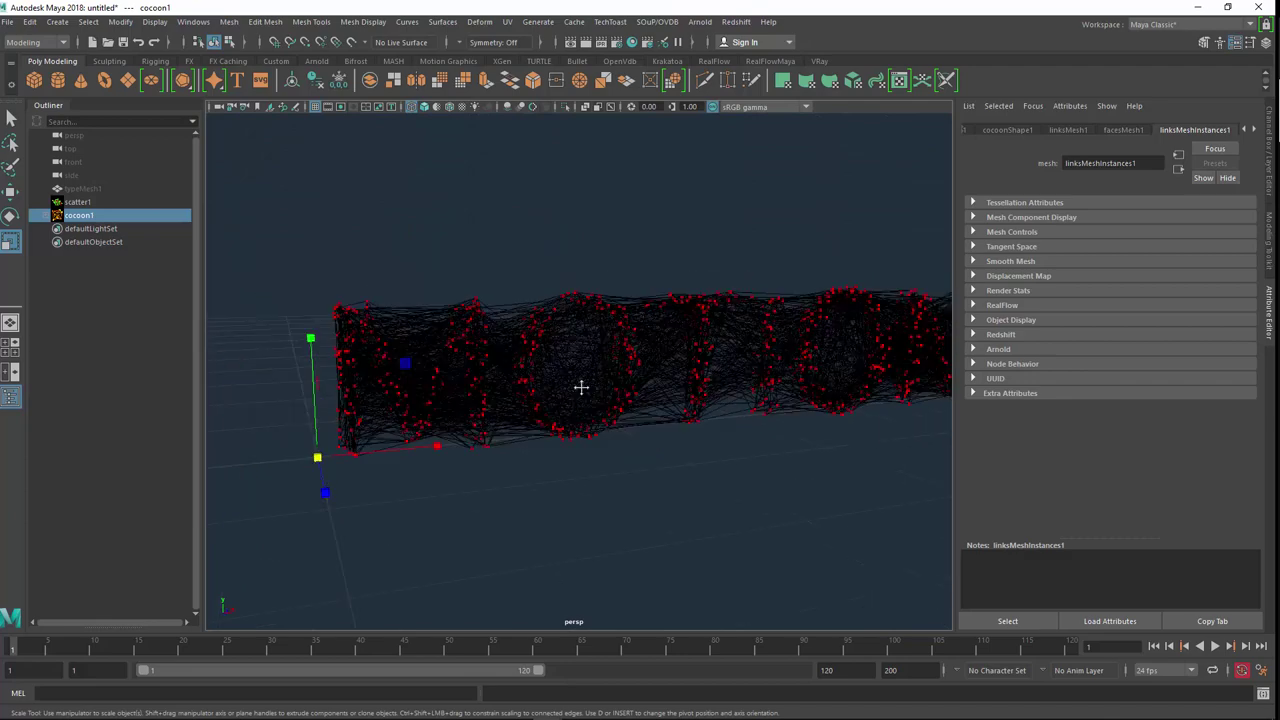
scroll(491, 306, "down", 2)
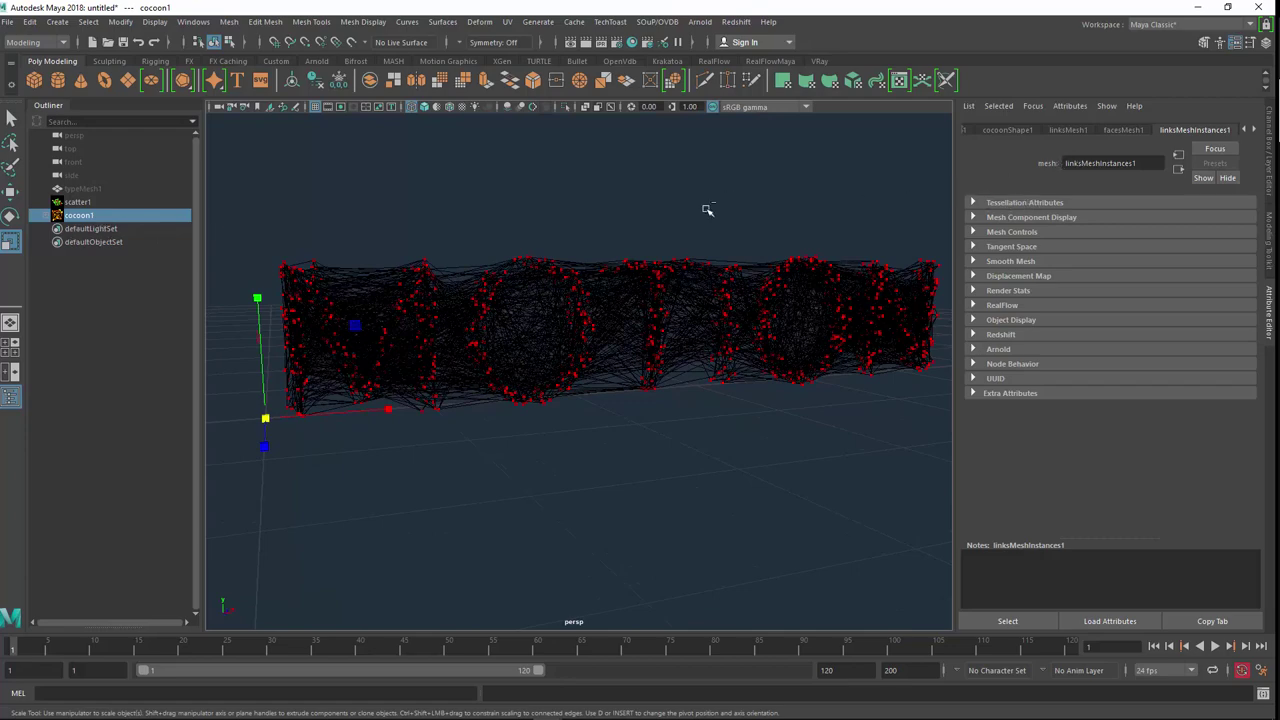
Select cocoon1 and show its cocoonShape1 link settings.
key("ctrl+a")
key("ctrl+a")
left_click(96, 204)
left_click(92, 215)
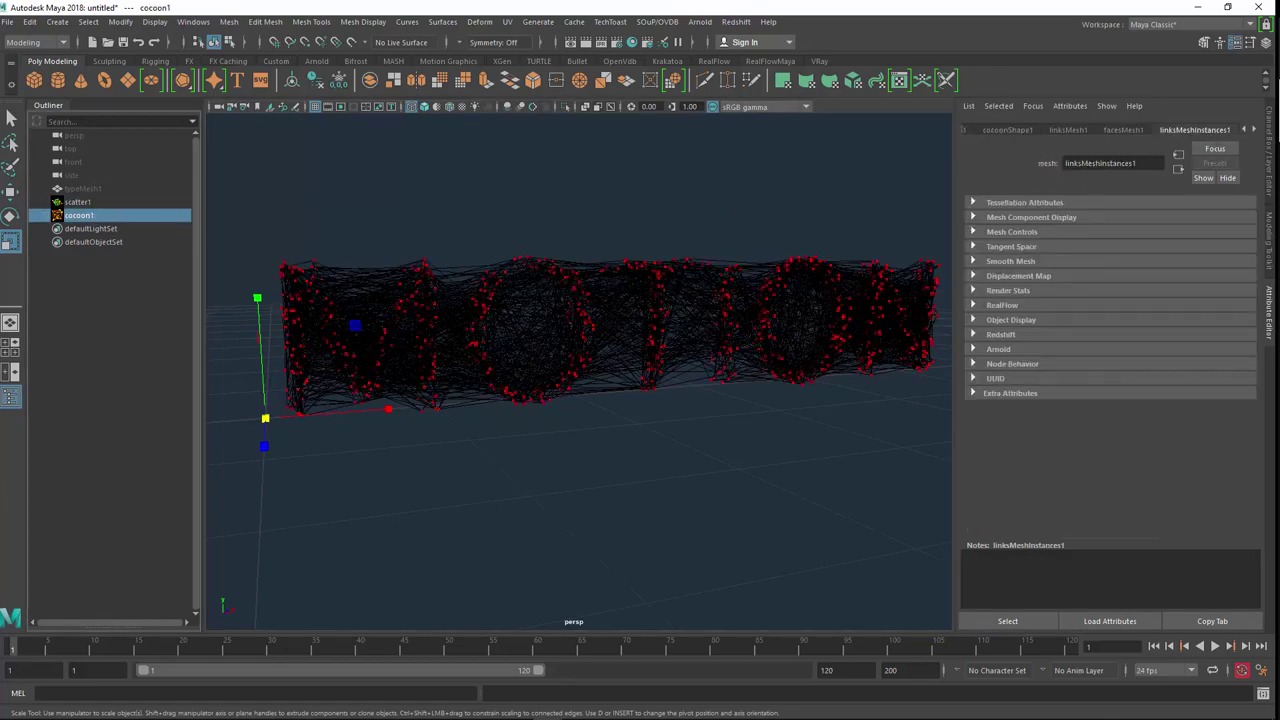
left_click(1007, 129)
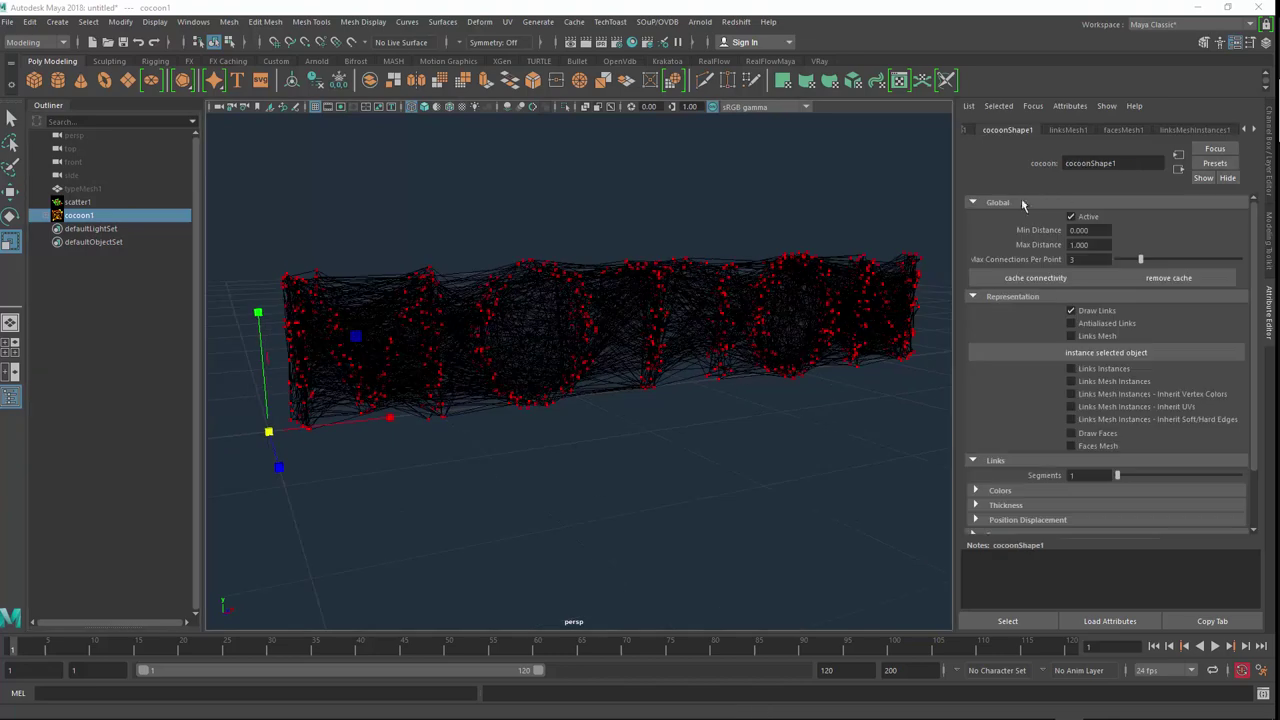
Set cocoon1's Max Distance to 0.1 so links cluster along each letter.
left_click(1096, 218)
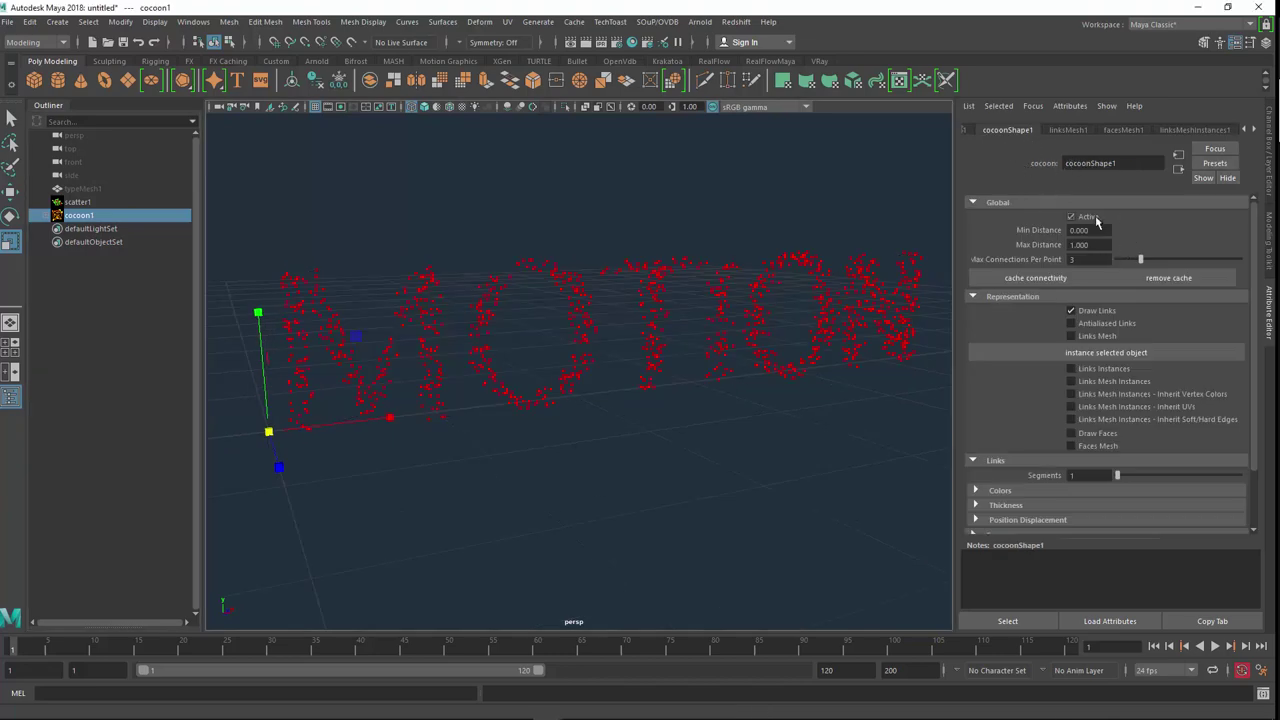
left_click(1096, 218)
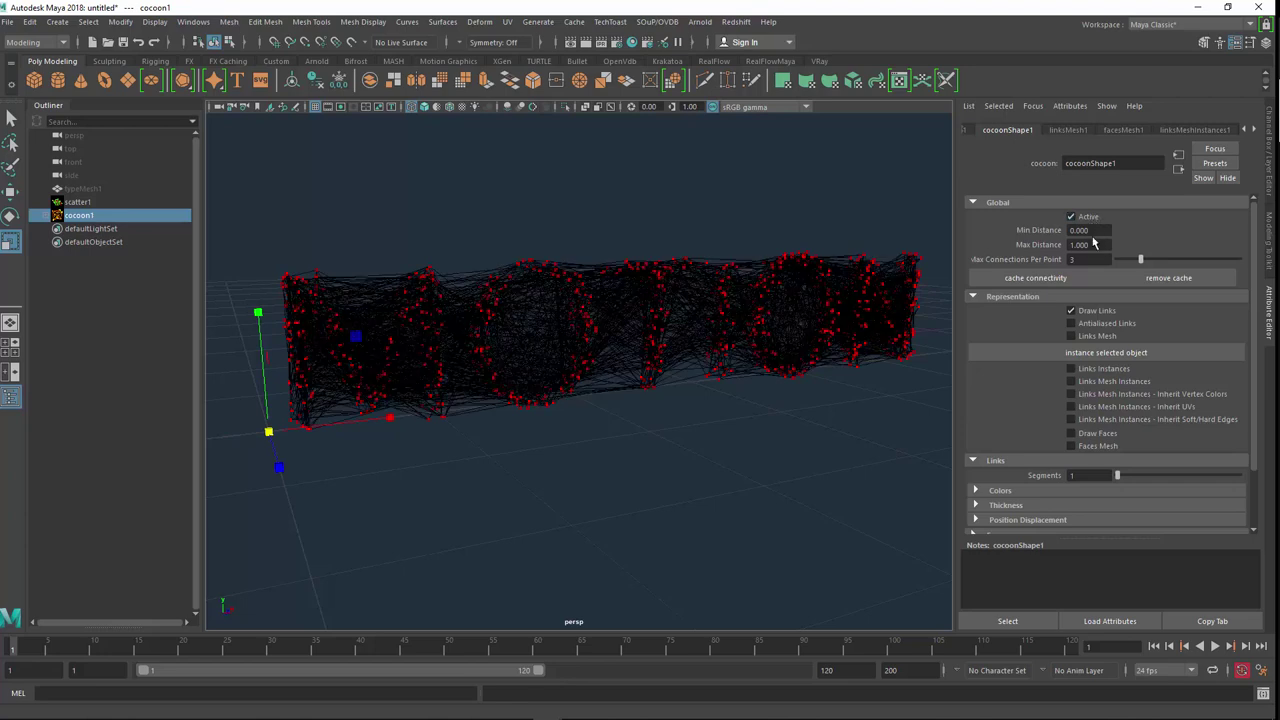
left_click(1092, 246)
type("0.1")
key("Return")
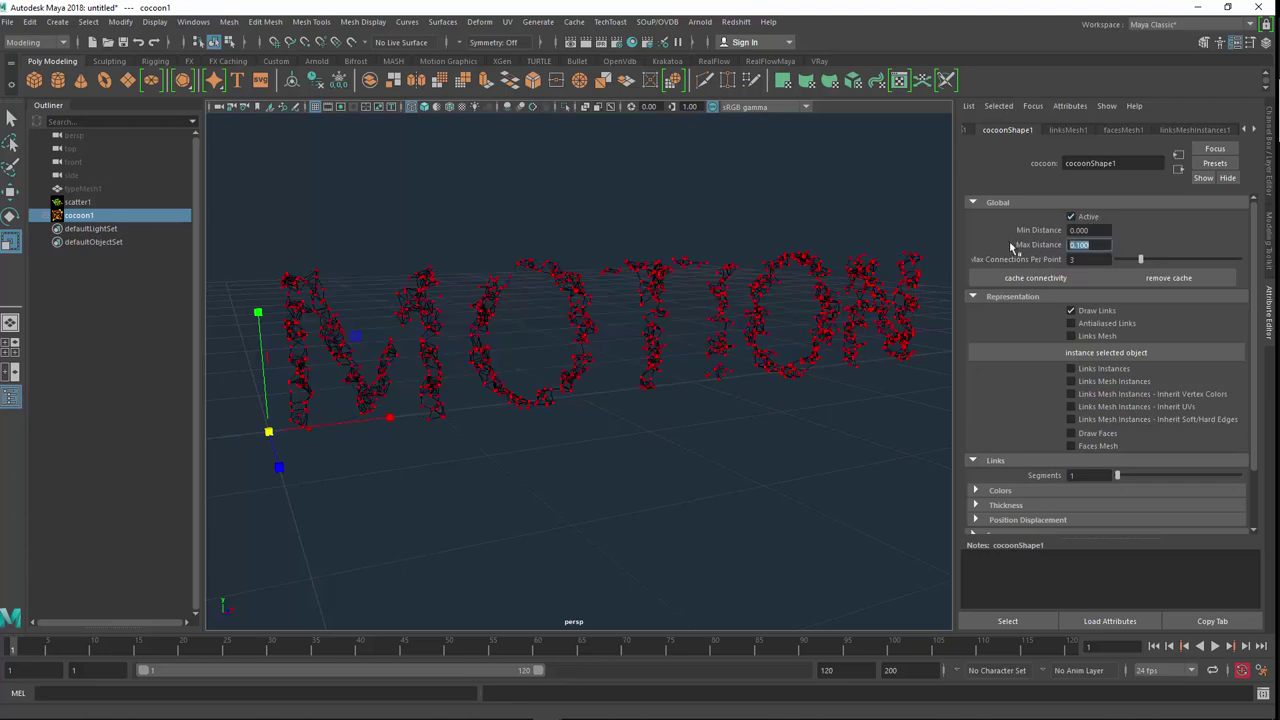
Reframe the view on the whole MOTION point cloud and reselect cocoon1.
scroll(422, 341, "up", 3)
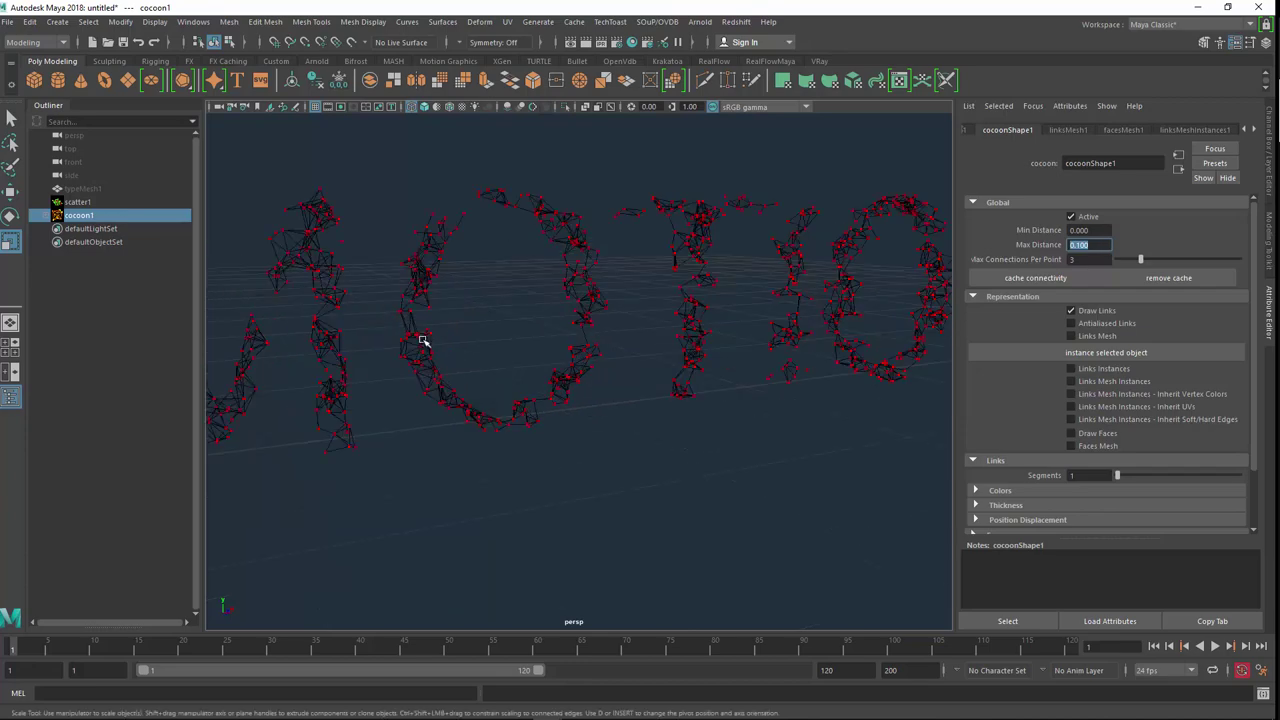
scroll(422, 341, "down", 3)
left_click_drag(423, 351, 577, 369, "alt")
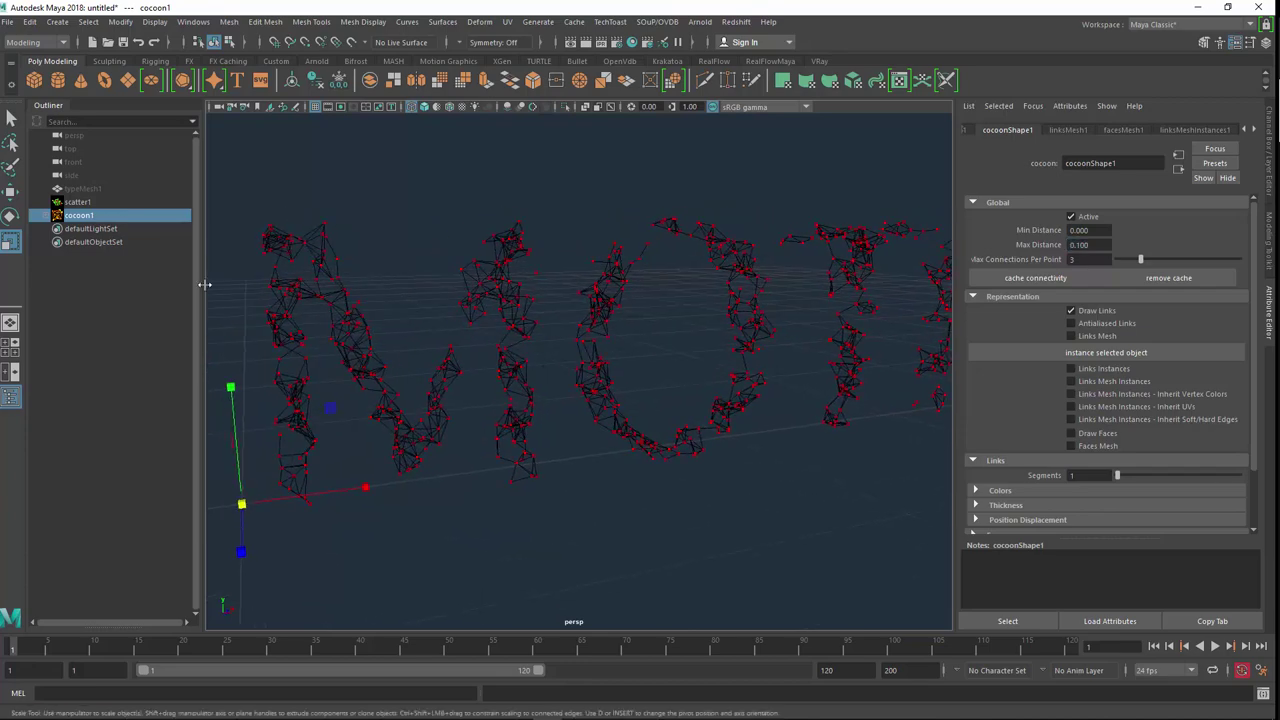
left_click(89, 204)
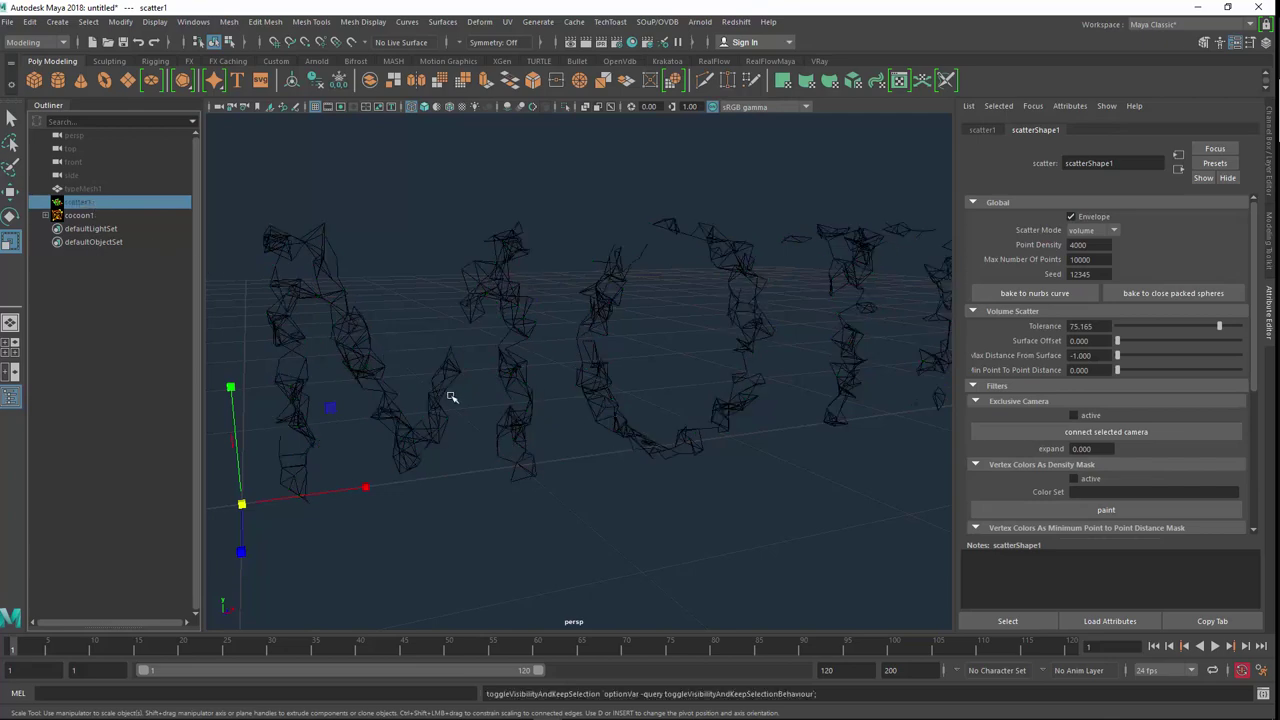
mouse_move(449, 397)
left_mouse_down("alt")
mouse_move(465, 403)
mouse_move(399, 367)
left_mouse_up("alt")
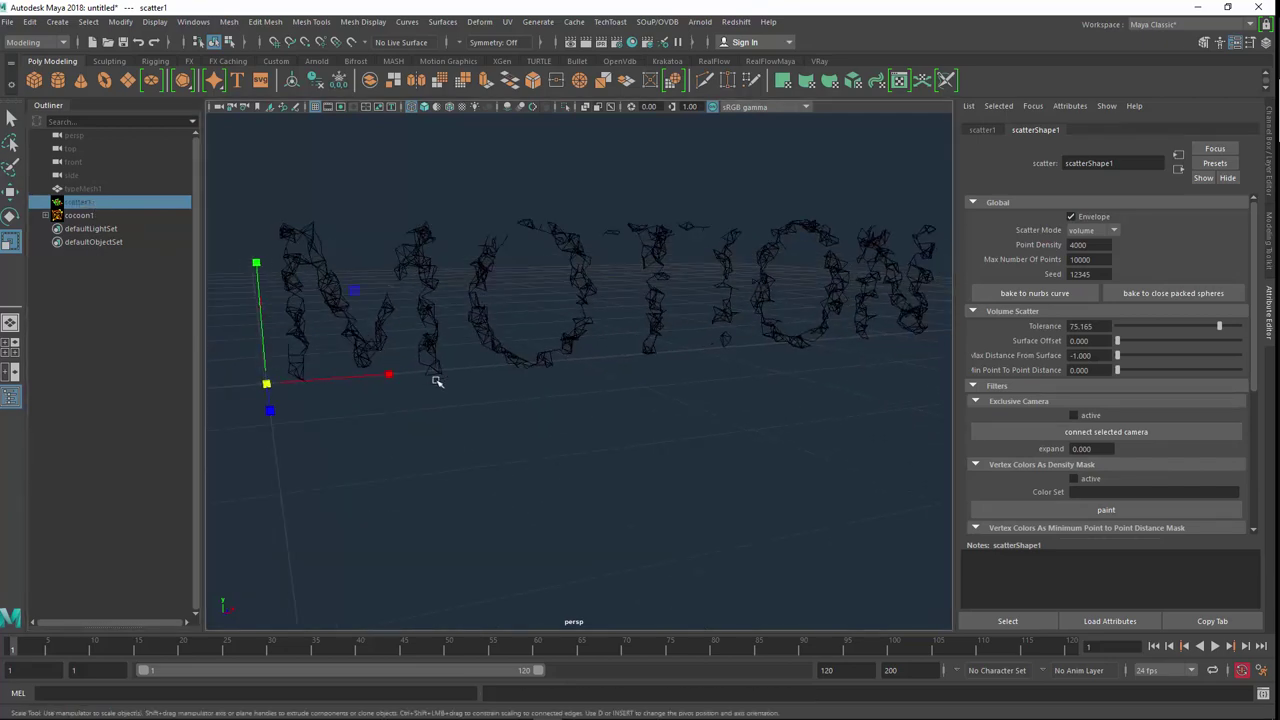
left_click_drag(399, 367, 443, 391, "alt")
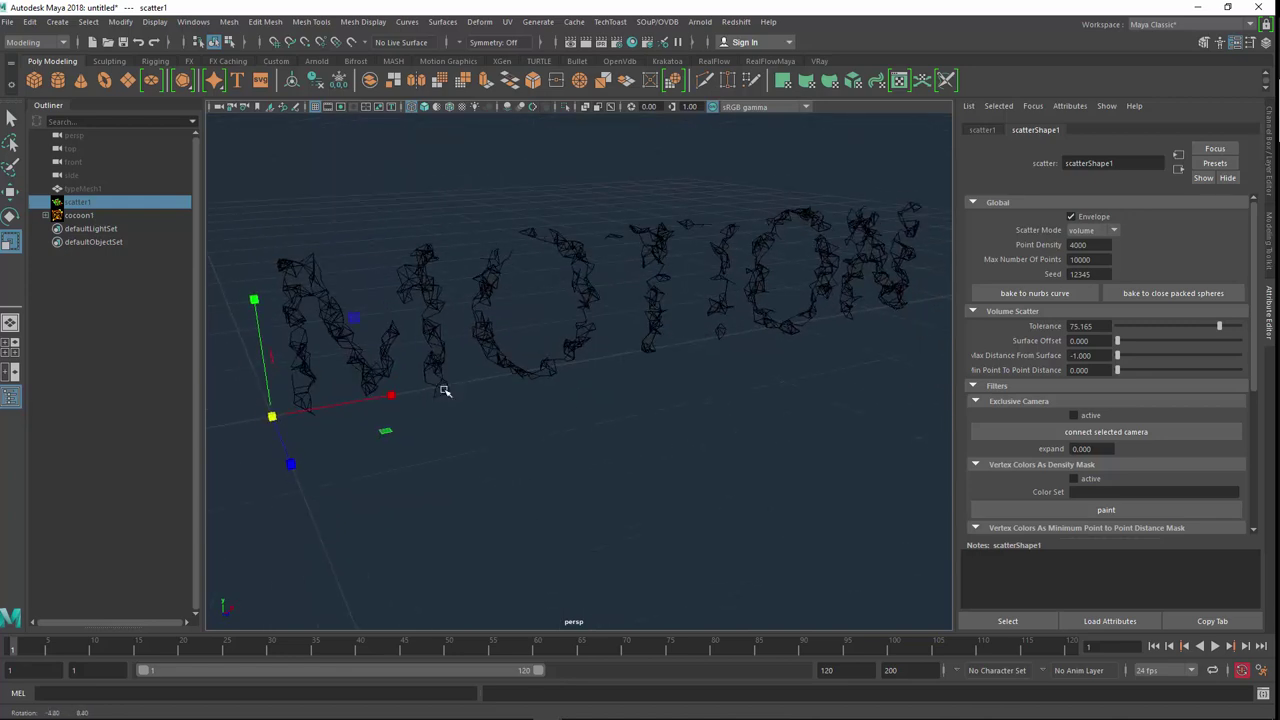
scroll(372, 351, "up", 5)
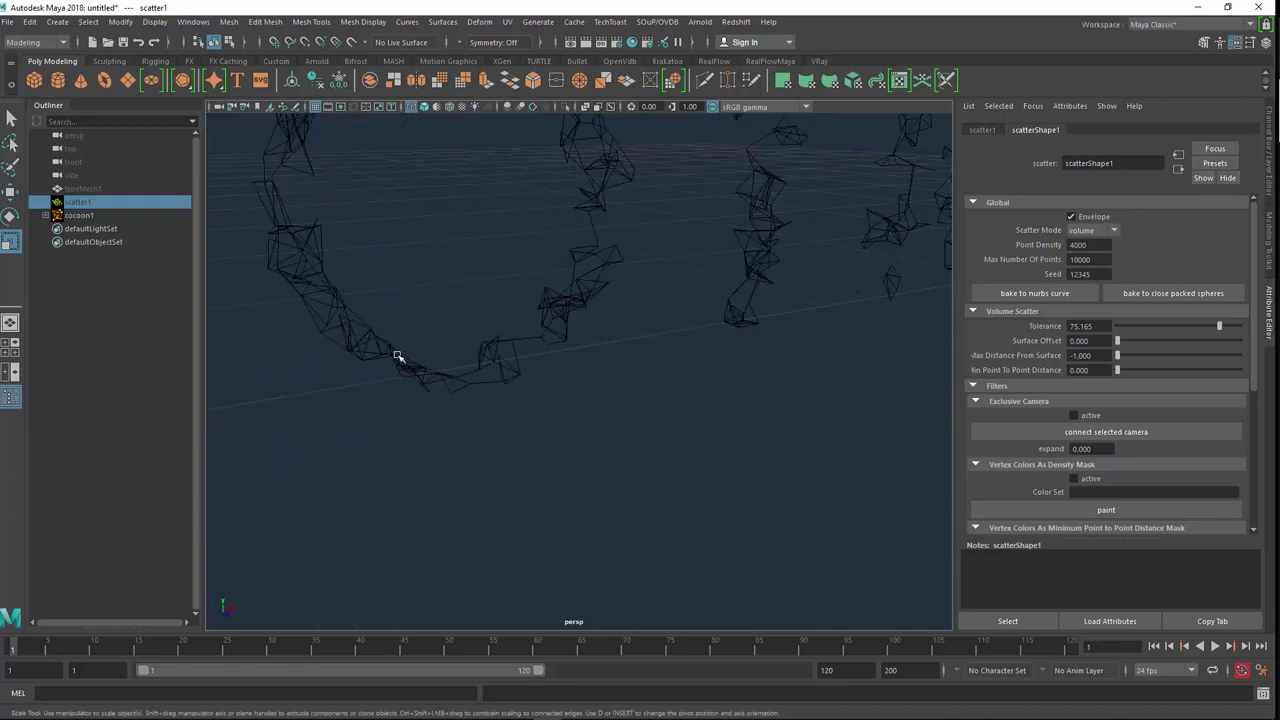
scroll(436, 392, "down", 3)
scroll(443, 371, "down", 3)
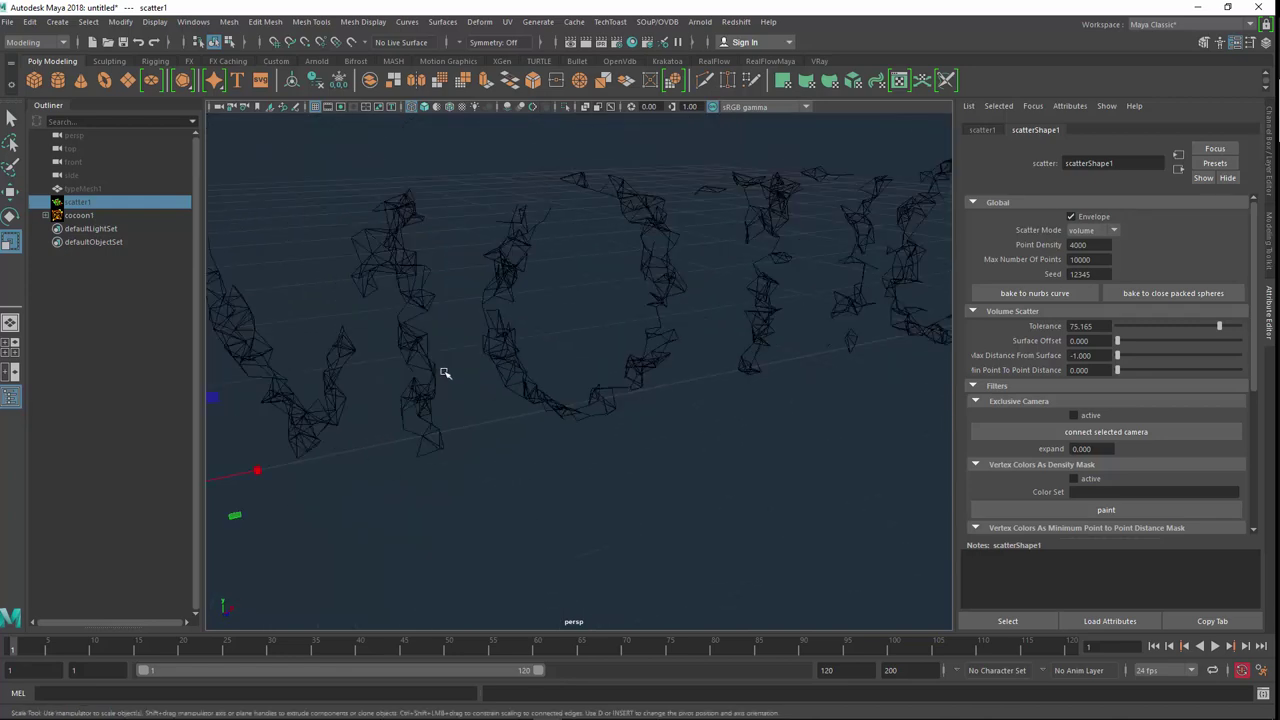
scroll(516, 398, "down", 3)
mouse_move(519, 401)
left_mouse_down("alt")
mouse_move(474, 391)
mouse_move(526, 403)
left_mouse_up("alt")
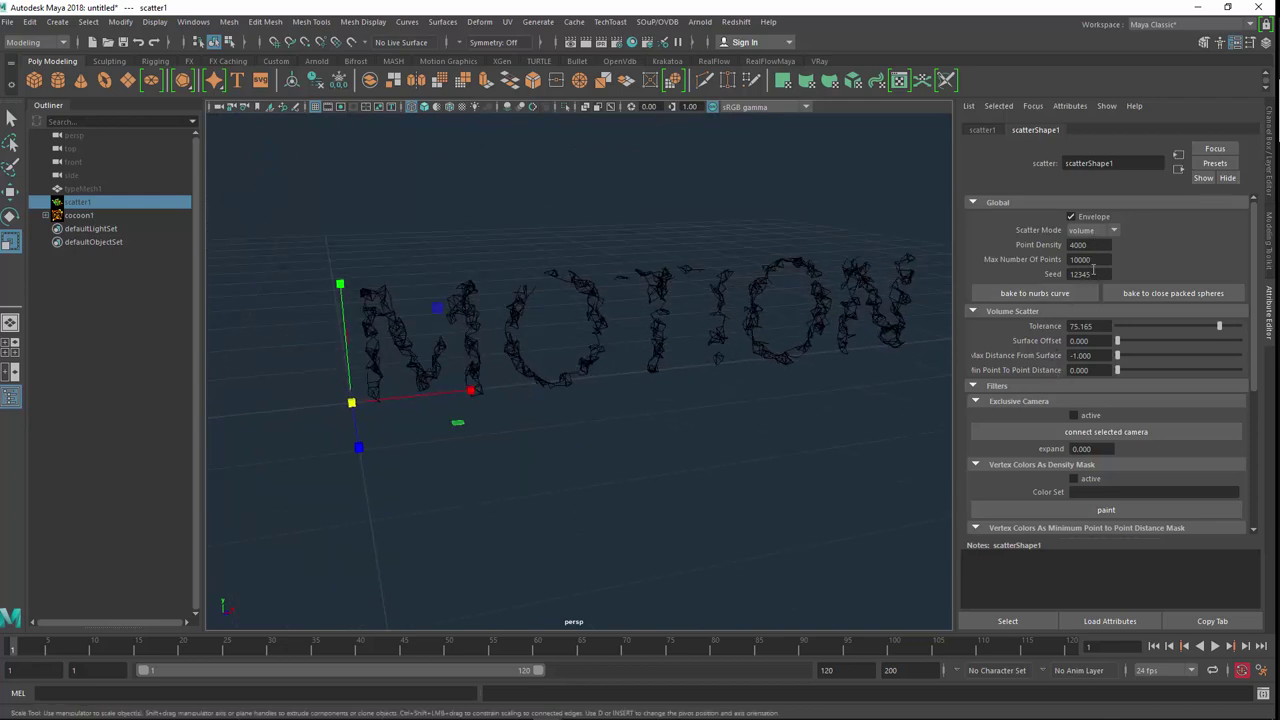
left_click(104, 216)
Set cocoonShape1's Max Distance to 0.15 and view MOTION front-on.
left_click(1008, 132)
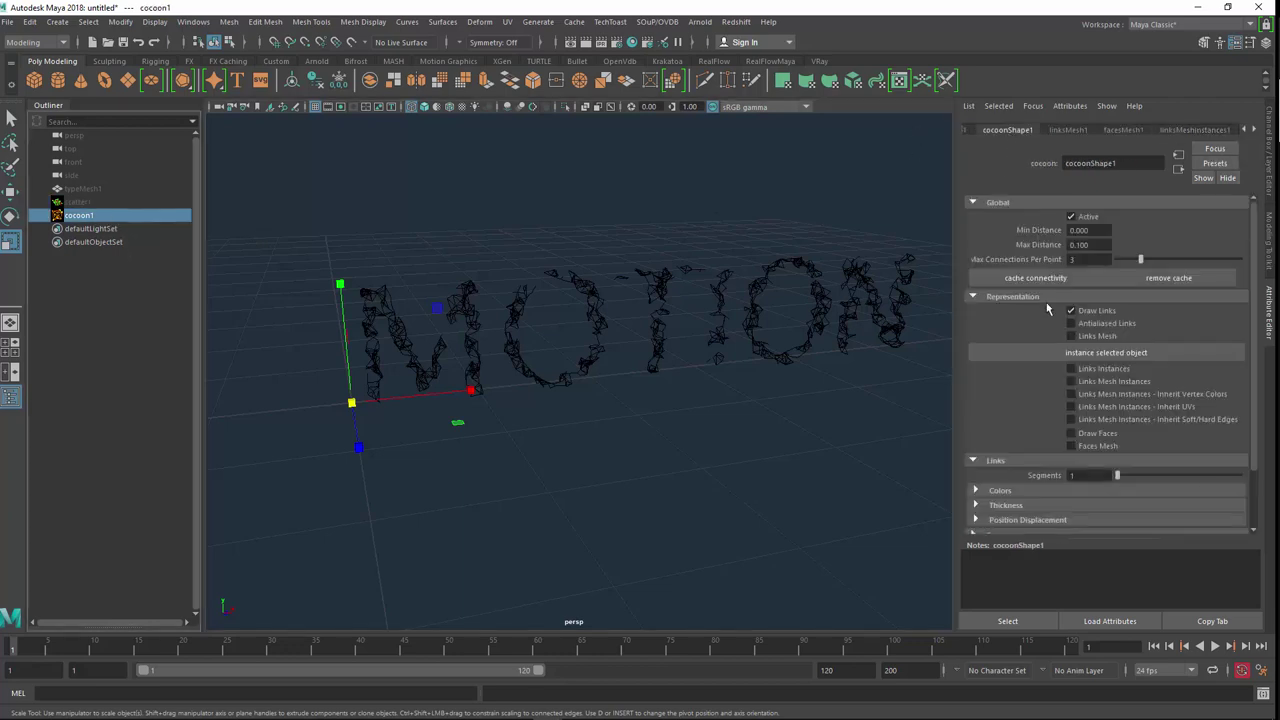
double_click(1101, 245)
type("0.15")
key("Return")
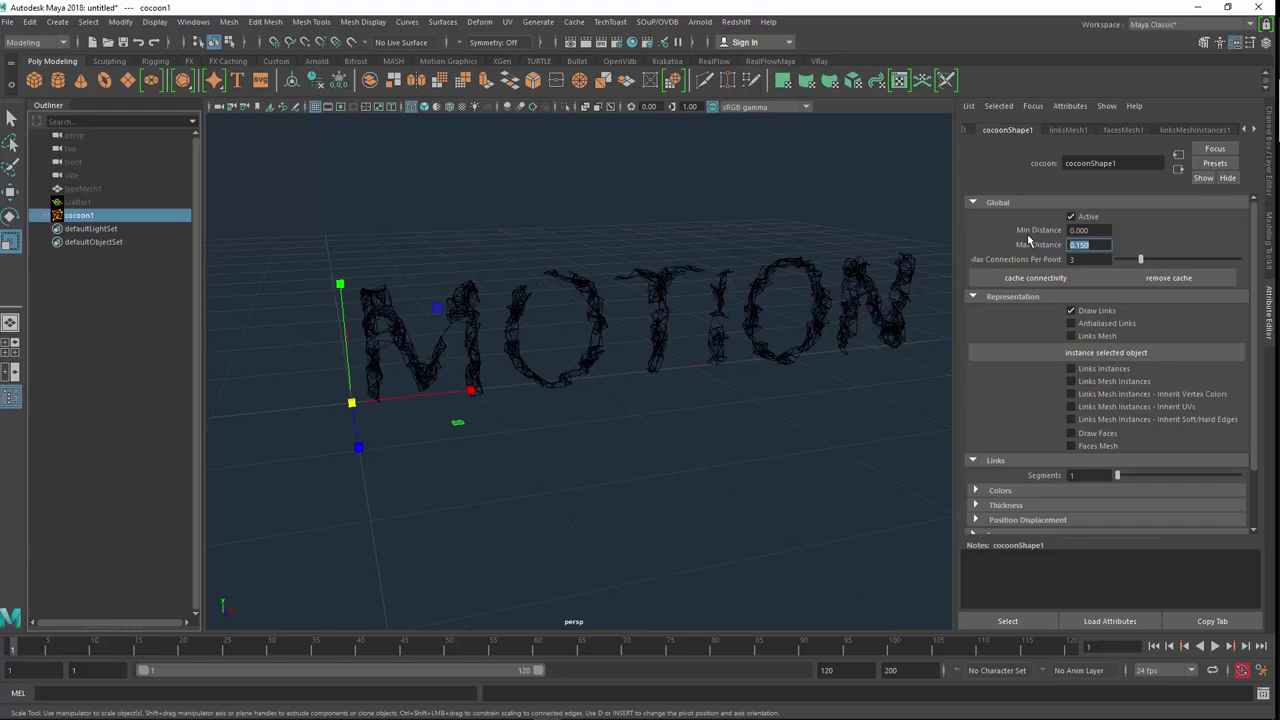
left_click_drag(731, 348, 678, 334, "alt")
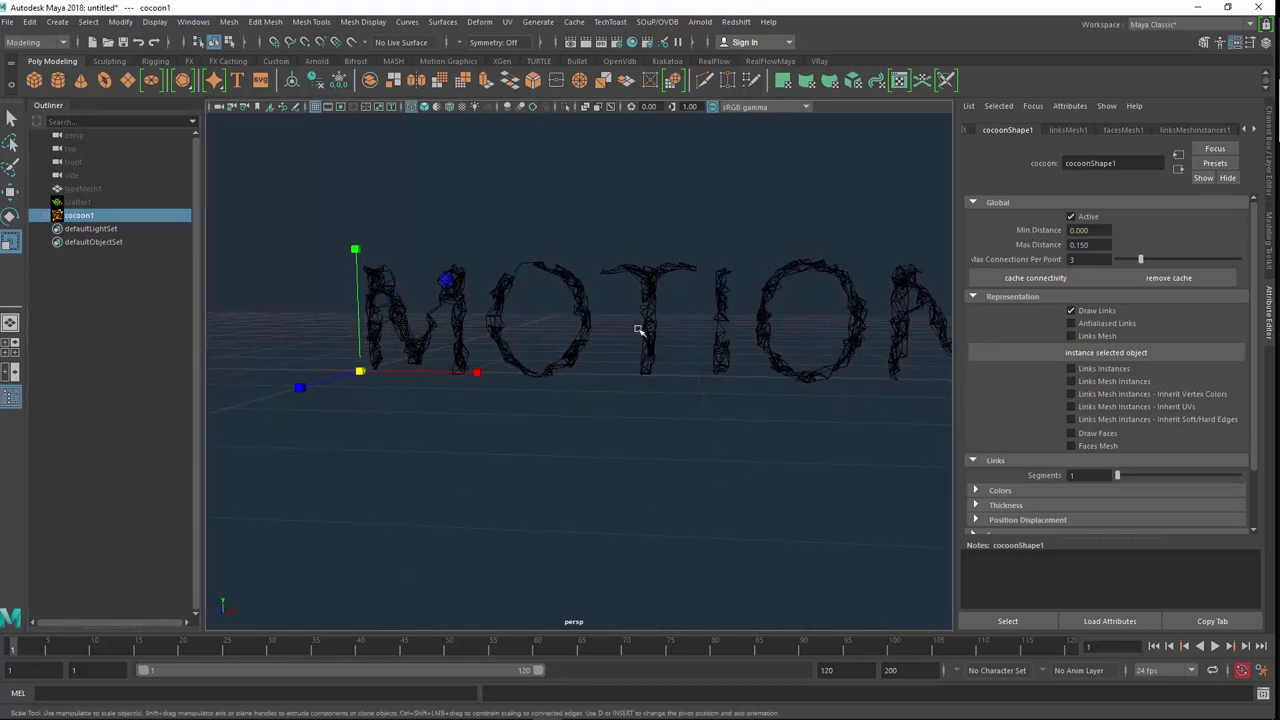
left_click_drag(651, 349, 669, 349, "alt")
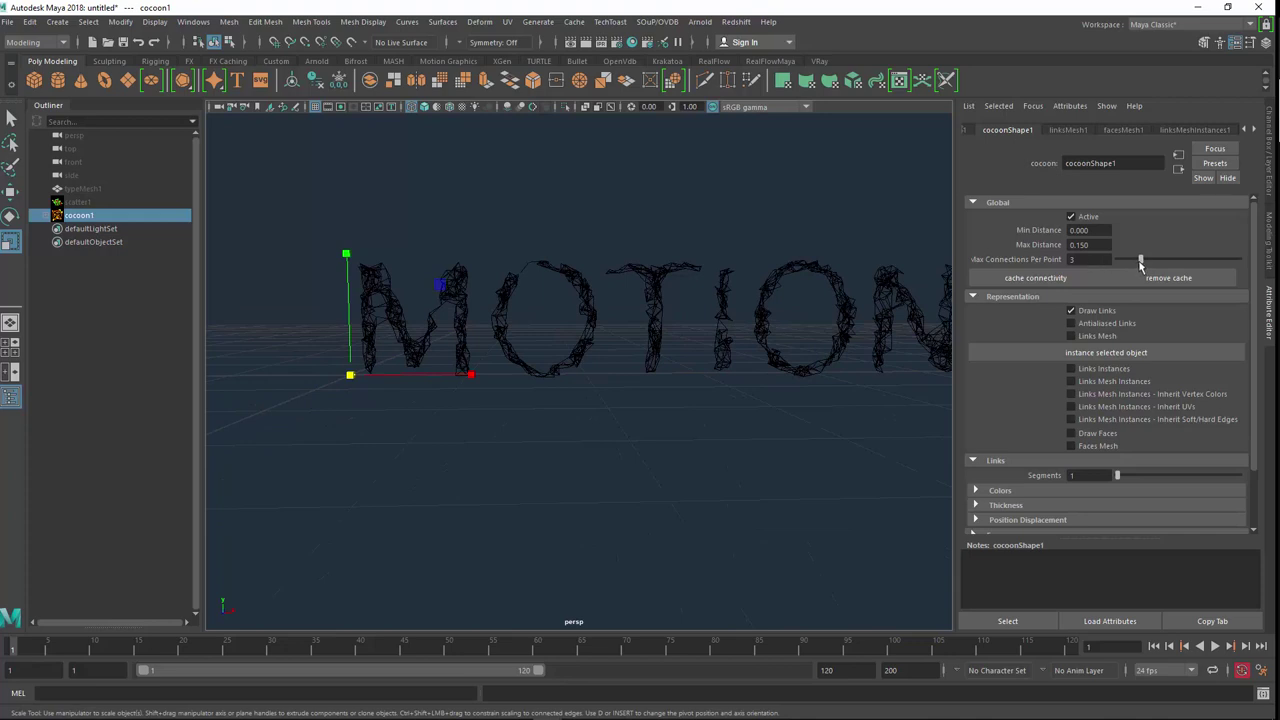
Raise Max Connections Per Point to 5 and Max Distance to 0.2, then reframe MOTION.
mouse_move(1140, 265)
left_mouse_down()
mouse_move(1248, 270)
mouse_move(1125, 276)
mouse_move(1243, 277)
mouse_move(1175, 263)
mouse_move(1146, 278)
mouse_move(1245, 286)
mouse_move(1155, 281)
mouse_move(1178, 280)
mouse_move(1033, 248)
left_mouse_up()
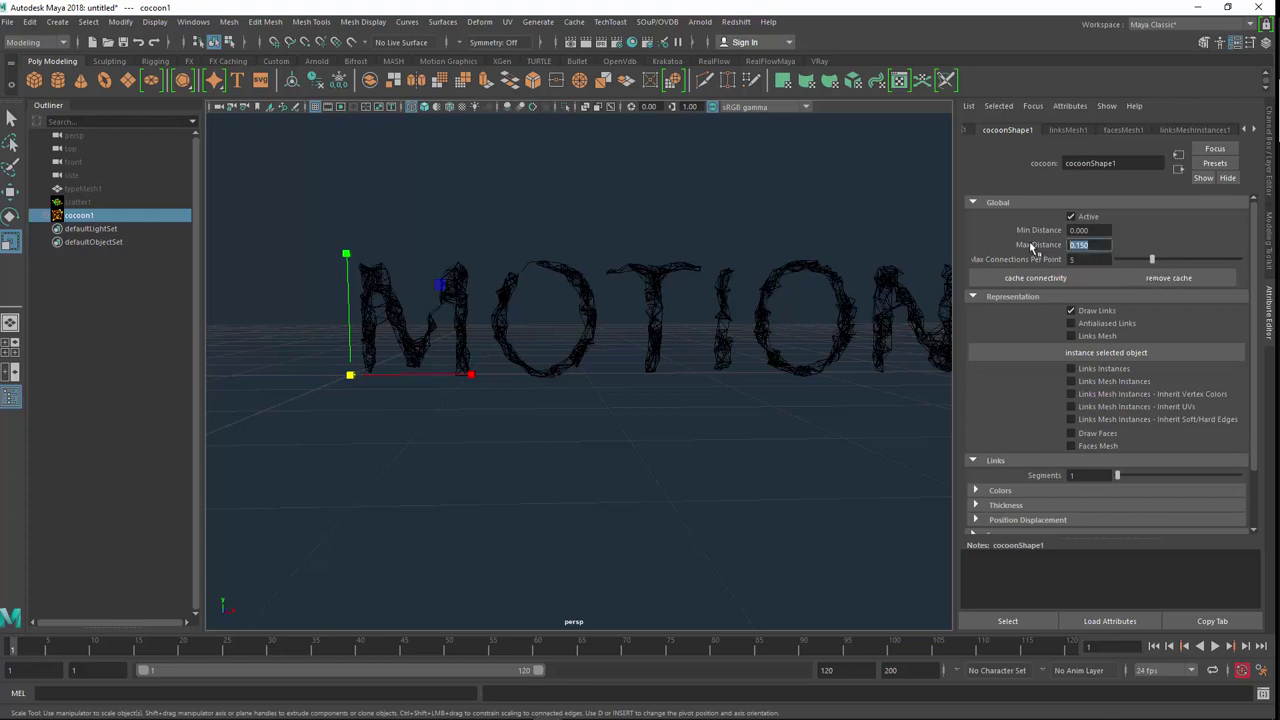
type("0.")
key("Return")
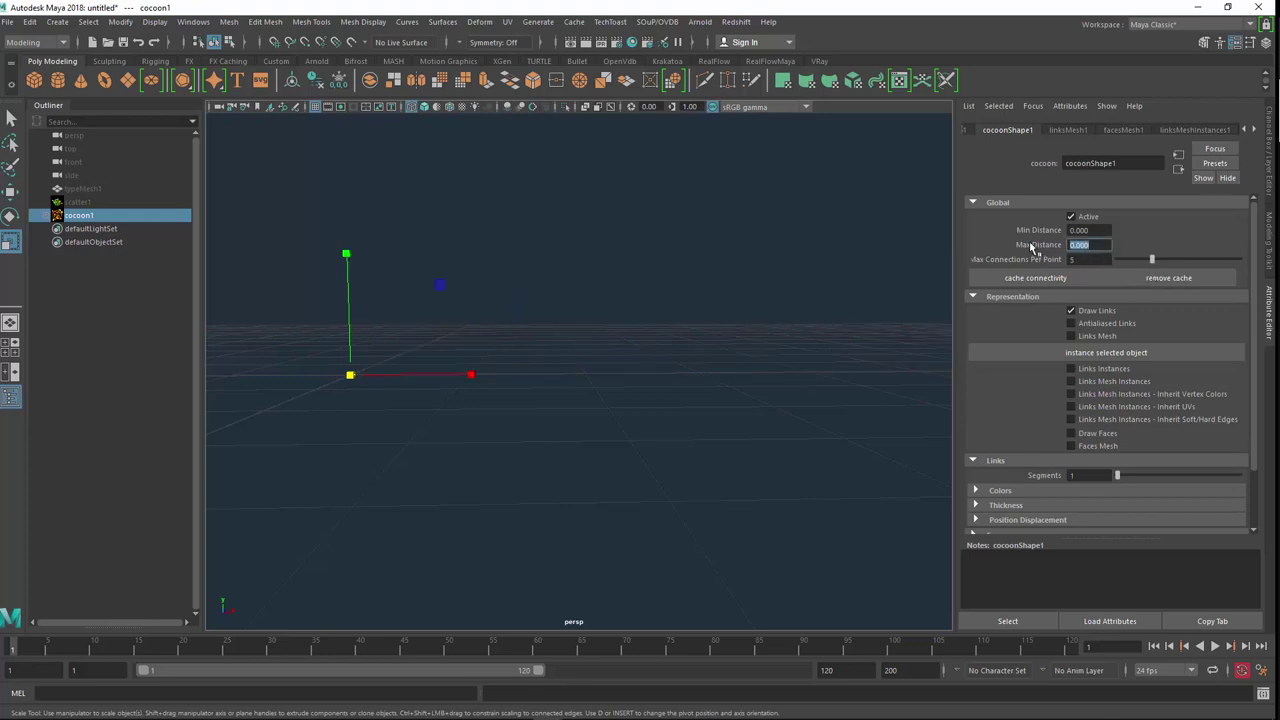
type("0.2")
key("Return")
mouse_move(671, 330)
left_mouse_down("alt")
mouse_move(660, 354)
mouse_move(691, 354)
left_mouse_up("alt")
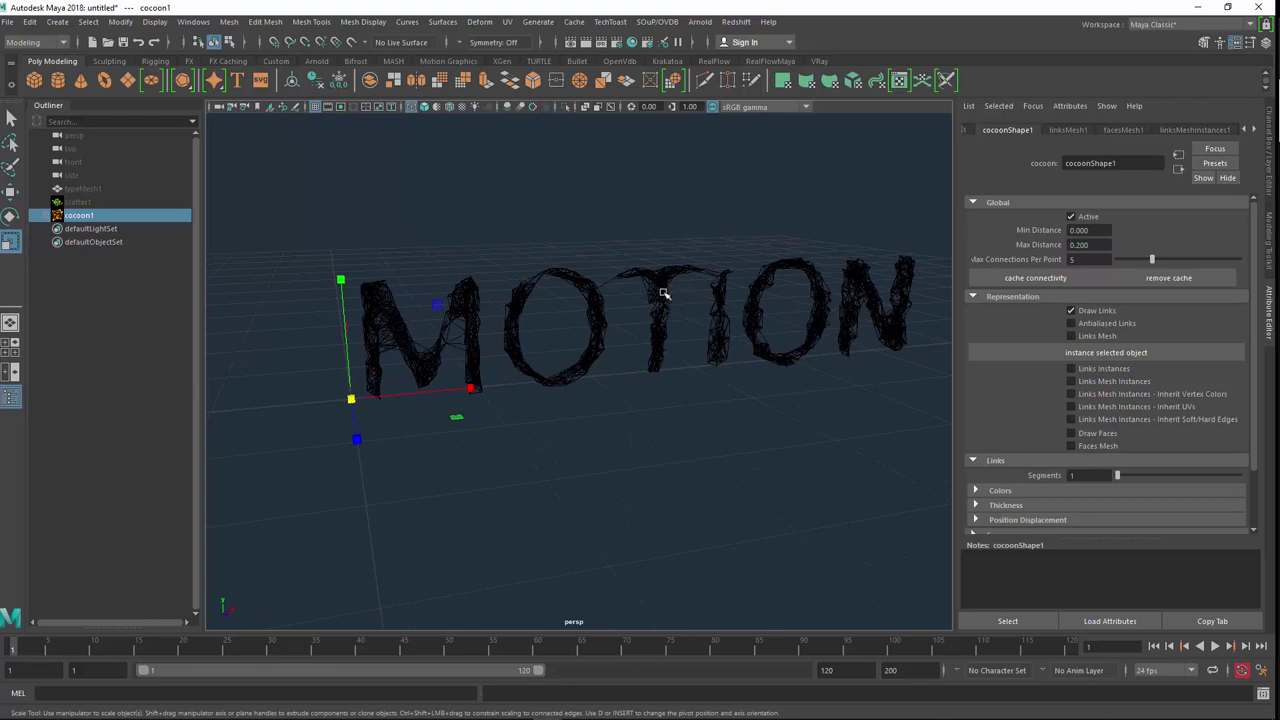
scroll(660, 290, "up", 2)
scroll(646, 294, "up", 2)
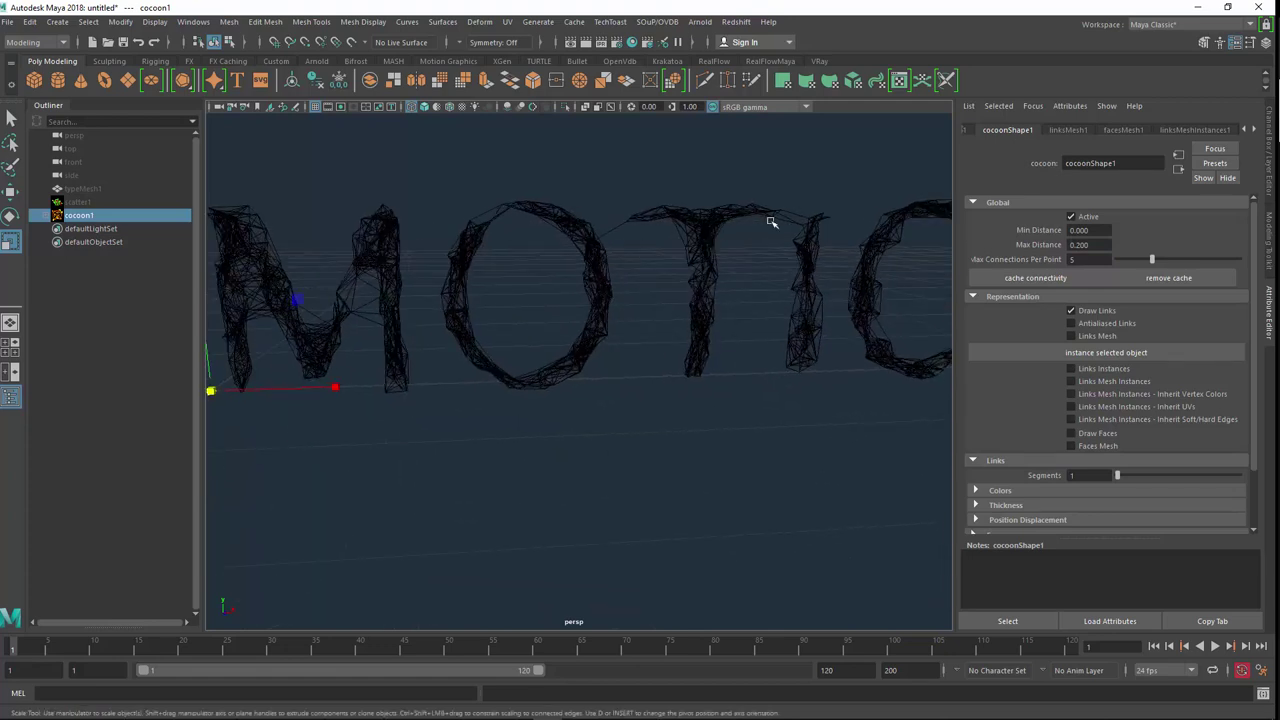
scroll(643, 354, "down", 3)
key("f")
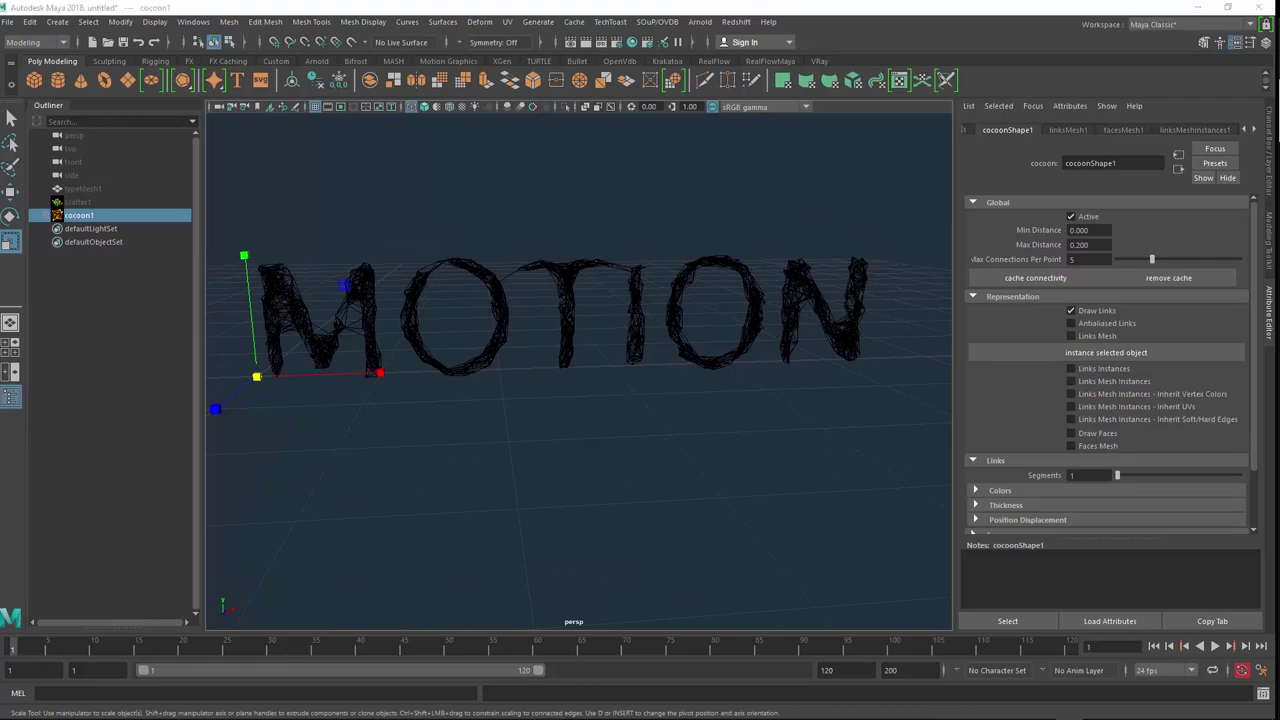
Toggle Draw Links and turn on Links Mesh for the cocoon network.
left_click(1078, 313)
left_click(1072, 311)
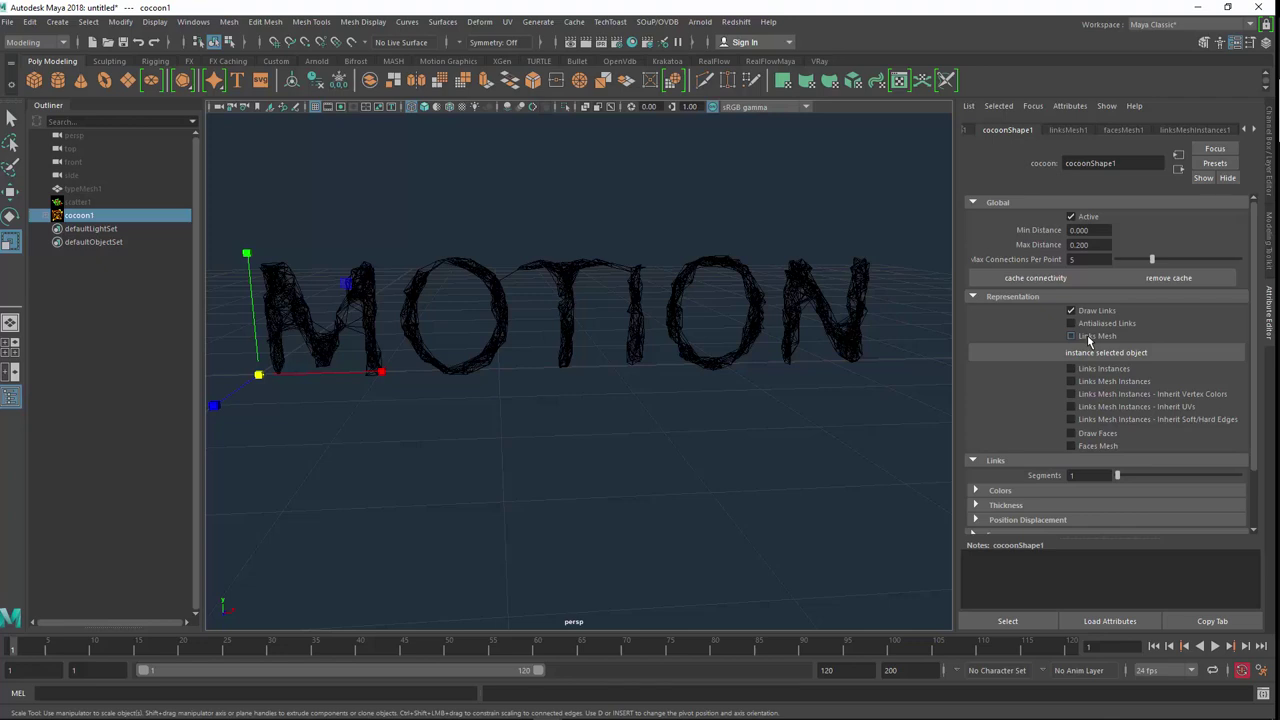
left_click(1089, 341)
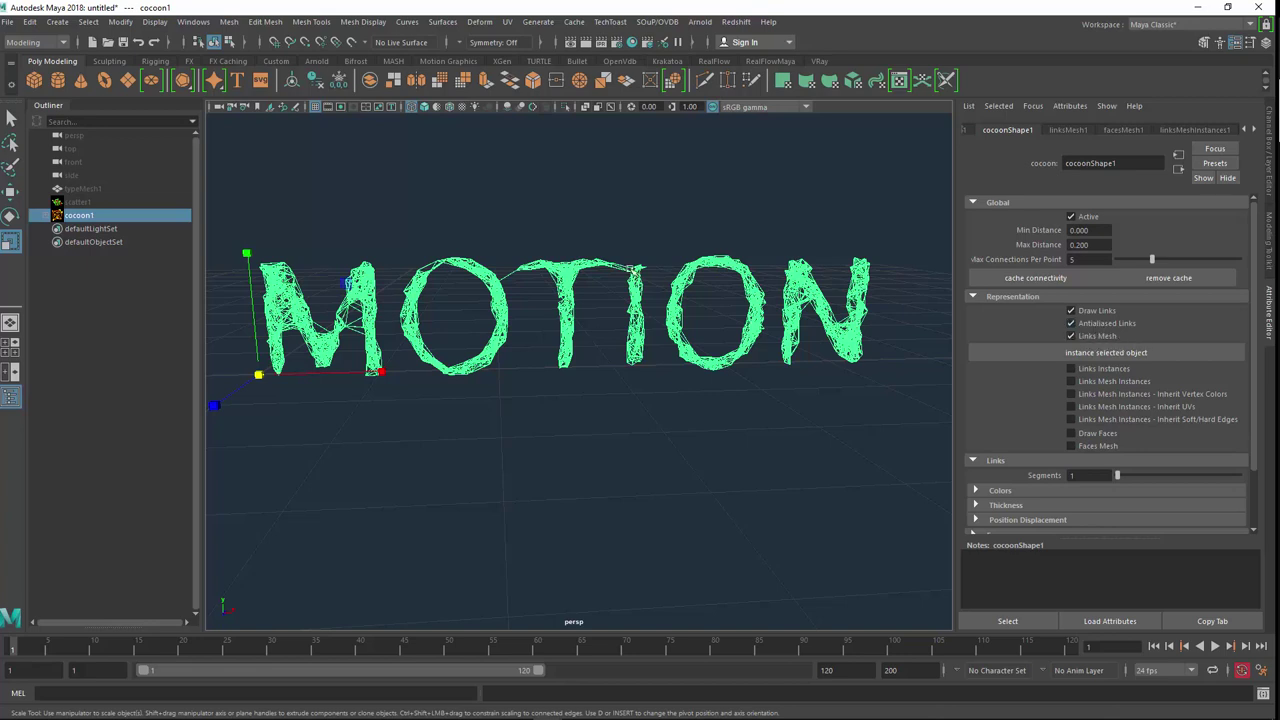
left_click(601, 215)
left_click(586, 274)
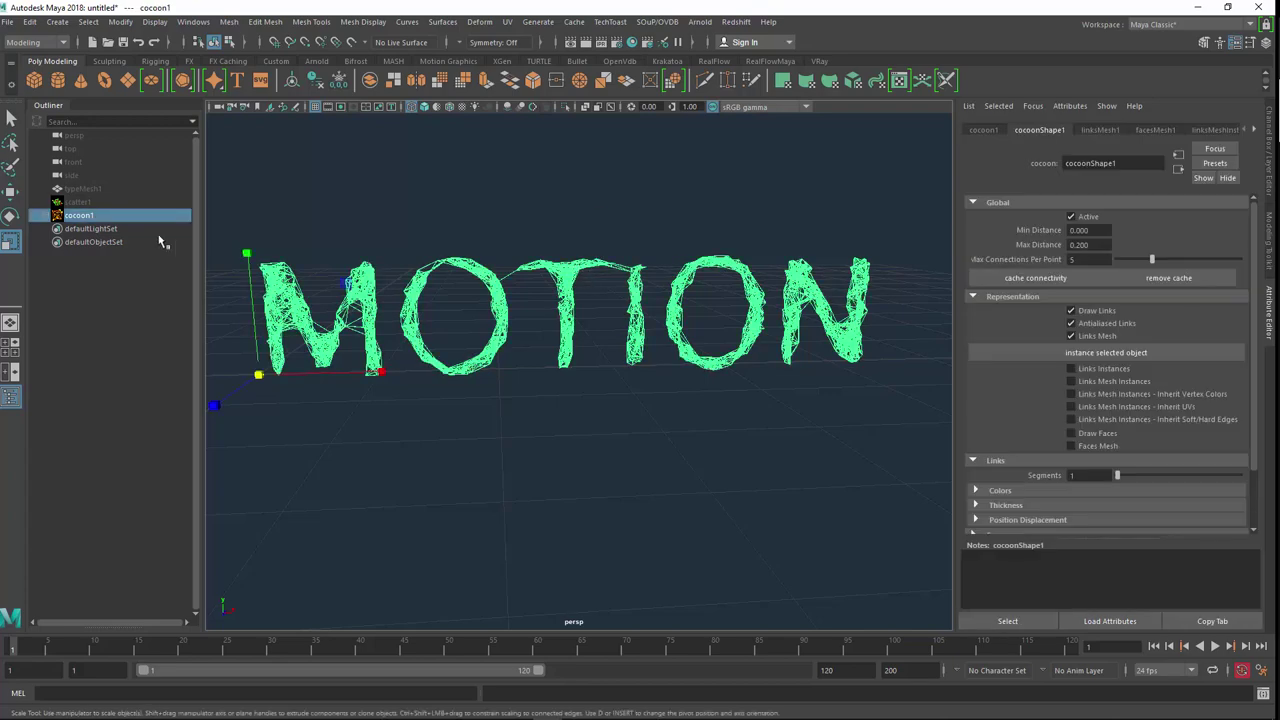
left_click(86, 220)
left_click(86, 217)
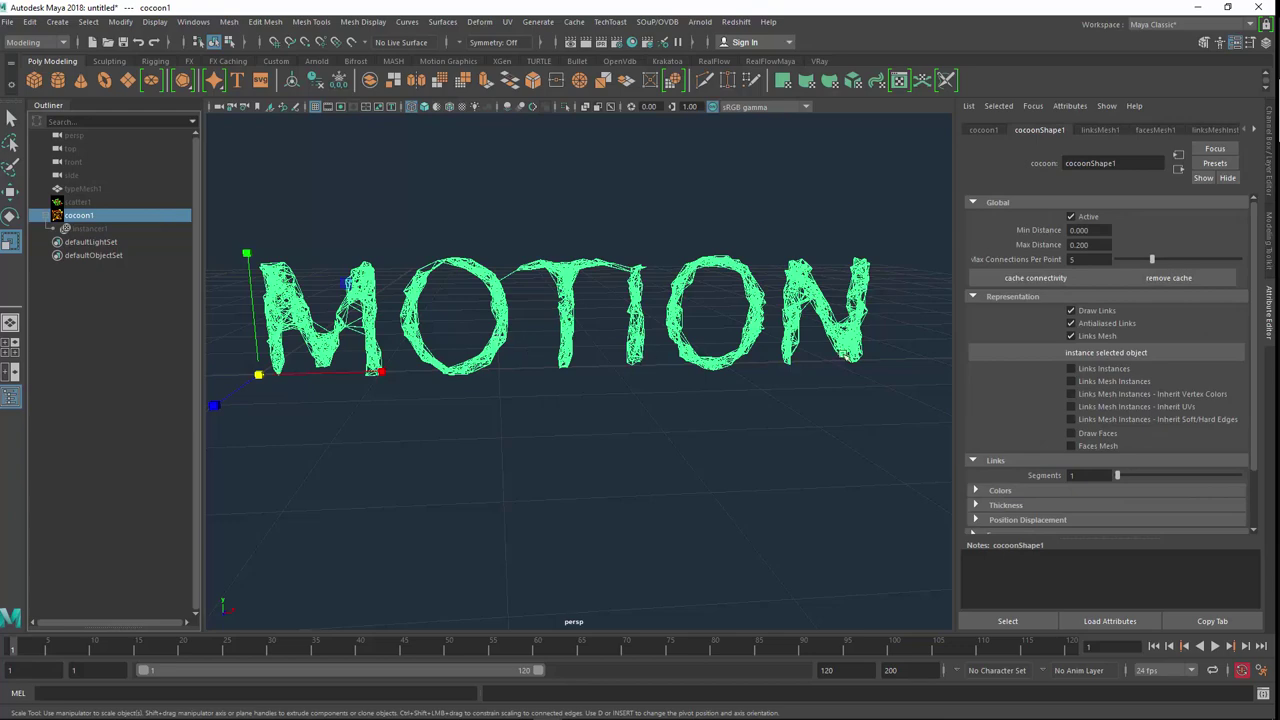
Try Draw Faces and Faces Mesh on the letters, then switch both off.
left_click(1071, 433)
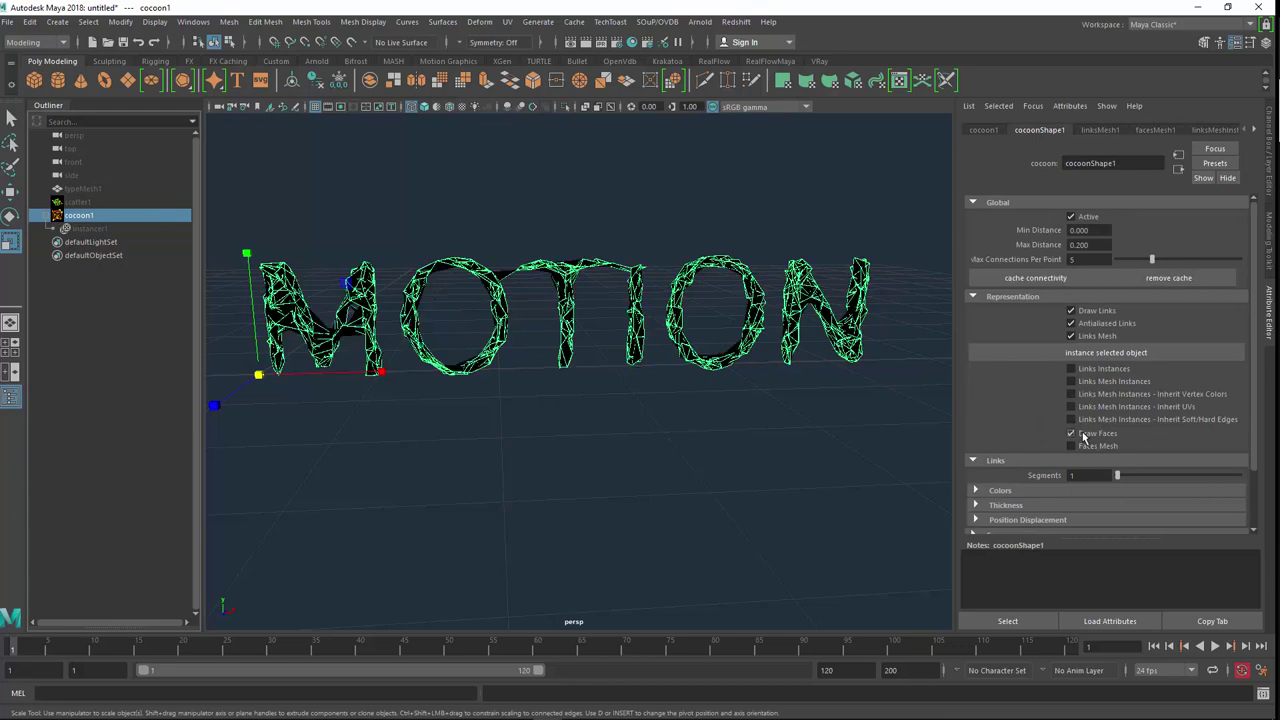
scroll(648, 366, "up", 5)
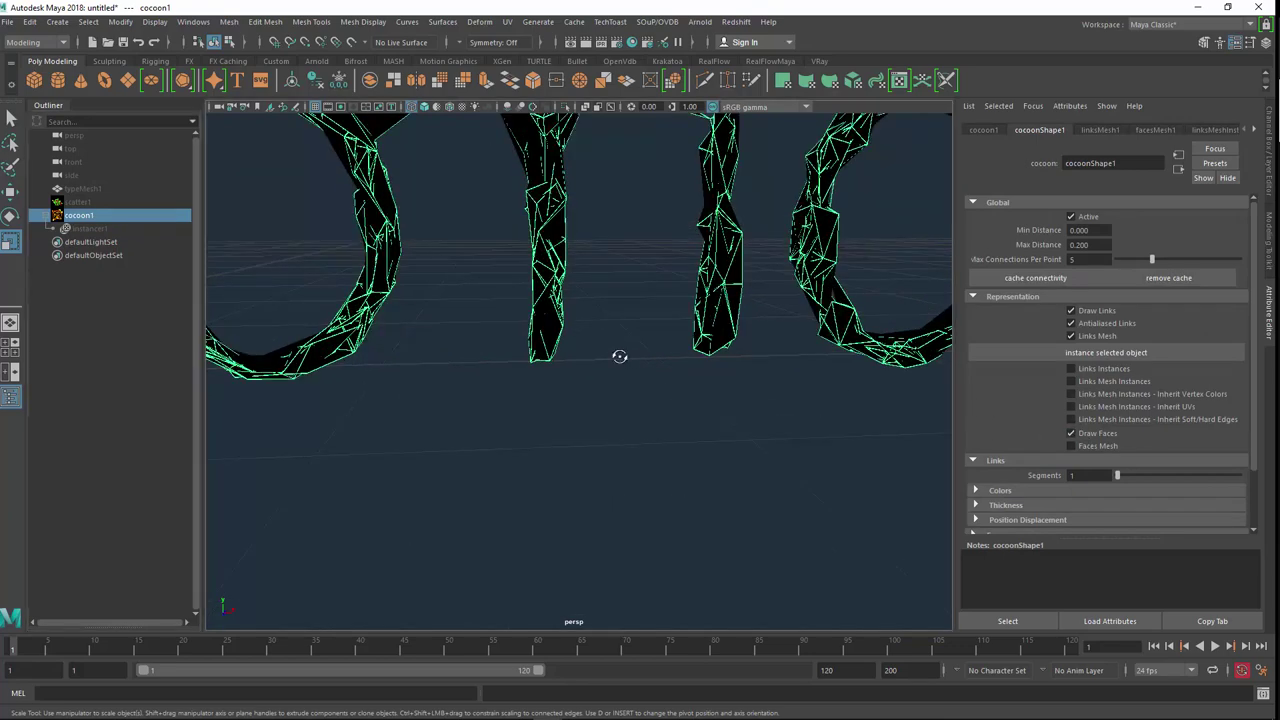
mouse_move(614, 357)
left_mouse_down("alt")
mouse_move(659, 395)
mouse_move(600, 397)
mouse_move(626, 349)
mouse_move(634, 356)
left_mouse_up("alt")
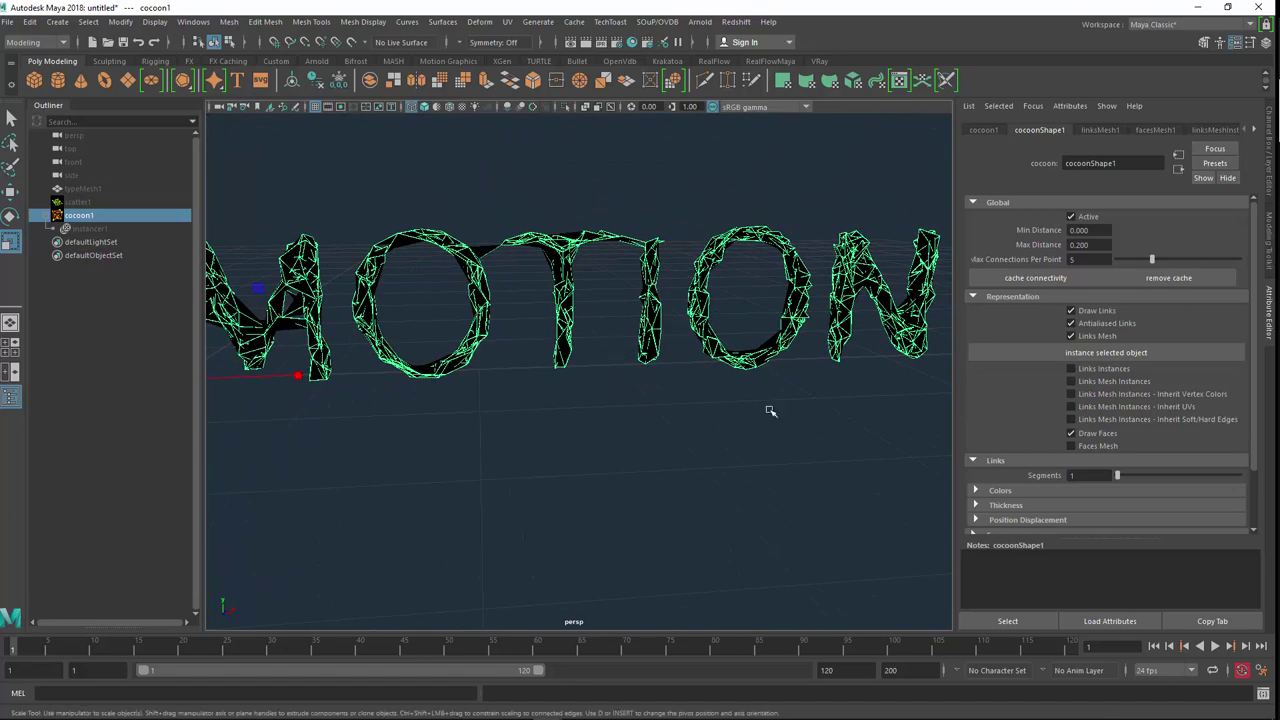
left_click(1075, 446)
left_click(1072, 446)
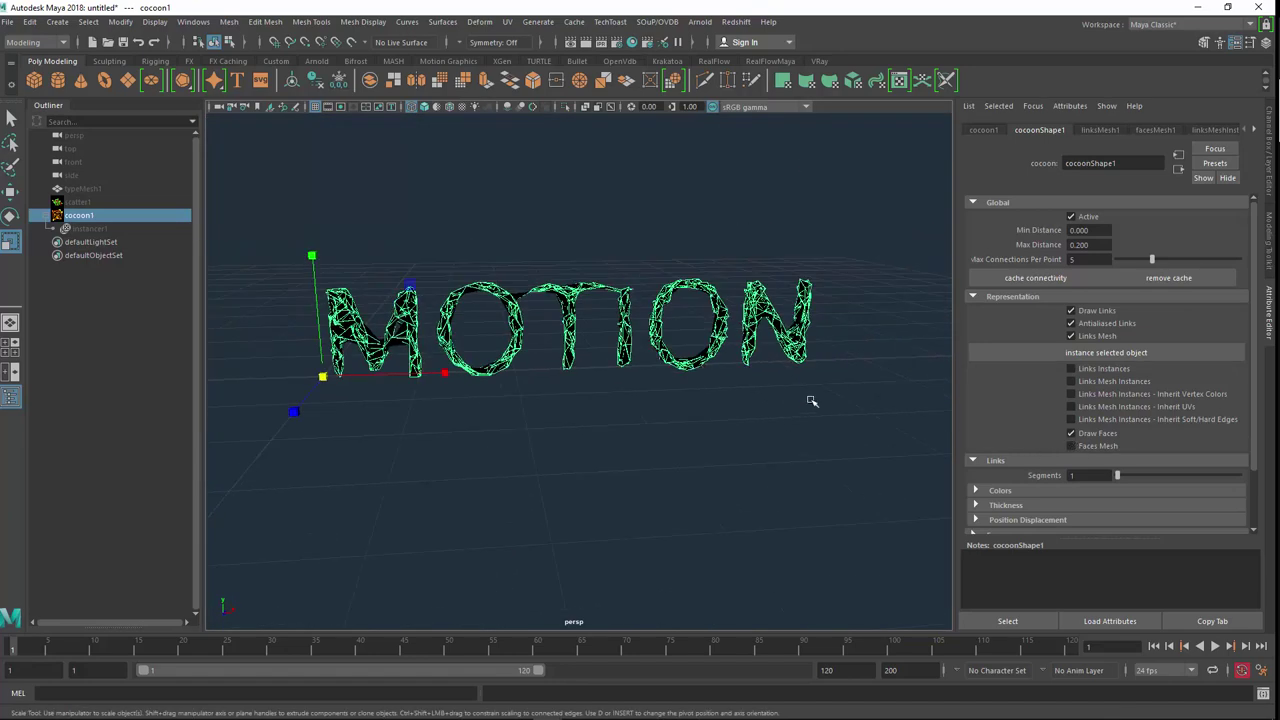
key("f")
left_click(1100, 435)
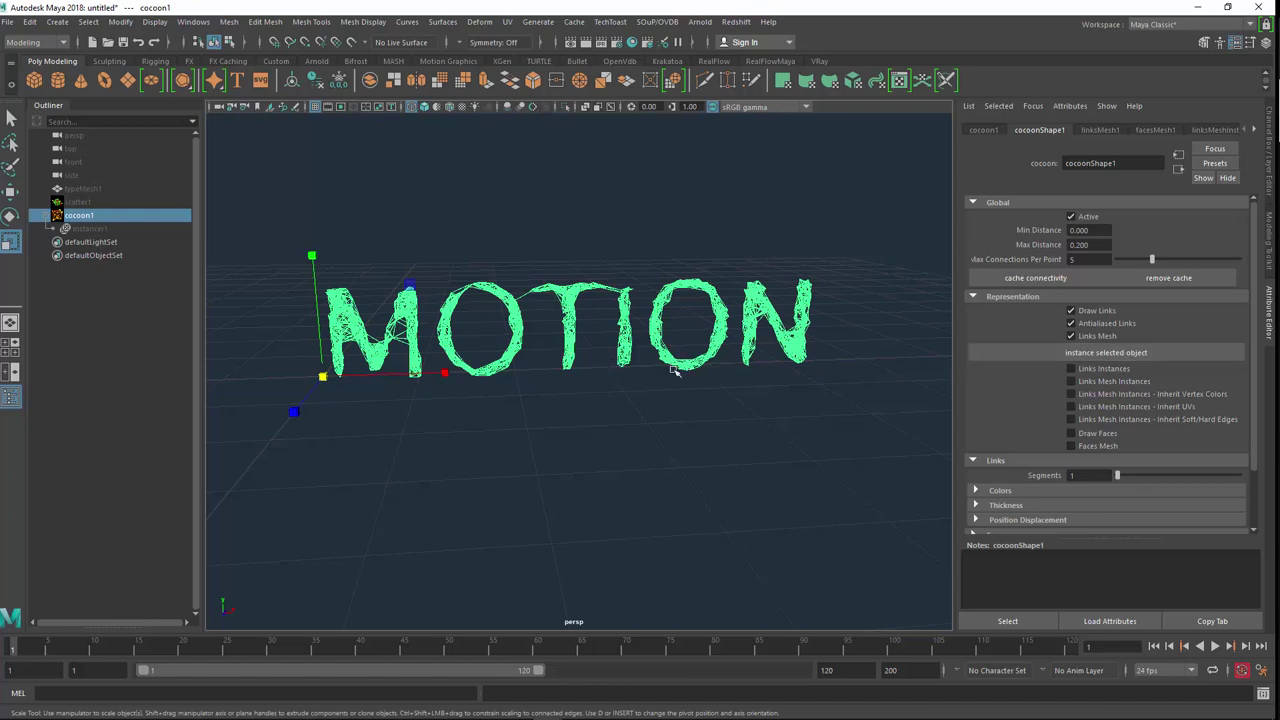
Compare the links mesh on and off, leaving Links Mesh enabled.
scroll(610, 365, "up", 2)
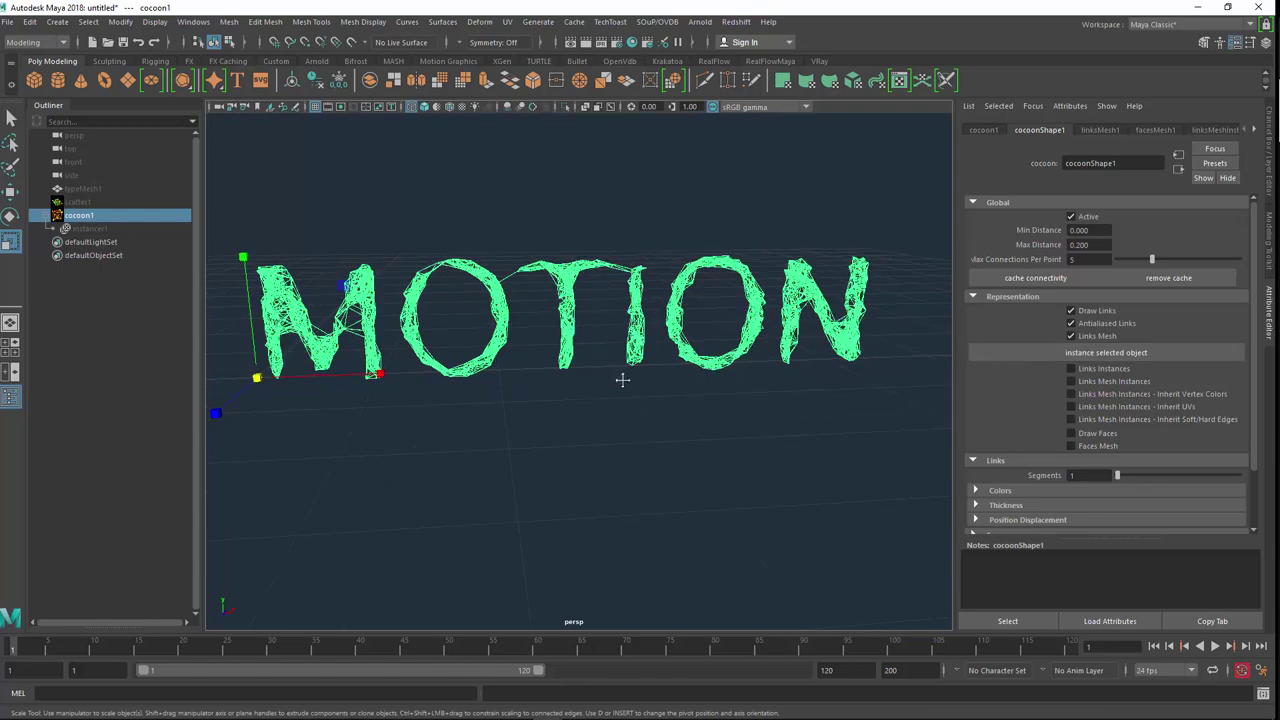
scroll(628, 385, "up", 2)
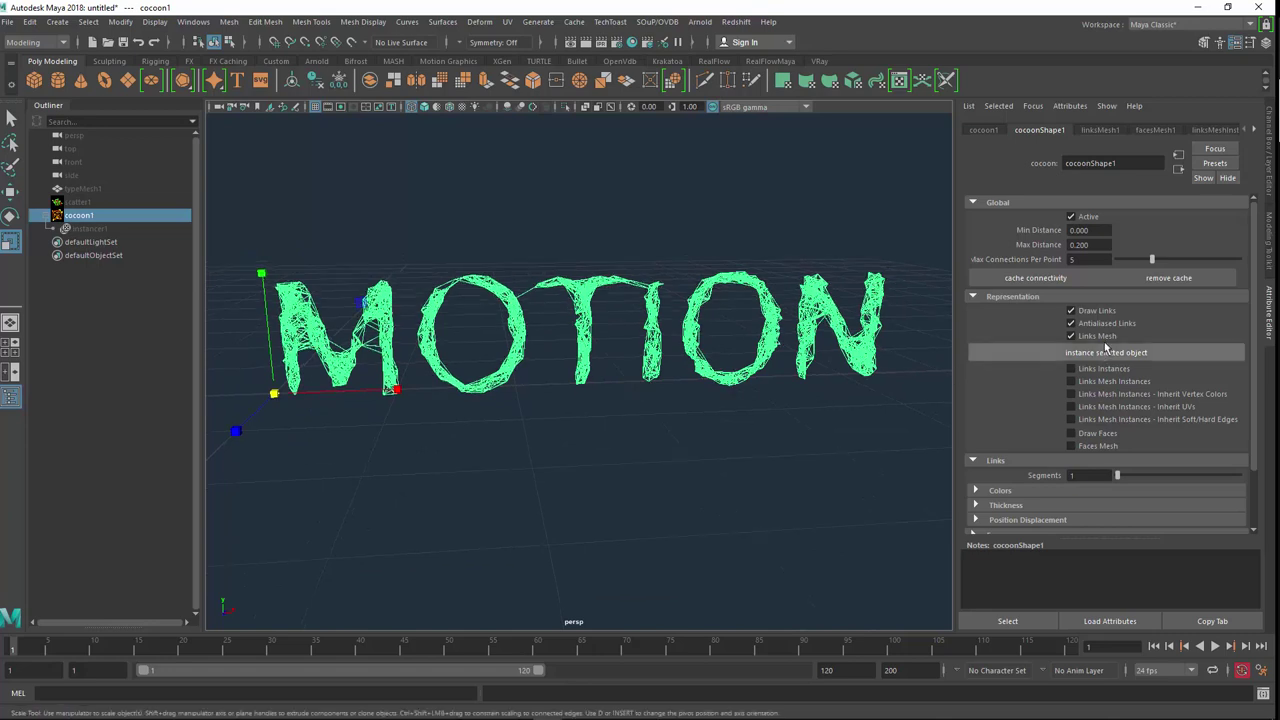
left_click(1106, 350)
left_click(1100, 336)
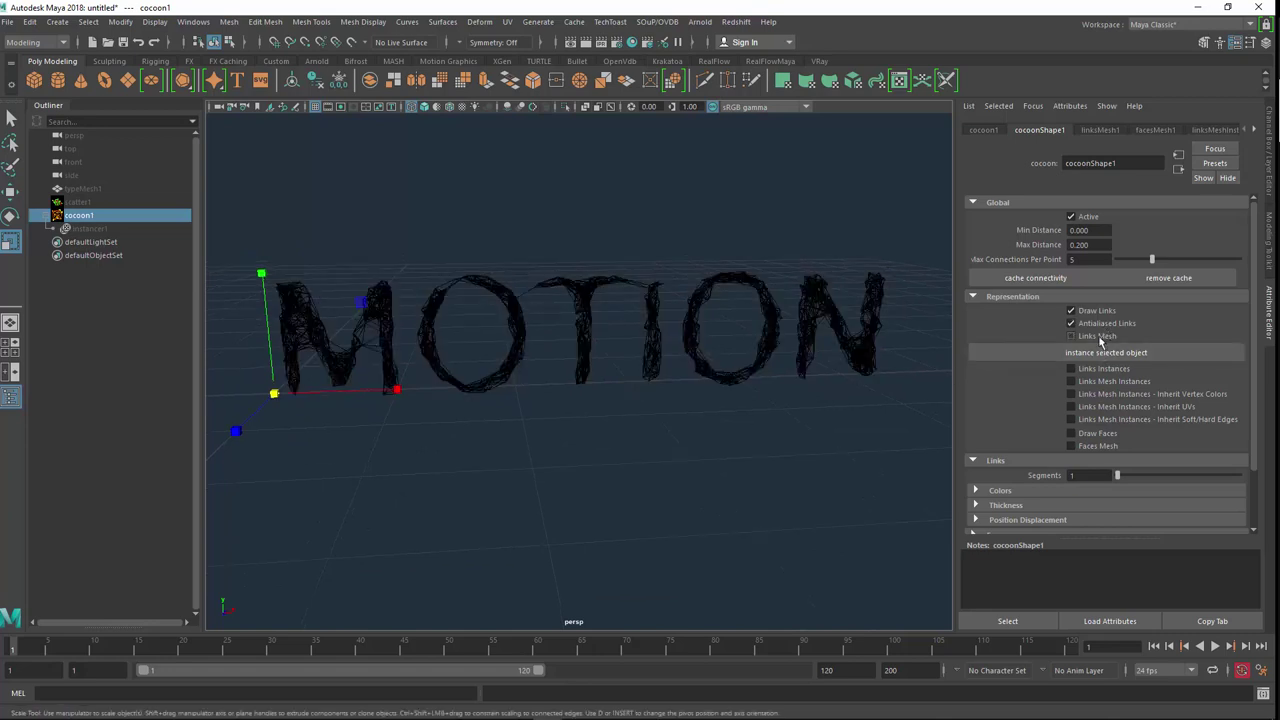
left_click(1100, 340)
mouse_move(737, 379)
left_mouse_down("alt")
mouse_move(694, 380)
mouse_move(693, 394)
left_mouse_up("alt")
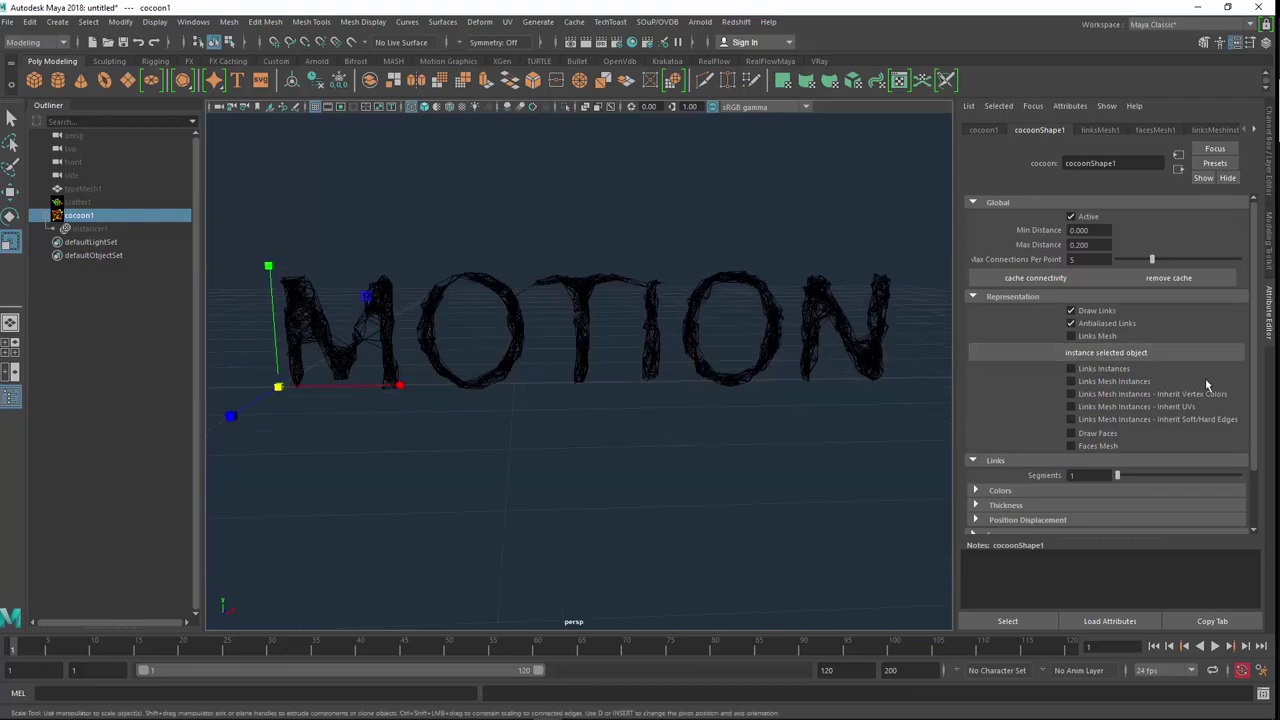
left_click(1097, 336)
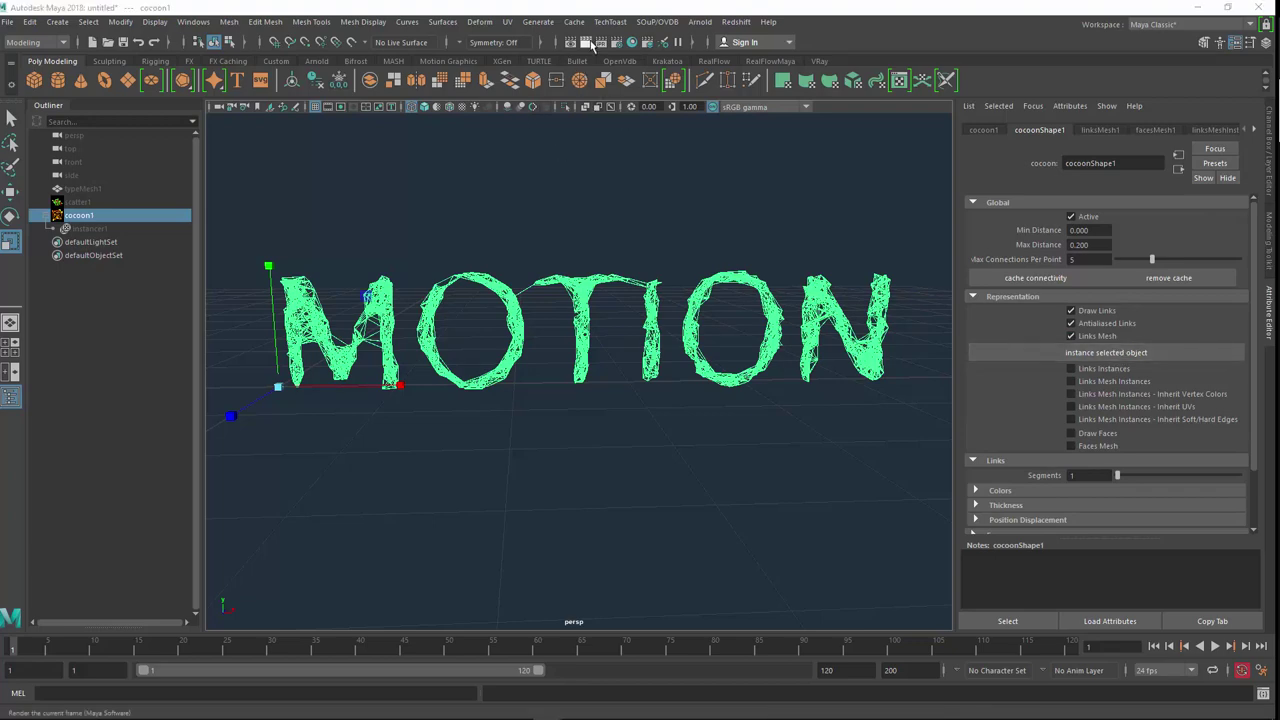
left_click(592, 44)
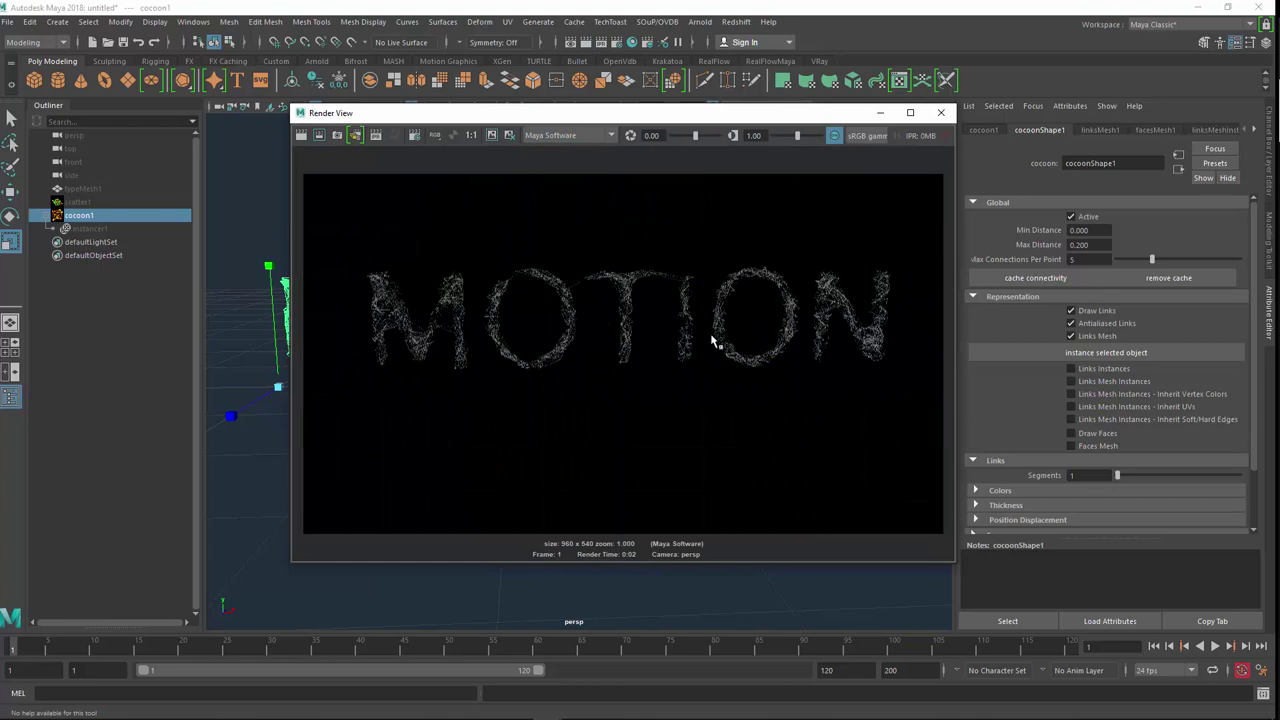
left_click(1071, 336)
left_click(1071, 323)
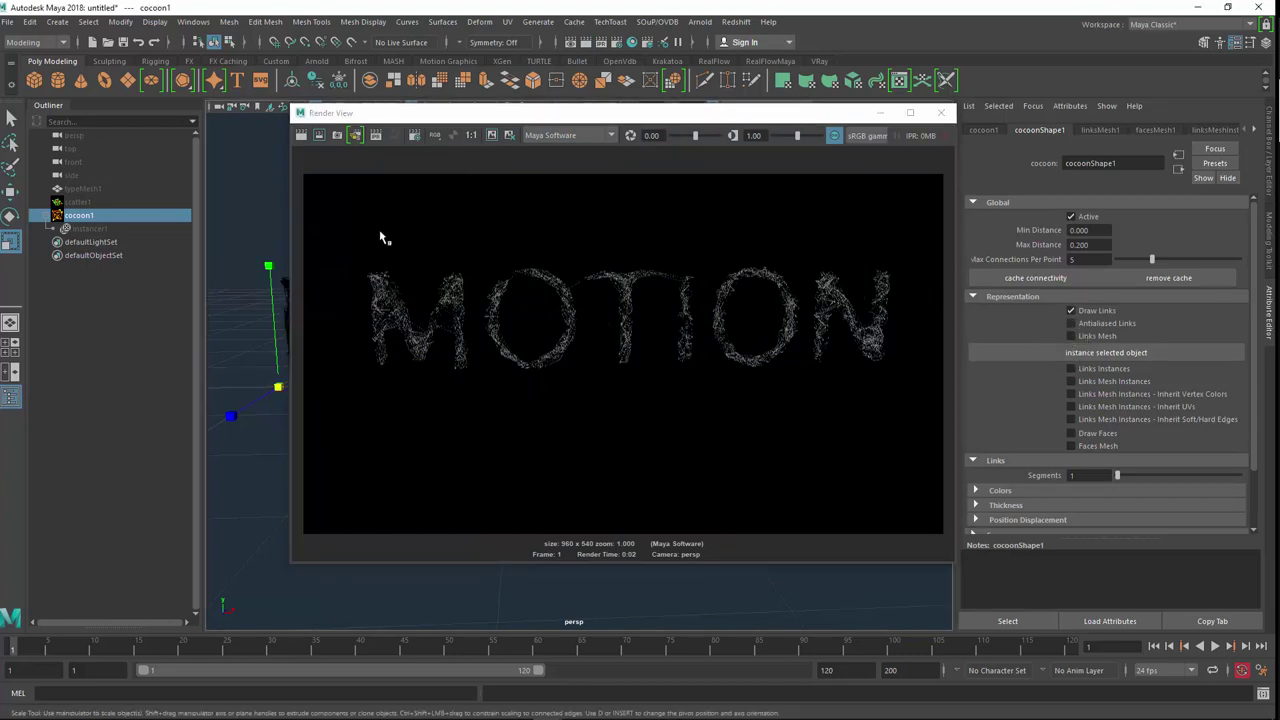
left_click(301, 136)
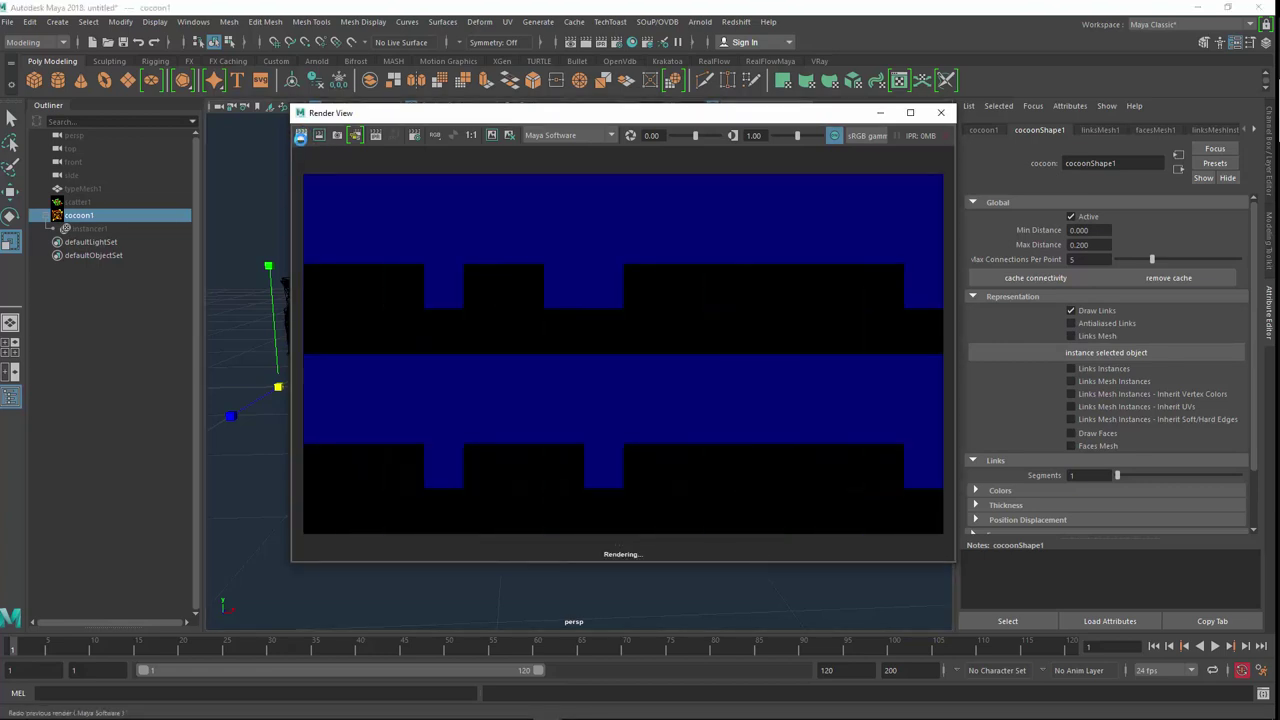
left_click(1093, 337)
left_click(1100, 324)
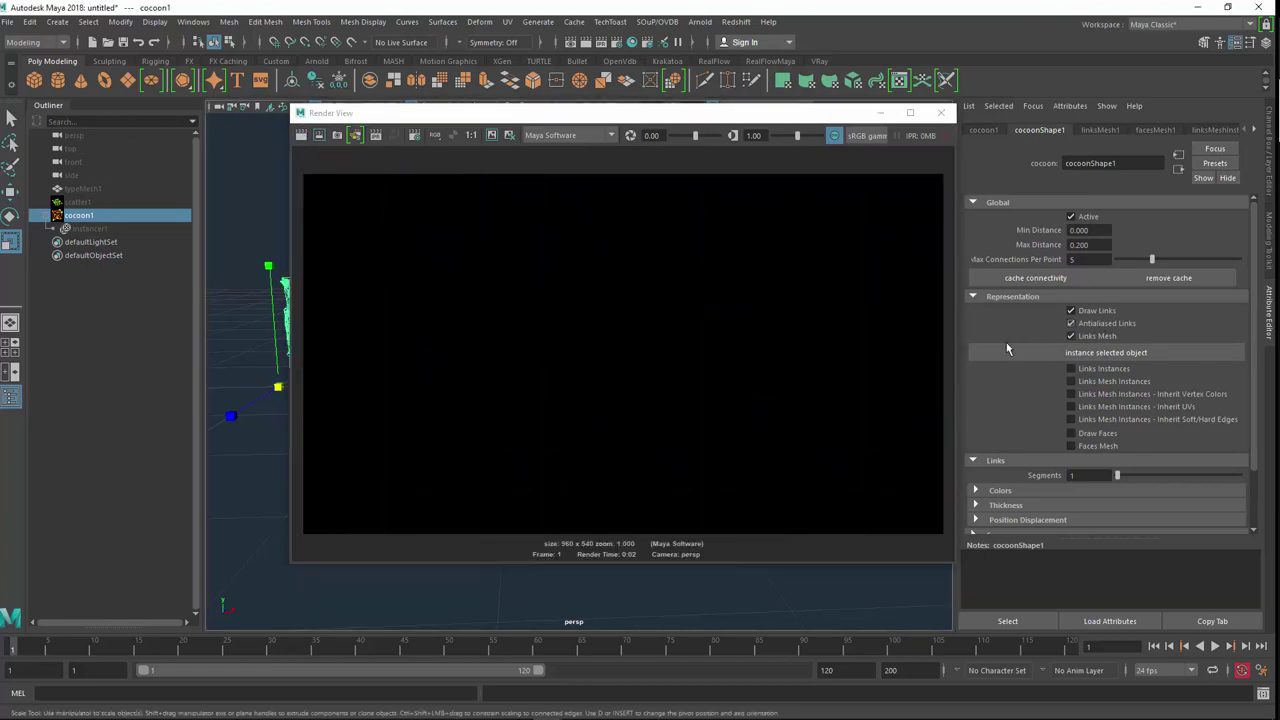
left_click_drag(803, 115, 727, 115)
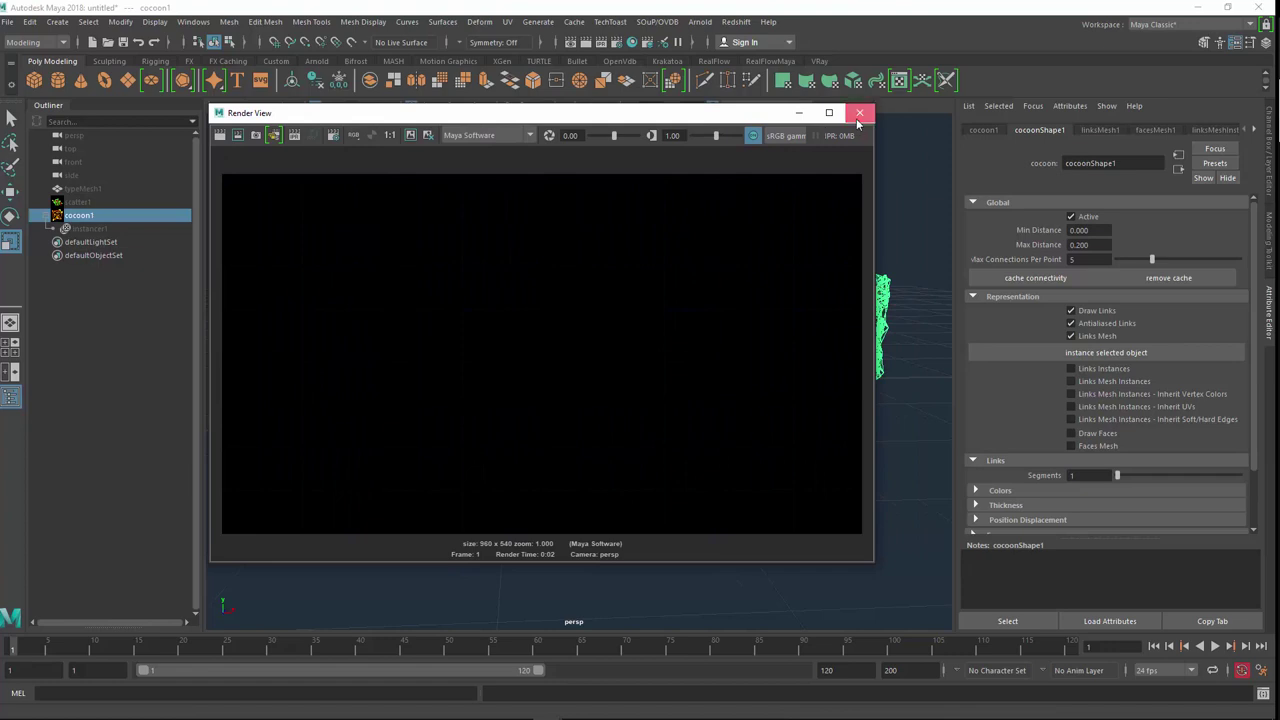
left_click(865, 112)
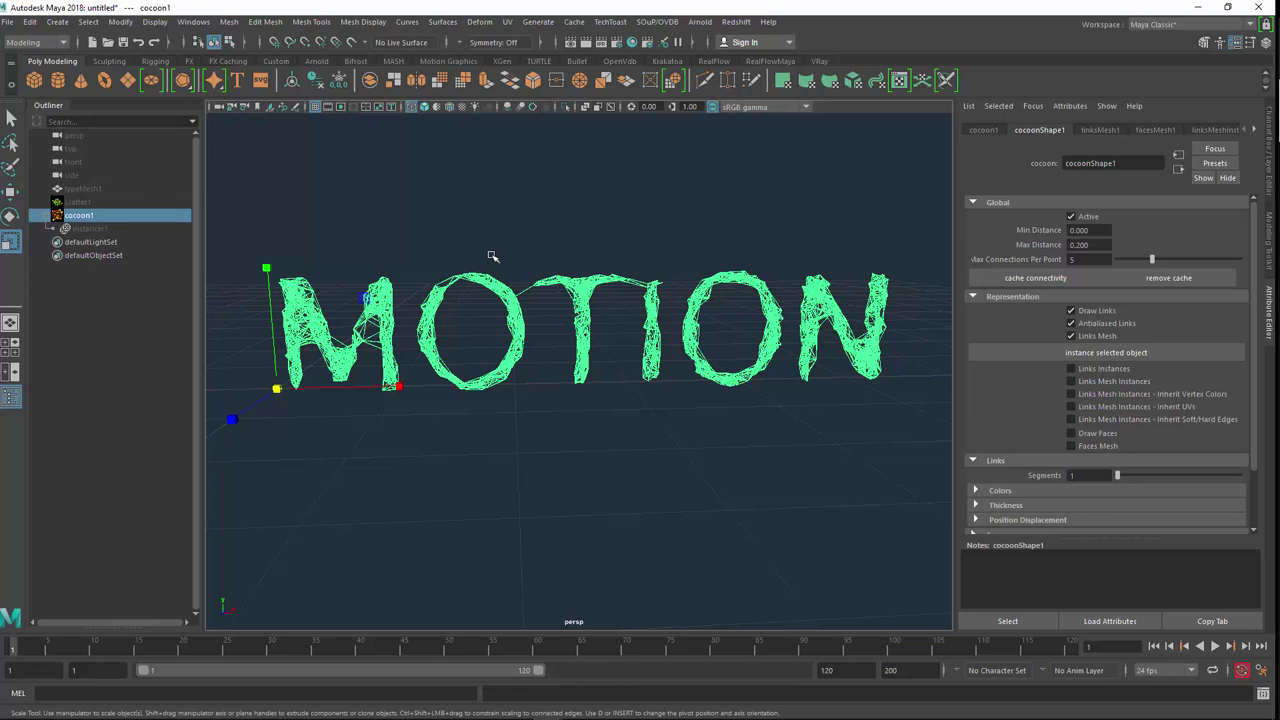
Orbit around the MOTION links mesh and bring up the Windows menu.
left_click_drag(527, 297, 547, 315, "alt")
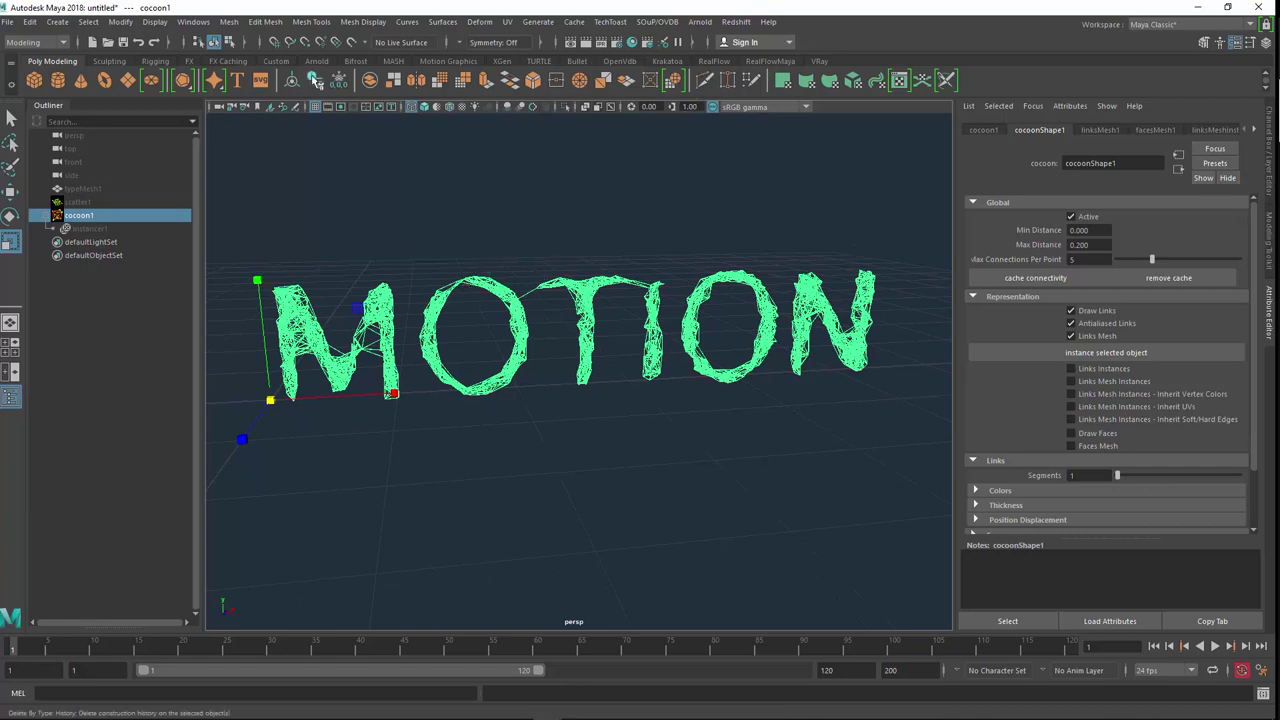
left_click(193, 21)
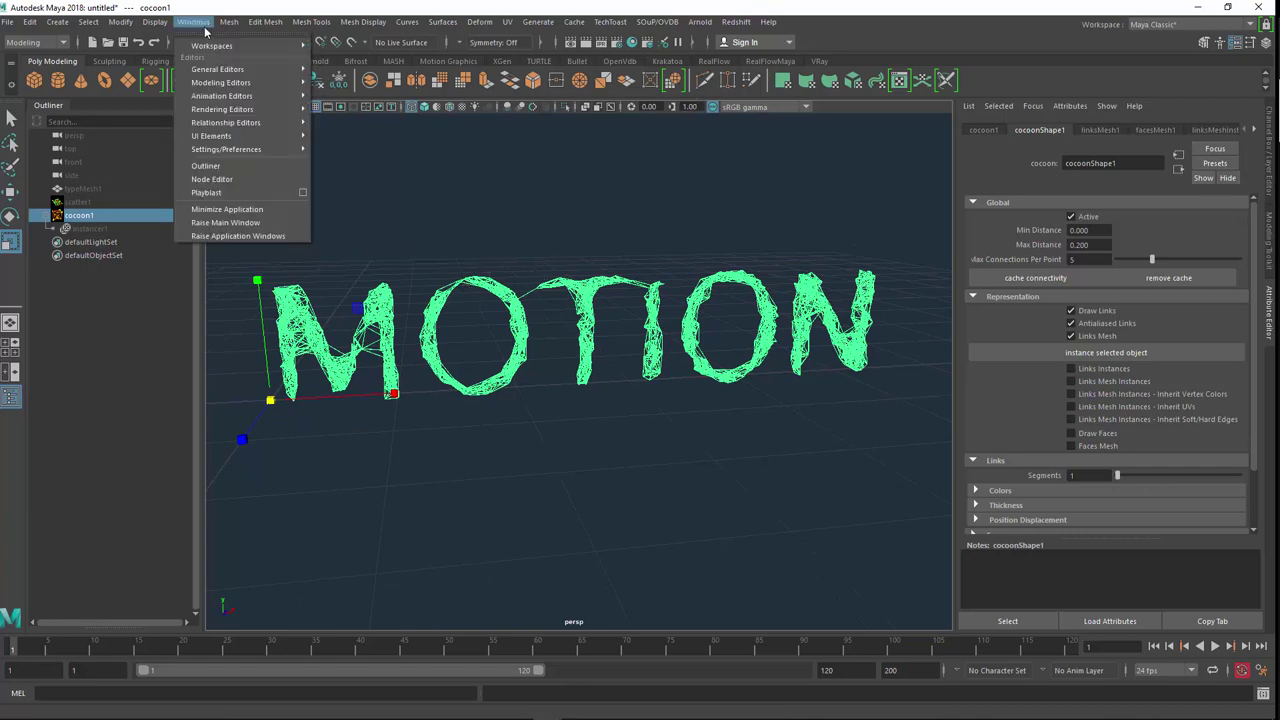
Open the Node Editor and arrange scatterShape1 and cocoonShape1 into view.
left_click(217, 177)
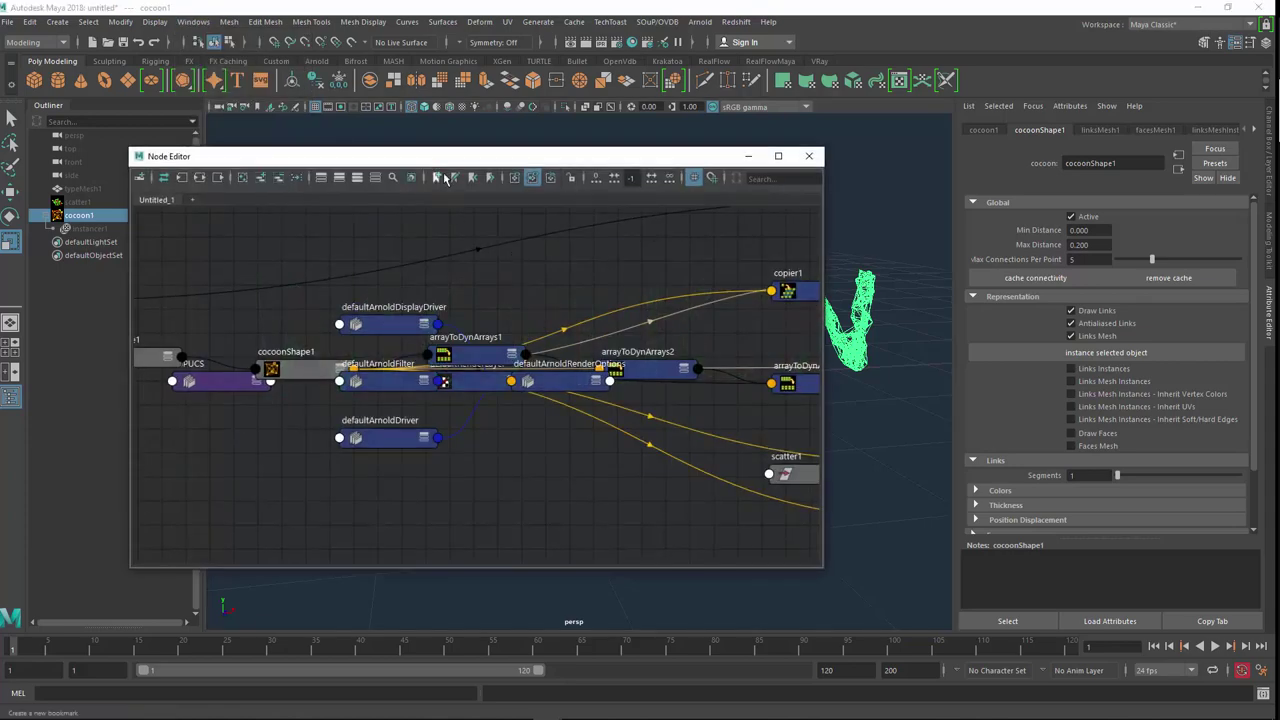
left_click_drag(471, 155, 570, 203)
left_click(300, 218)
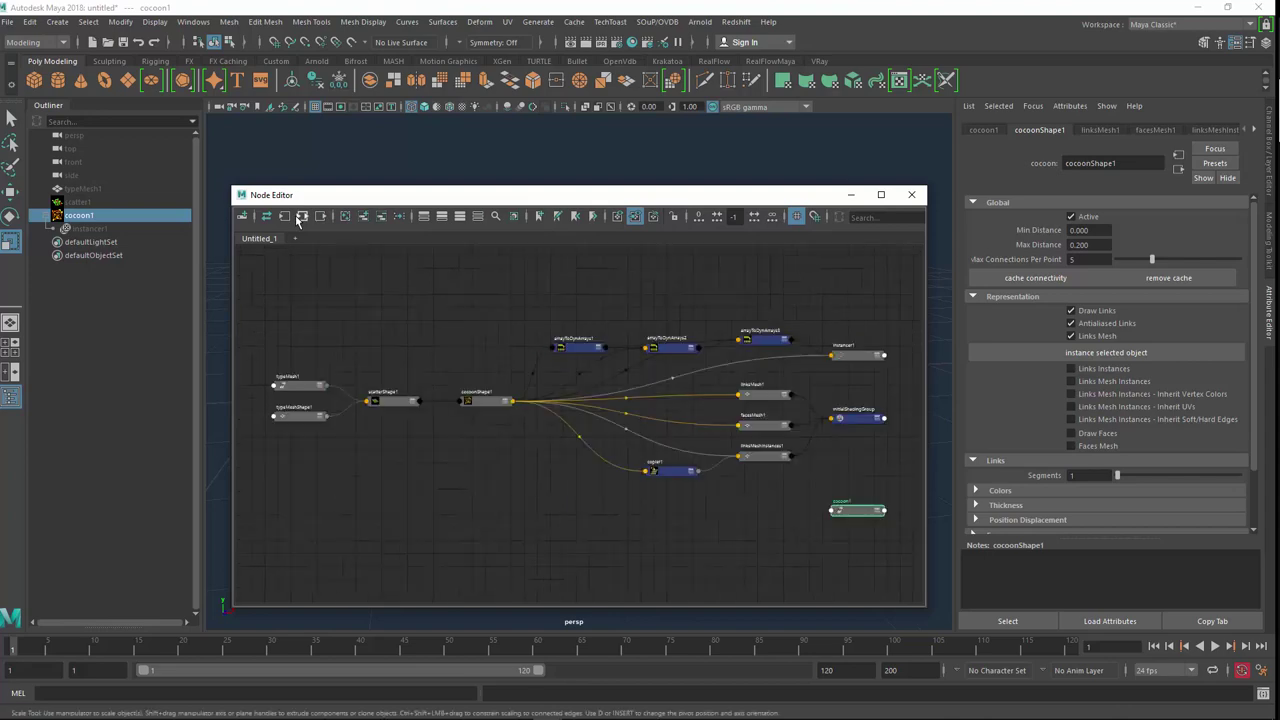
scroll(465, 392, "up", 5)
middle_click_drag(457, 400, 671, 357)
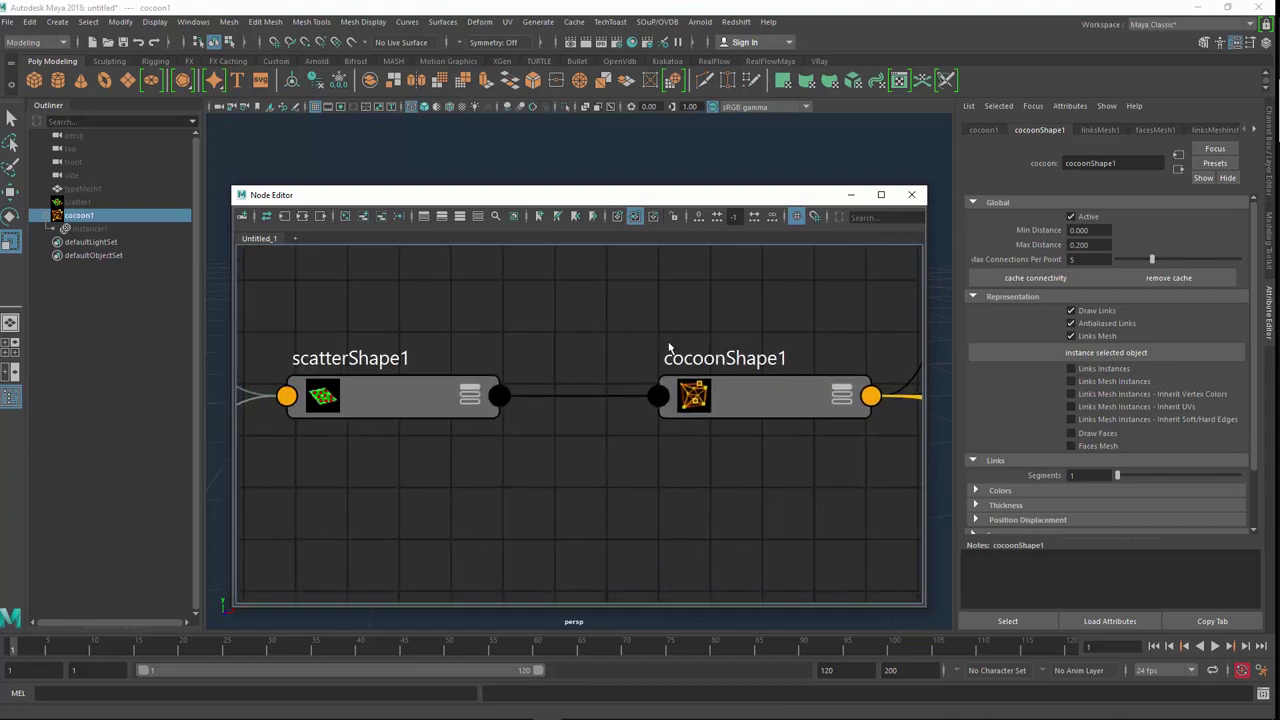
scroll(671, 357, "down", 1)
left_click_drag(514, 402, 478, 390)
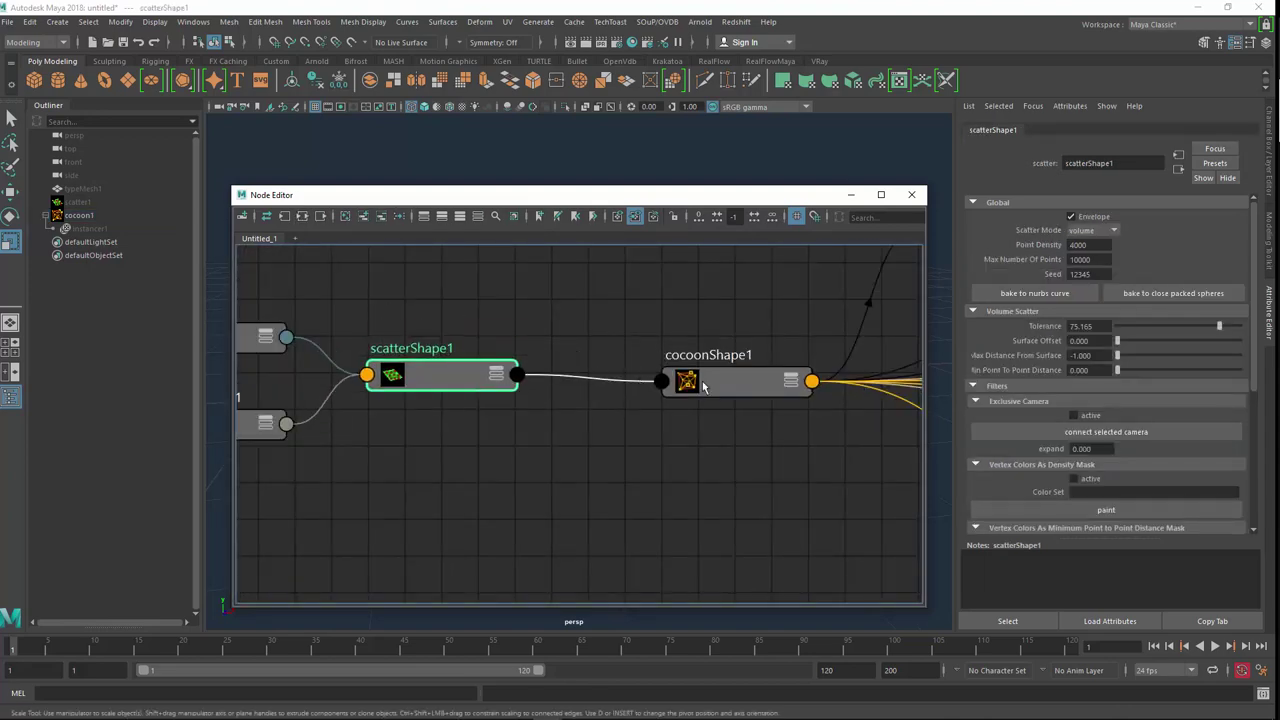
left_click_drag(705, 388, 761, 378)
scroll(740, 380, "down", 3)
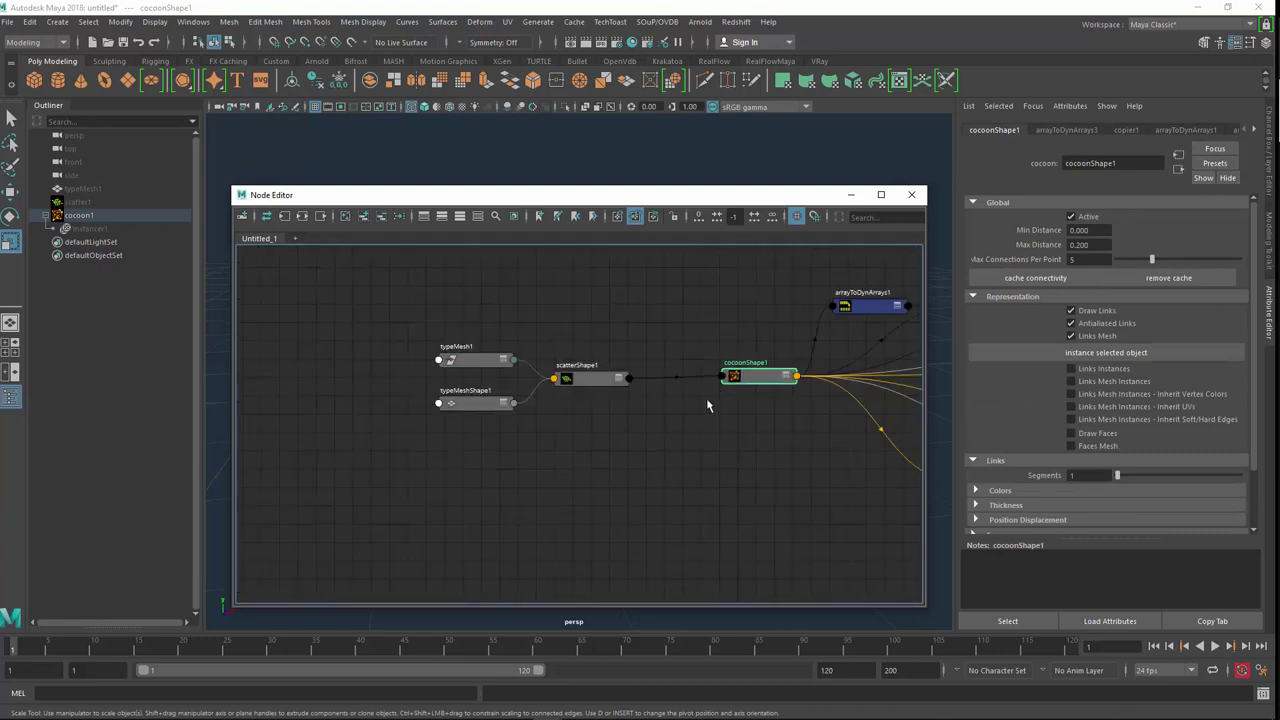
middle_click_drag(623, 408, 596, 404)
Expand both nodes and delete the Out Position PP → In Position PP connection.
left_click(597, 404)
left_click(586, 351)
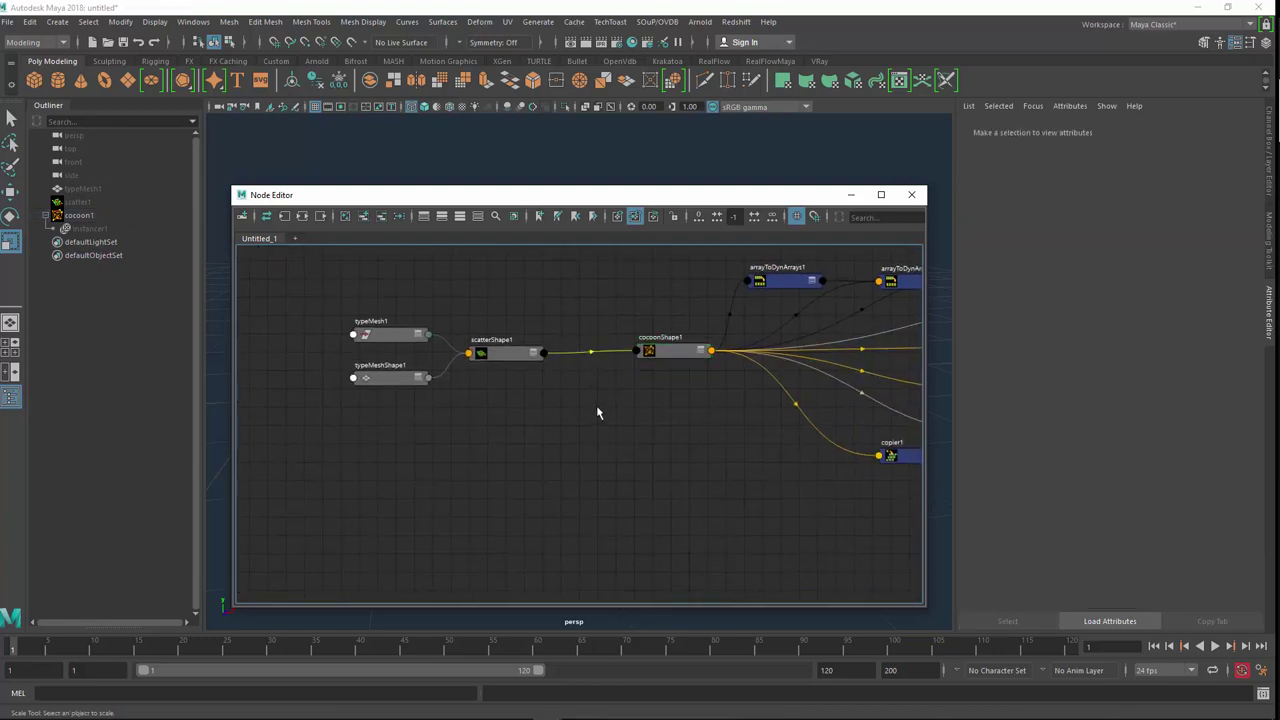
scroll(598, 395, "up", 2)
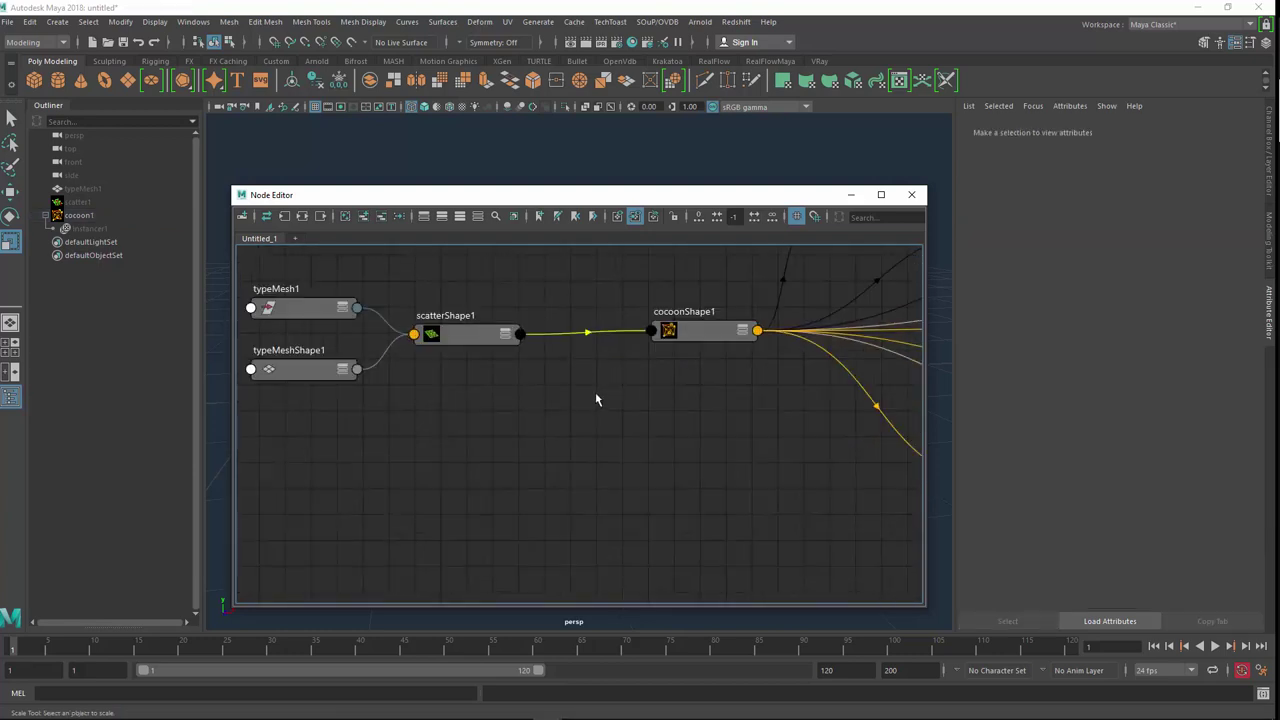
left_click(741, 333)
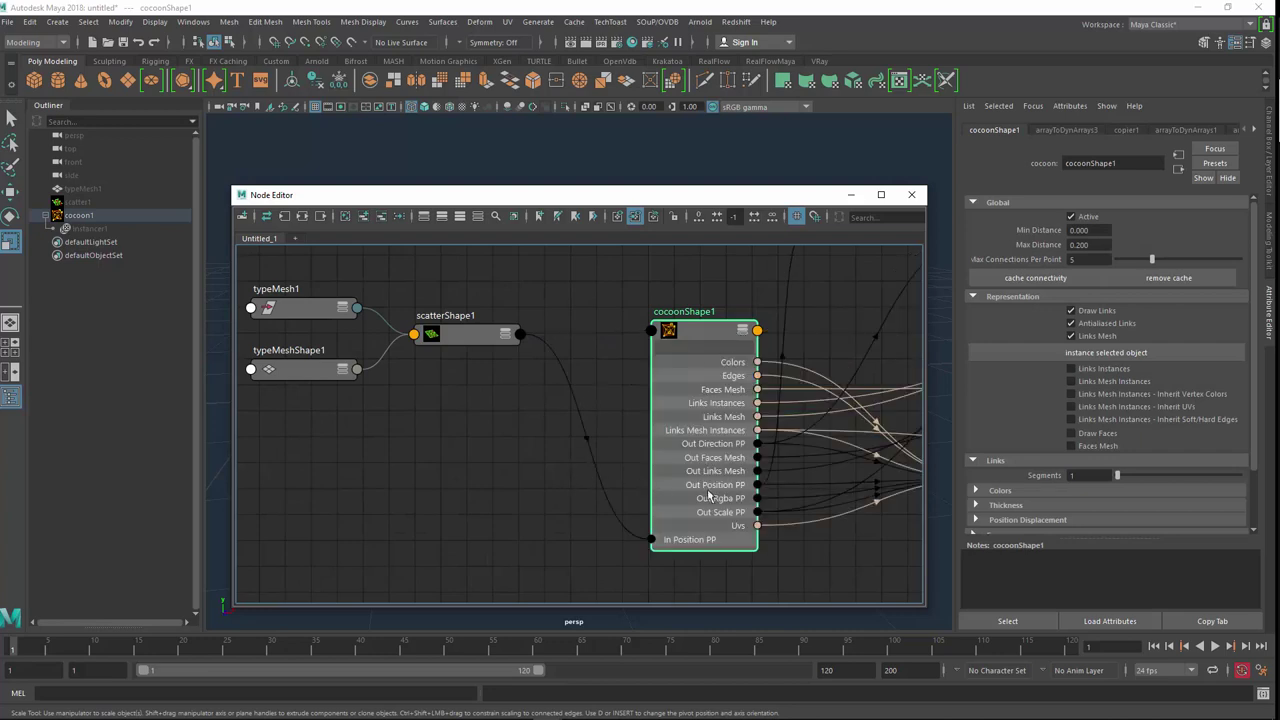
left_click(497, 338)
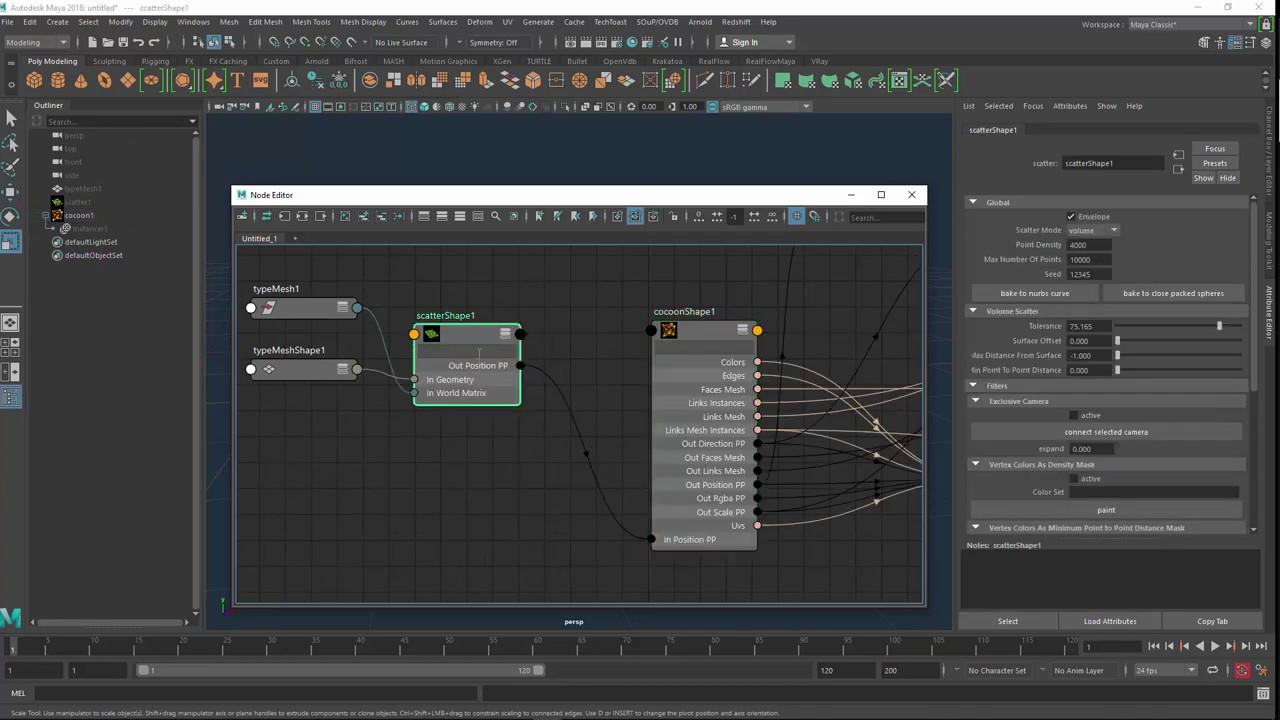
left_click_drag(466, 331, 445, 296)
left_click_drag(678, 328, 715, 278)
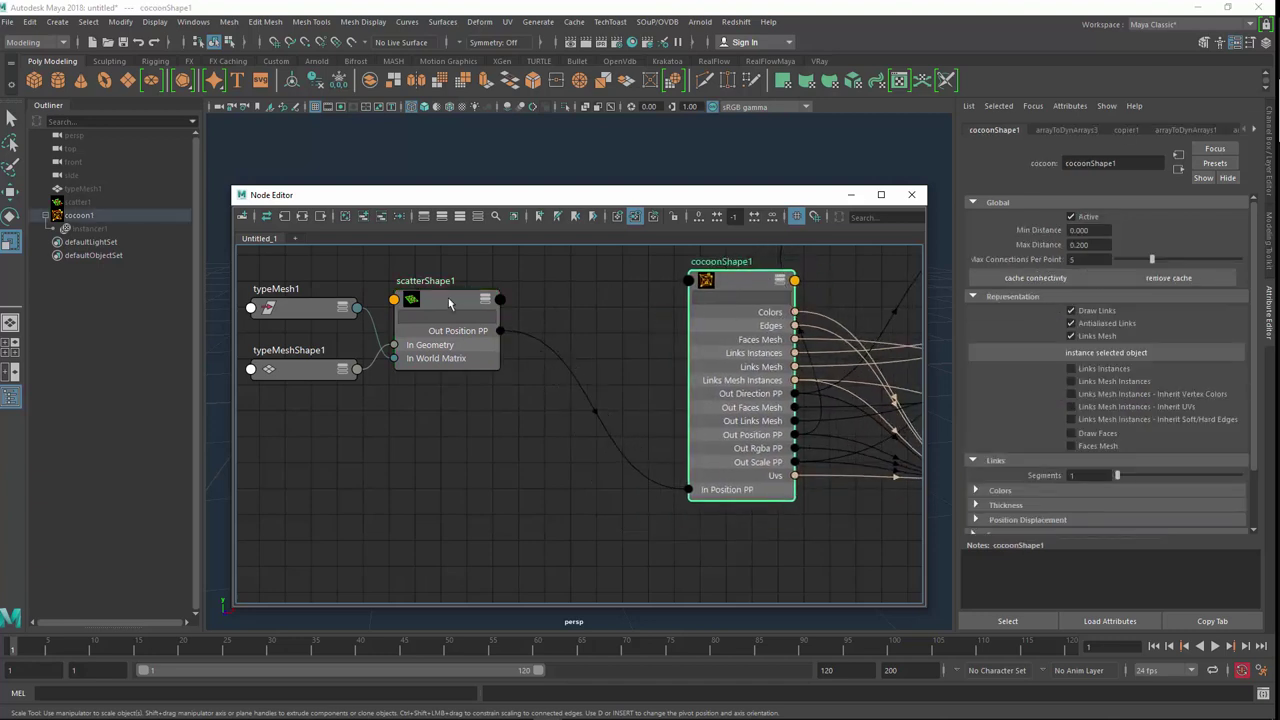
left_click_drag(449, 304, 444, 307)
left_click_drag(289, 309, 281, 308)
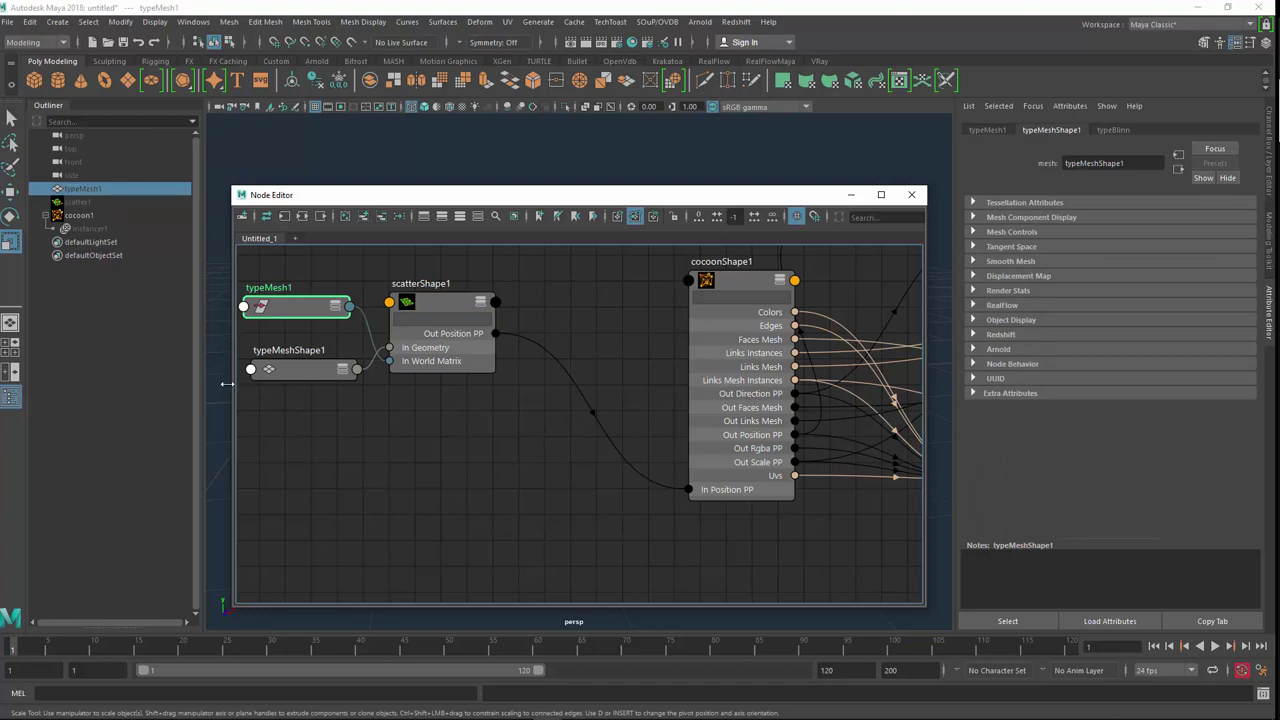
left_click_drag(218, 383, 90, 380)
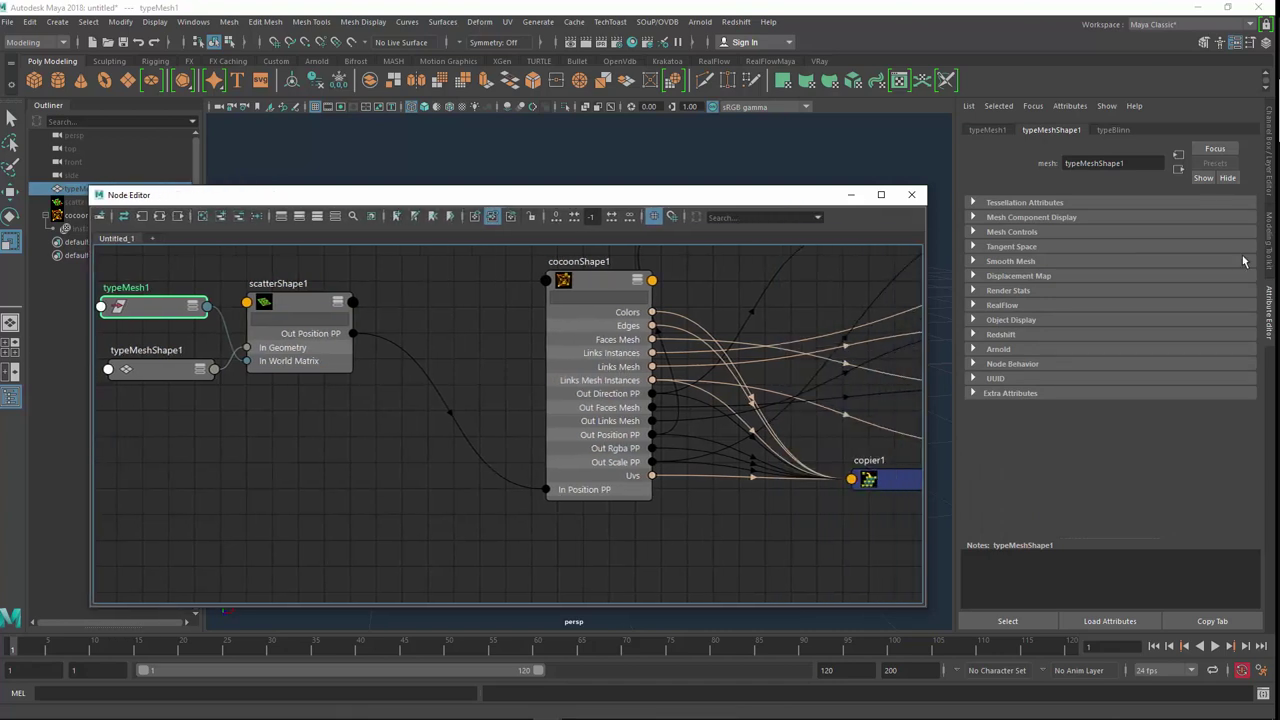
left_click(432, 394)
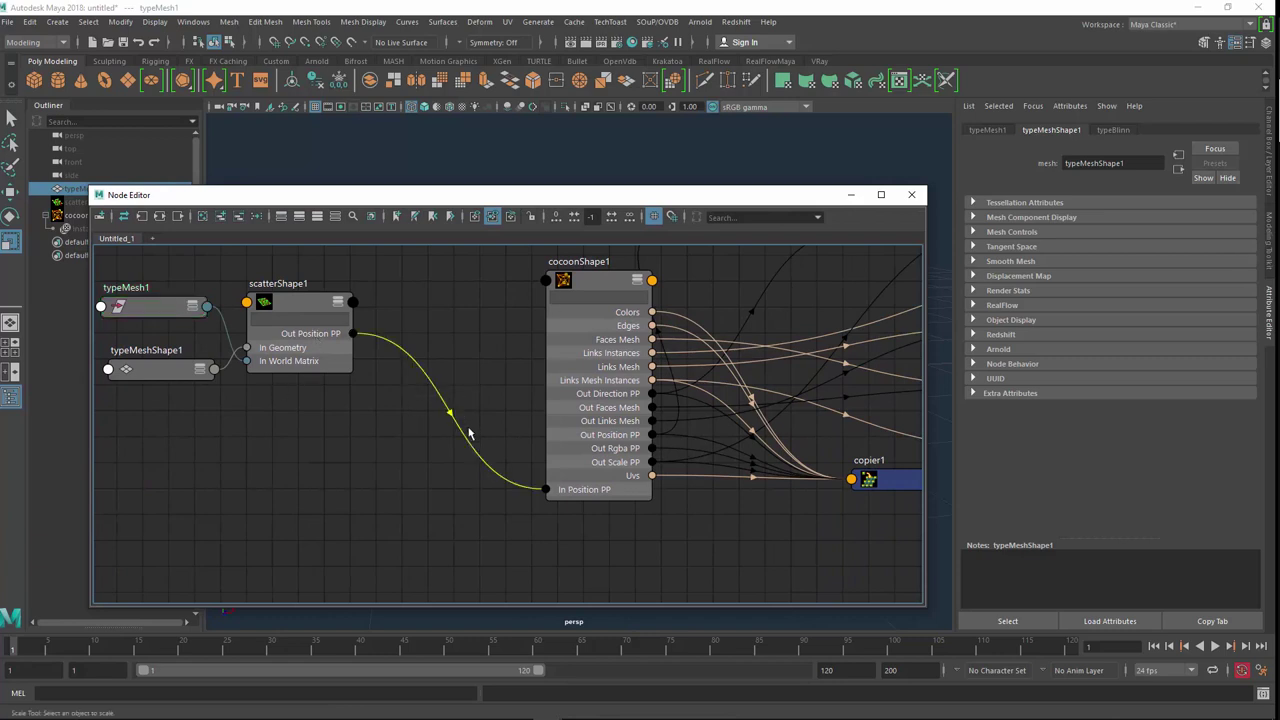
key("Delete")
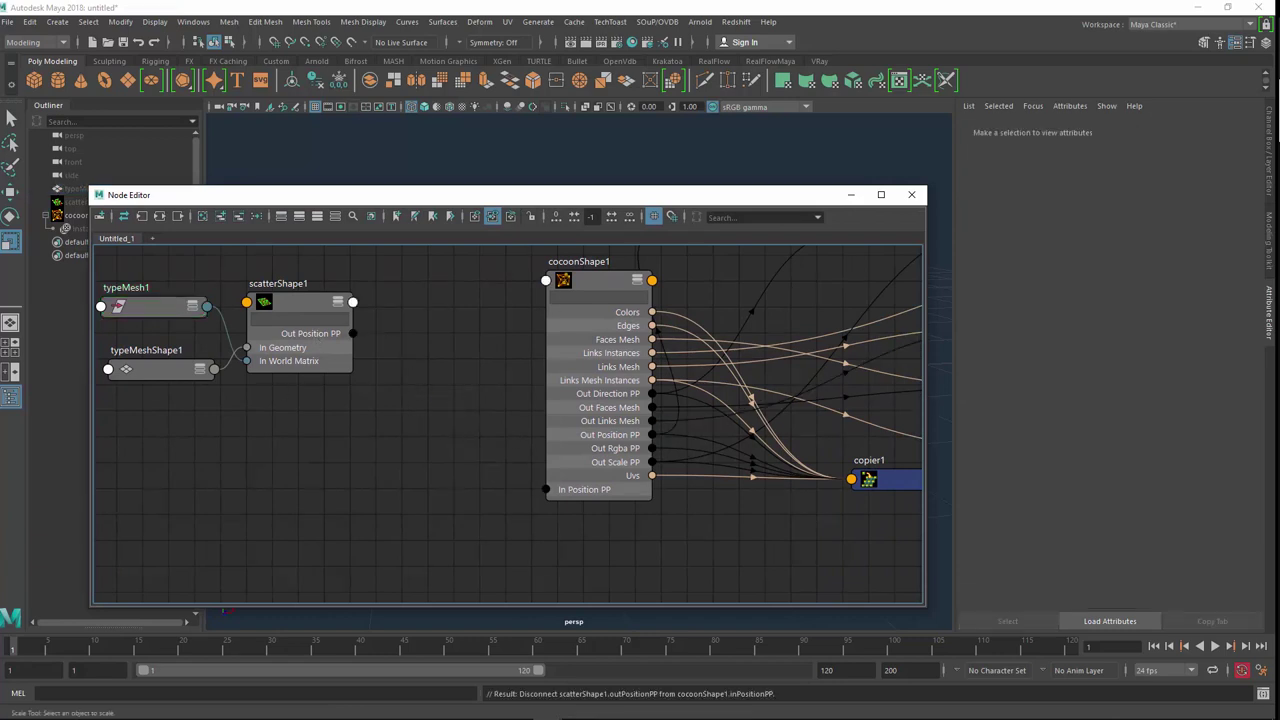
Create a SOuP attributeTransfer node from the scatter1 object.
left_click_drag(400, 194, 460, 219)
left_click(78, 201)
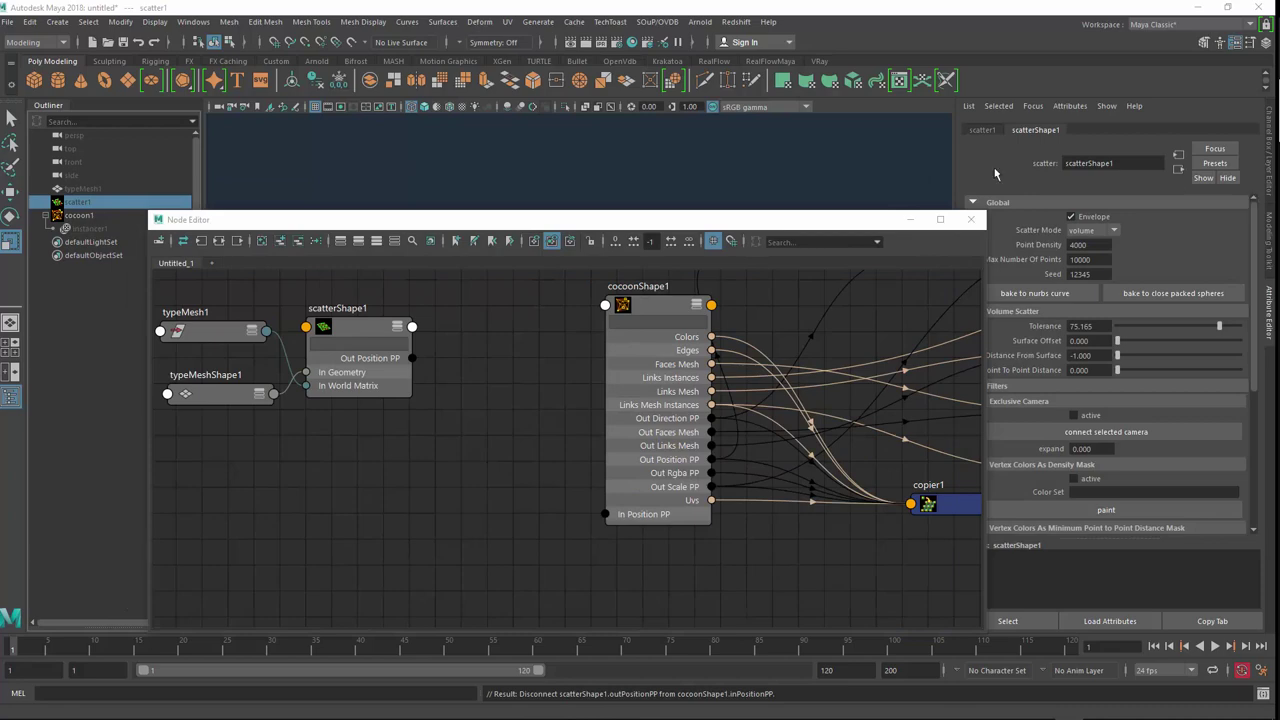
left_click(652, 22)
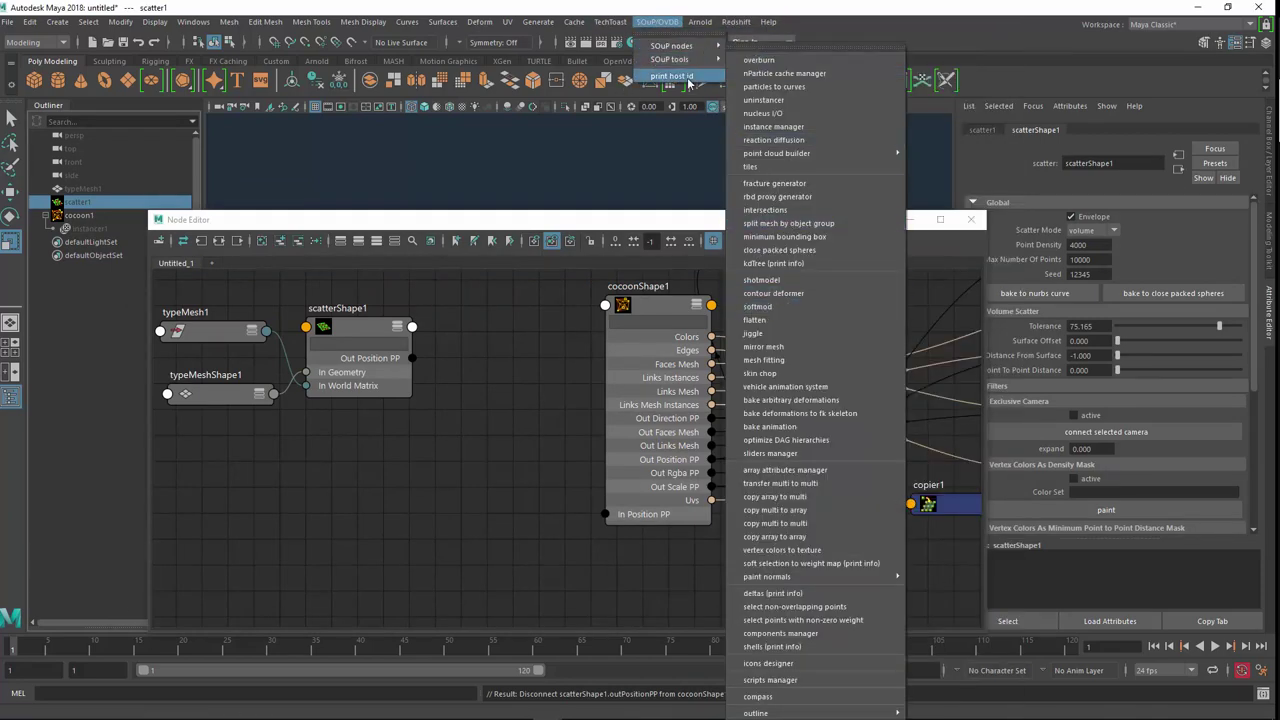
mouse_move(672, 46)
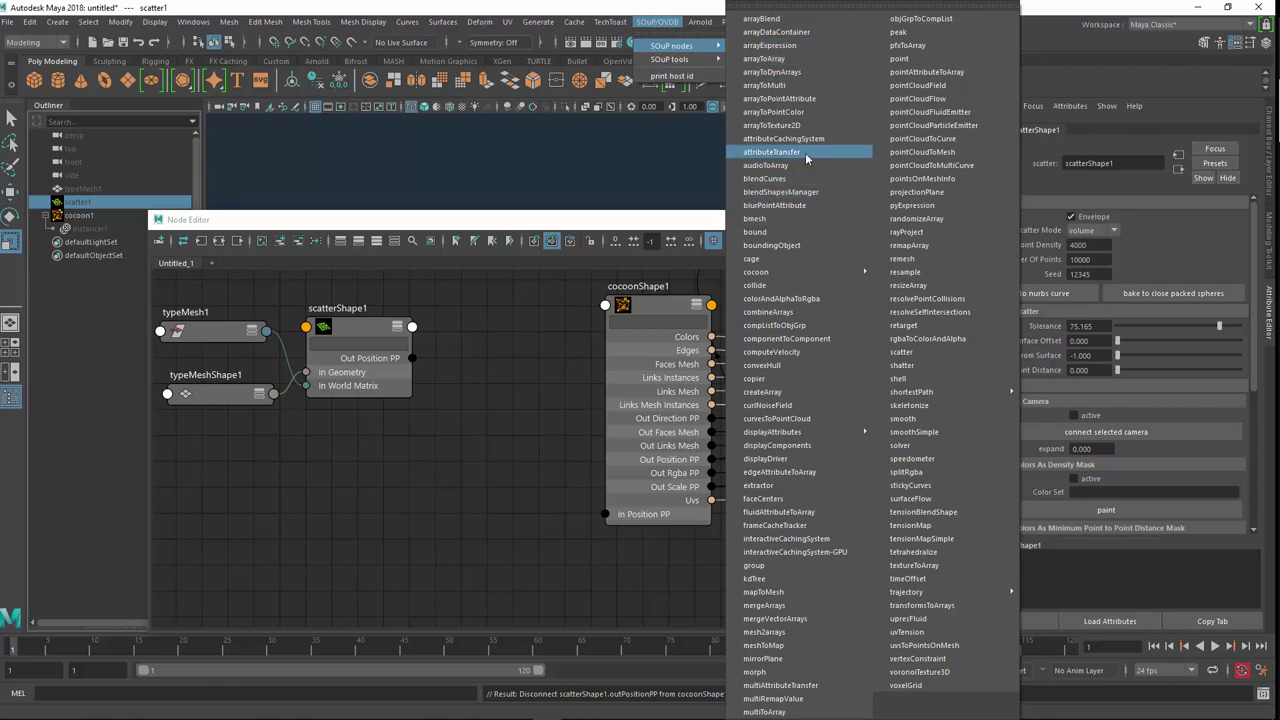
left_click(806, 152)
Arrange typeMesh1, typeMeshShape1, scatterShape1 and attributeTransfer1 neatly side by side.
left_click_drag(568, 404, 469, 351)
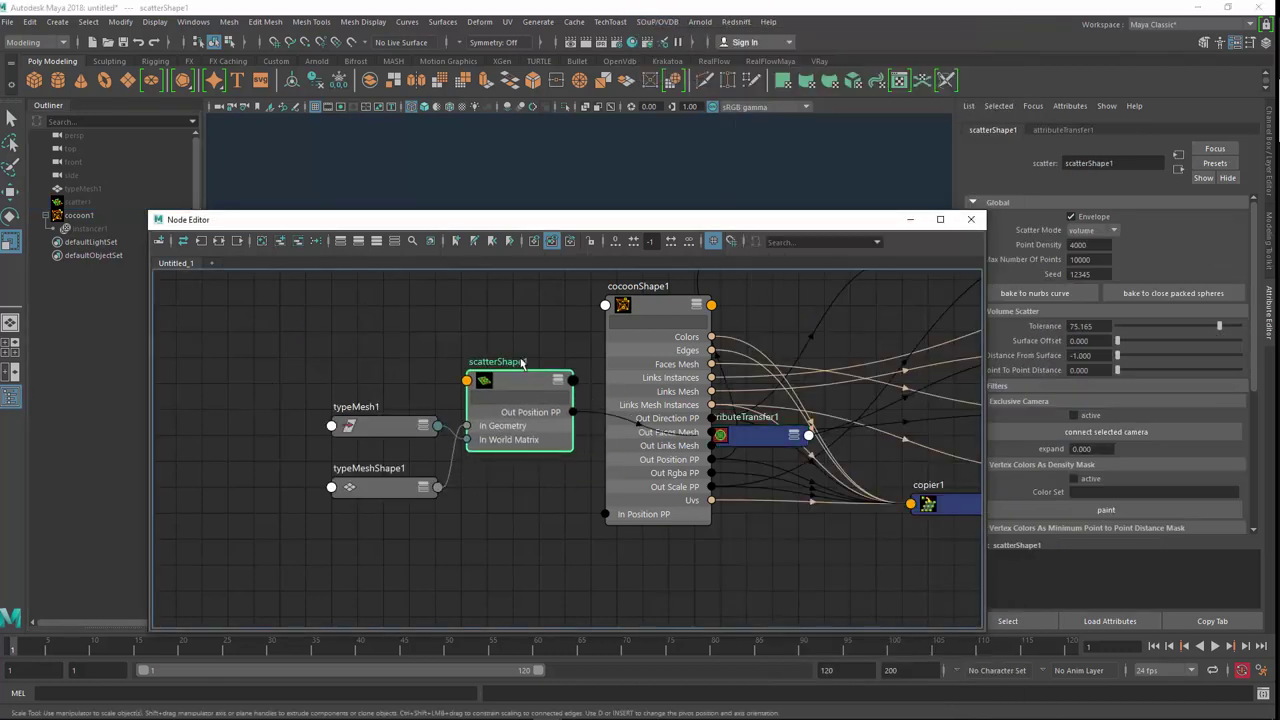
left_click_drag(370, 425, 241, 325)
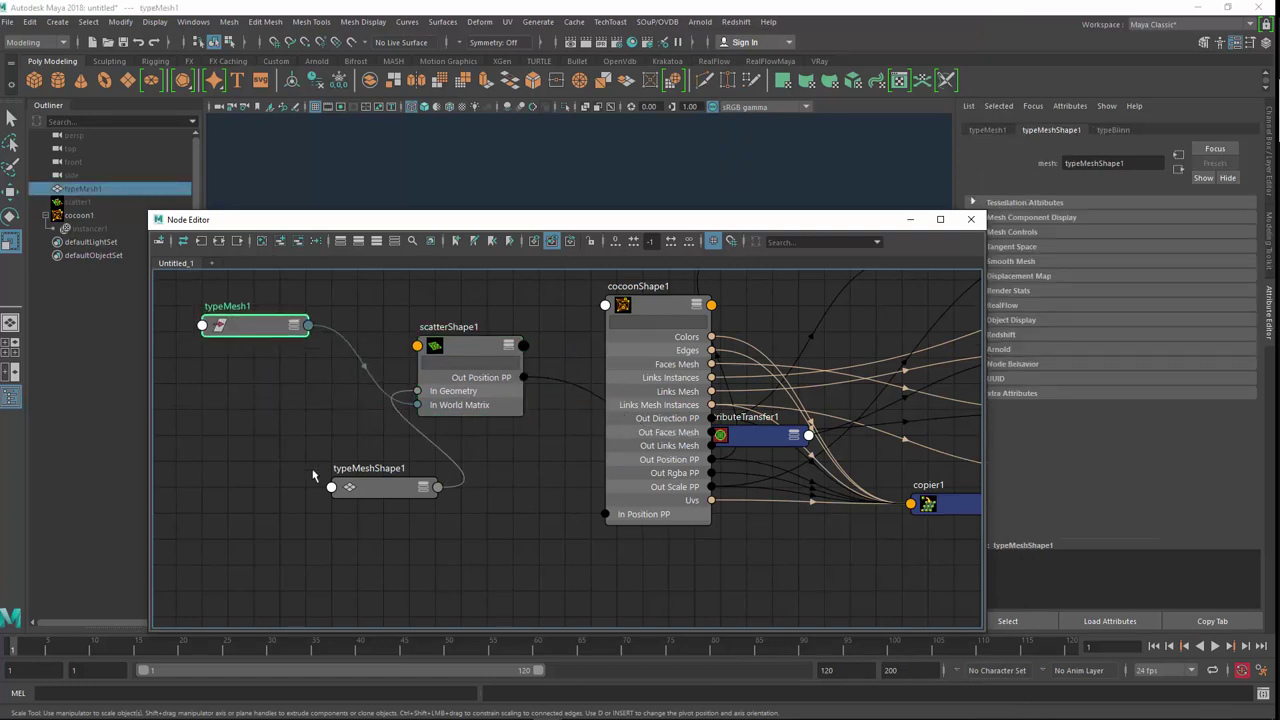
left_click_drag(363, 497, 211, 406)
left_click_drag(475, 373, 393, 347)
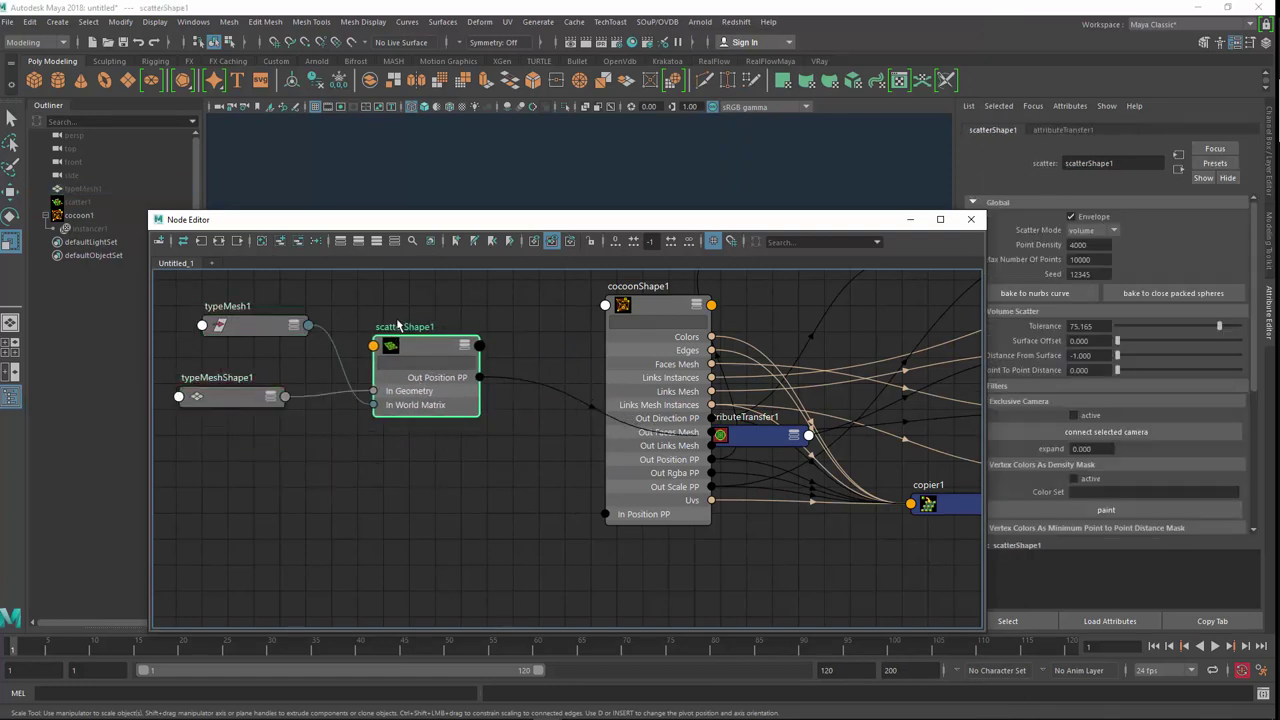
left_click_drag(757, 440, 509, 412)
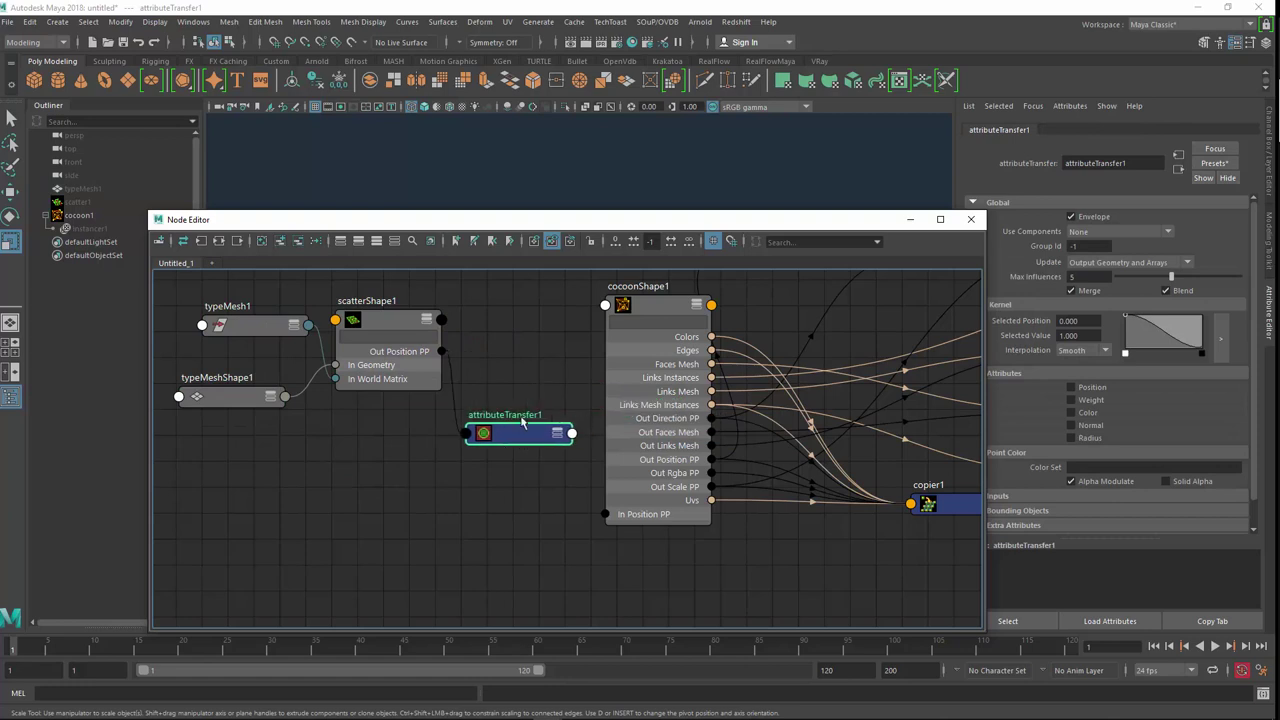
left_click_drag(360, 334, 351, 350)
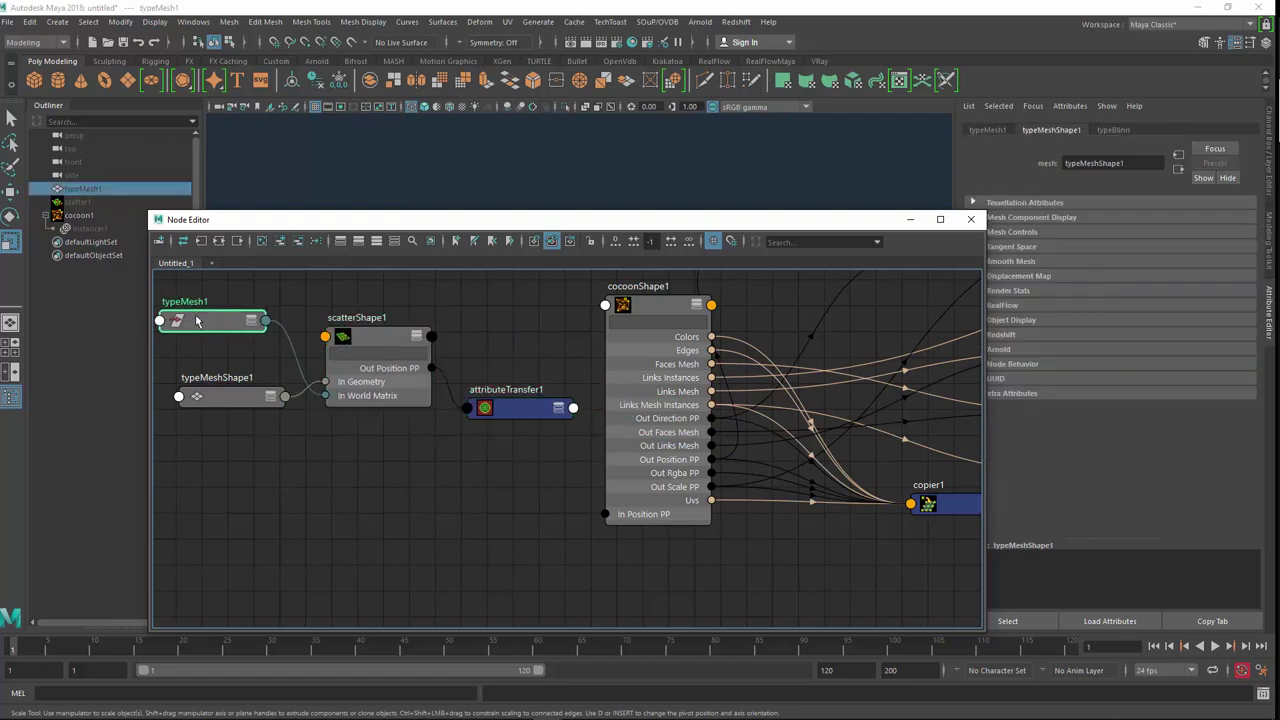
left_click_drag(246, 327, 195, 310)
left_click_drag(357, 347, 329, 307)
left_click_drag(514, 410, 497, 345)
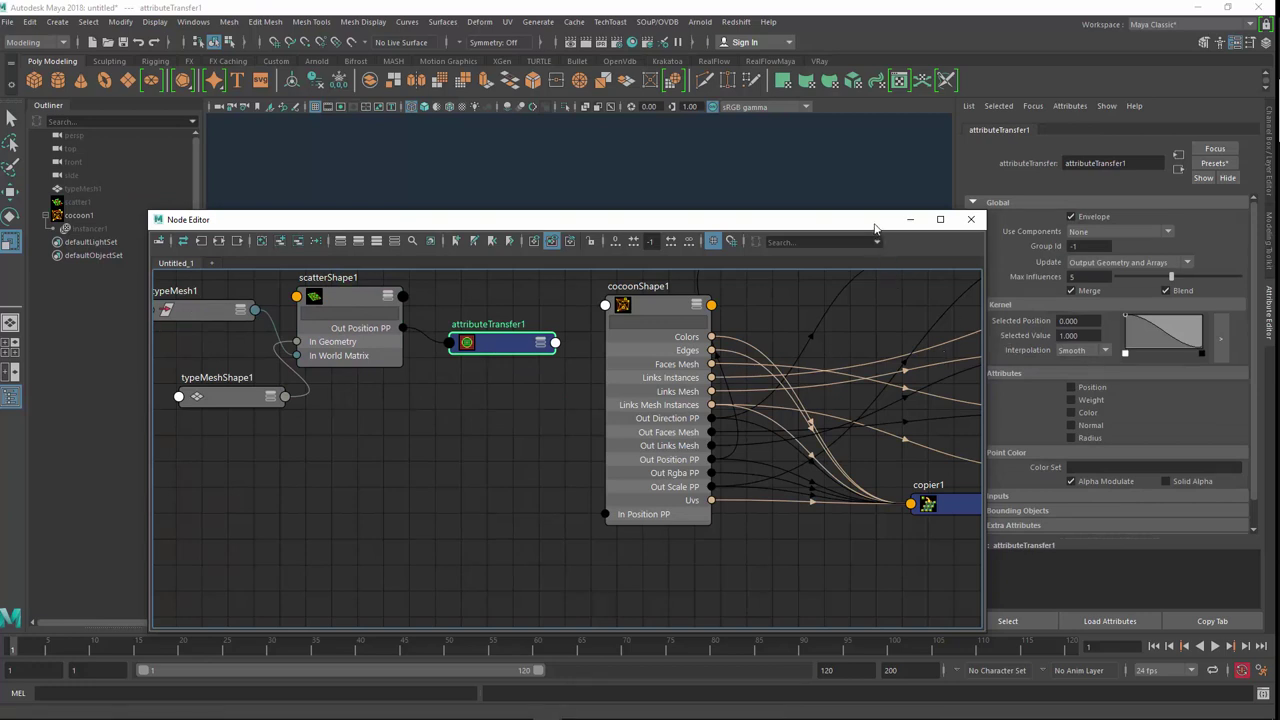
left_click_drag(874, 226, 822, 147)
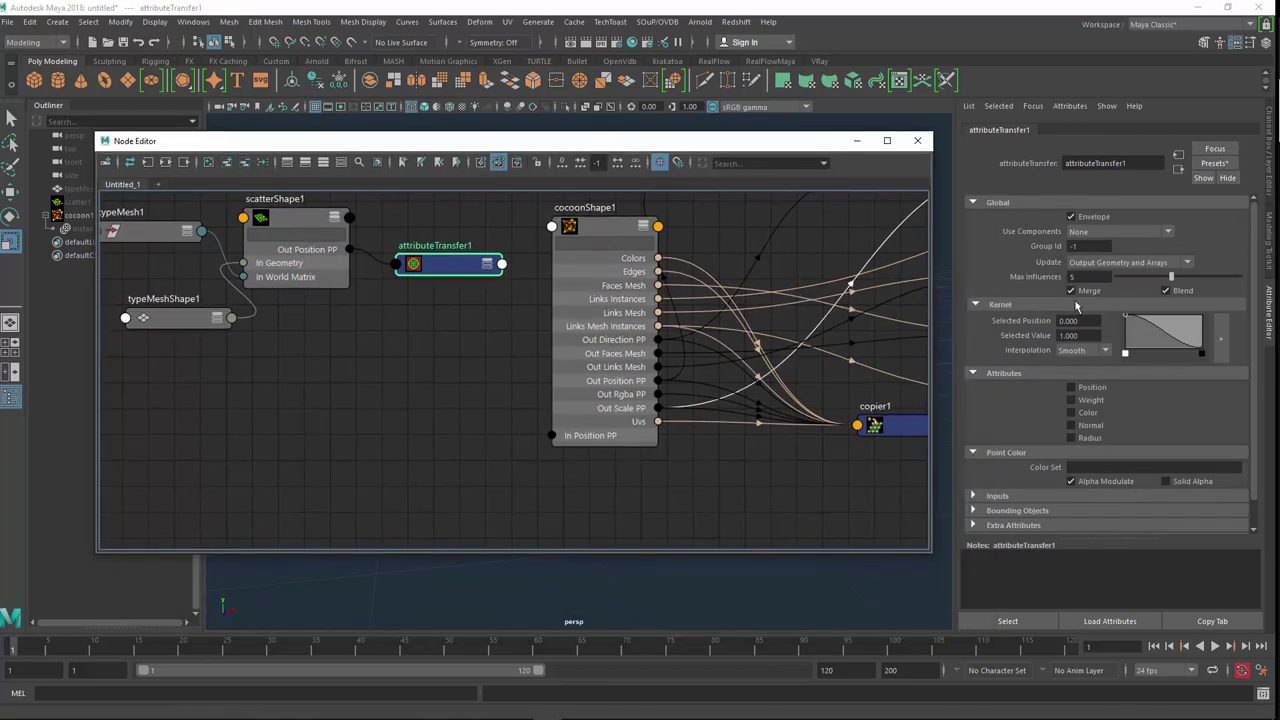
Enable Color and Radius transfer on attributeTransfer1 and add a new bounding object.
left_click(1088, 412)
left_click(1088, 437)
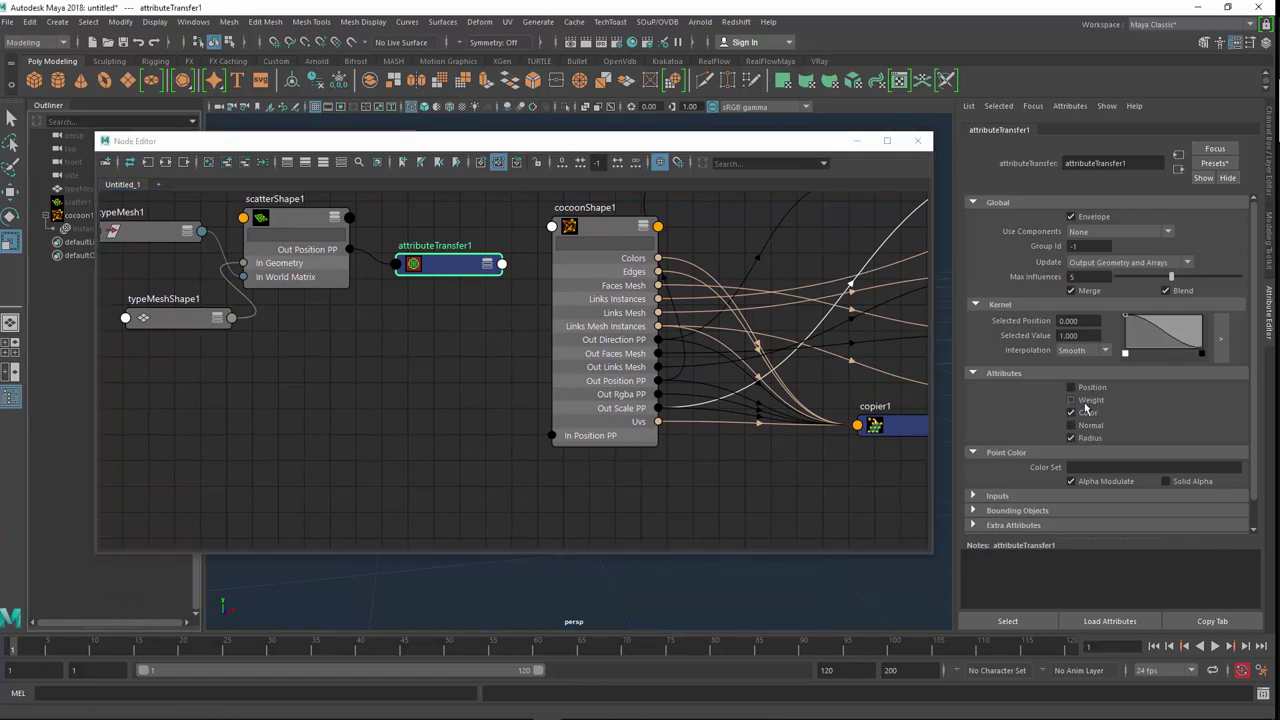
scroll(1095, 403, "down", 2)
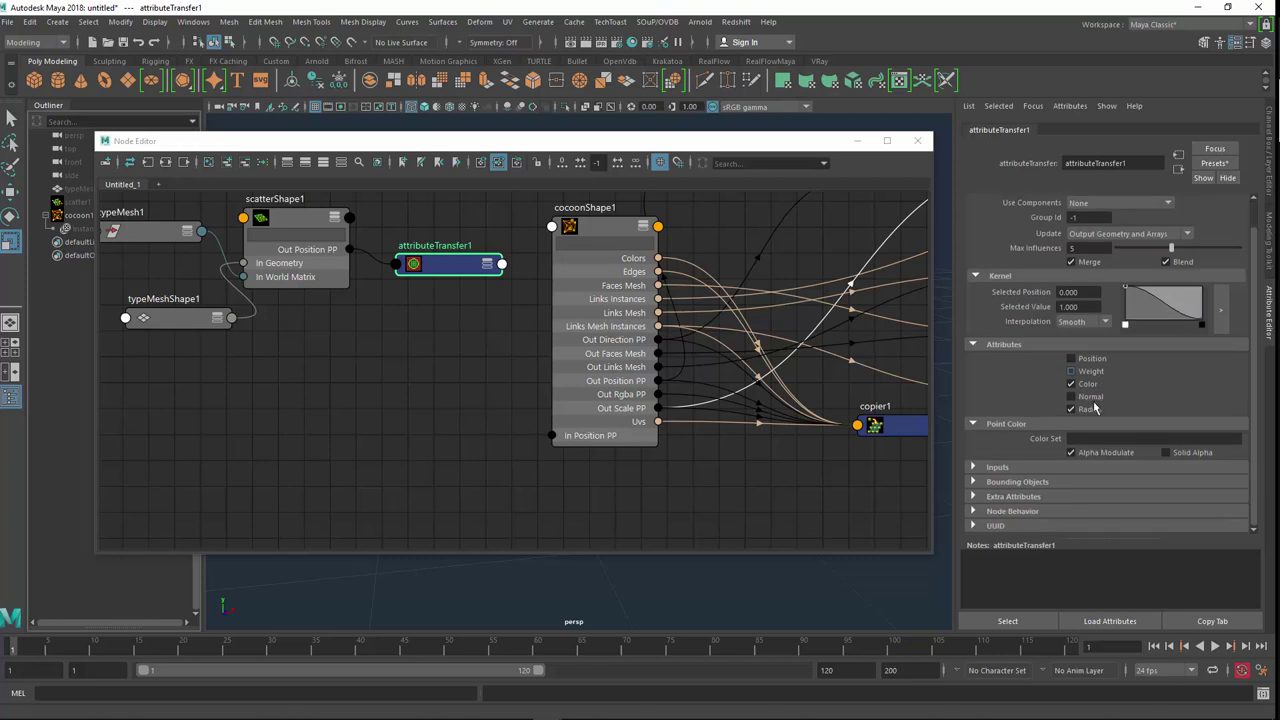
left_click(1004, 484)
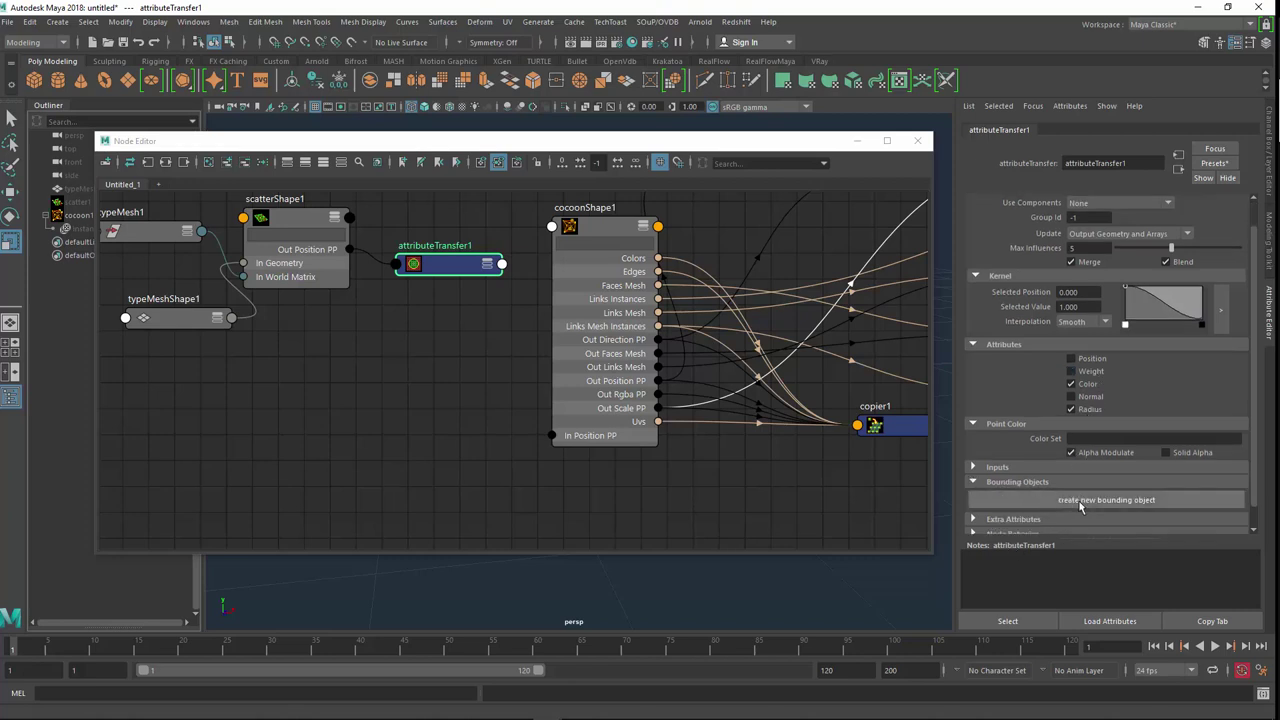
left_click(1080, 507)
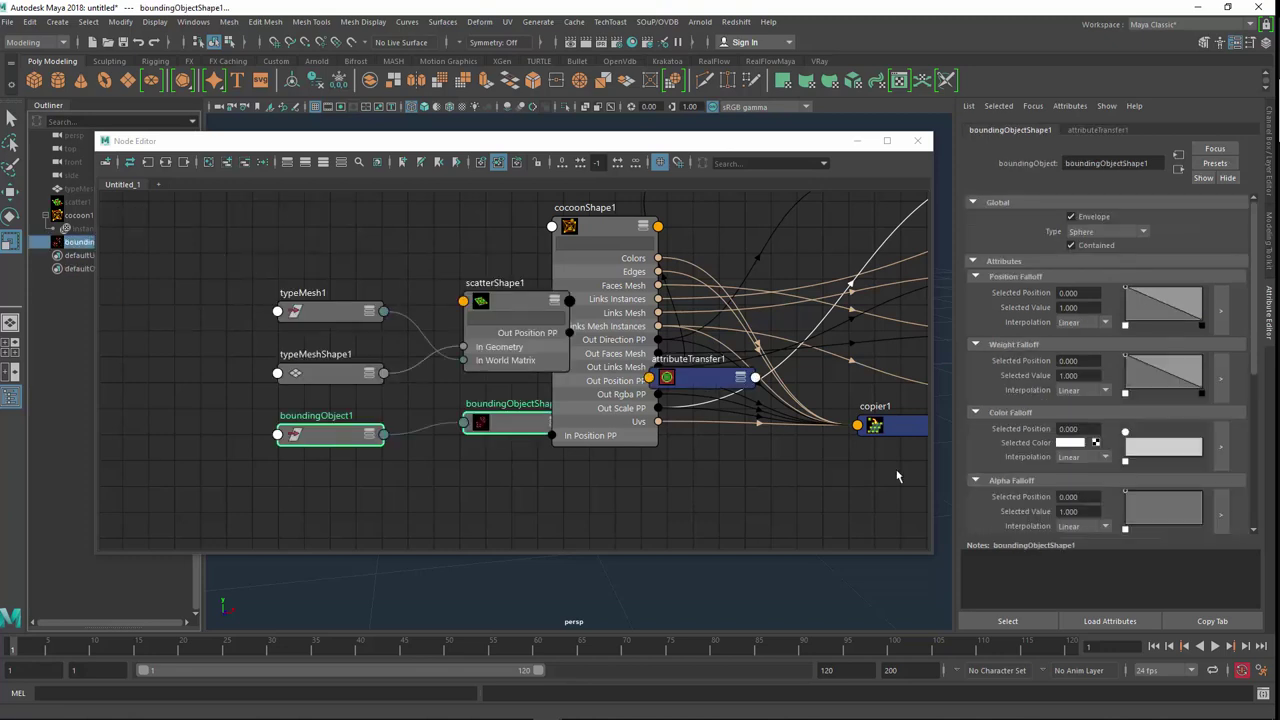
Rearrange cocoonShape1, attributeTransfer1 and boundingObjectShape1 into a tidy graph layout.
left_click_drag(518, 308, 503, 305)
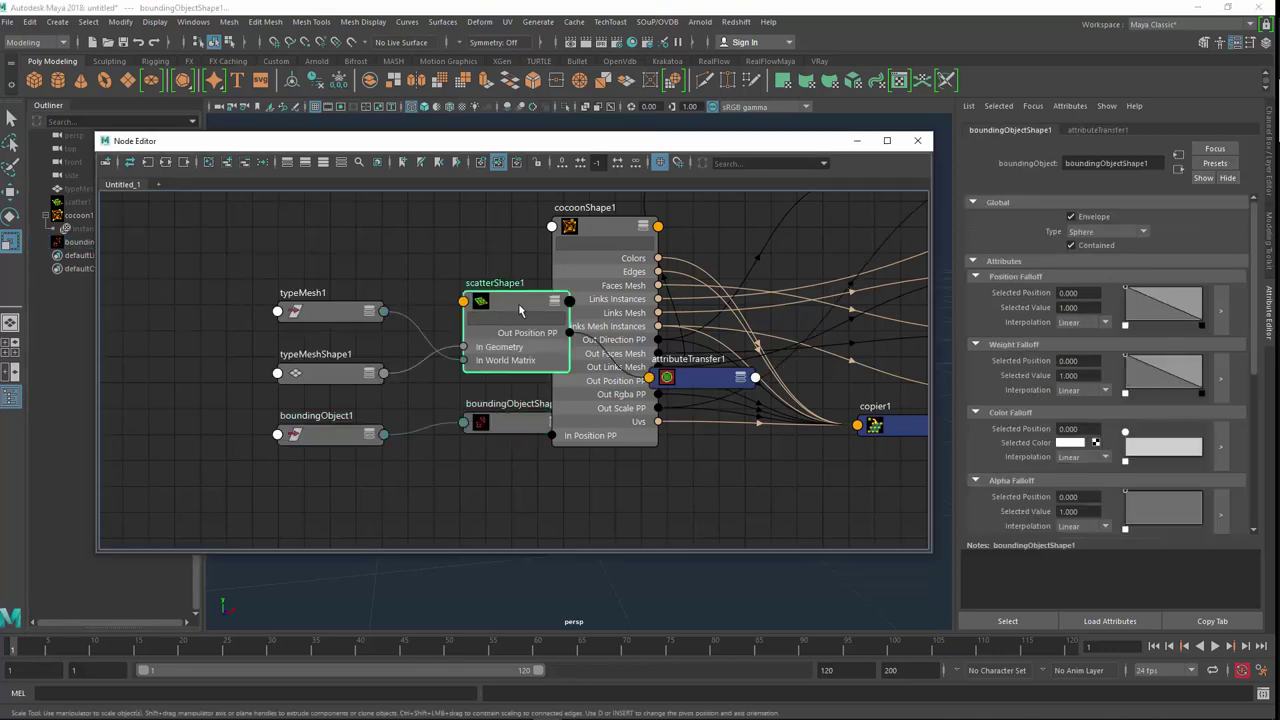
left_click_drag(585, 241, 821, 266)
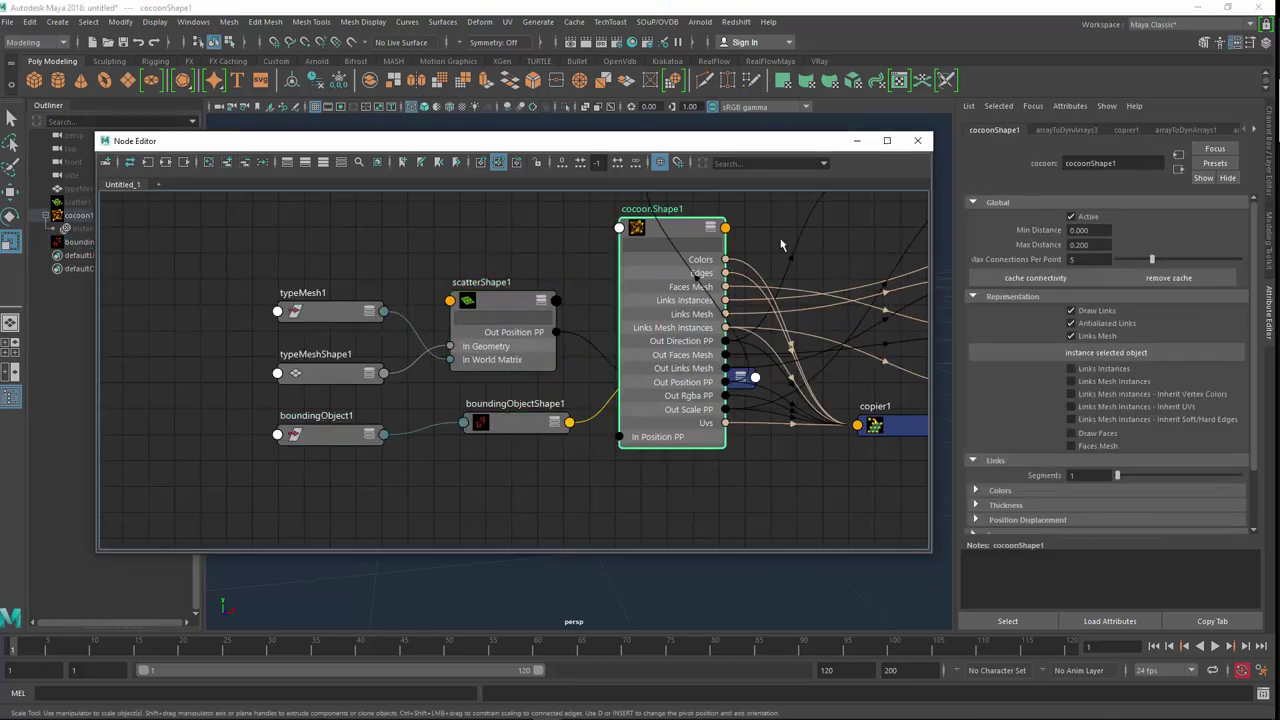
mouse_move(234, 245)
left_mouse_down()
mouse_move(560, 398)
mouse_move(772, 479)
left_mouse_up()
mouse_move(675, 355)
left_mouse_down()
mouse_move(524, 272)
mouse_move(500, 320)
left_mouse_up()
mouse_move(843, 262)
left_mouse_down()
mouse_move(802, 277)
mouse_move(676, 277)
mouse_move(717, 278)
left_mouse_up()
left_click_drag(543, 348, 540, 326)
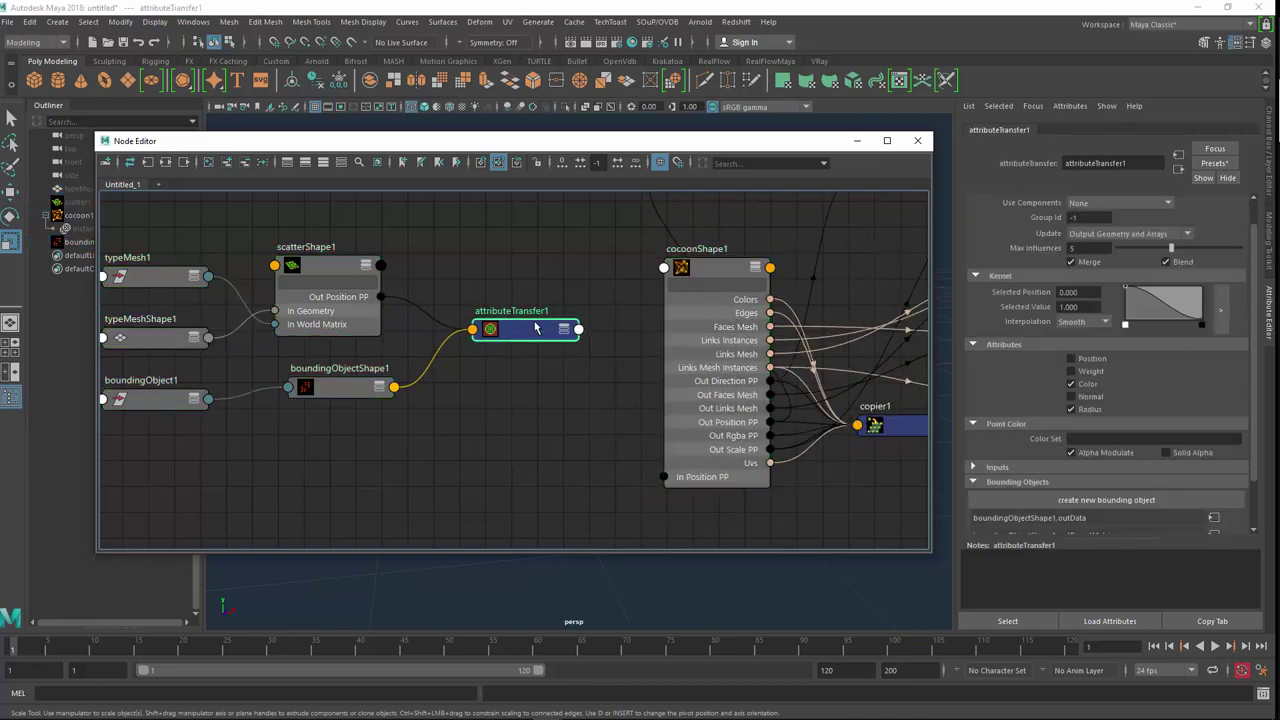
left_click_drag(347, 392, 339, 395)
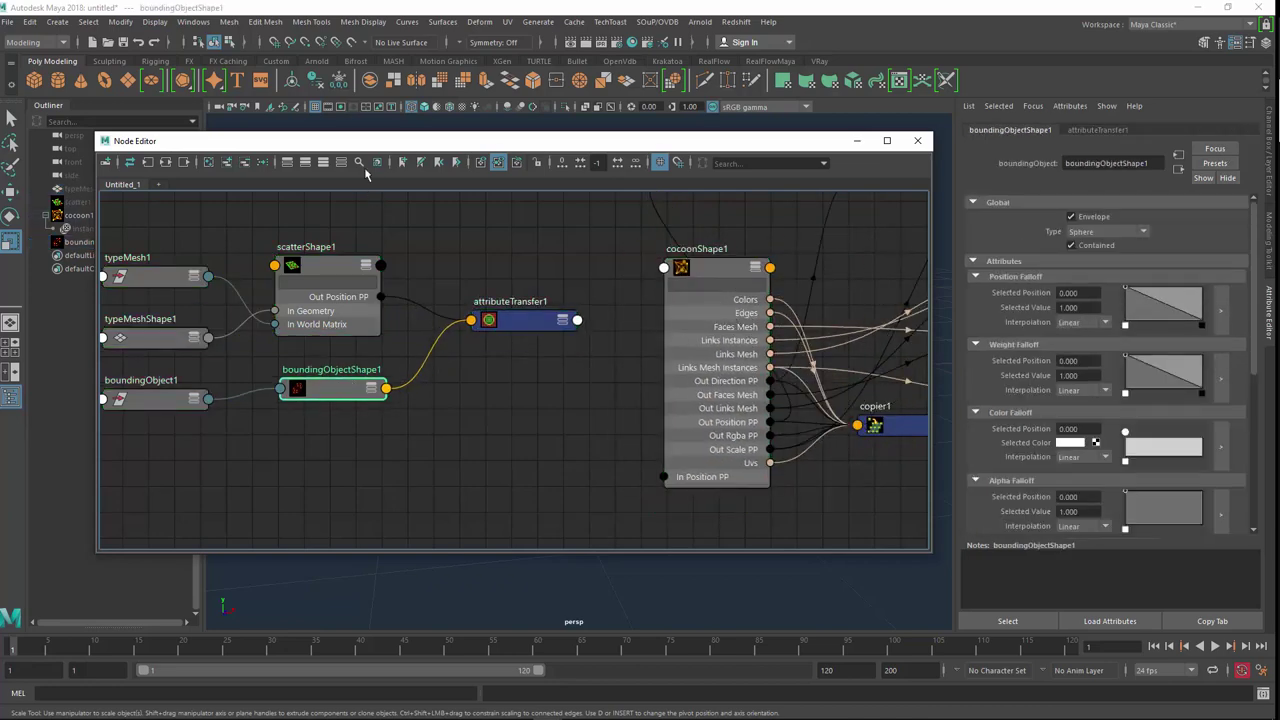
left_click_drag(400, 141, 442, 155)
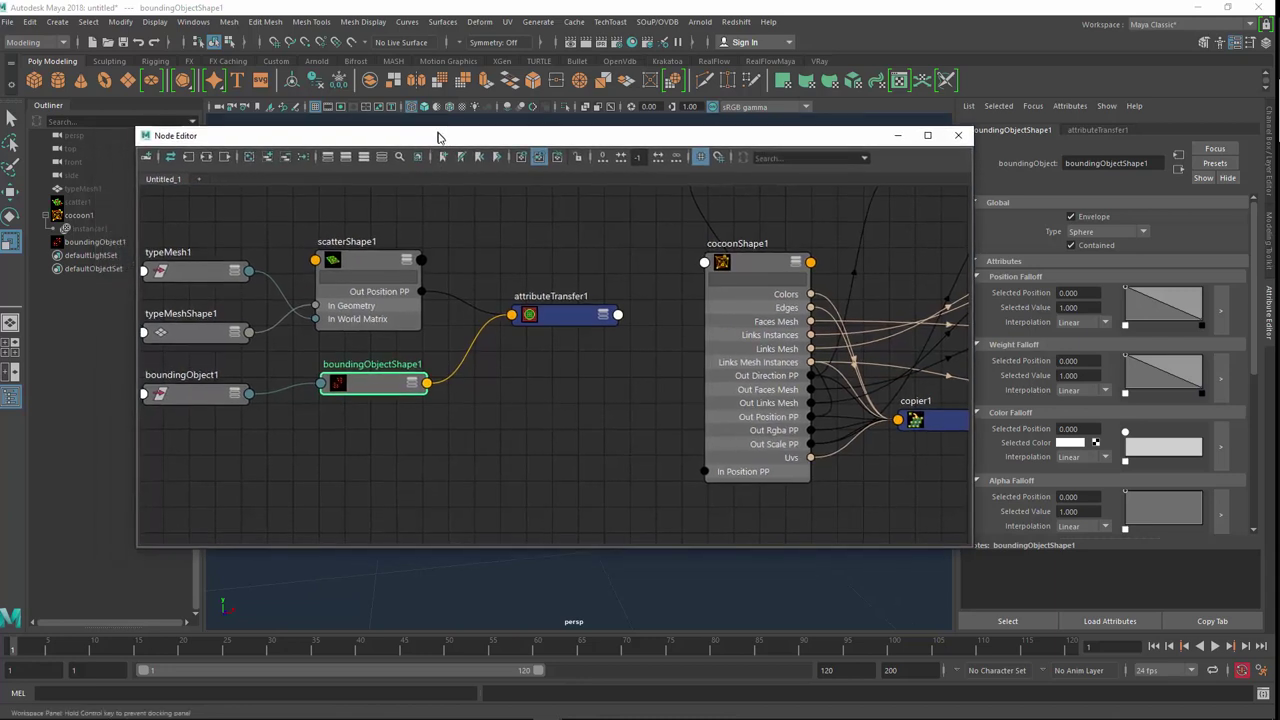
Show attributeTransfer1 and boundingObjectShape1 settings and uncover the perspective viewport.
left_click(558, 337)
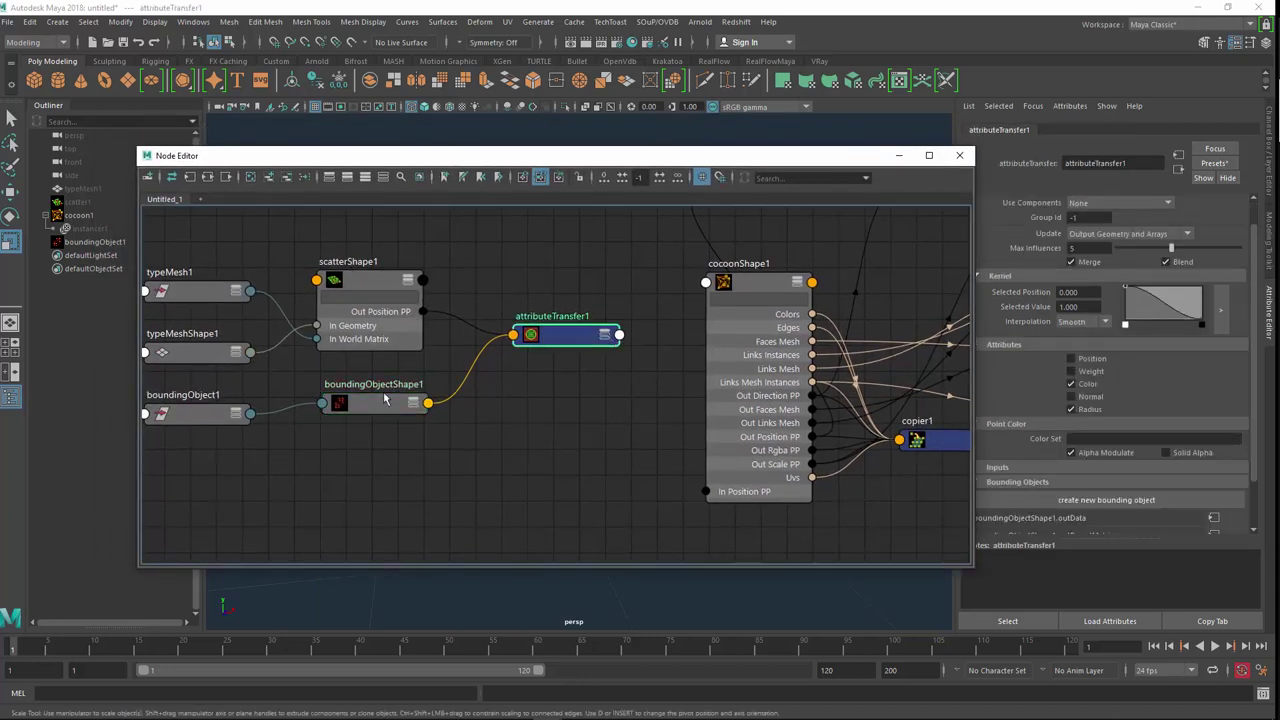
left_click_drag(376, 405, 375, 400)
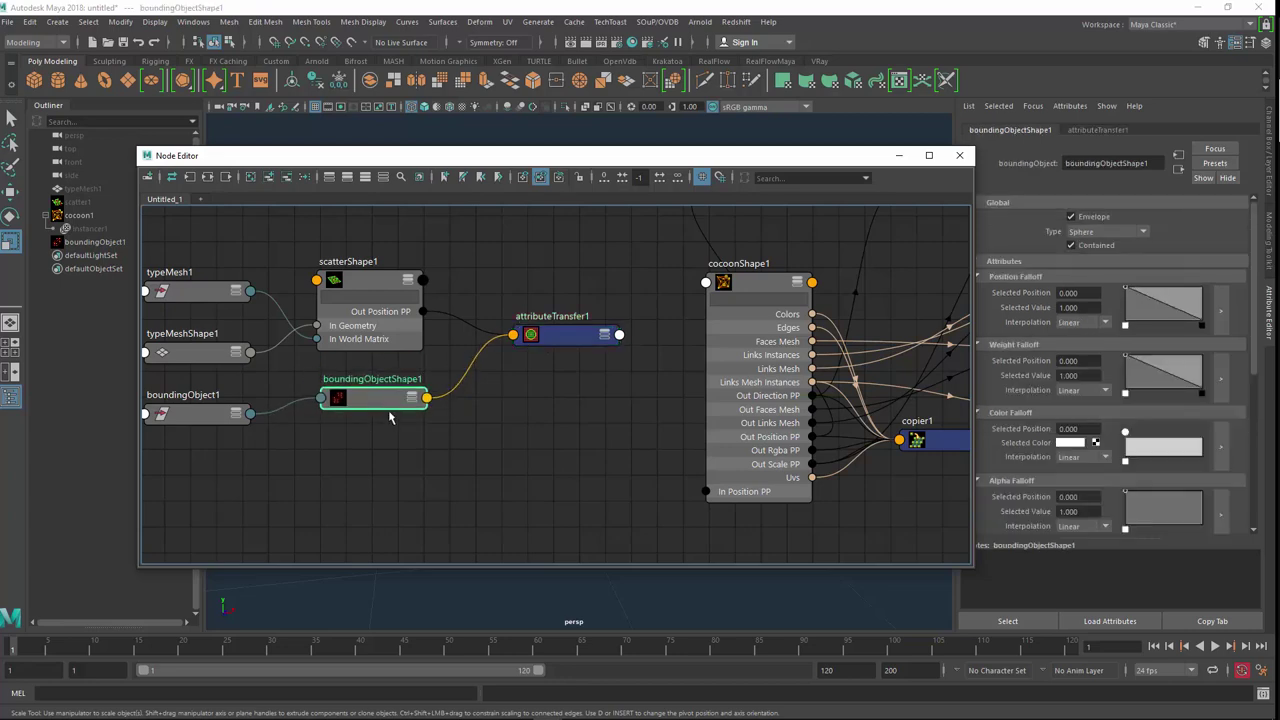
left_click_drag(470, 157, 464, 500)
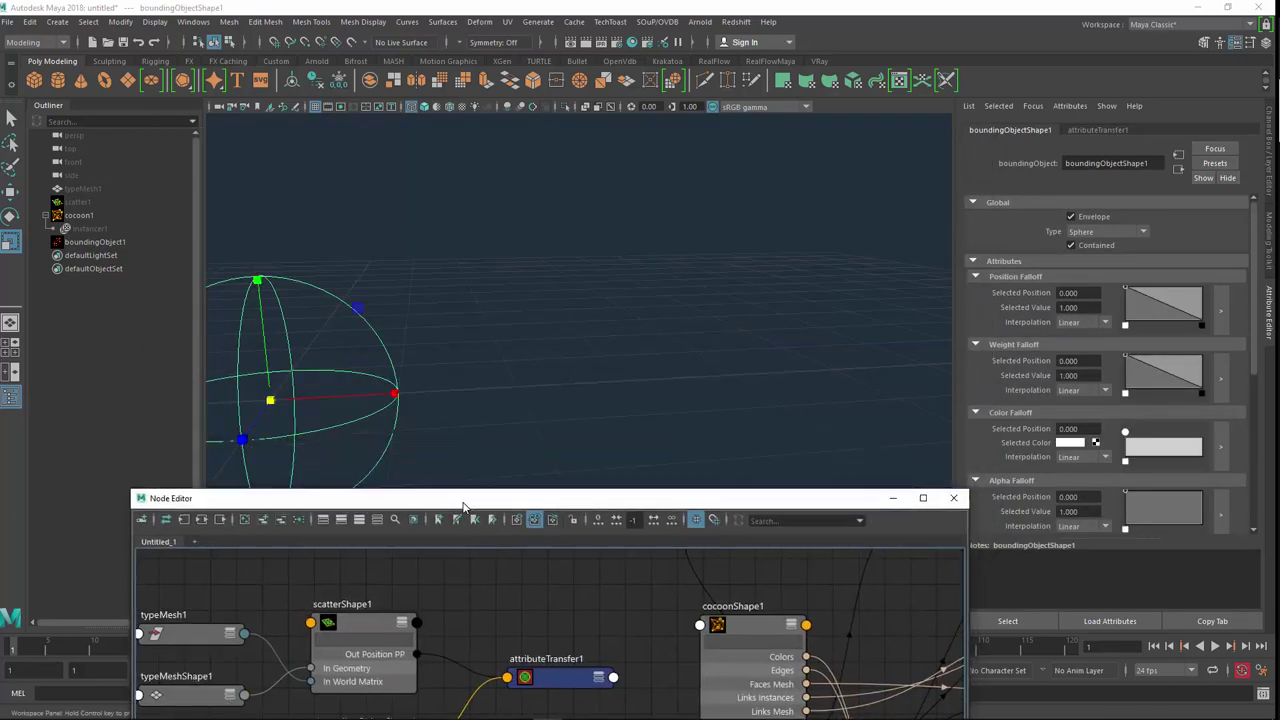
Keep the bounding object's Type on Sphere and bring the Node Editor back over the viewport.
middle_click_drag(407, 368, 603, 254, "alt")
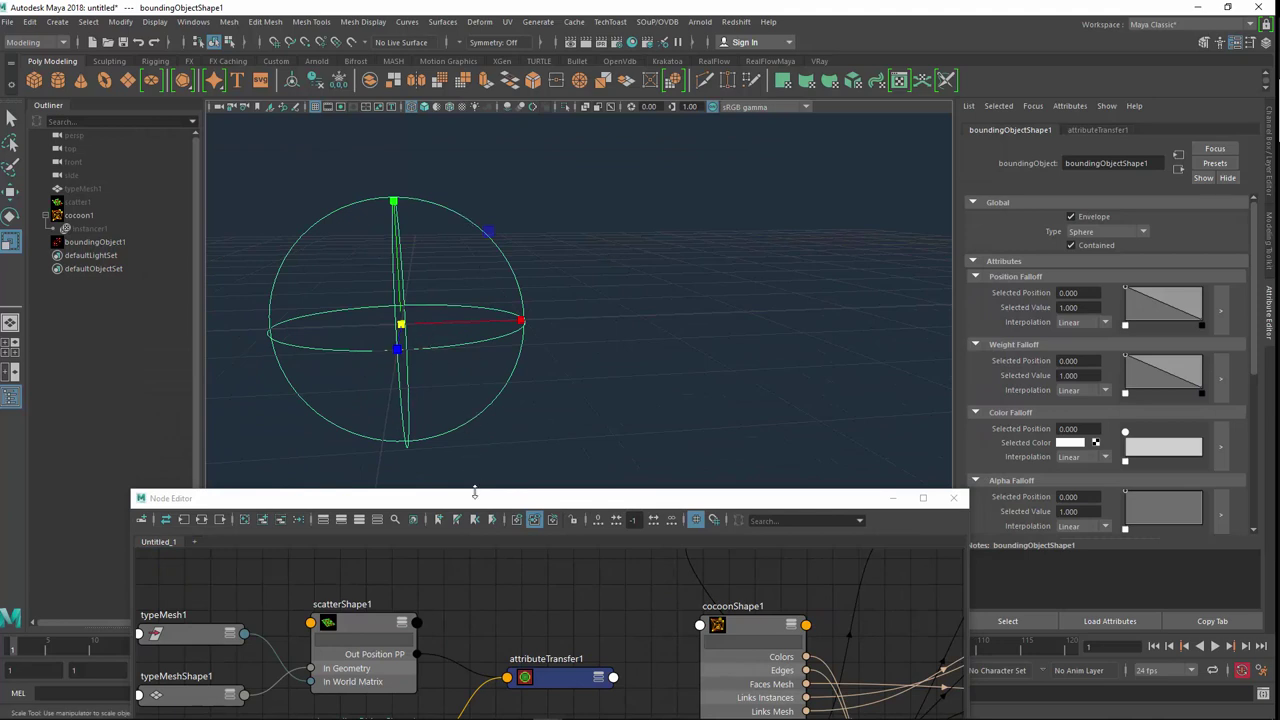
left_click(1089, 235)
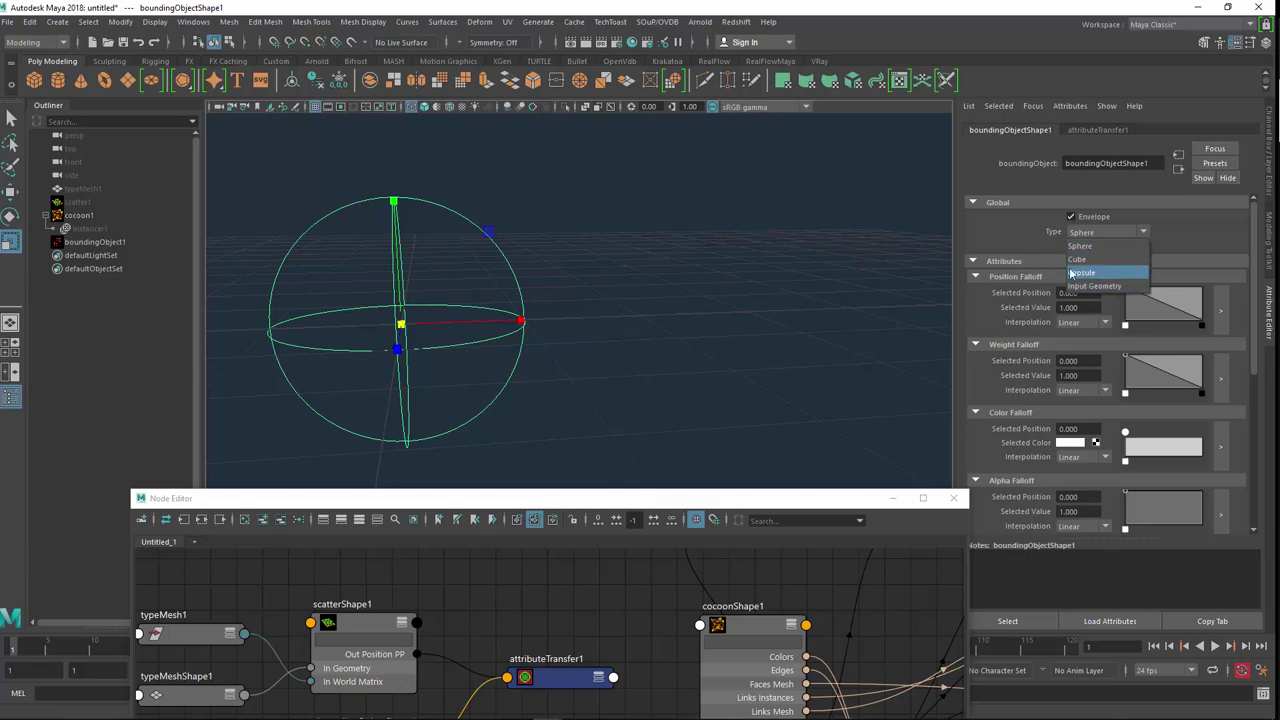
left_click(612, 505)
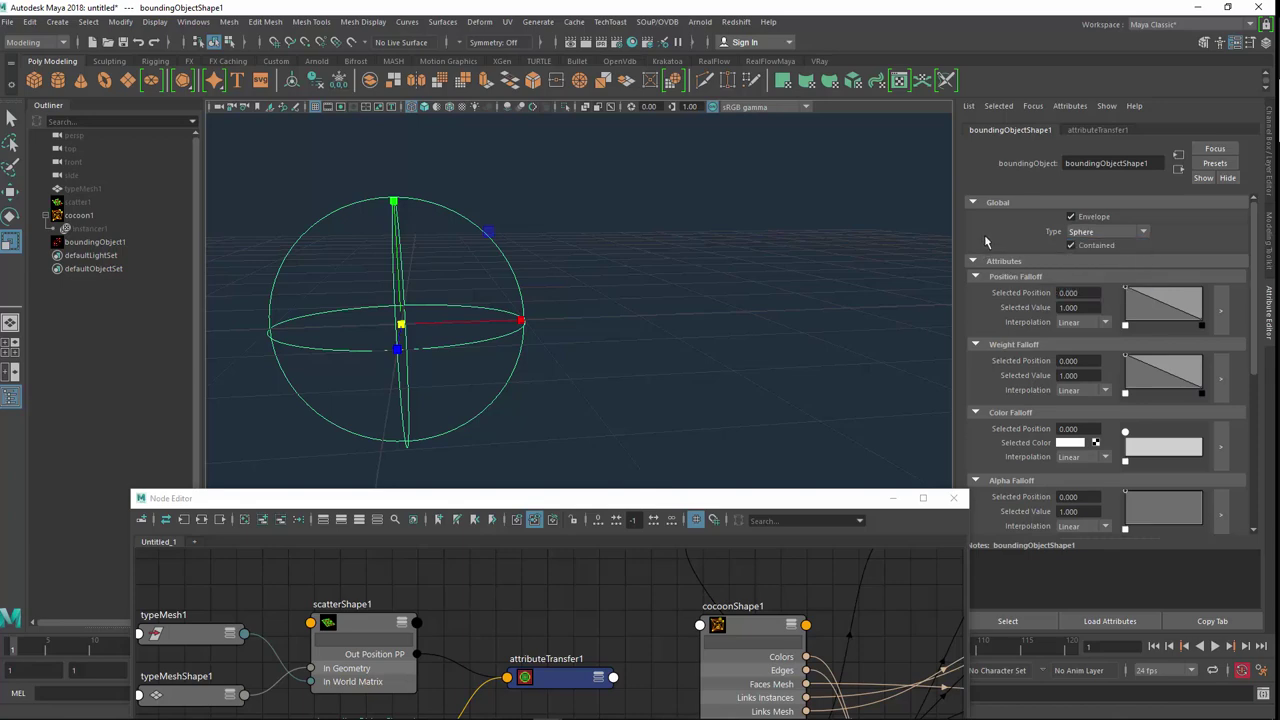
left_click_drag(609, 505, 601, 172)
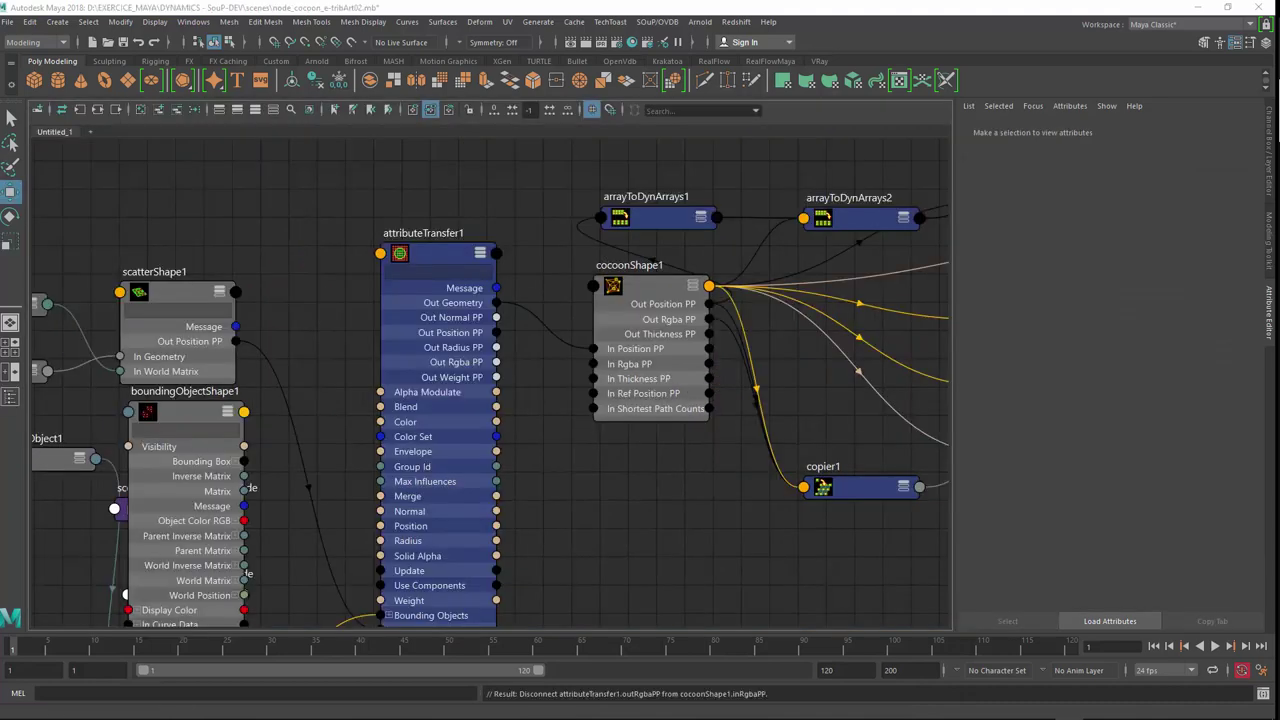
Connect Out Radius PP to cocoonShape1's In Thickness PP and Out Rgba PP to In Rgba PP.
scroll(626, 356, "up", 3)
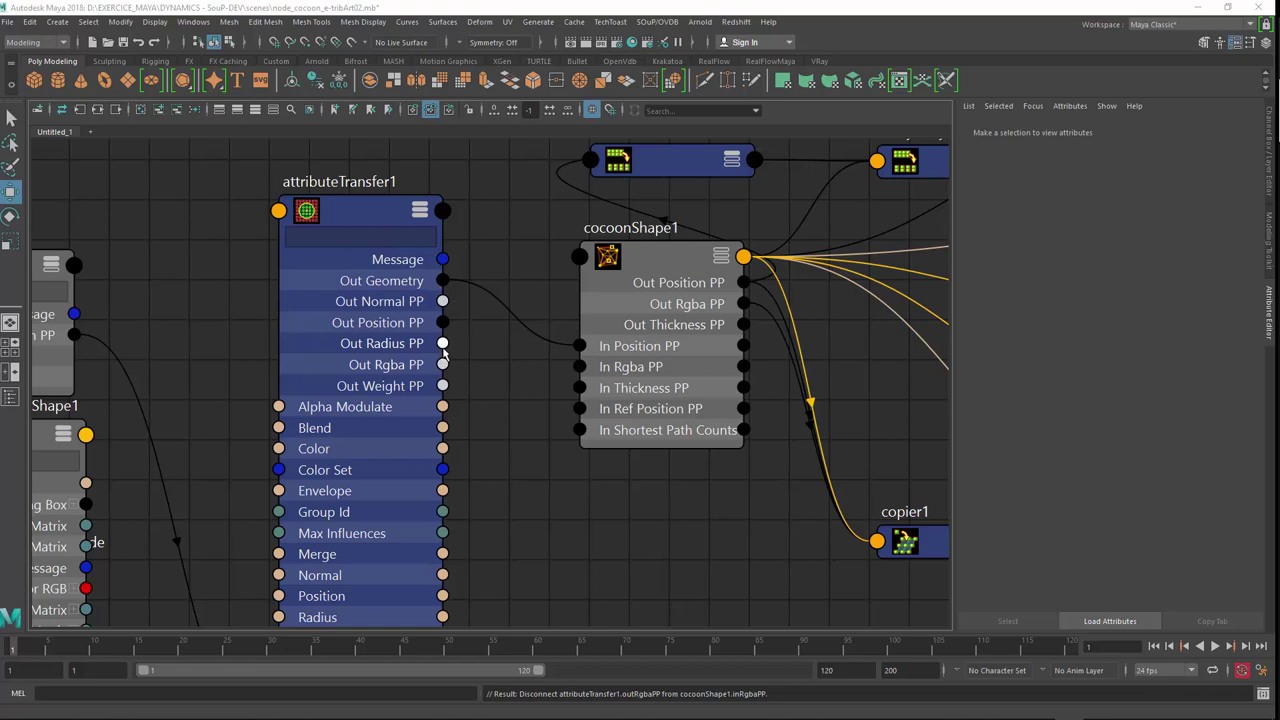
left_click_drag(443, 343, 572, 393)
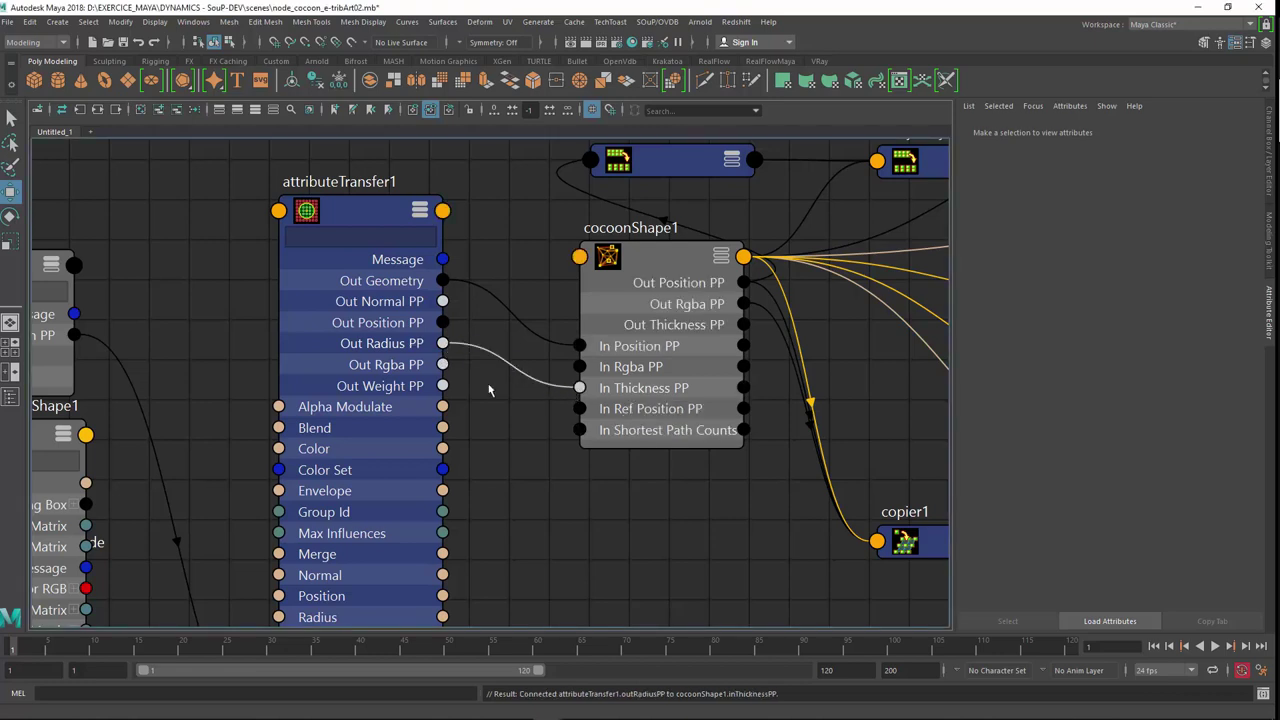
left_click_drag(442, 364, 589, 371)
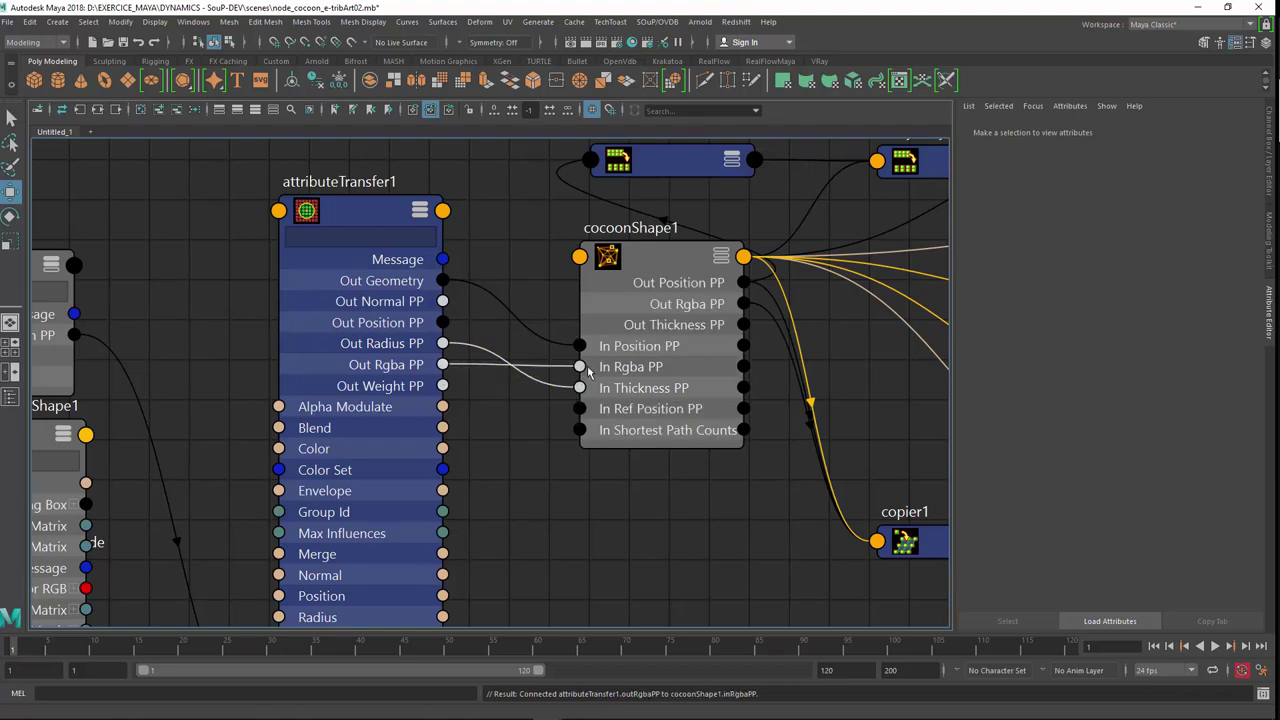
Reposition boundingObjectShape1 in the graph and restore the perspective/Node Editor layout.
scroll(521, 416, "down", 3)
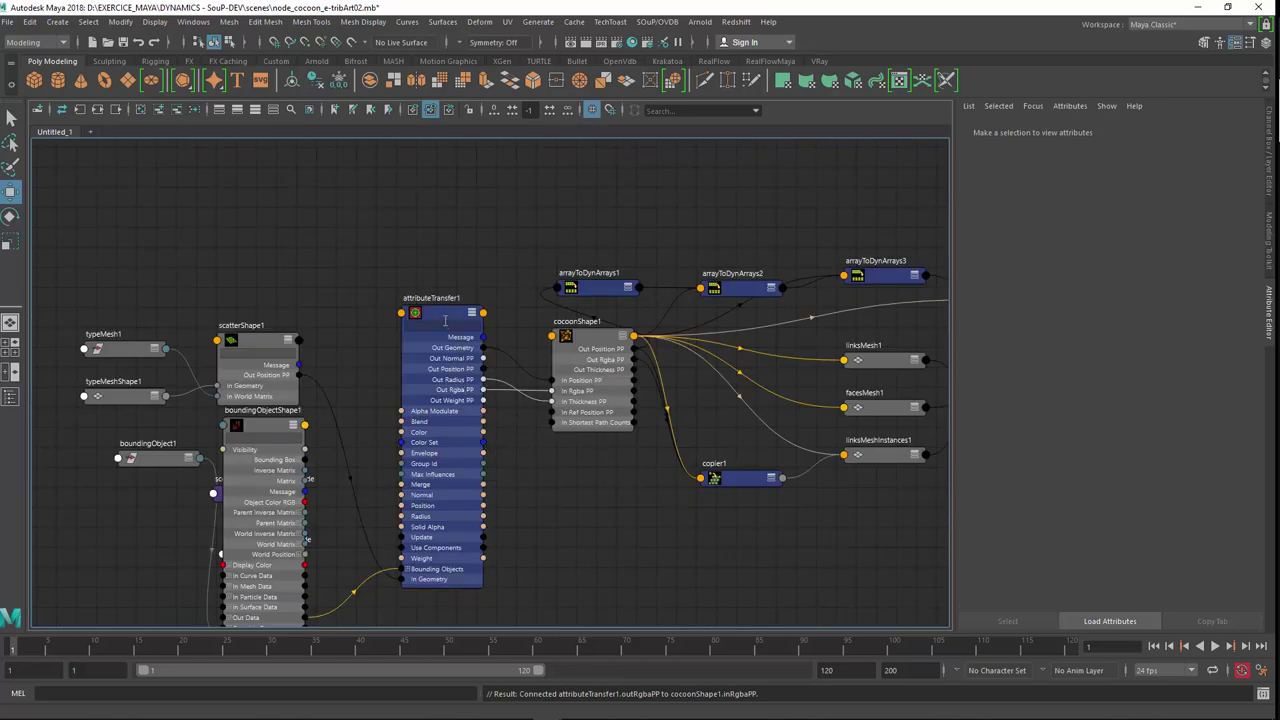
left_click(445, 319)
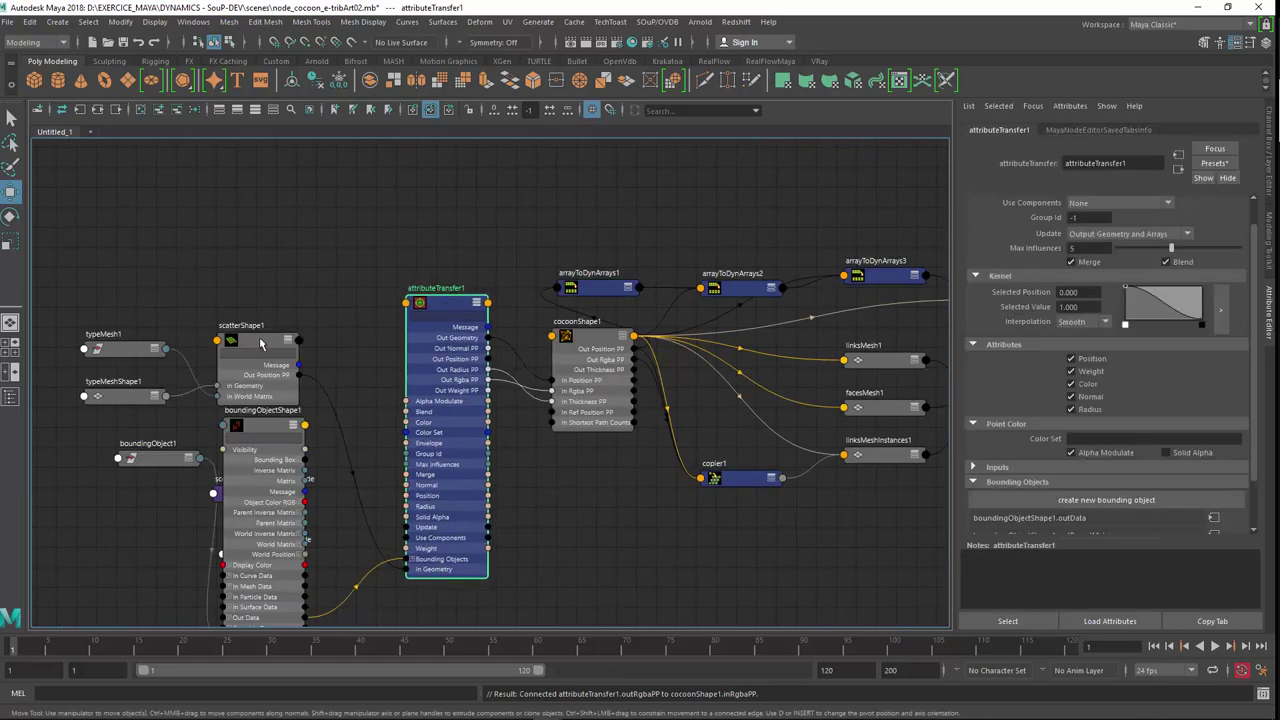
left_click(261, 343)
left_click_drag(256, 432, 269, 409)
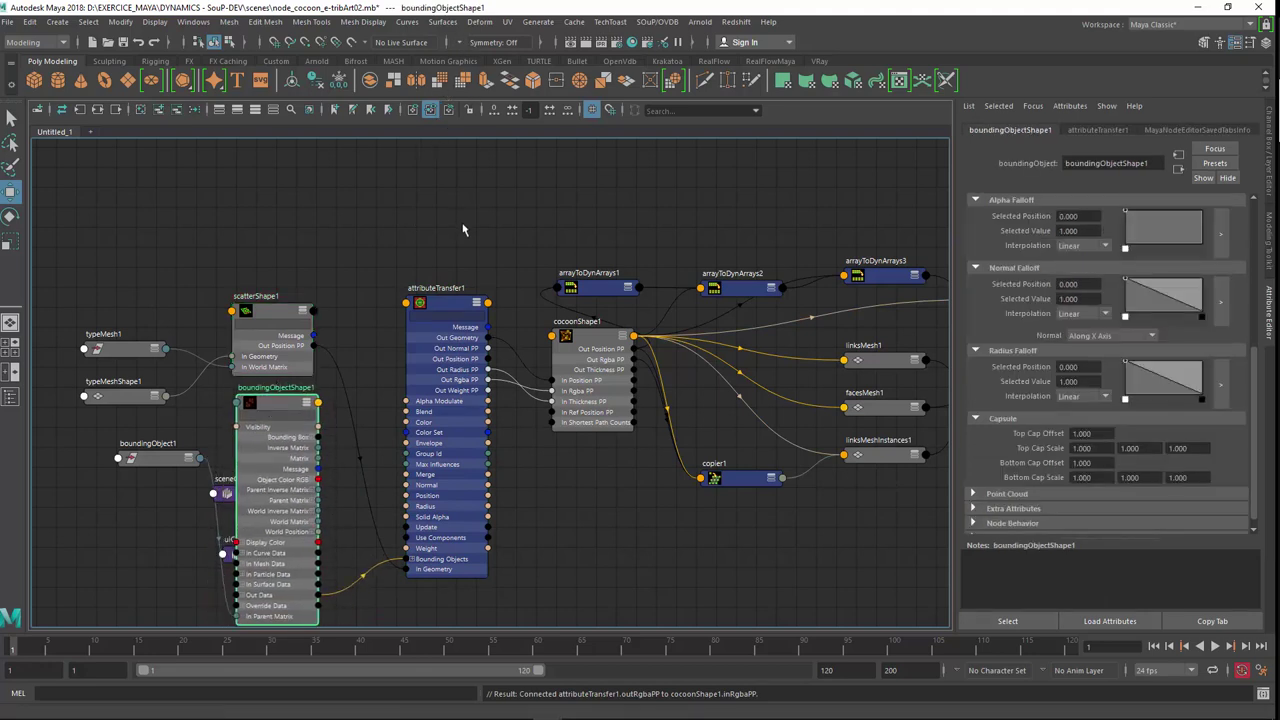
key("space")
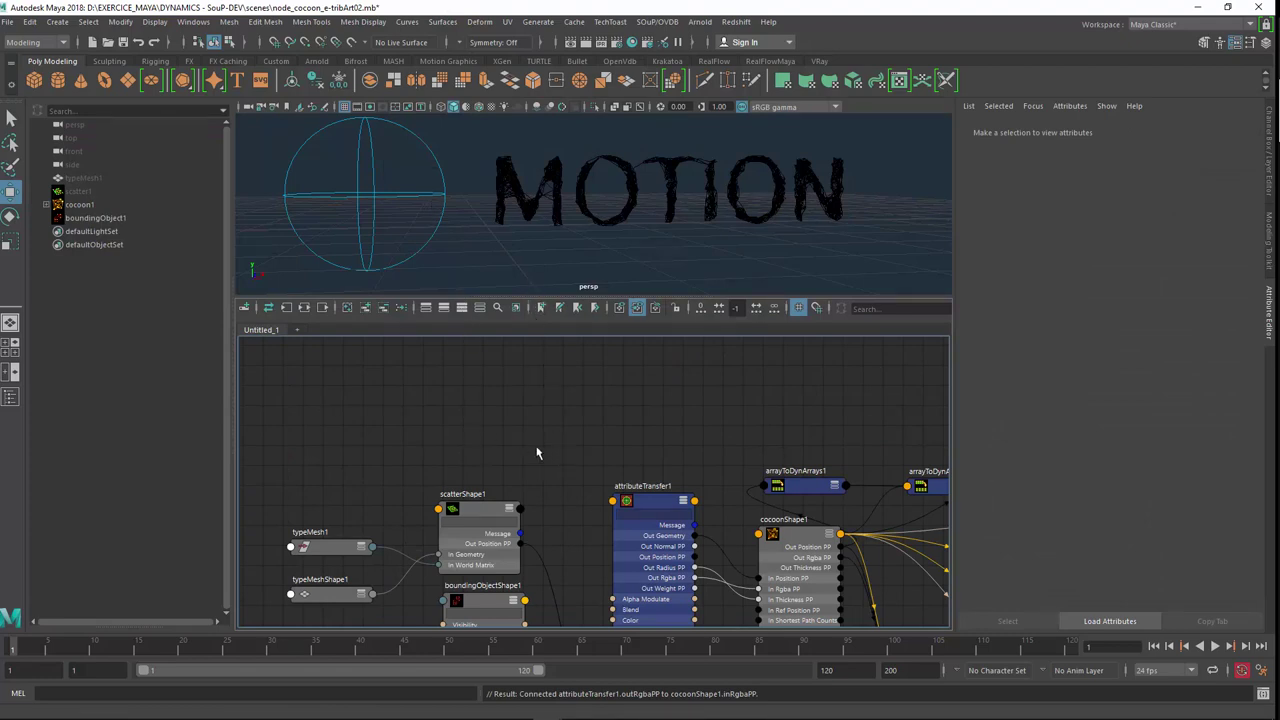
Bring boundingObjectShape1's Color Falloff settings into view in the Attribute Editor.
scroll(536, 453, "up", 2)
scroll(511, 403, "up", 1)
scroll(510, 406, "up", 1)
scroll(533, 394, "up", 1)
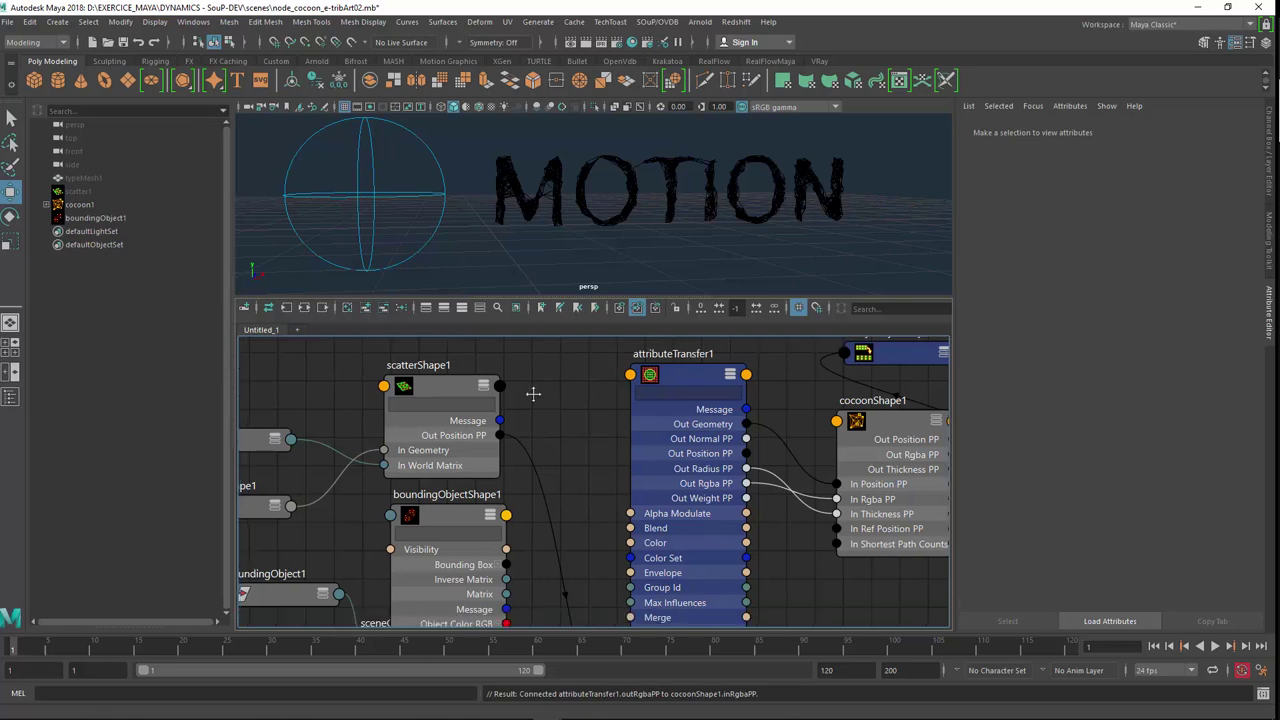
middle_click_drag(533, 394, 529, 323, "alt")
left_click_drag(453, 454, 447, 454)
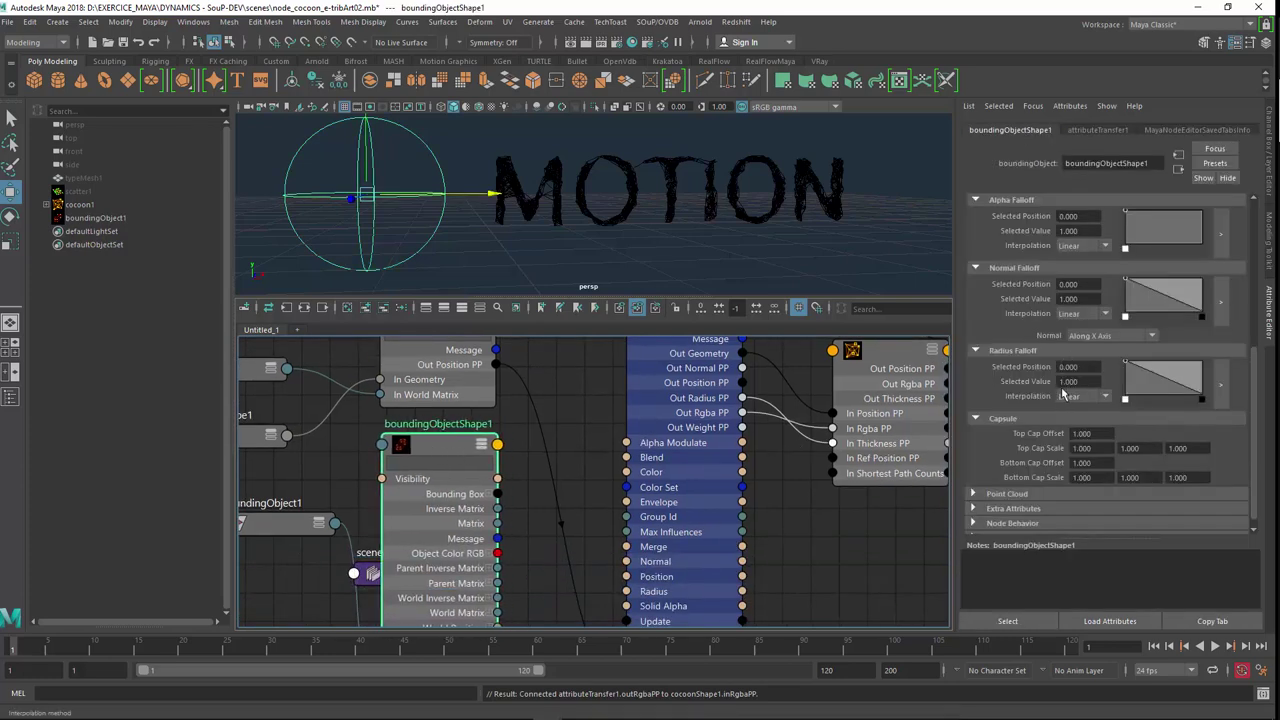
scroll(1062, 395, "down", 1)
scroll(1058, 397, "up", 3)
scroll(1058, 397, "up", 1)
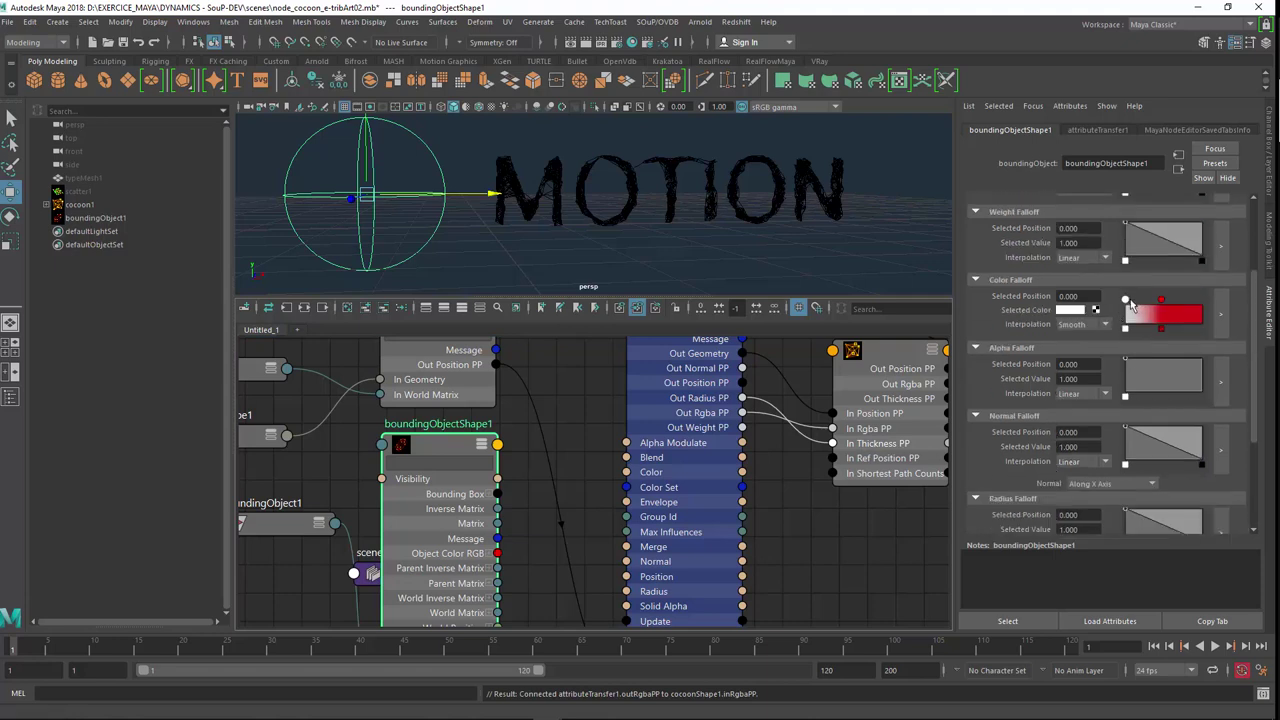
Set the Color Falloff's start colour to yellow, then reselect attributeTransfer1.
left_click(1073, 313)
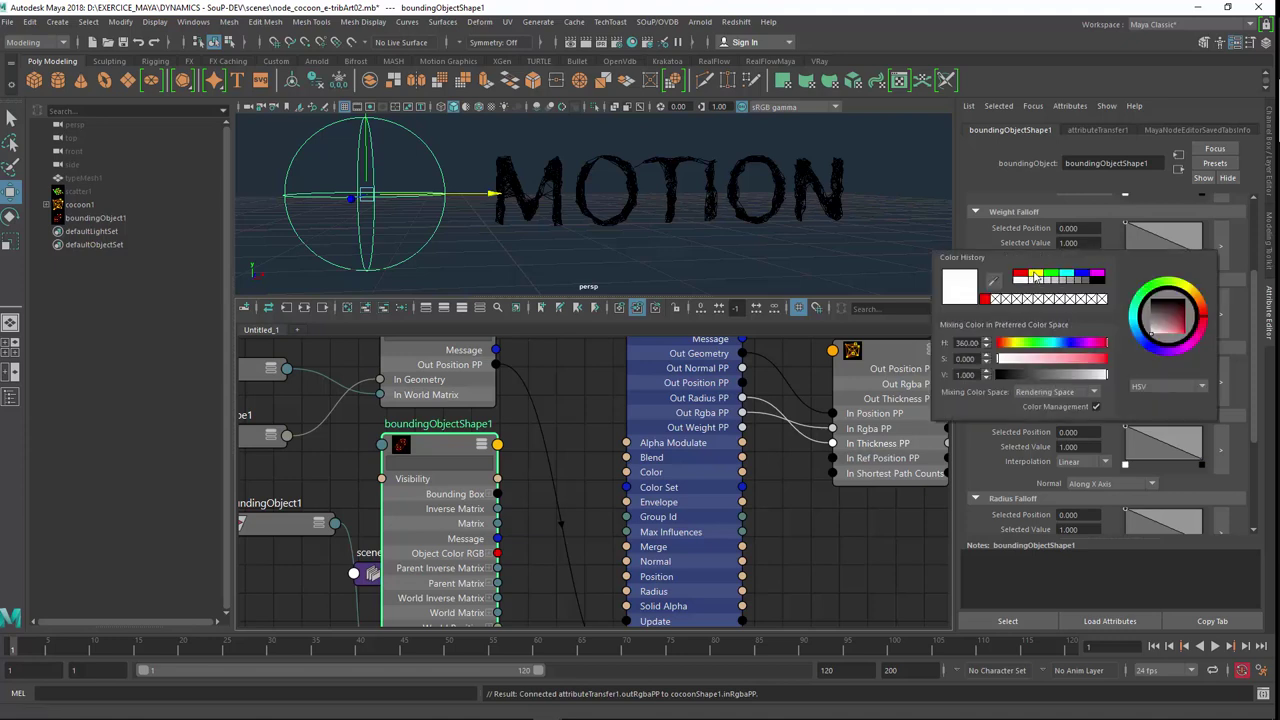
left_click(1036, 276)
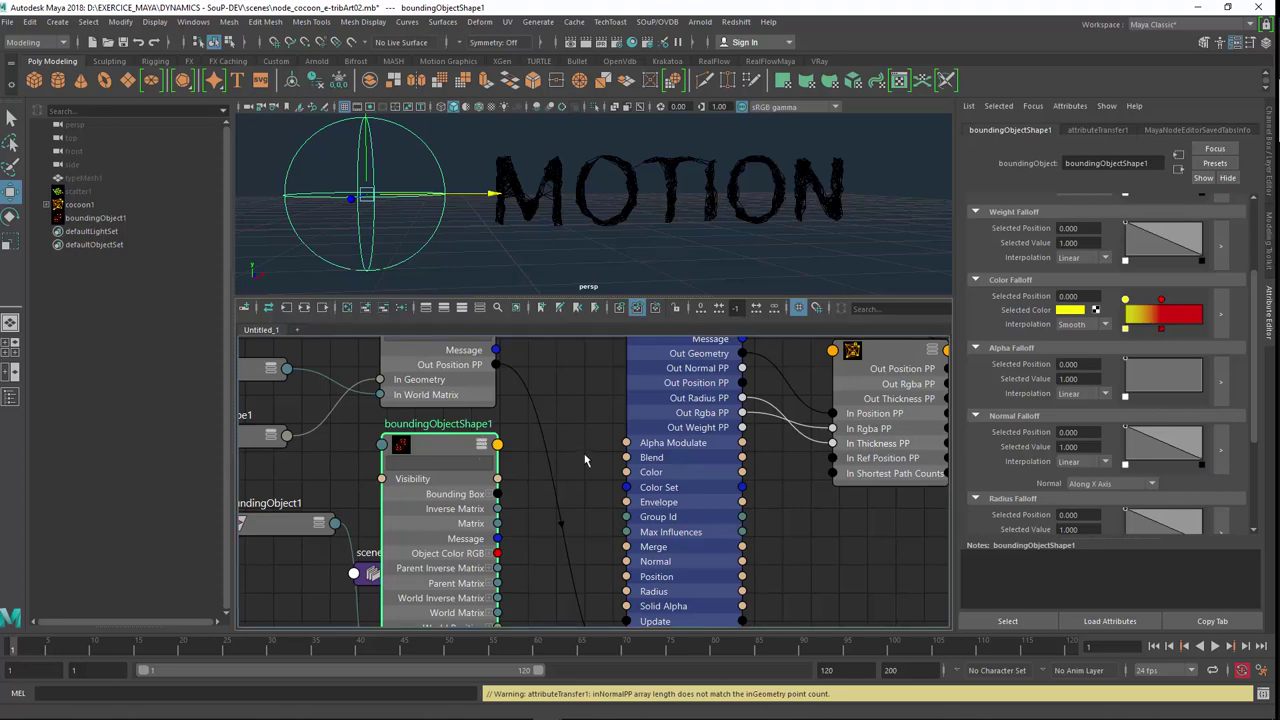
middle_click_drag(558, 440, 554, 512)
left_click(685, 387)
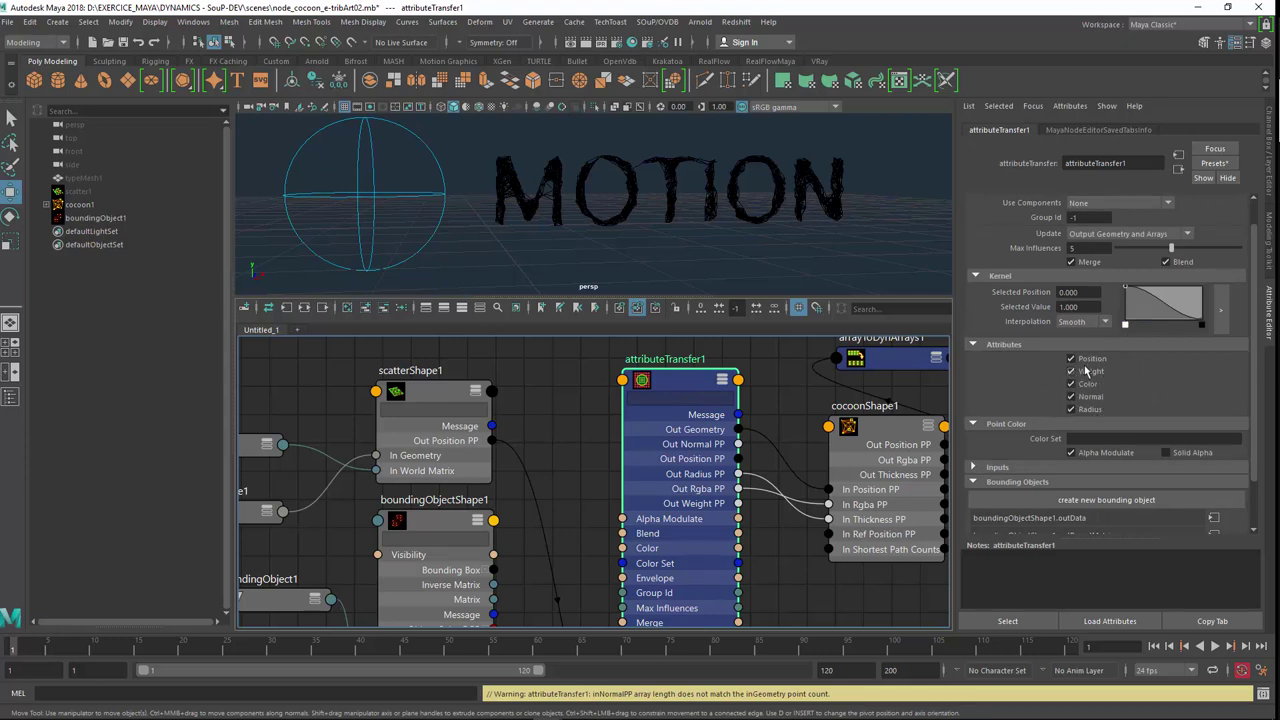
Turn on cocoonShape1's Use Input Colors and Use Input Thickness, hiding the MOTION links.
middle_click_drag(698, 520, 666, 497, "alt")
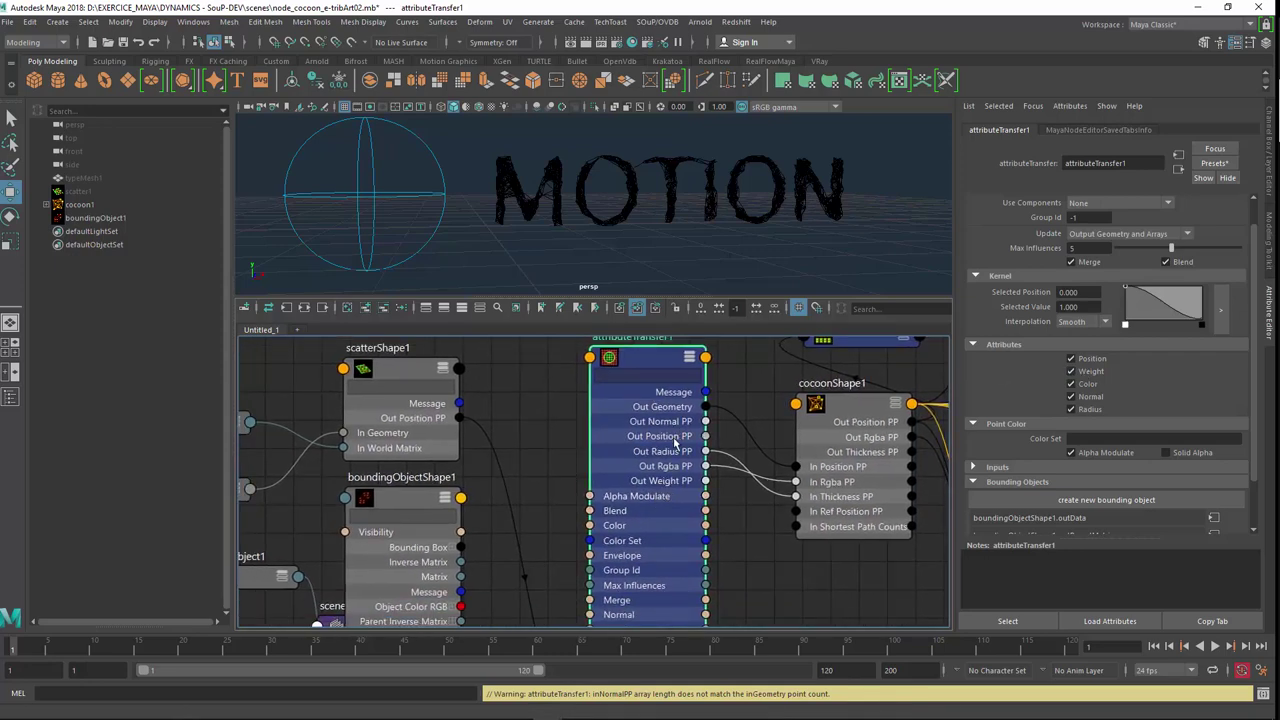
middle_click_drag(713, 435, 595, 451, "alt")
left_click(728, 438)
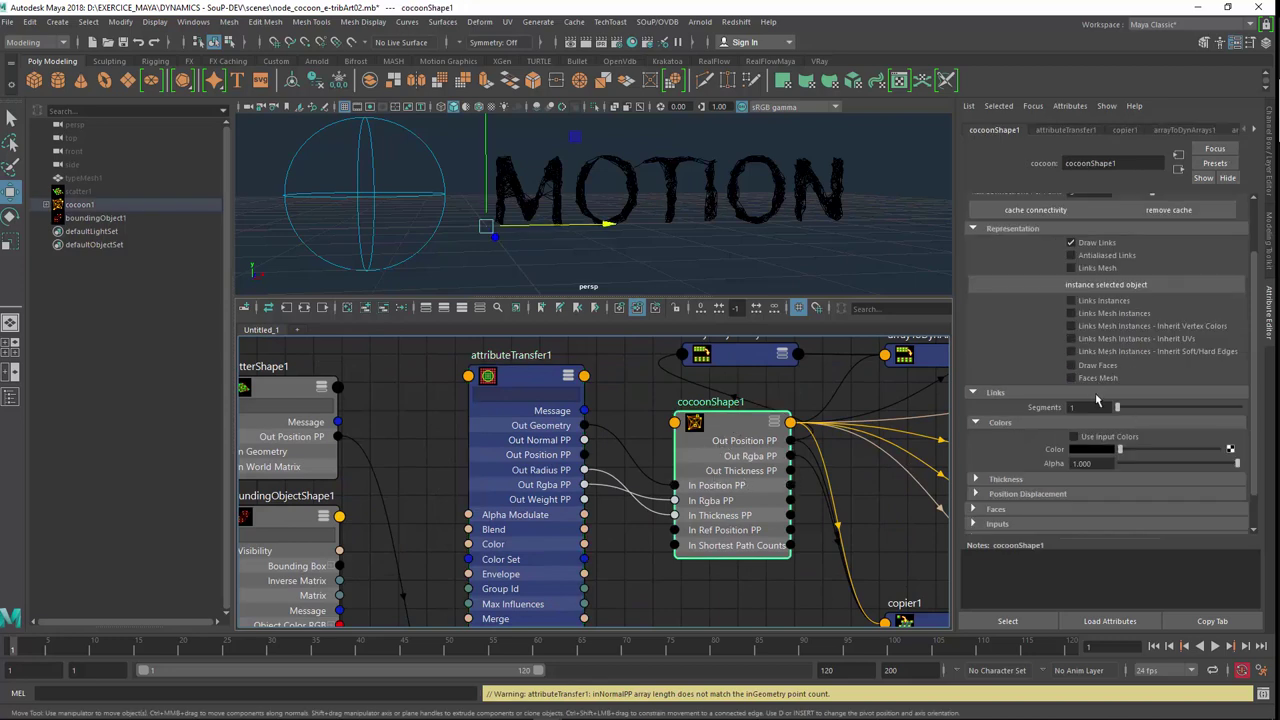
scroll(1097, 400, "down", 2)
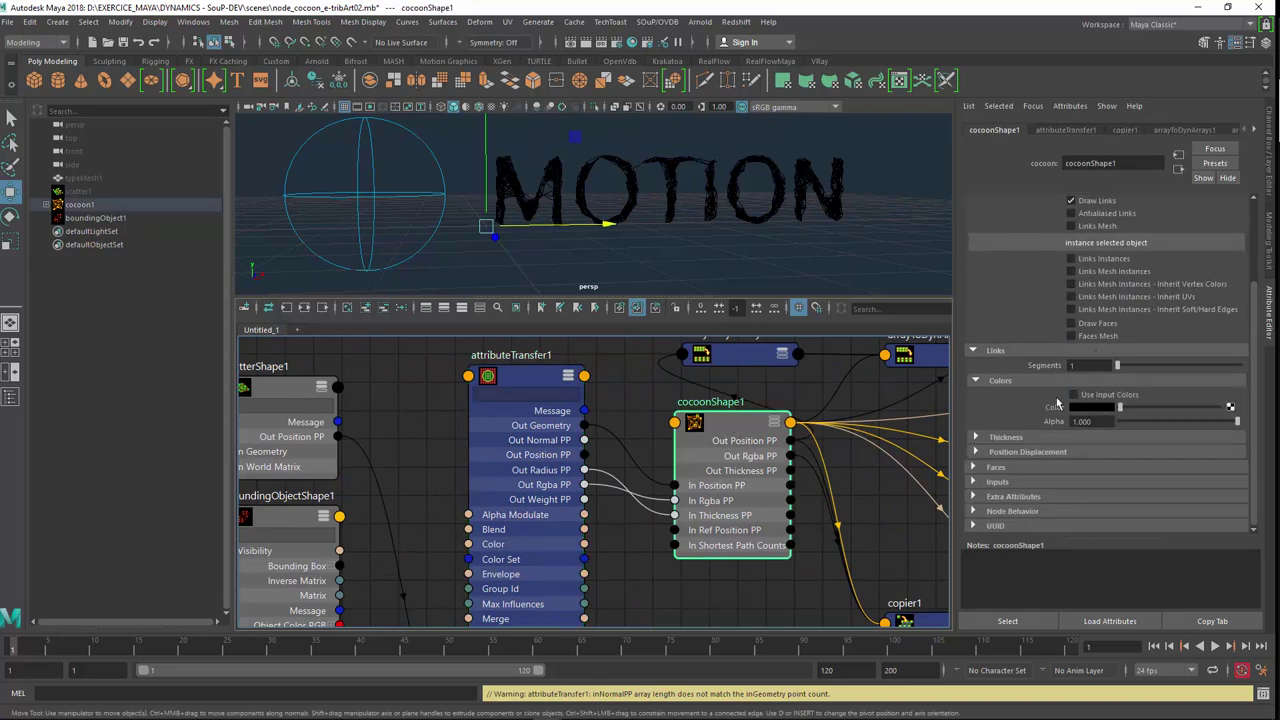
left_click(1083, 437)
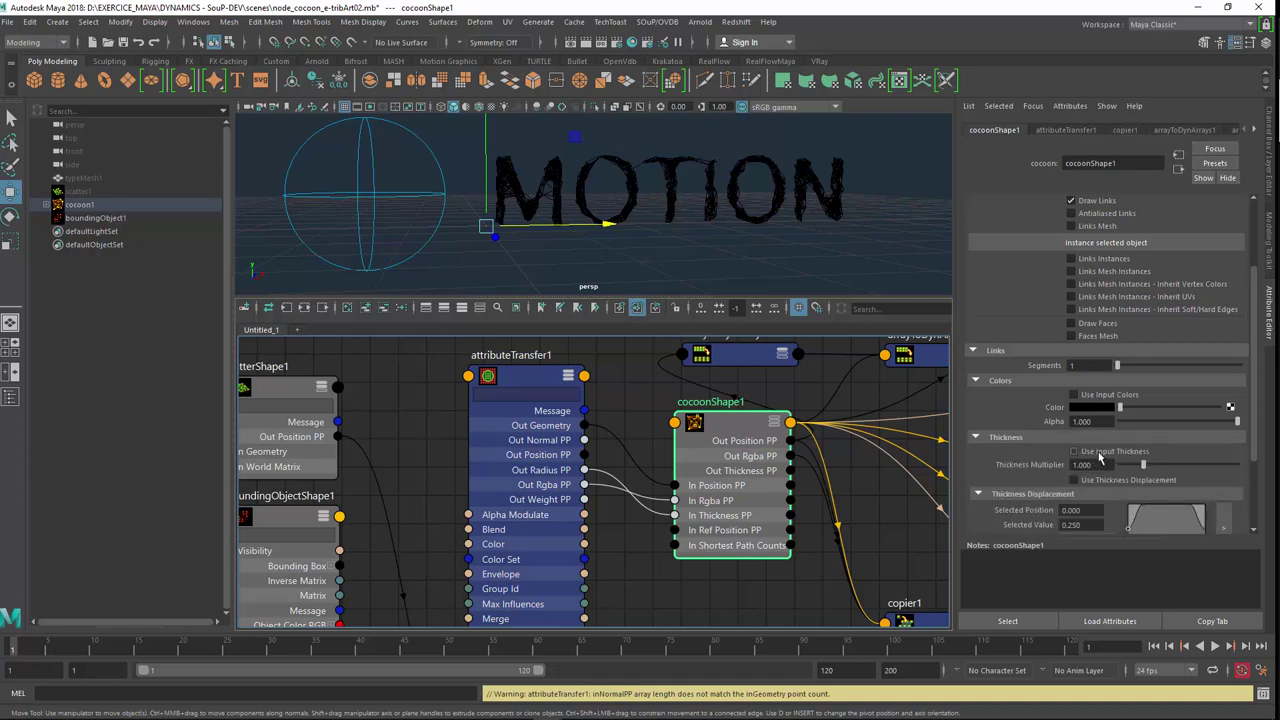
left_click(1100, 456)
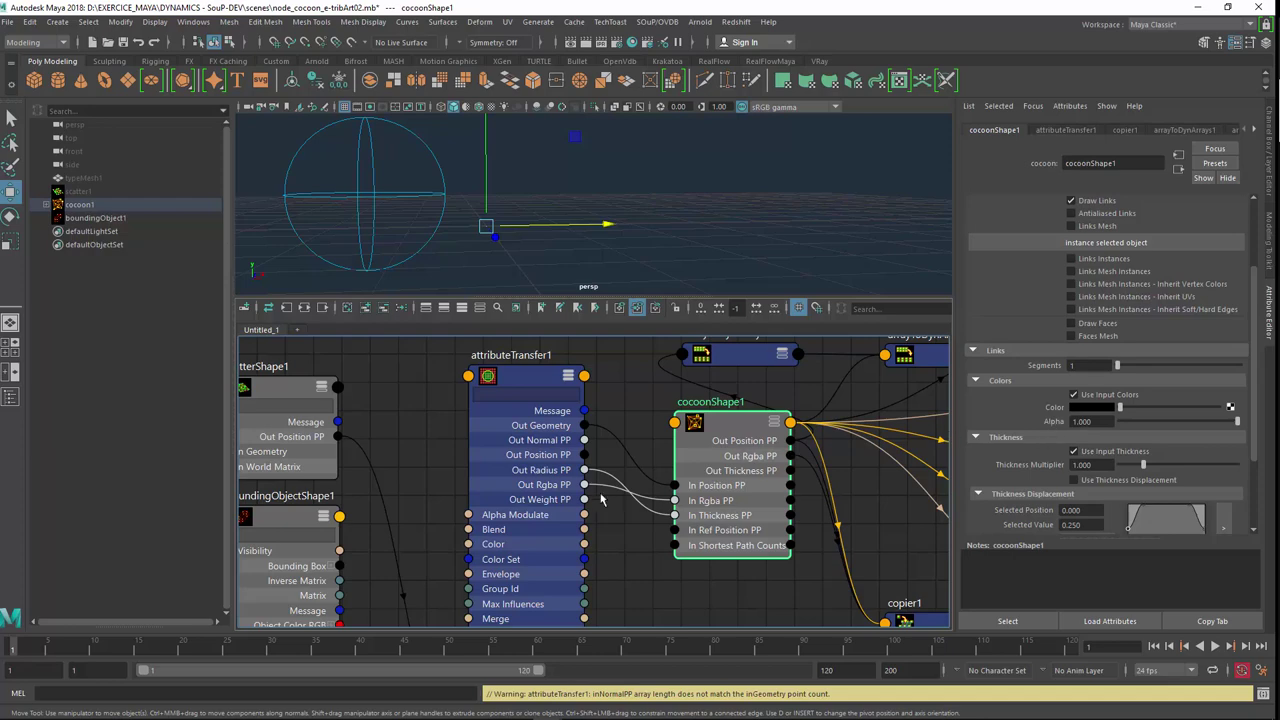
scroll(601, 499, "down", 2)
mouse_move(463, 556)
middle_mouse_down("alt")
mouse_move(541, 464)
mouse_move(528, 480)
middle_mouse_up("alt")
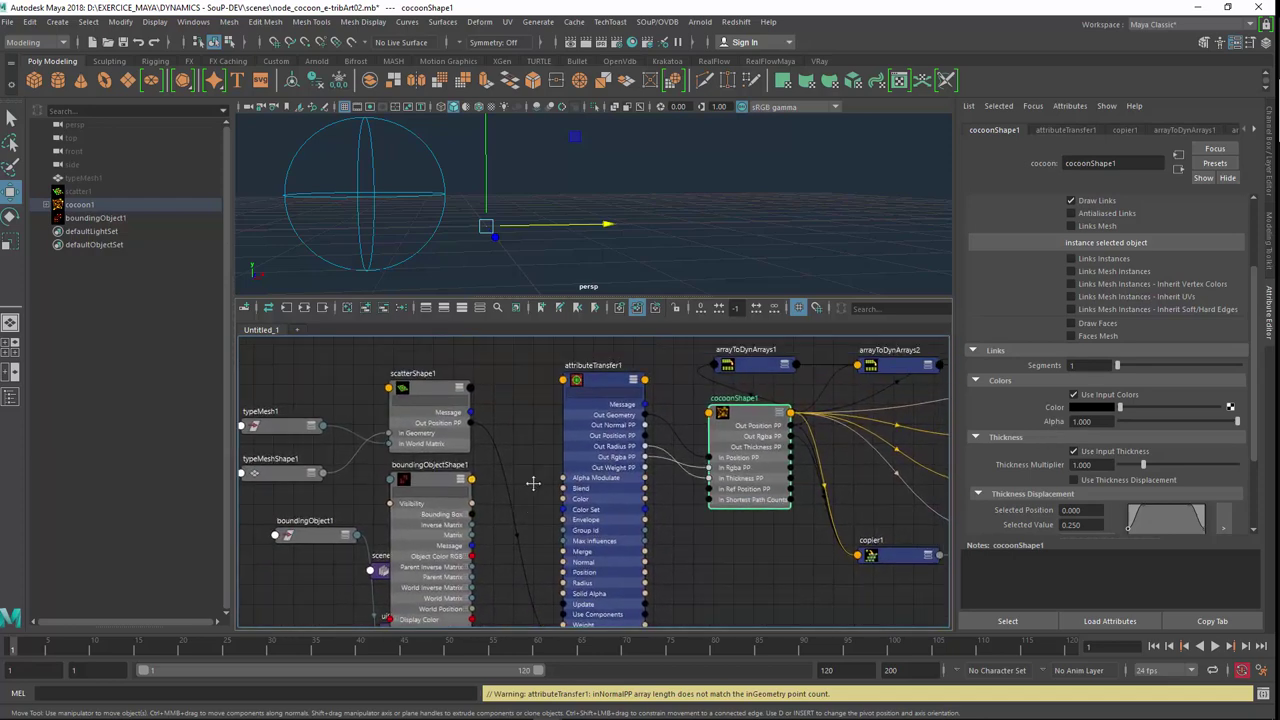
Select boundingObject1 and slide it right along X onto the MOTION text.
left_click(308, 506)
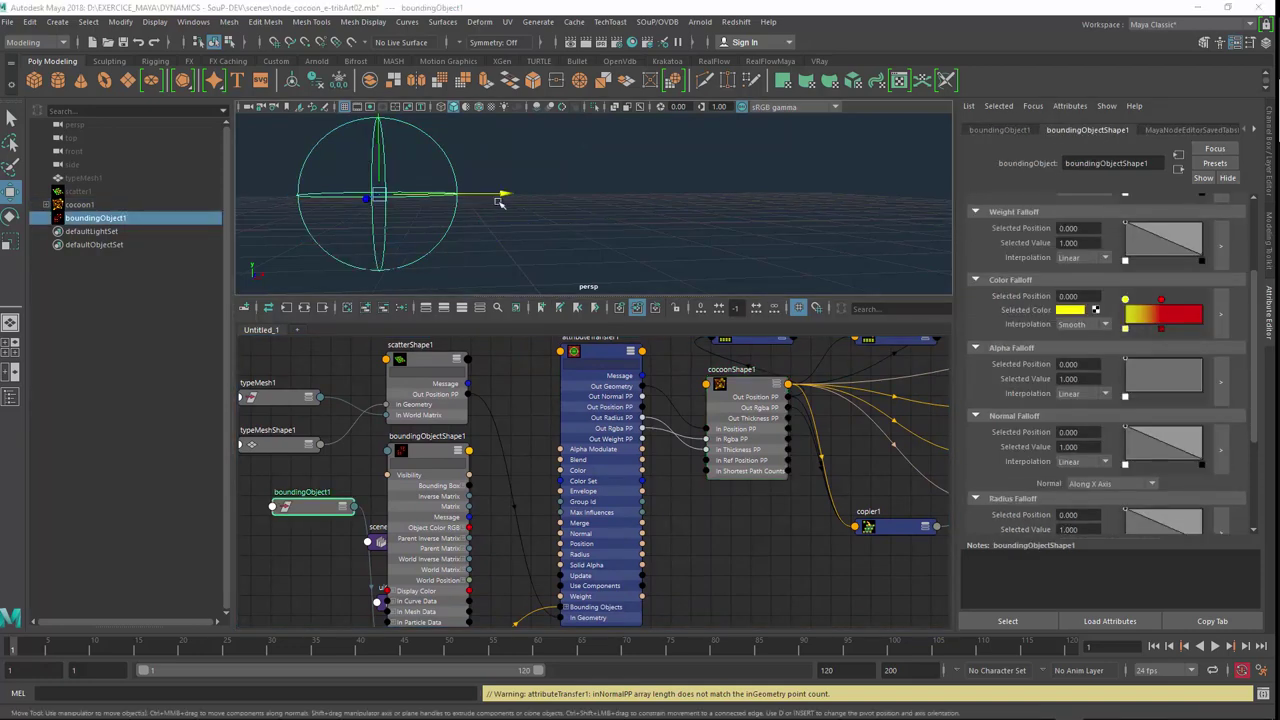
left_click(503, 193)
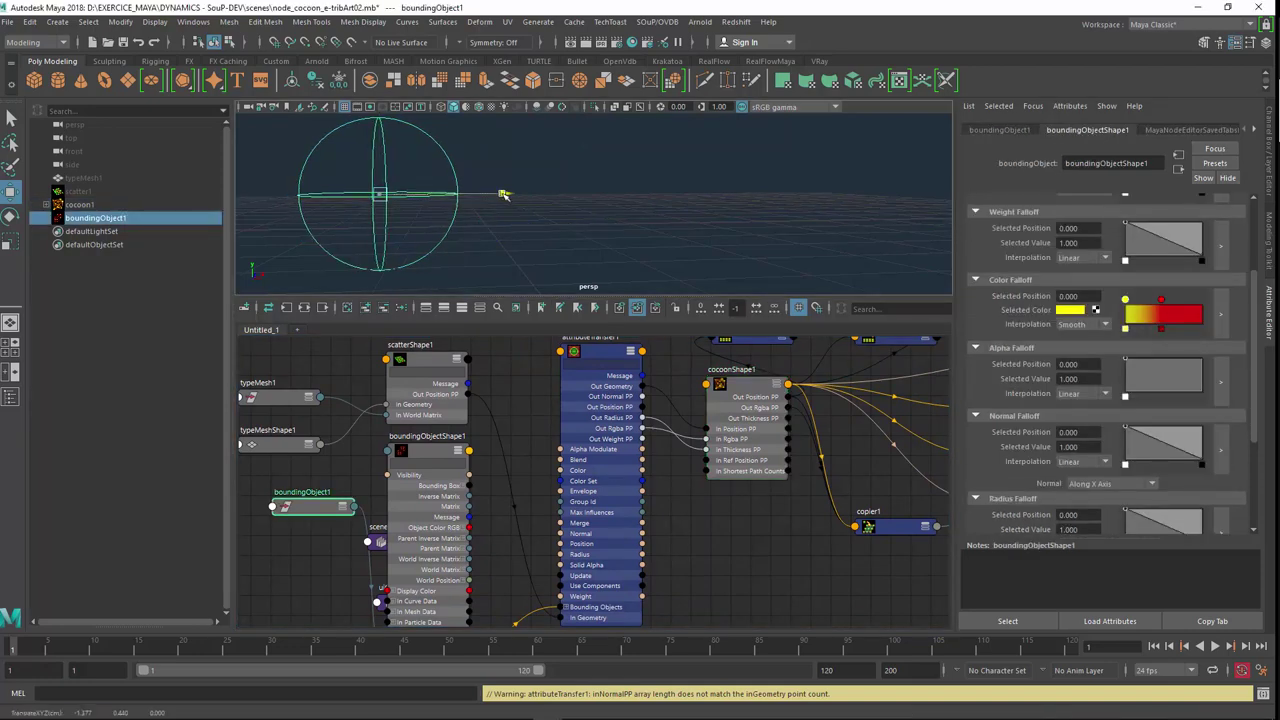
left_click_drag(503, 193, 756, 213)
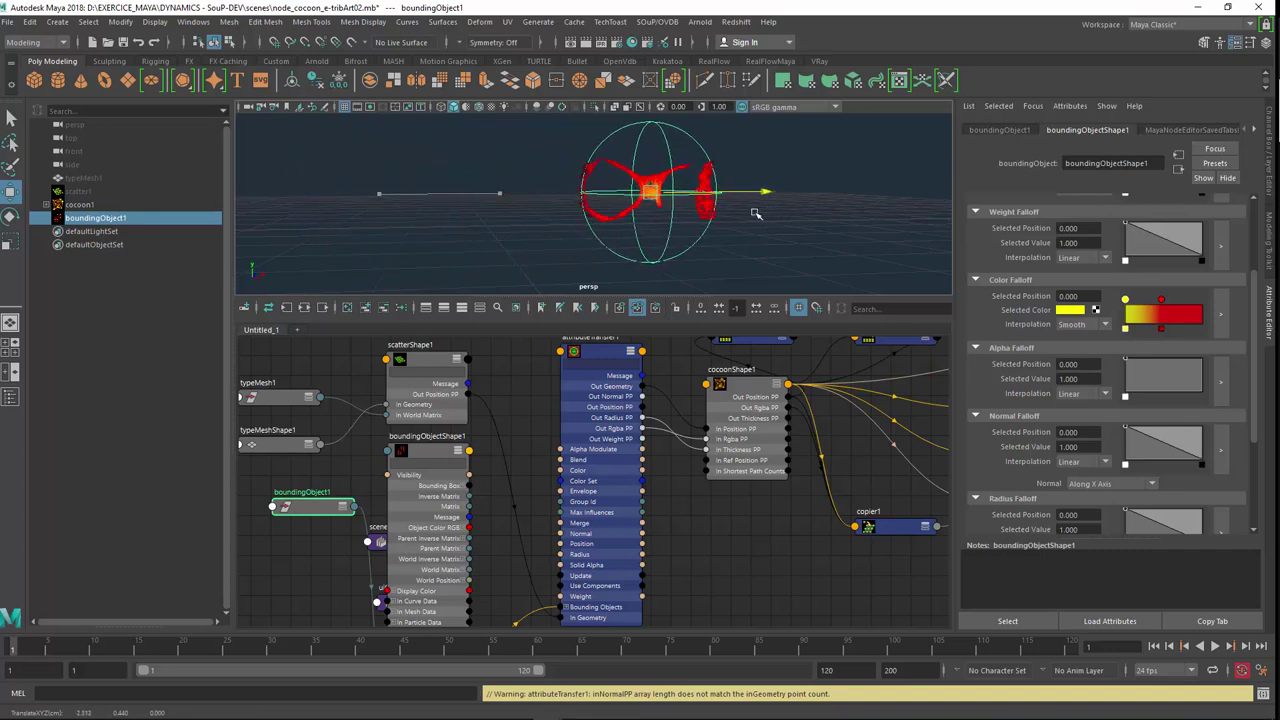
scroll(757, 210, "up", 3)
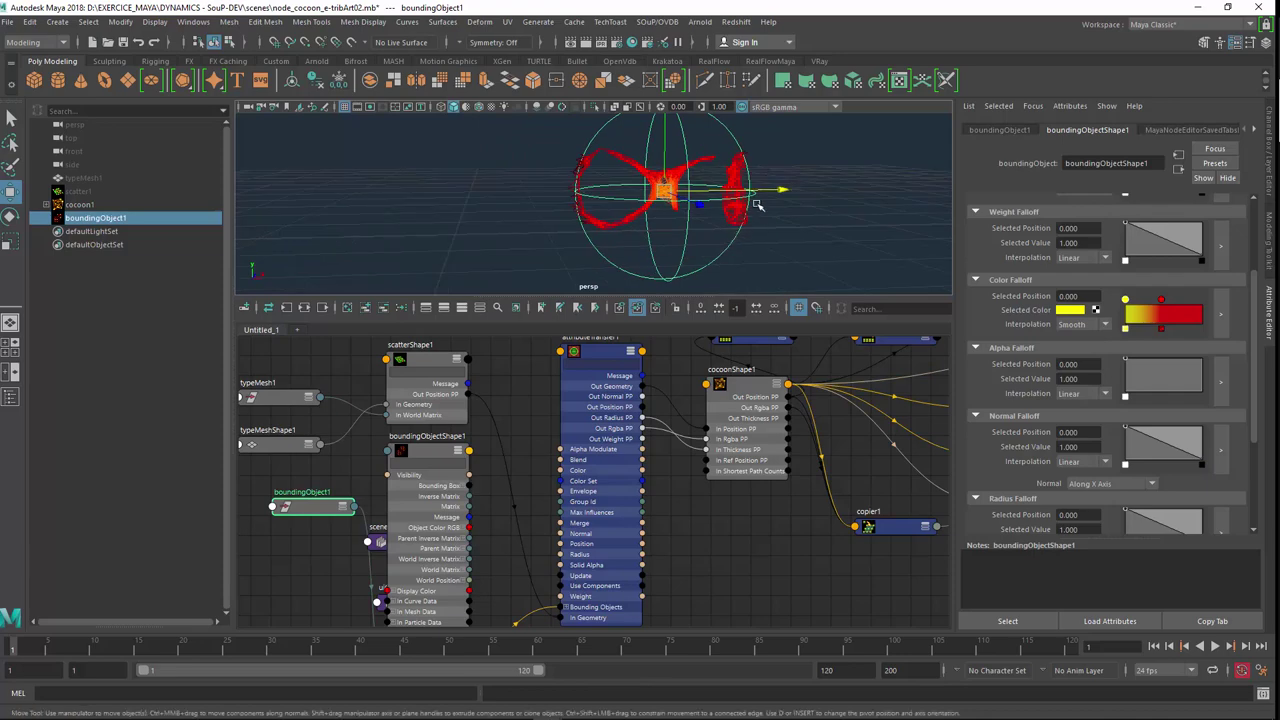
mouse_move(757, 205)
left_mouse_down()
mouse_move(955, 210)
mouse_move(650, 213)
mouse_move(683, 213)
left_mouse_up()
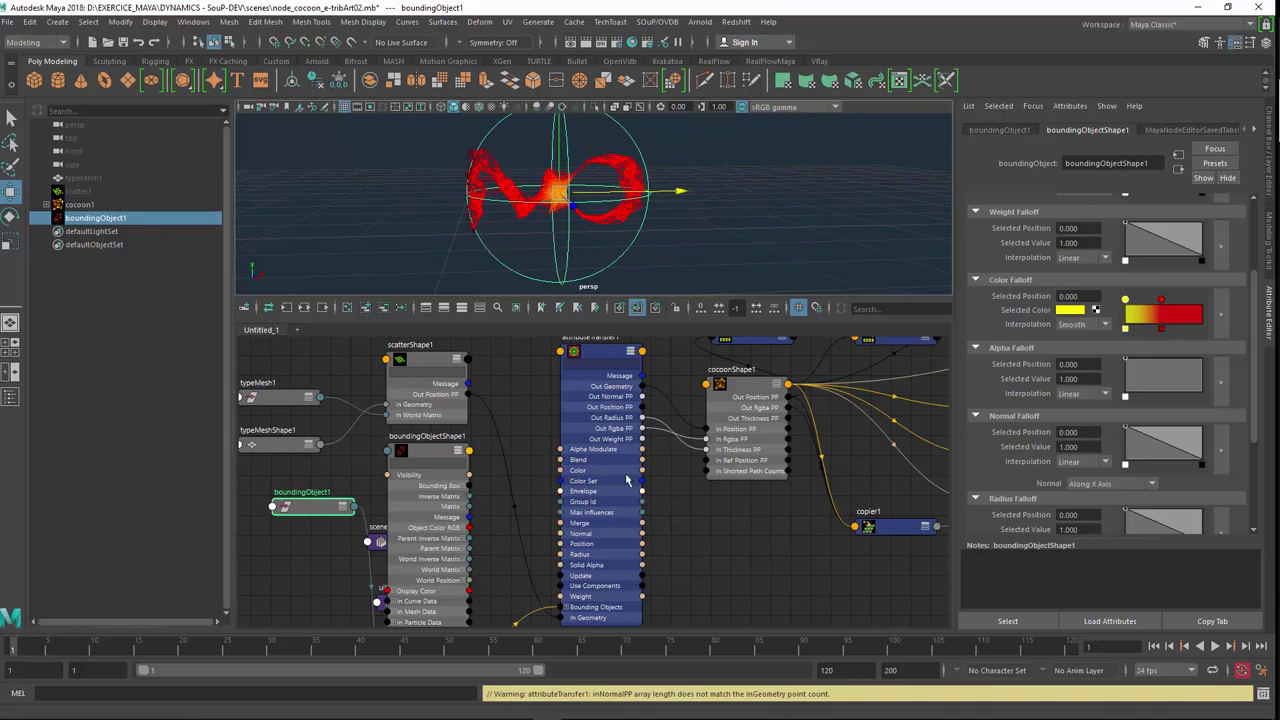
Uncheck attributeTransfer1's other attributes, including Normal and Weight, so only Color and Radius transfer.
left_click(606, 357)
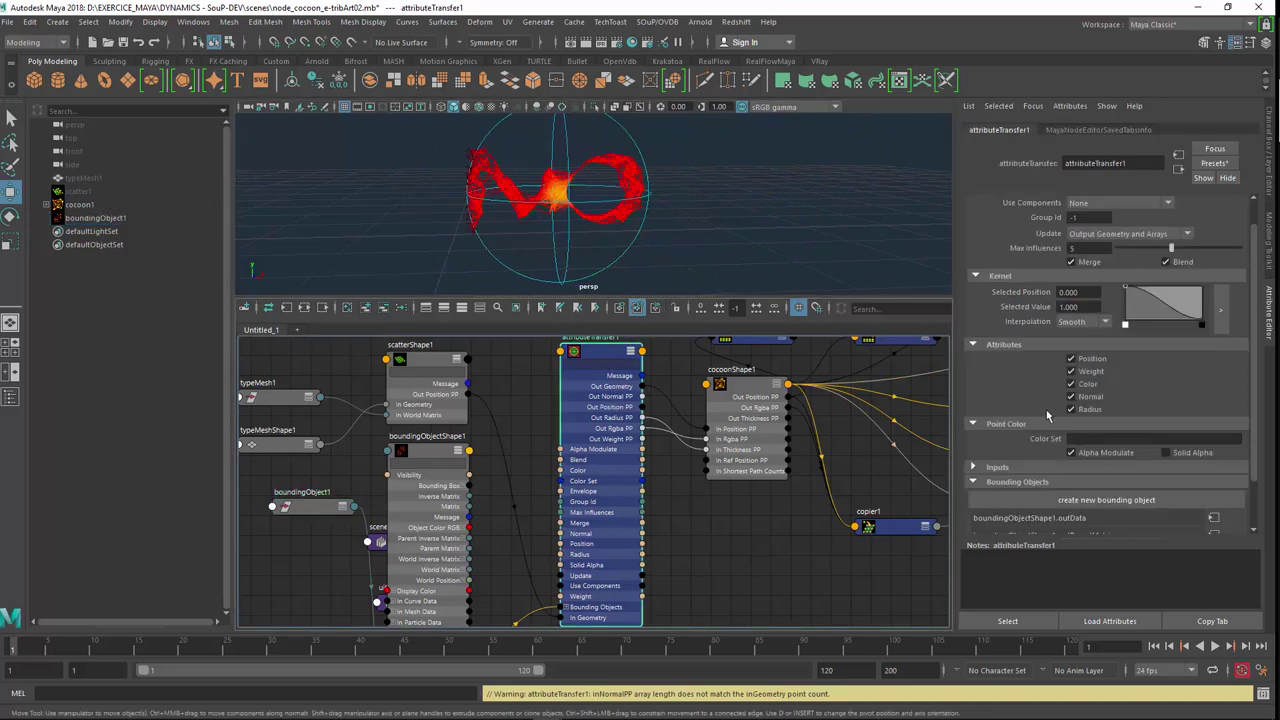
left_click(1096, 362)
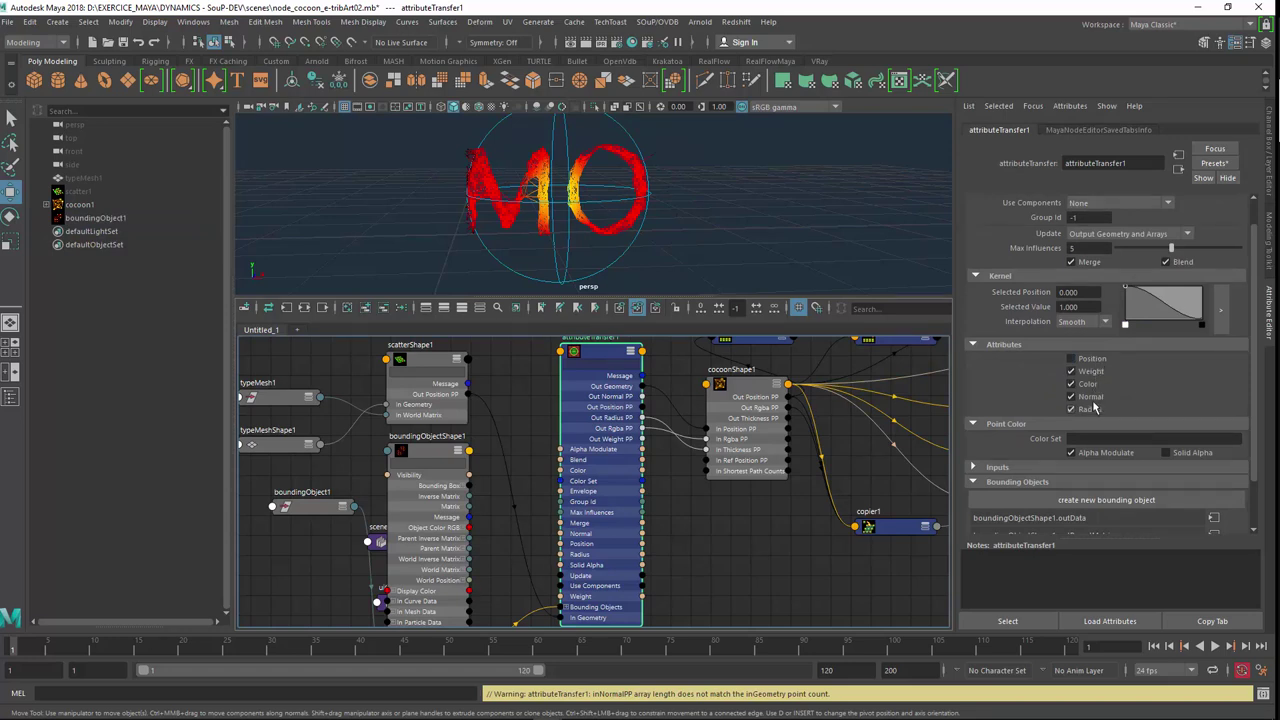
left_click(1093, 398)
left_click(1088, 372)
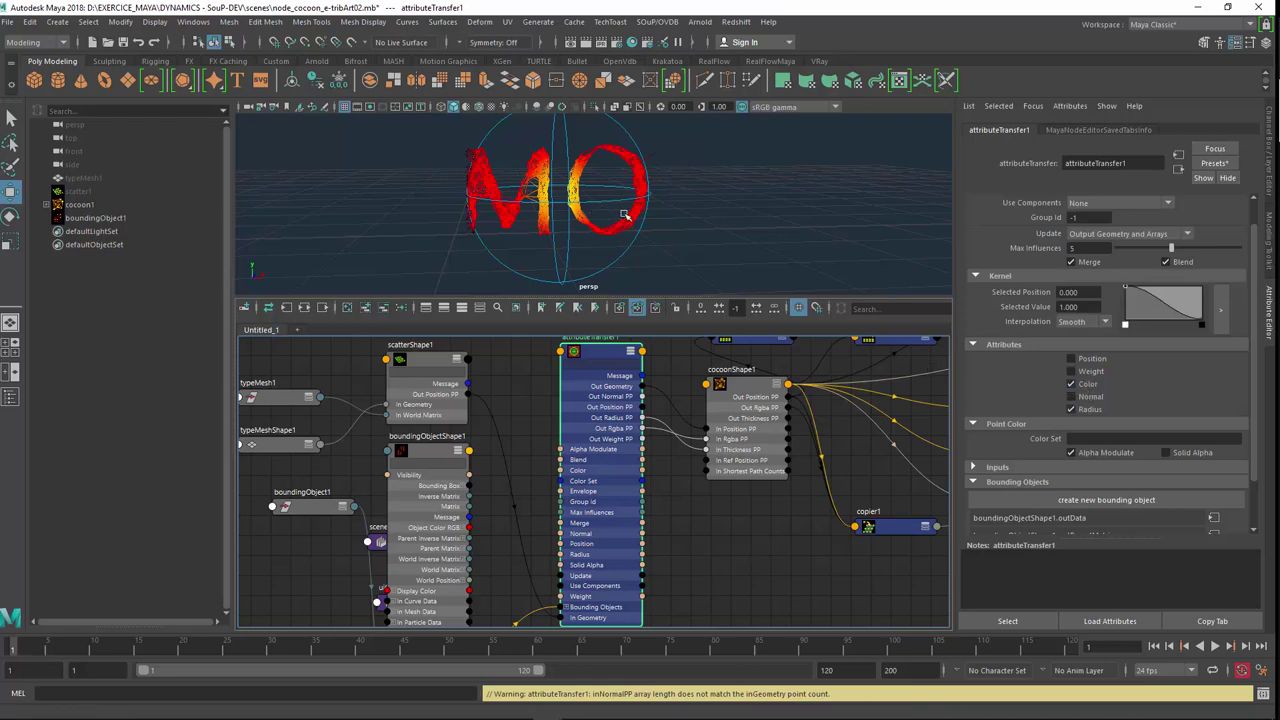
left_click(620, 248)
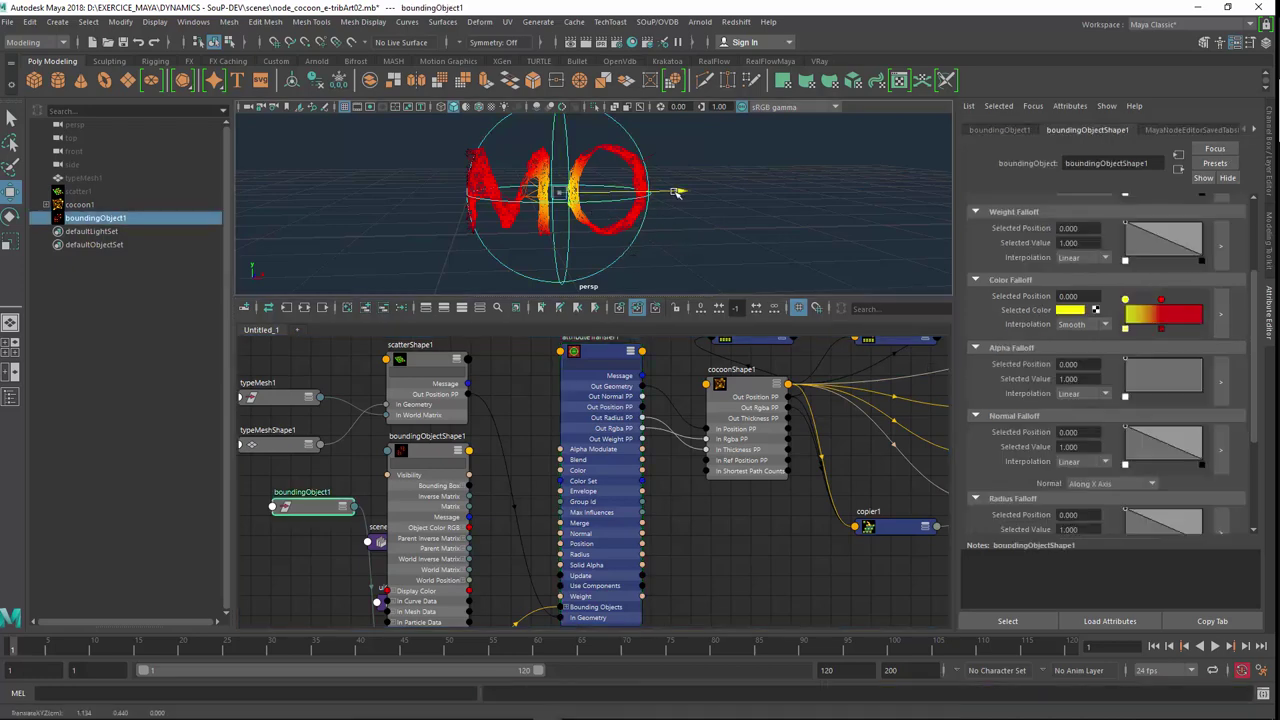
Slide the bounding sphere along X, add a Radius Falloff point, and adjust the Color Falloff ramp markers.
mouse_move(676, 192)
left_mouse_down()
mouse_move(500, 191)
mouse_move(737, 205)
mouse_move(570, 207)
mouse_move(619, 205)
left_mouse_up()
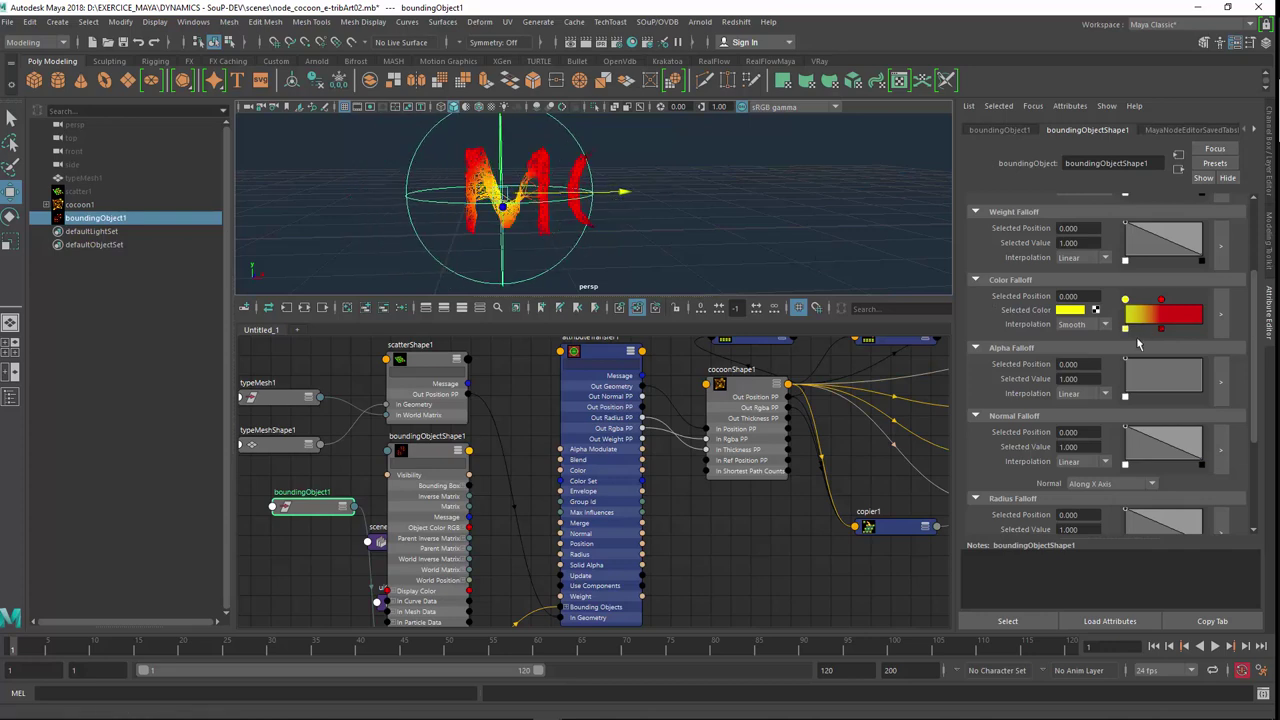
scroll(1128, 462, "down", 2)
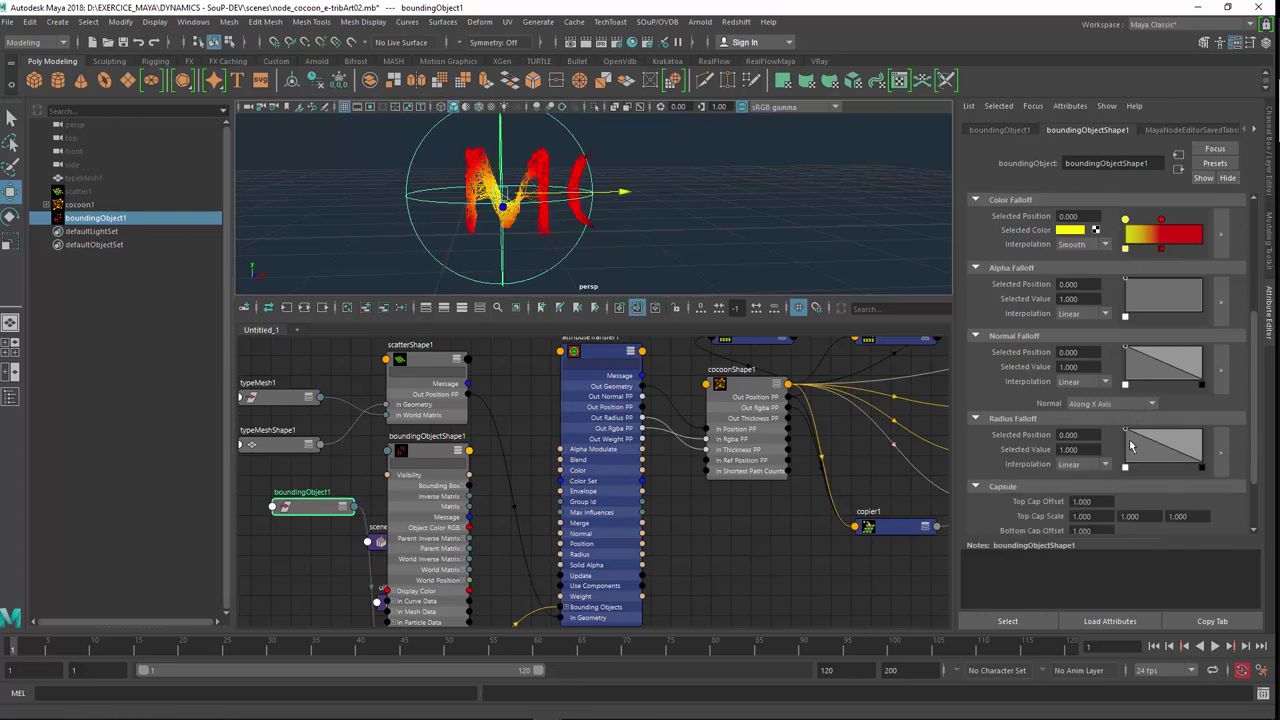
mouse_move(1148, 447)
left_mouse_down()
mouse_move(1169, 441)
mouse_move(1131, 466)
mouse_move(1142, 456)
left_mouse_up()
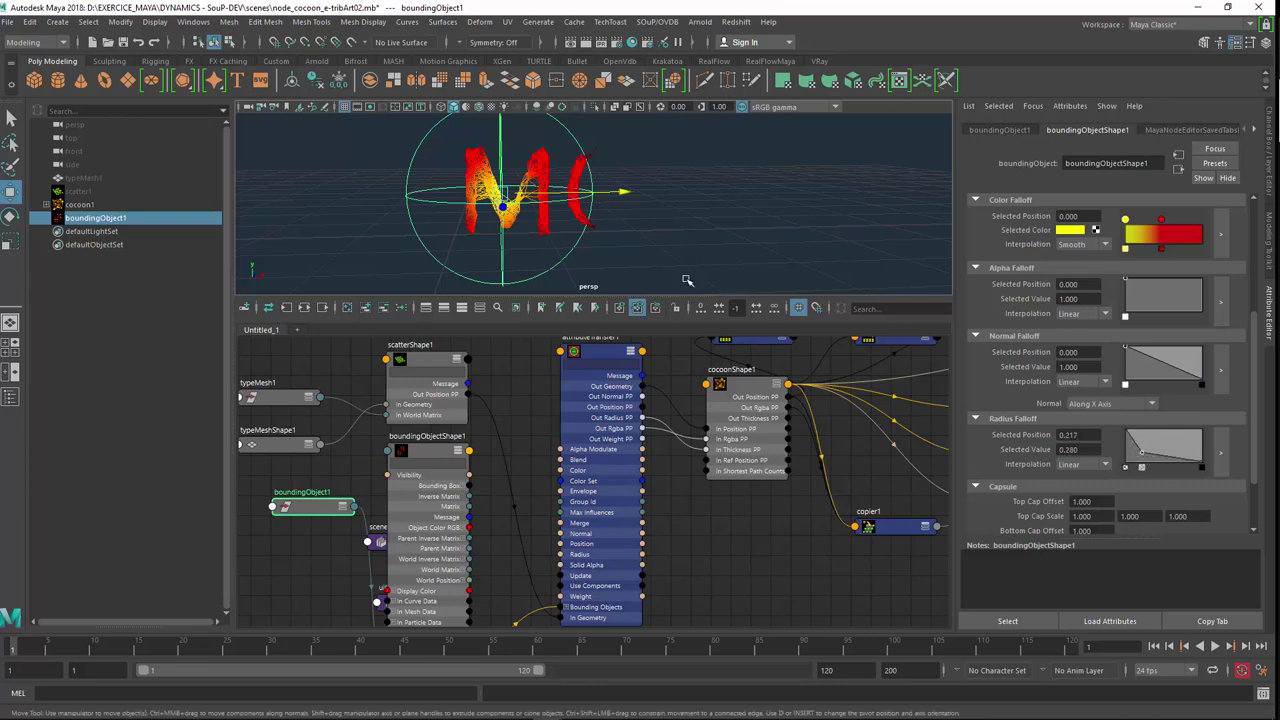
left_click_drag(622, 193, 815, 233)
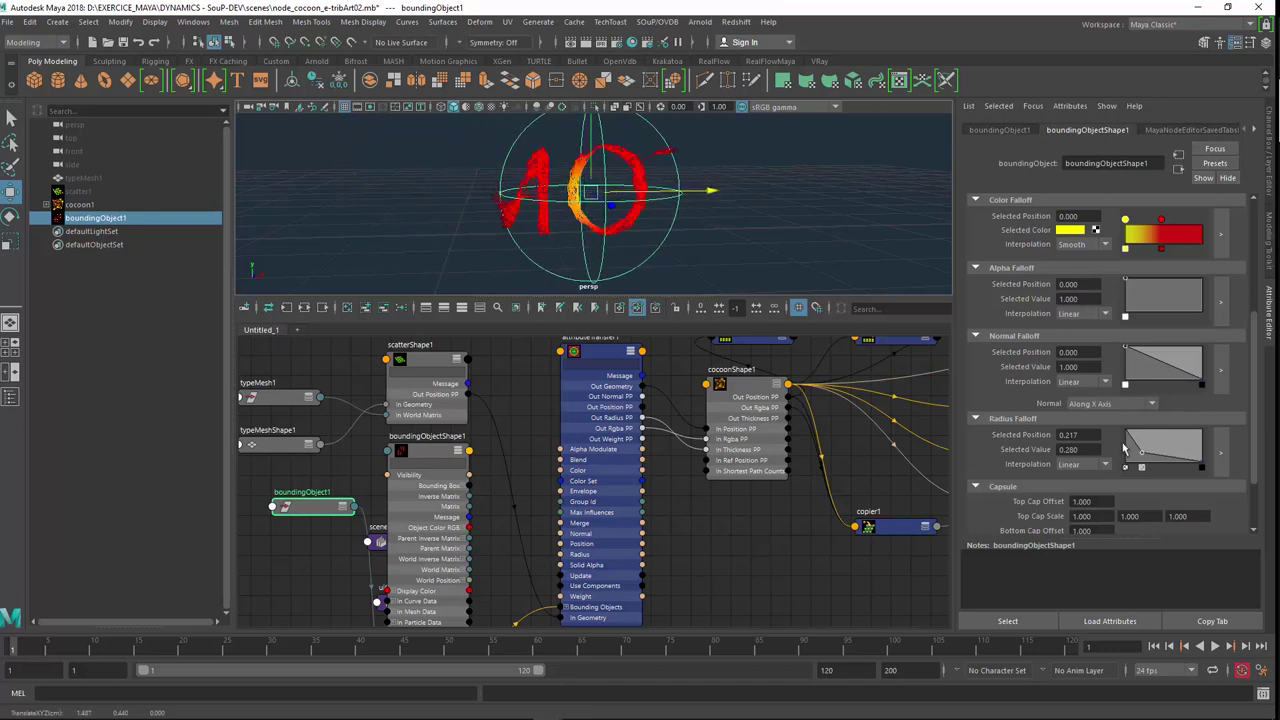
scroll(1131, 268, "up", 1)
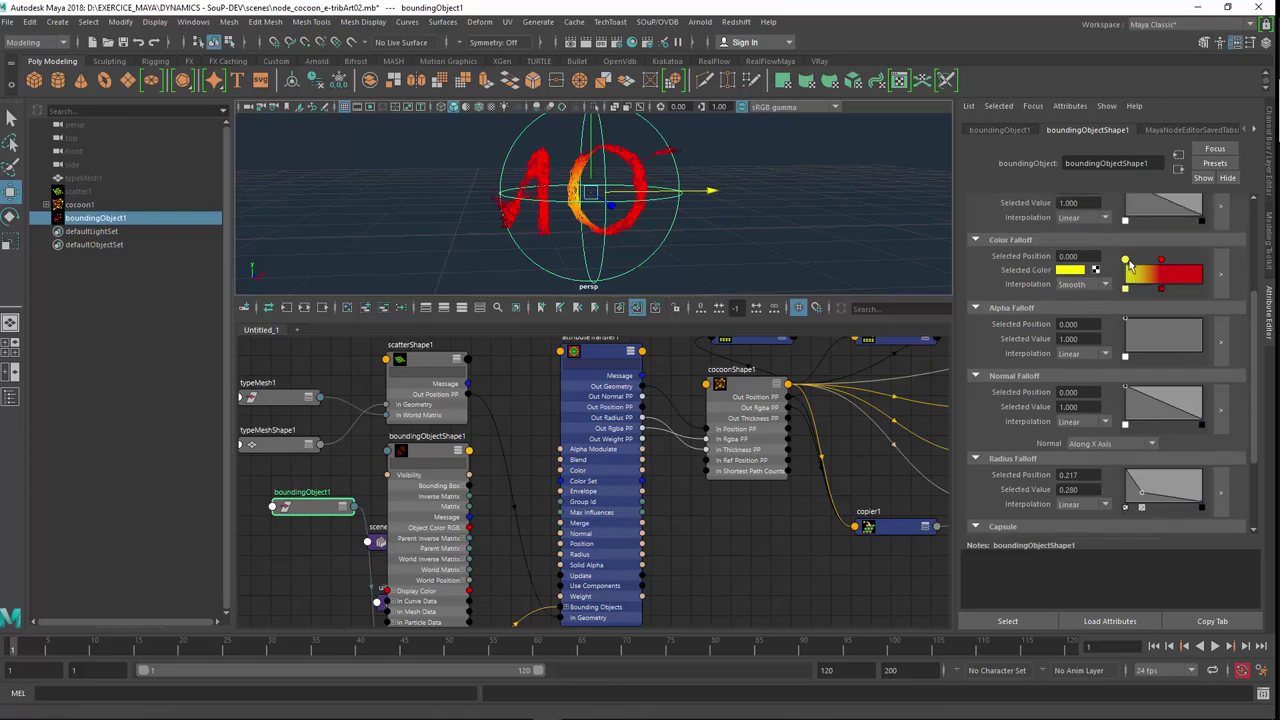
left_click_drag(1130, 265, 1171, 262)
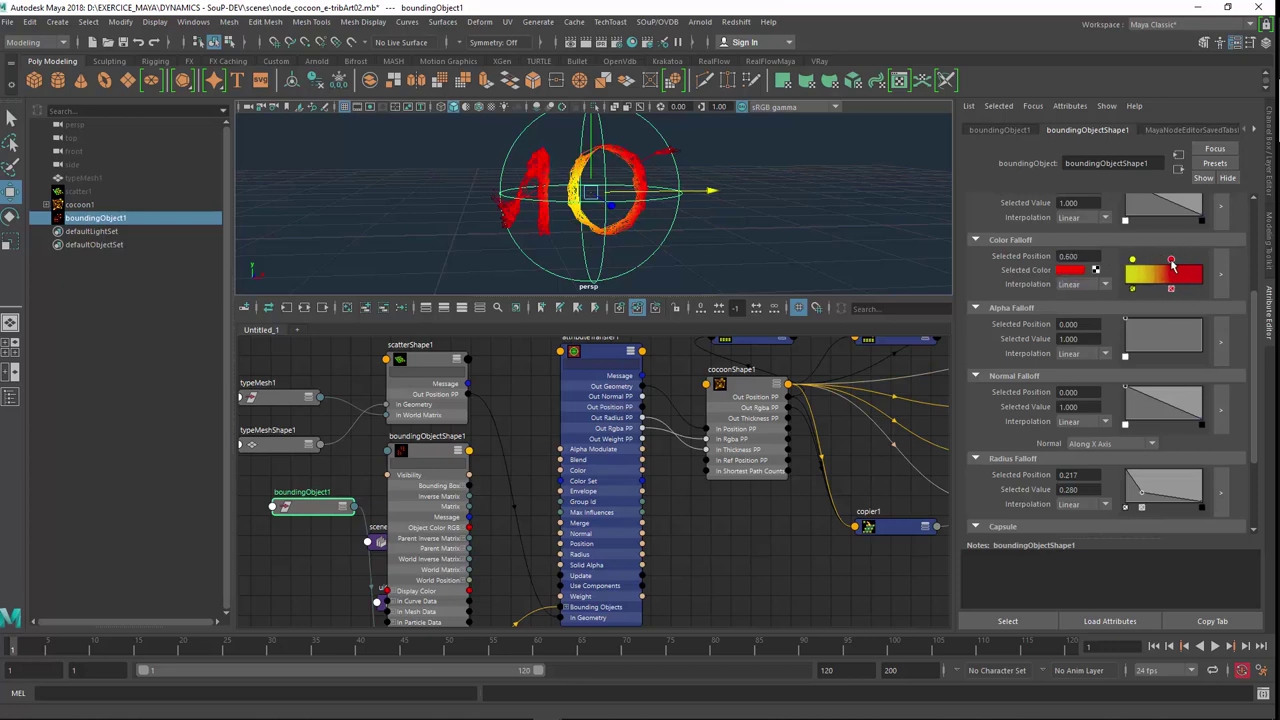
left_click_drag(716, 194, 718, 199)
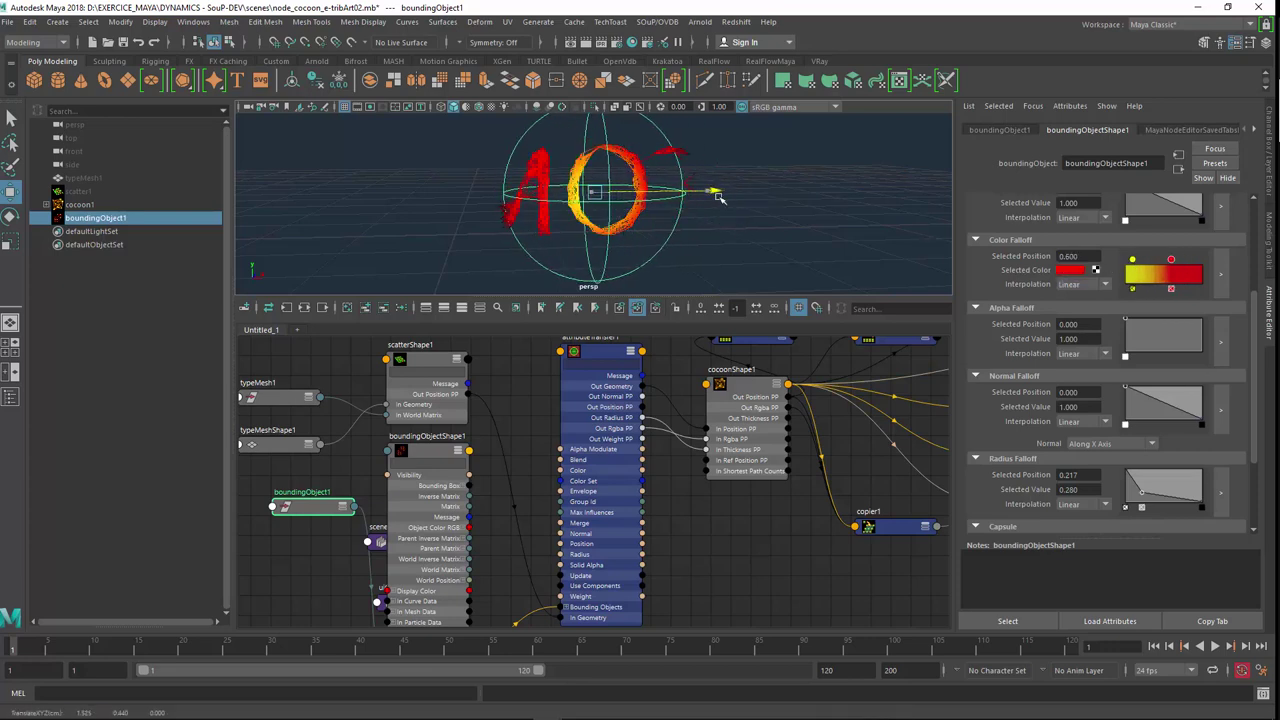
Scale boundingObject1 up uniformly to cover all of MOTION.
key("r")
mouse_move(718, 199)
middle_mouse_down()
mouse_move(742, 204)
mouse_move(731, 206)
middle_mouse_up()
left_click_drag(746, 204, 816, 211)
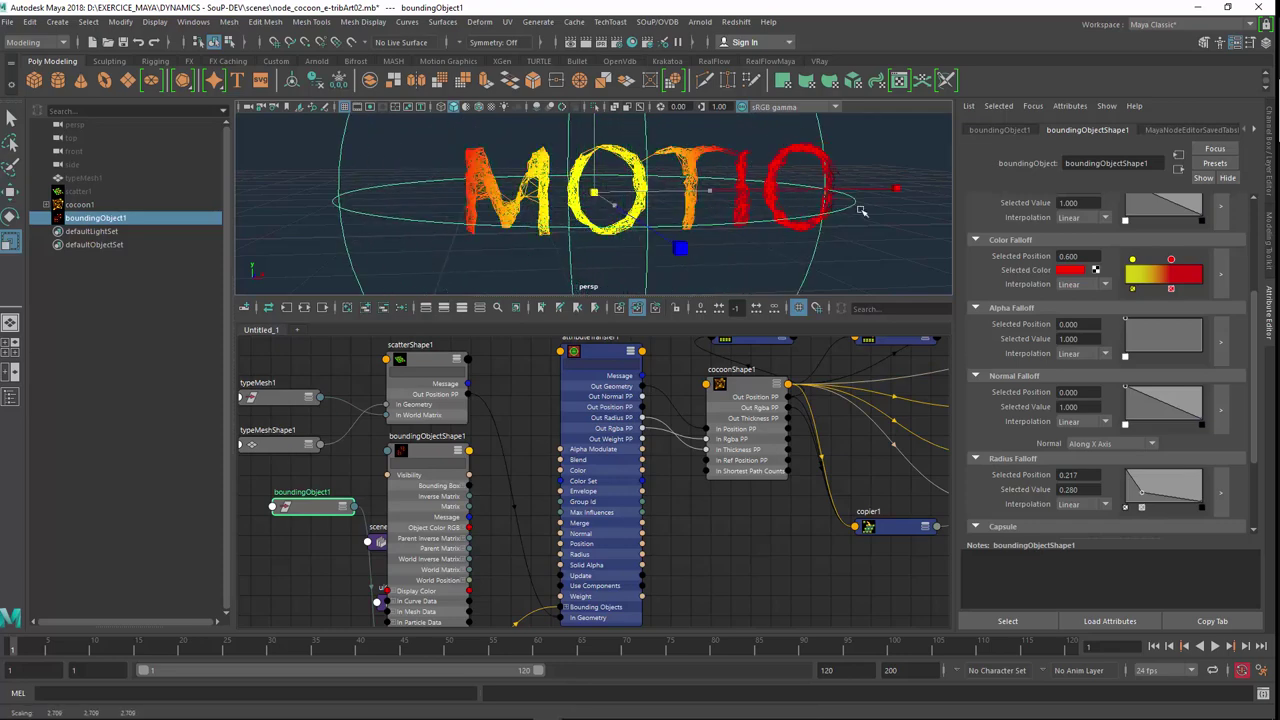
scroll(805, 212, "down", 2)
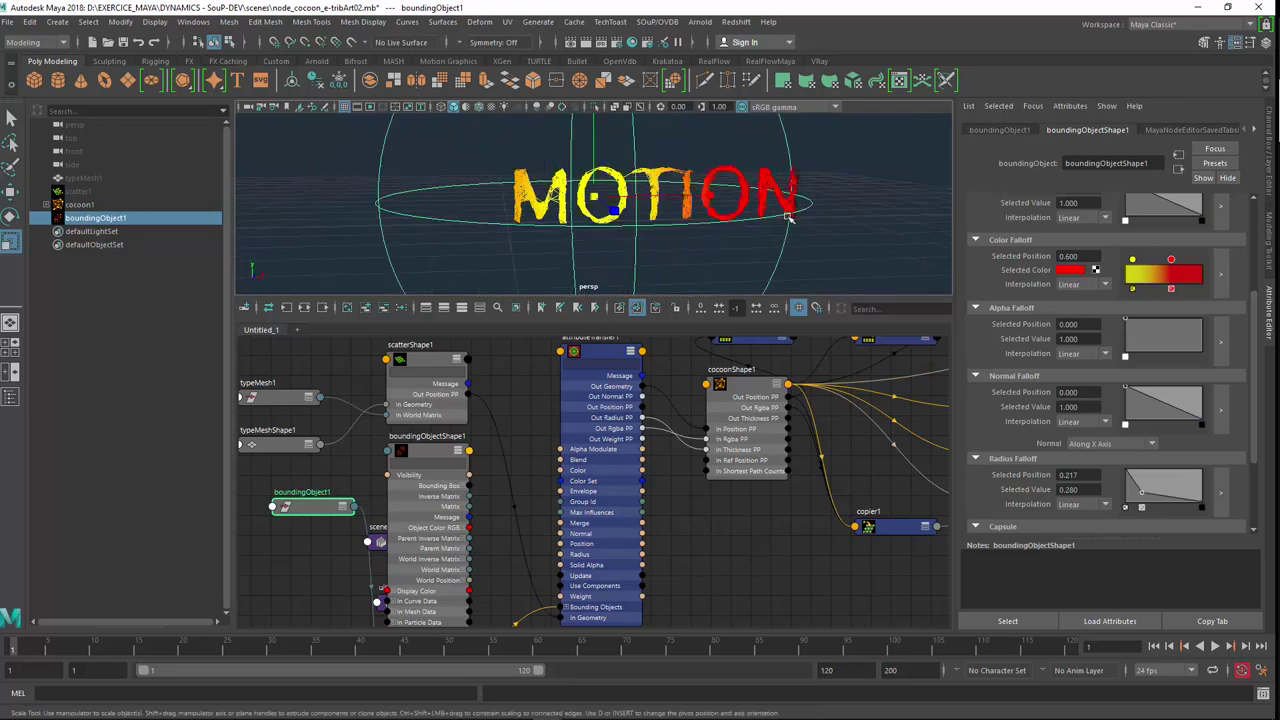
scroll(787, 219, "down", 2)
scroll(779, 220, "down", 2)
scroll(775, 250, "down", 2)
scroll(770, 240, "up", 2)
scroll(756, 229, "down", 2)
scroll(735, 218, "down", 3)
scroll(650, 173, "down", 2)
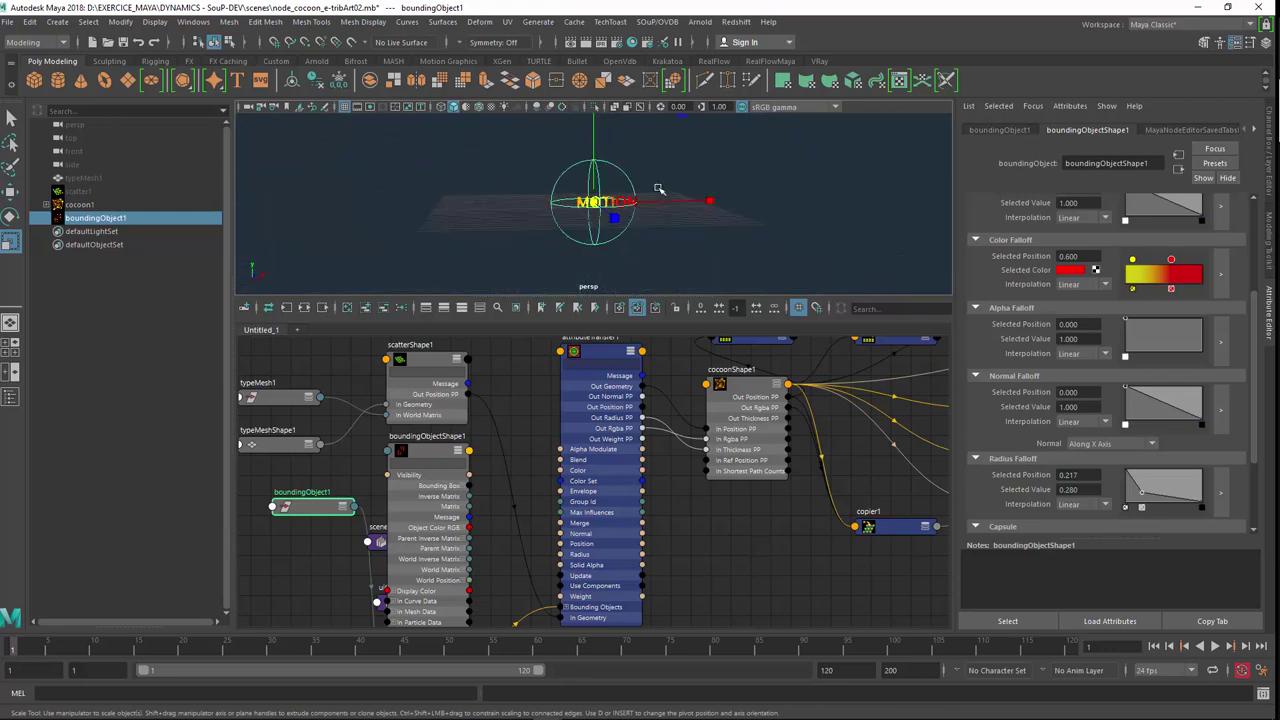
Flatten the sphere along Y into an ellipsoid, shift it along X, and frame it.
left_click_drag(641, 176, 643, 217, "alt")
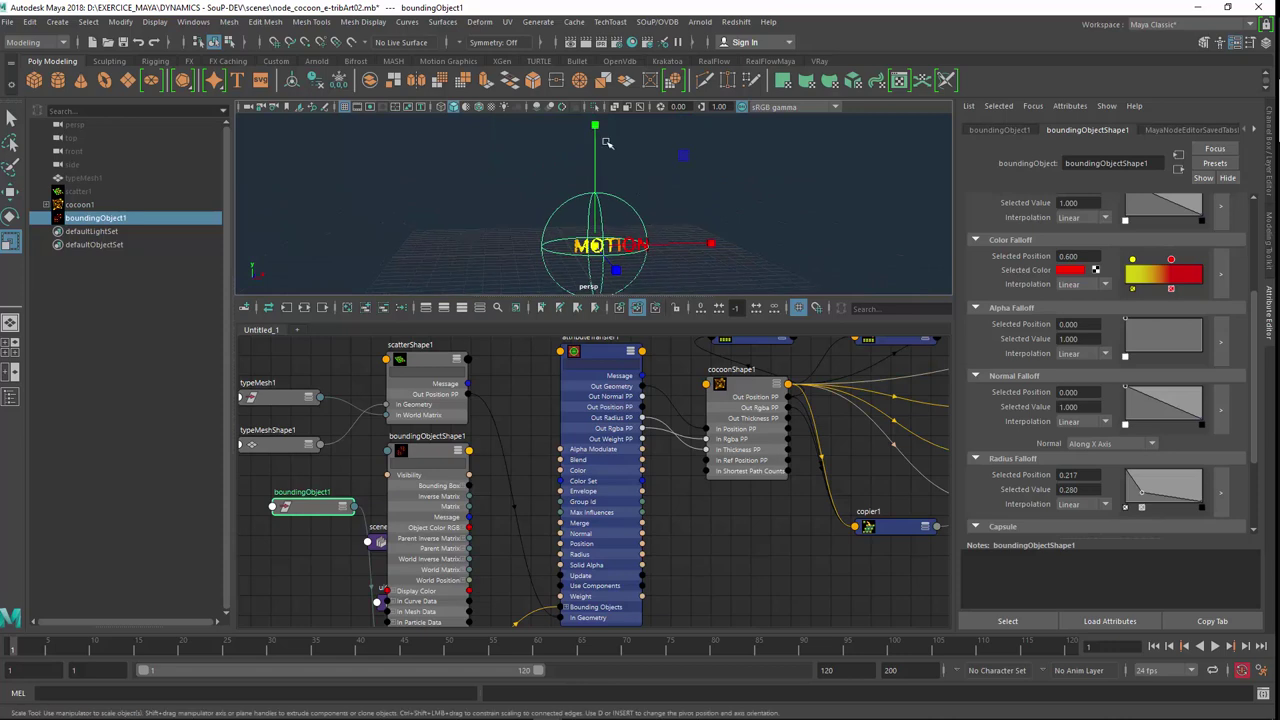
left_click_drag(595, 125, 586, 194)
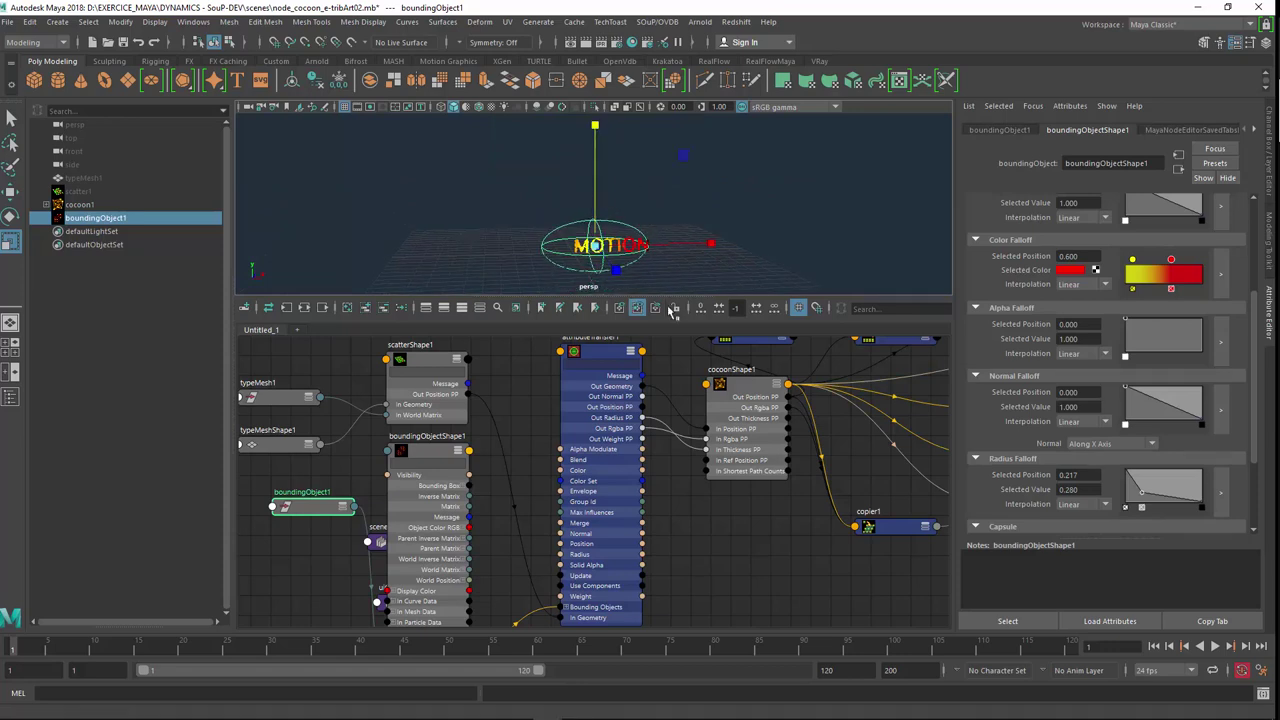
key("w")
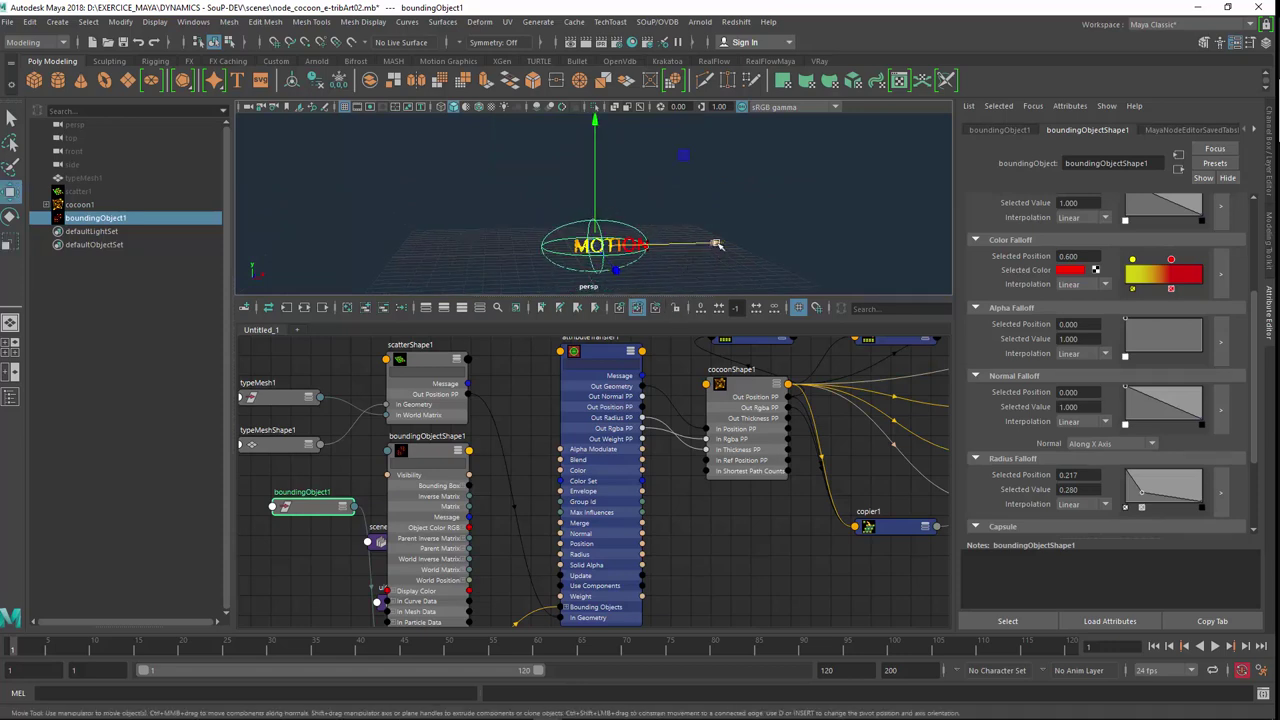
mouse_move(711, 243)
left_mouse_down()
mouse_move(670, 246)
mouse_move(735, 249)
left_mouse_up()
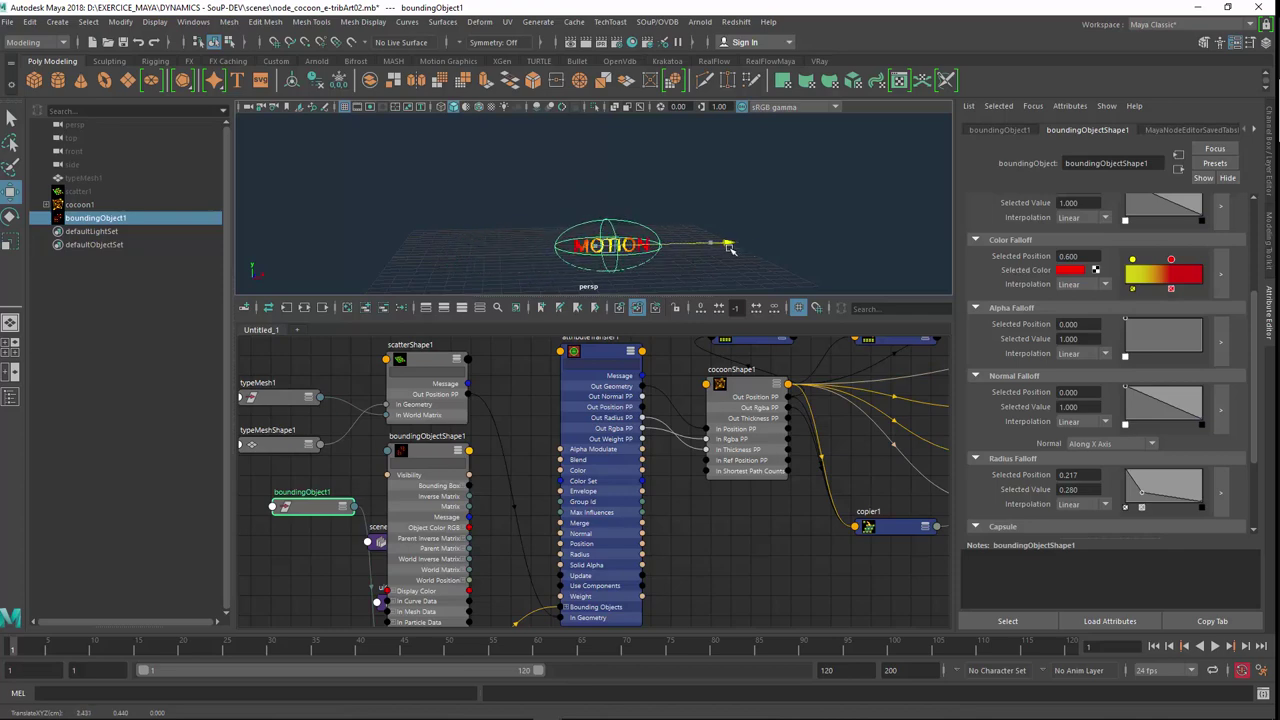
key("f")
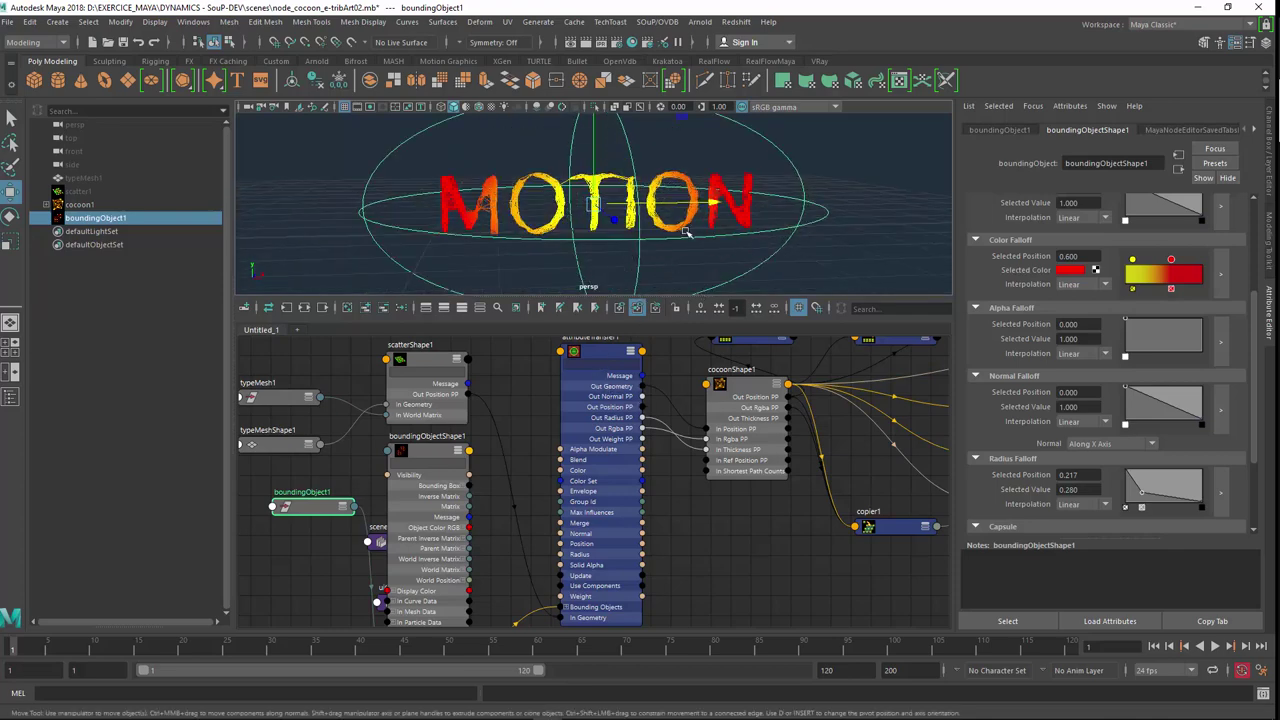
Lower scatterShape1's Volume Scatter Tolerance to about 49, then return to cocoonShape1's settings.
left_click(740, 389)
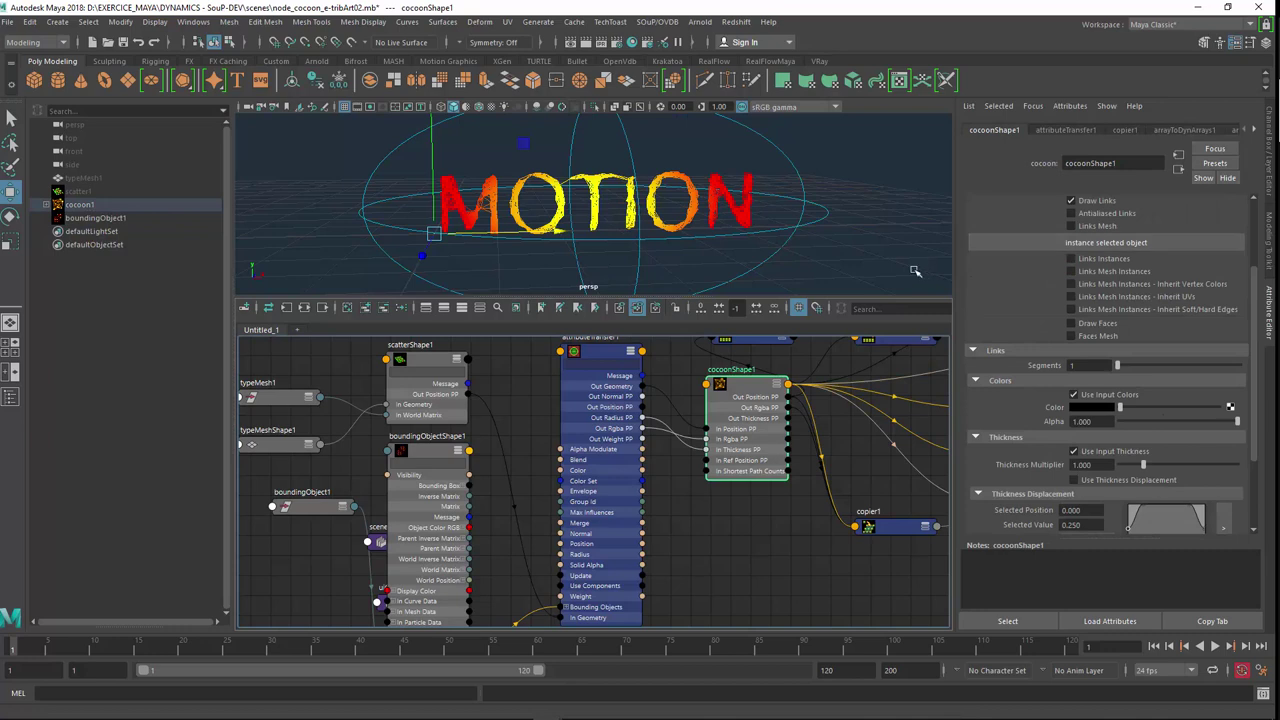
left_click(433, 360)
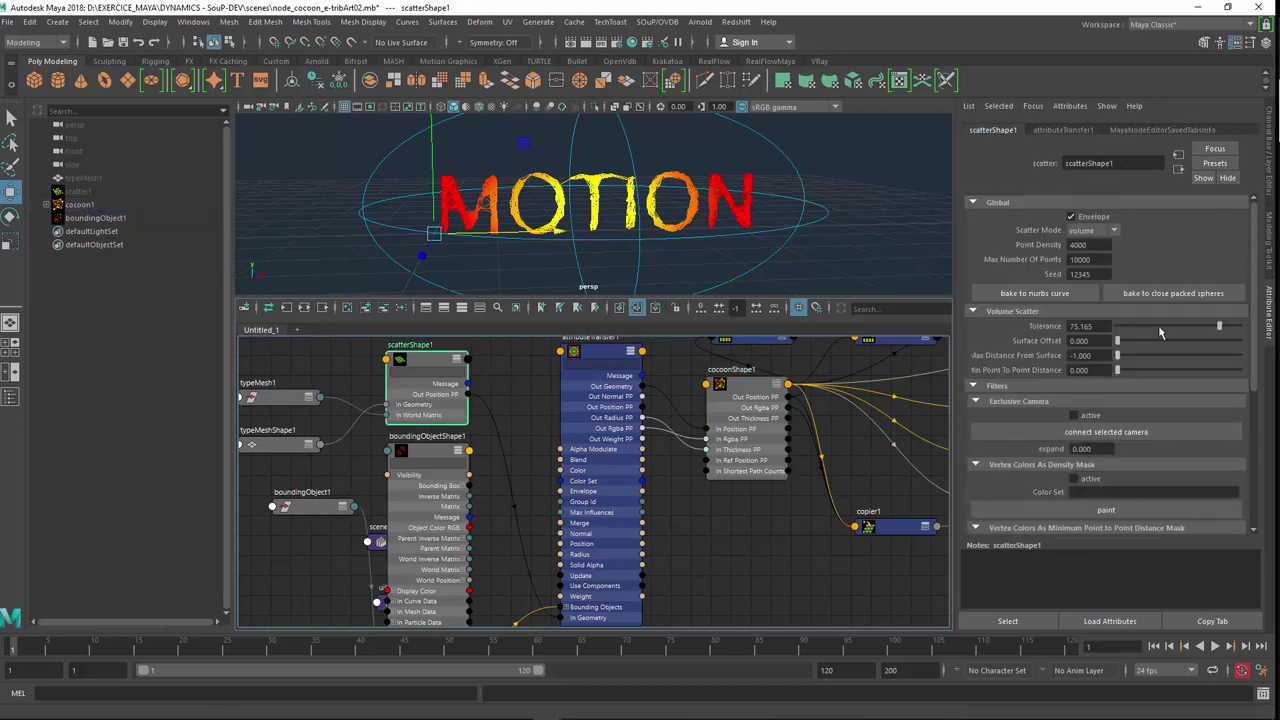
left_click_drag(1158, 325, 1188, 332)
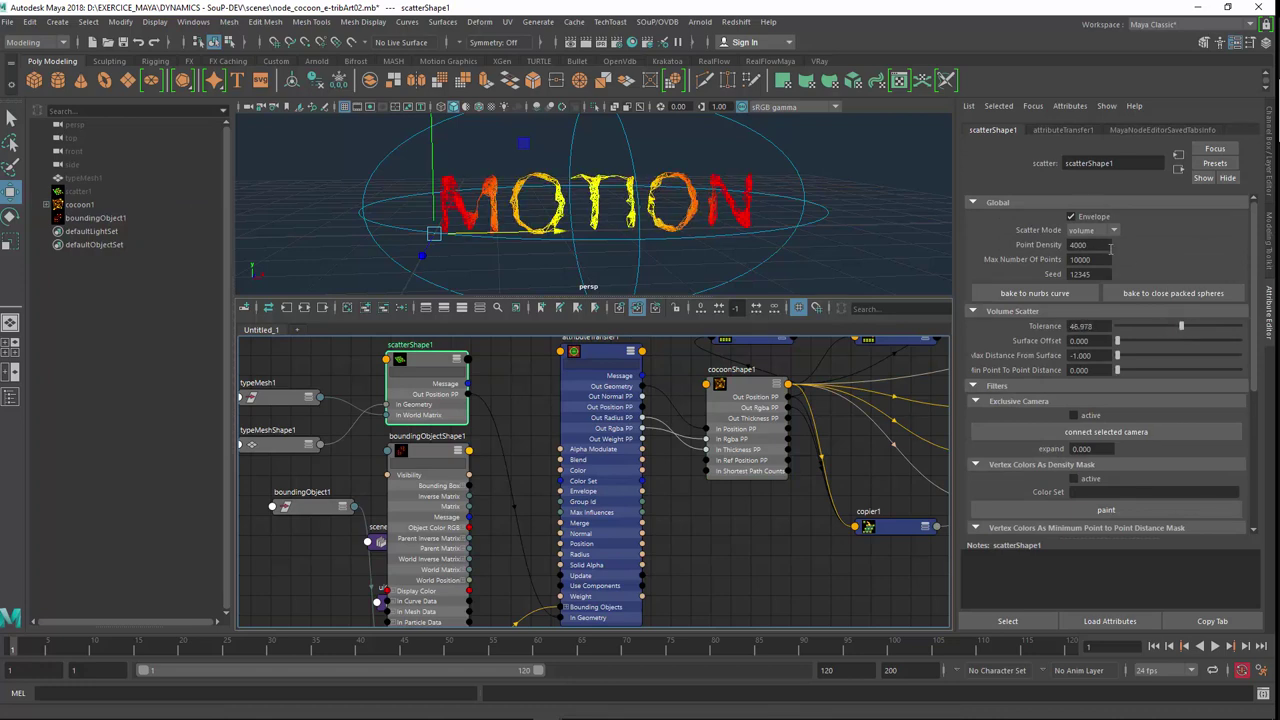
left_click(754, 390)
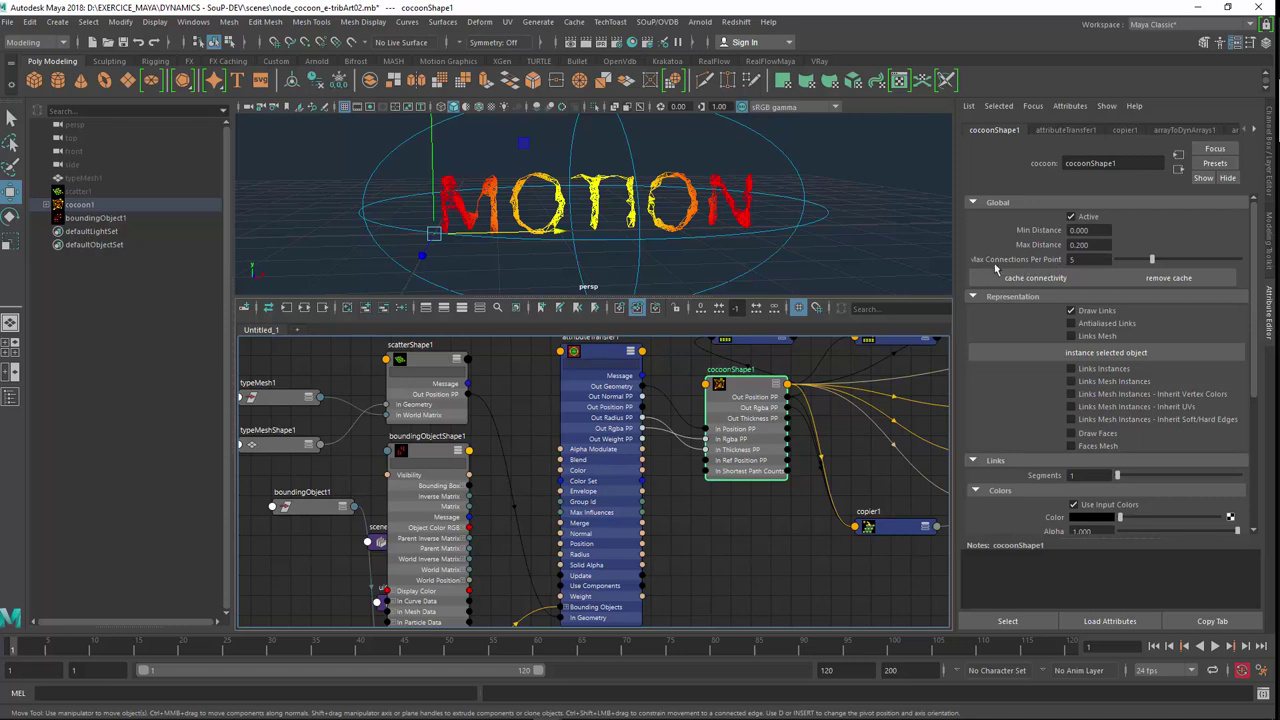
Set cocoonShape1's Max Connections Per Point to 1.
left_click_drag(1152, 260, 1129, 262)
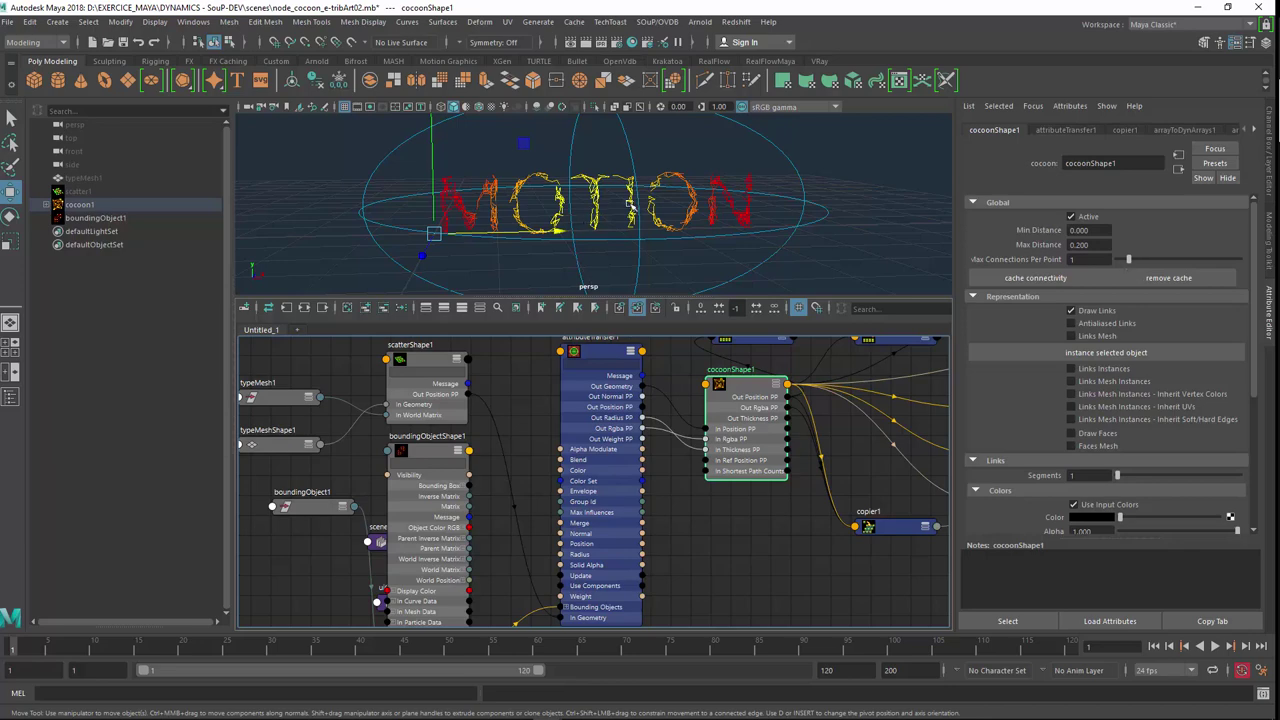
scroll(649, 237, "up", 3)
scroll(649, 237, "up", 3)
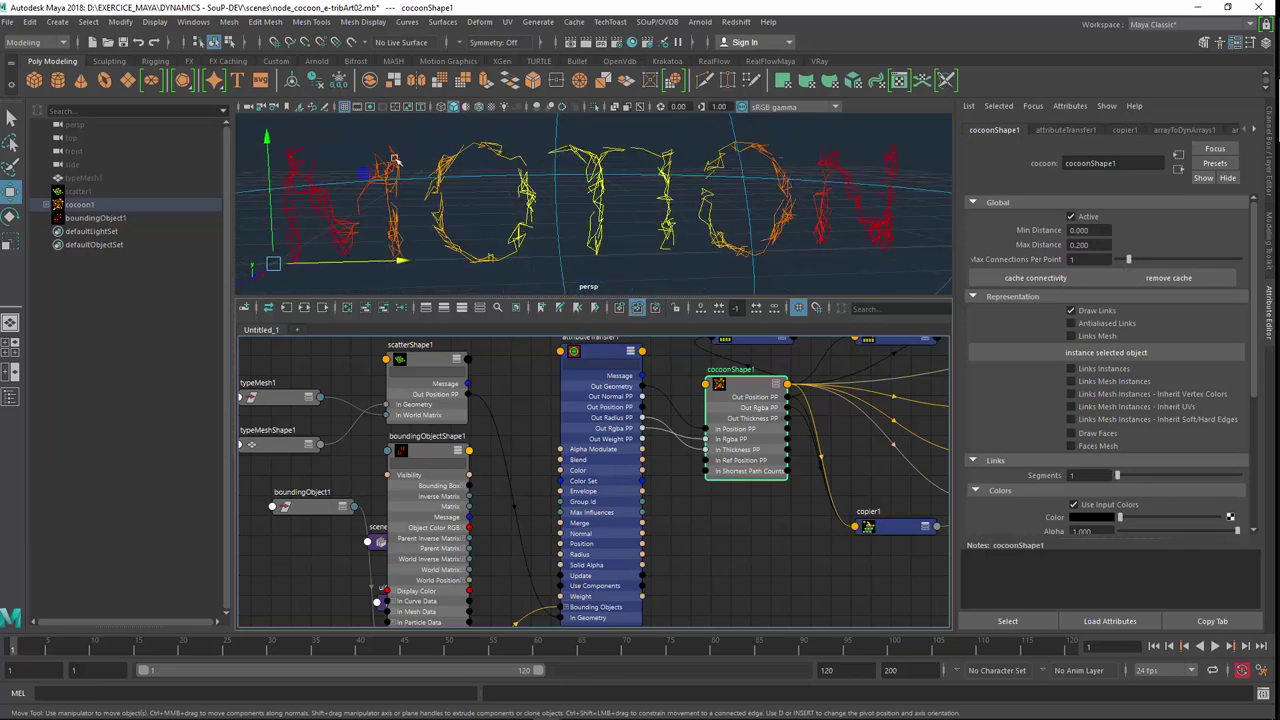
Raise scatterShape1's Tolerance to 69.231 for a denser MOTION network.
left_click(431, 370)
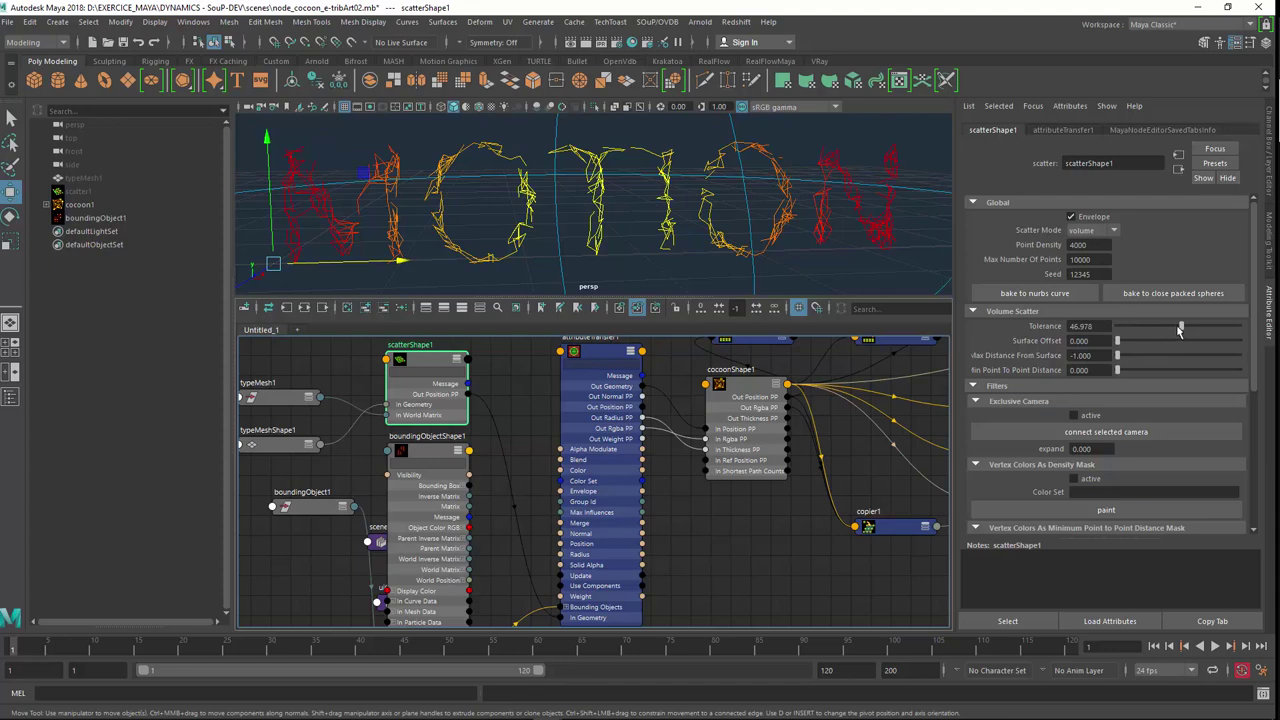
left_click_drag(1180, 331, 1211, 331)
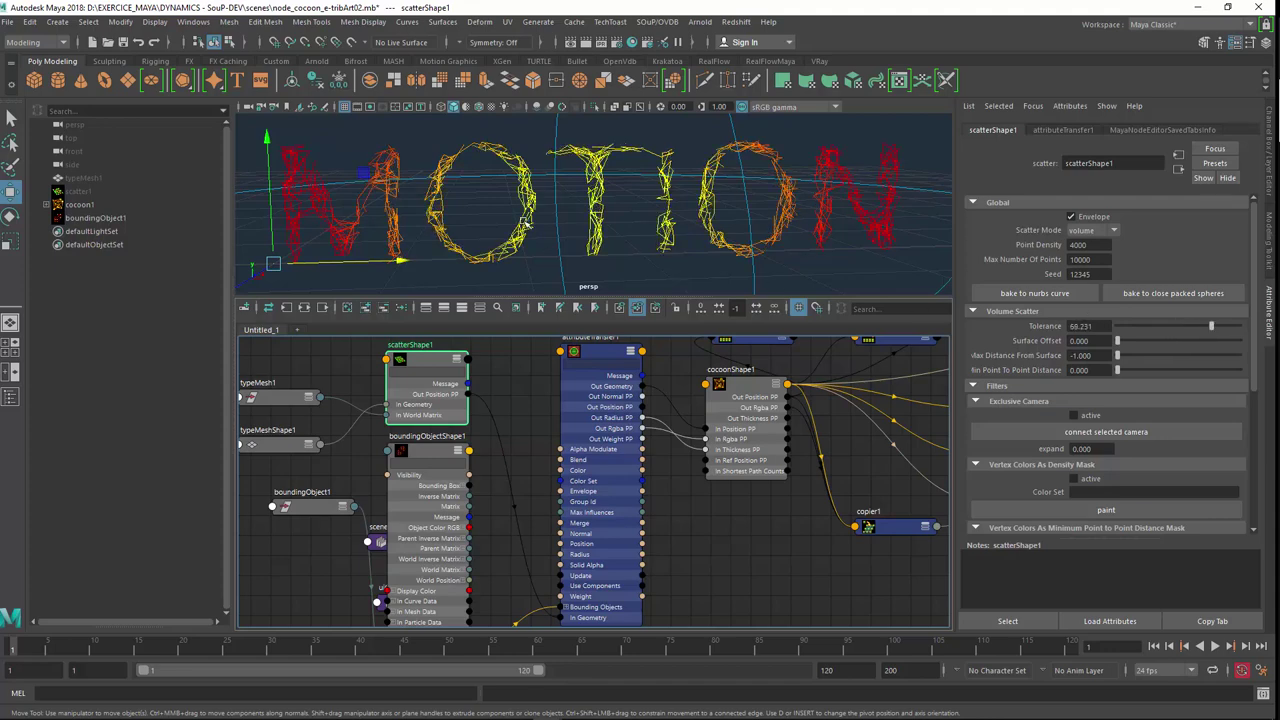
scroll(525, 223, "down", 3)
scroll(460, 213, "up", 3)
scroll(448, 224, "down", 2)
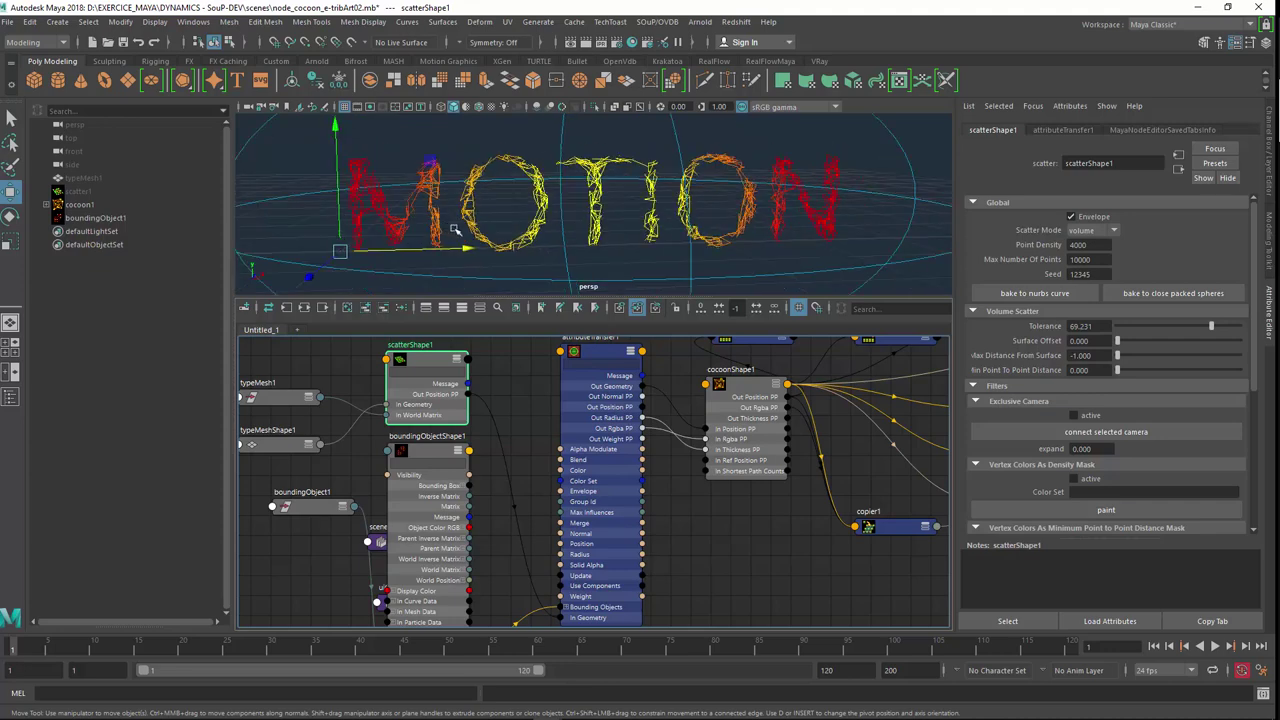
scroll(538, 238, "down", 2)
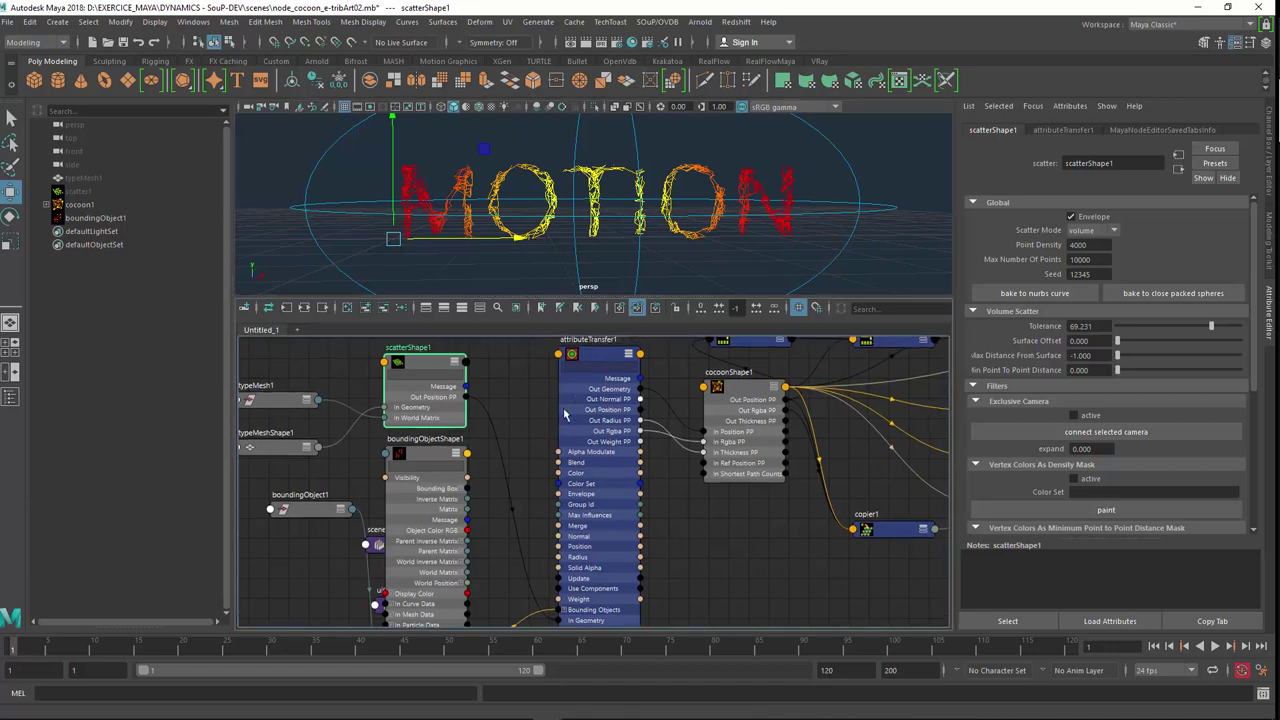
middle_click_drag(579, 400, 563, 415)
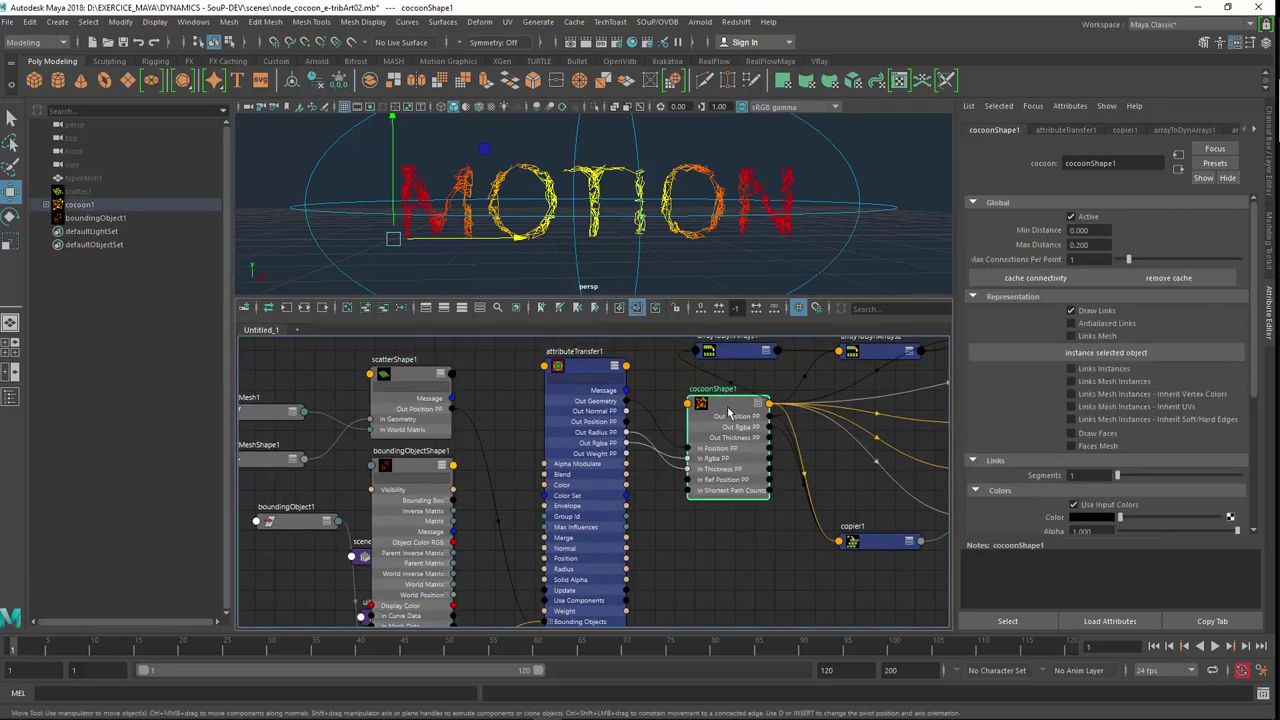
left_click_drag(733, 403, 728, 398)
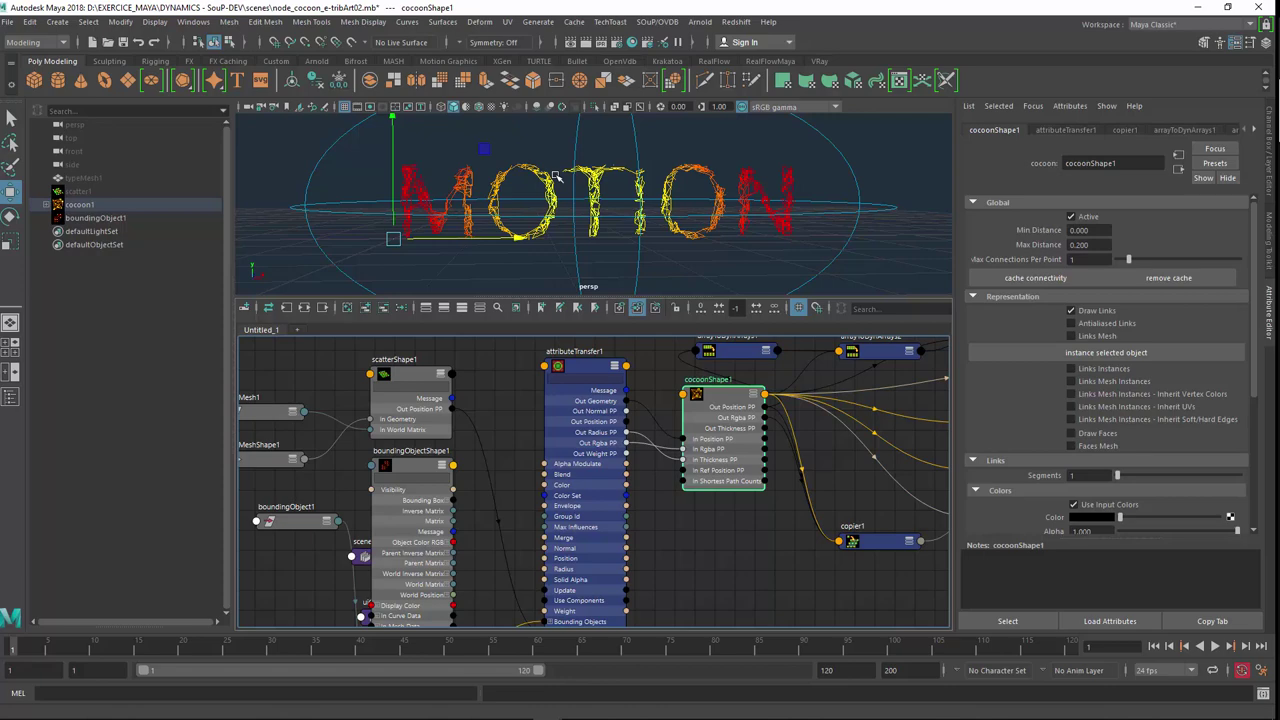
left_click_drag(612, 231, 605, 232, "alt")
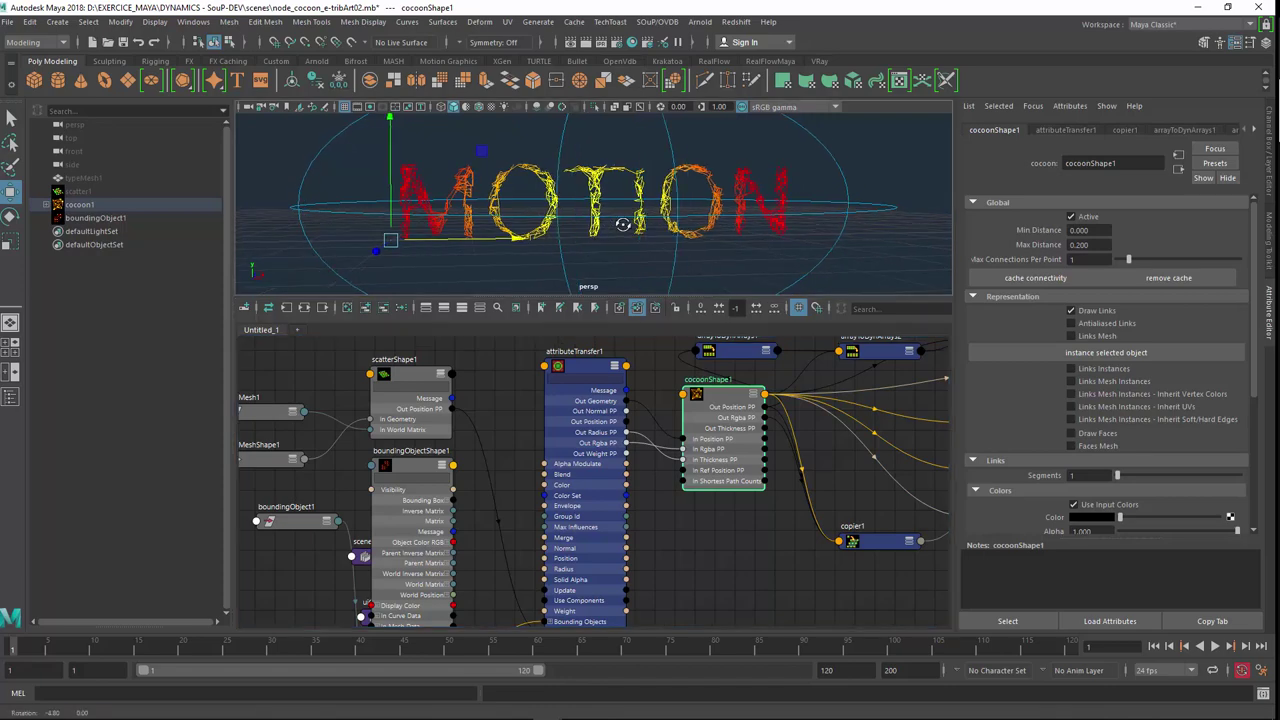